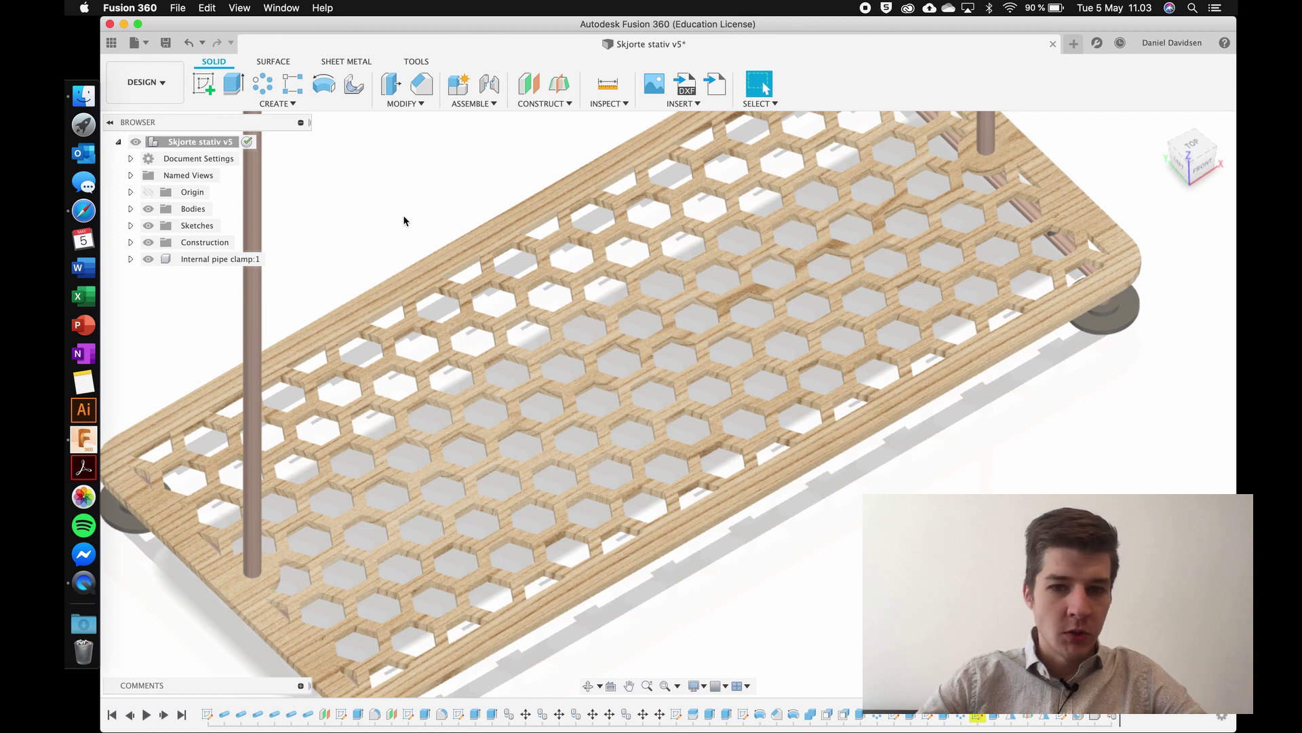
# Step: Switch from the Design workspace to the Manufacture workspace for the clothes rack model
pyautogui.scroll(-5, 404, 221)
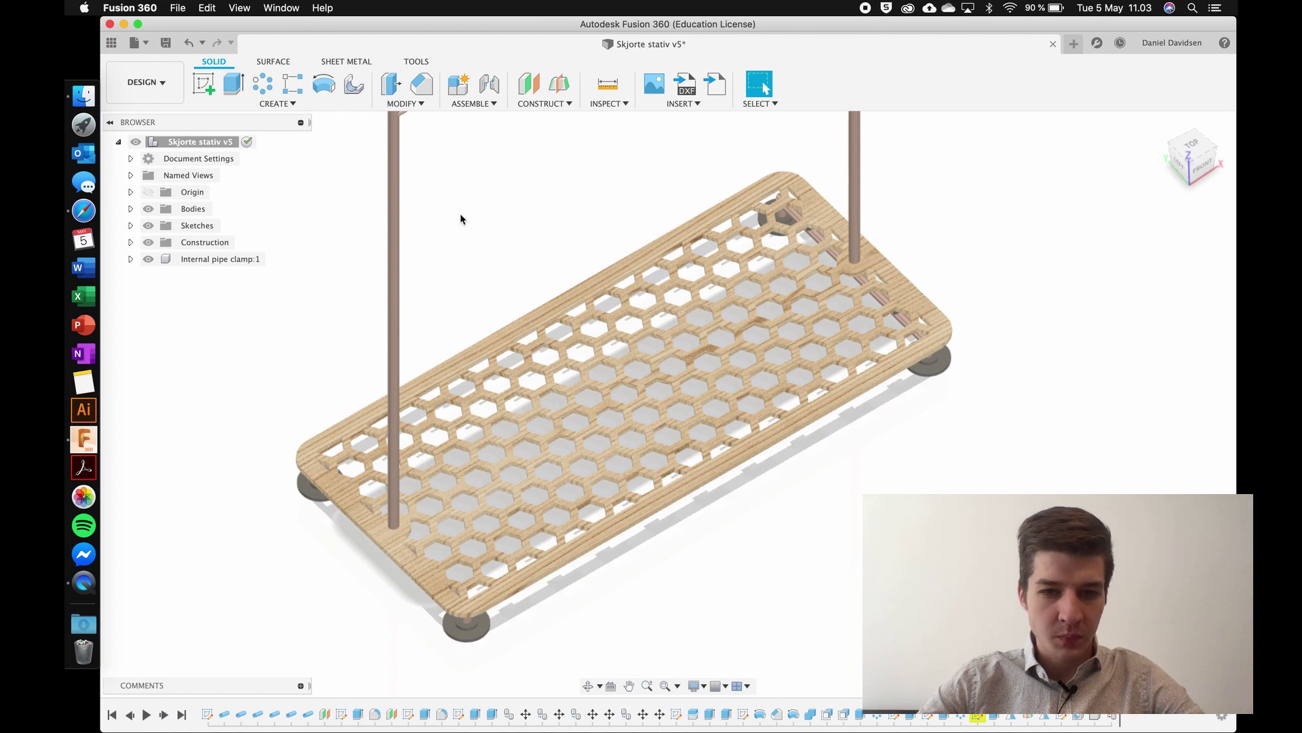
pyautogui.keyDown('shift'); pyautogui.scroll(10, 460, 219); pyautogui.keyUp('shift')
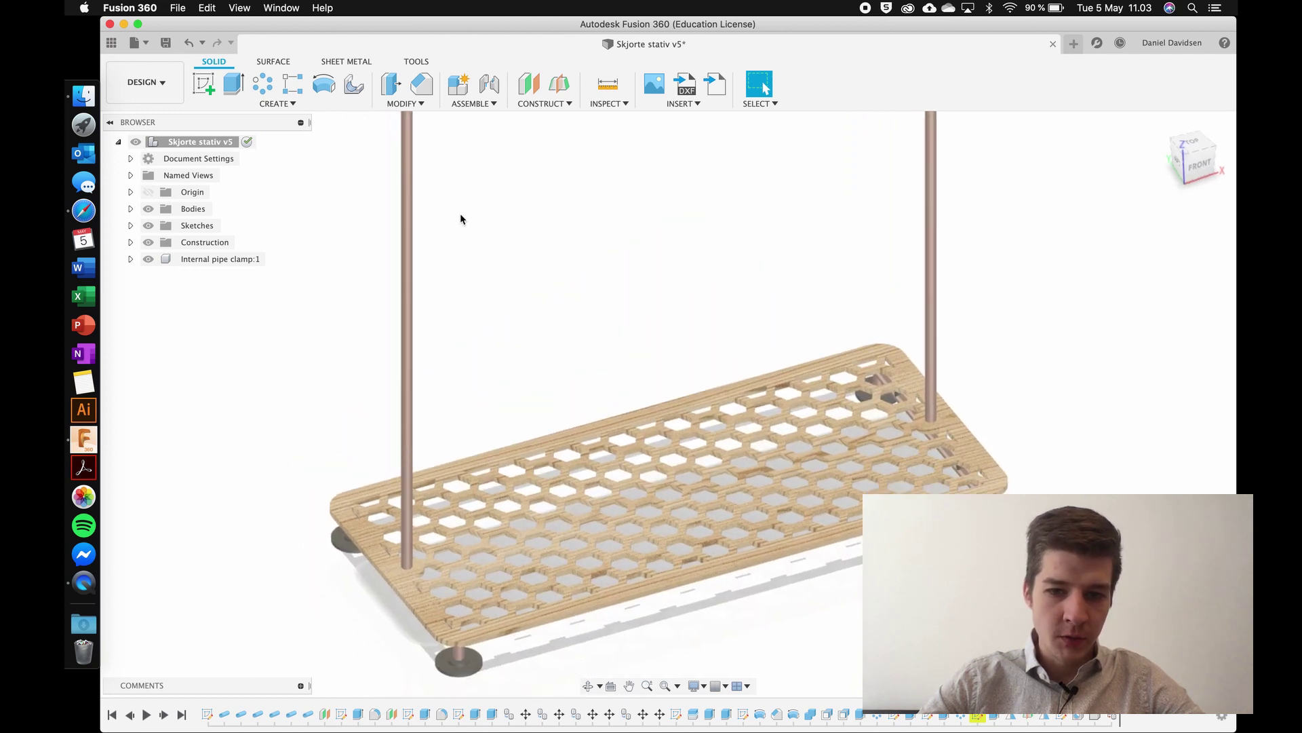
pyautogui.click(174, 87)
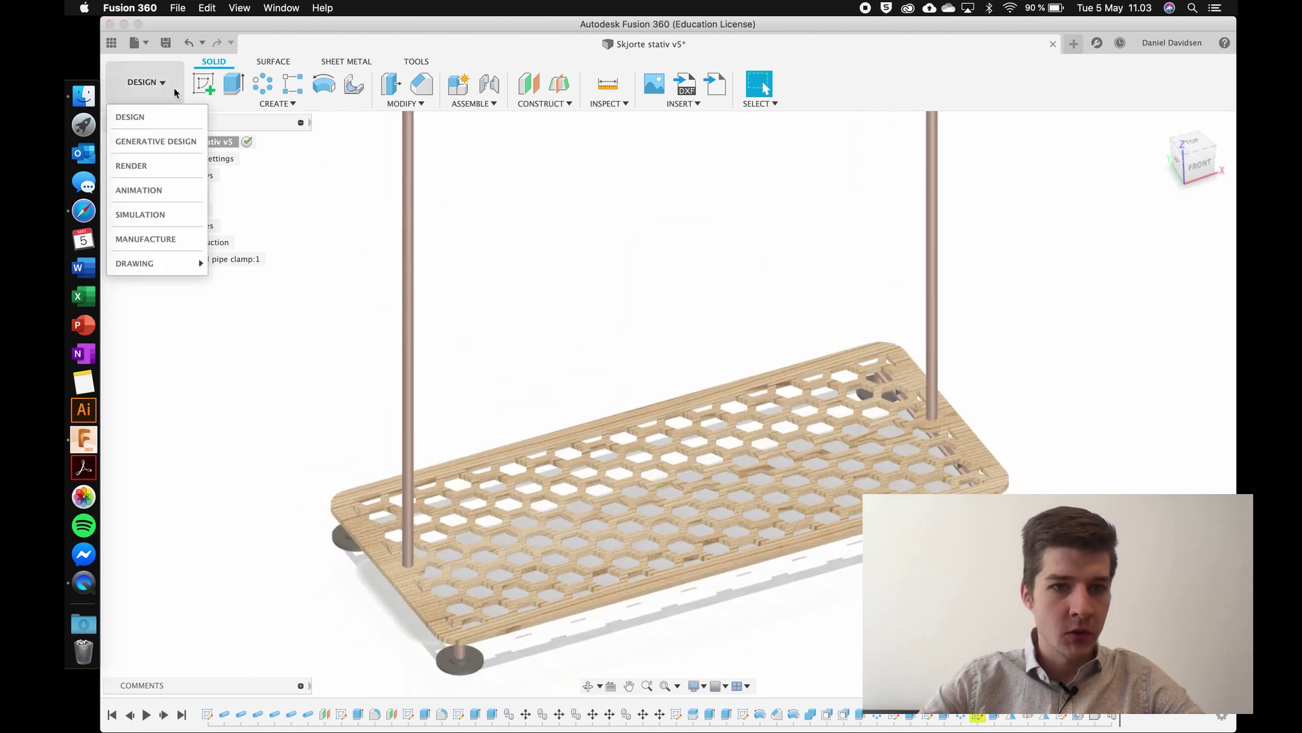
pyautogui.click(168, 242)
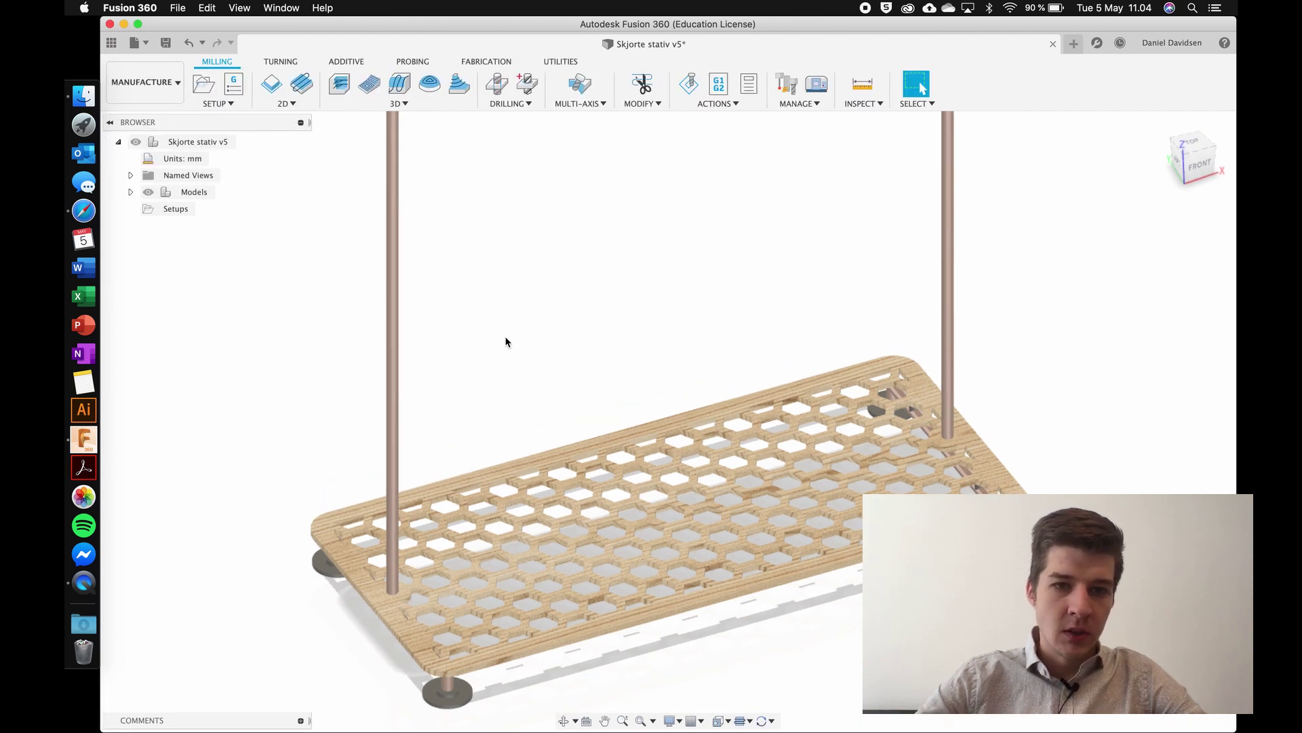
# Step: Hide the rack's two upright pipes and the horizontal pipe between them
pyautogui.scroll(2, 507, 342)
pyautogui.scroll(-5, 508, 342)
pyautogui.hscroll(-2, 507, 342)
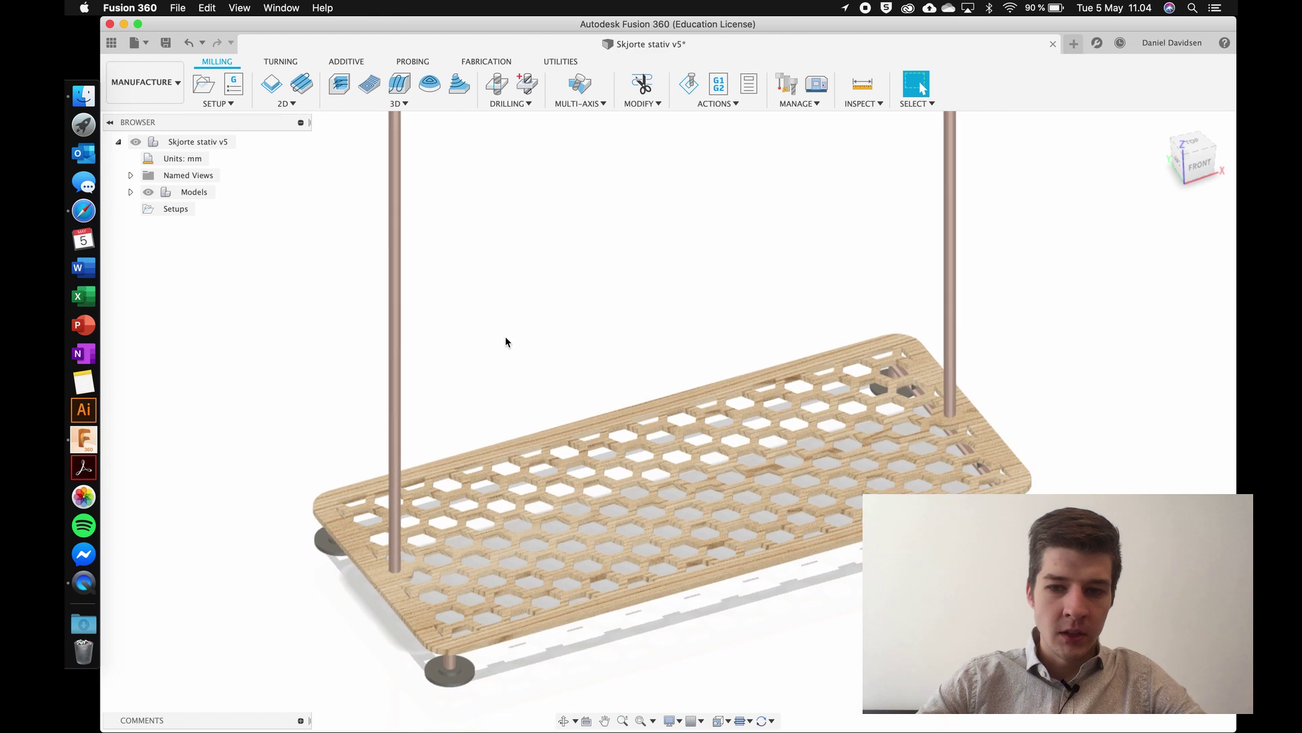
pyautogui.scroll(5, 507, 342)
pyautogui.scroll(-2, 733, 355)
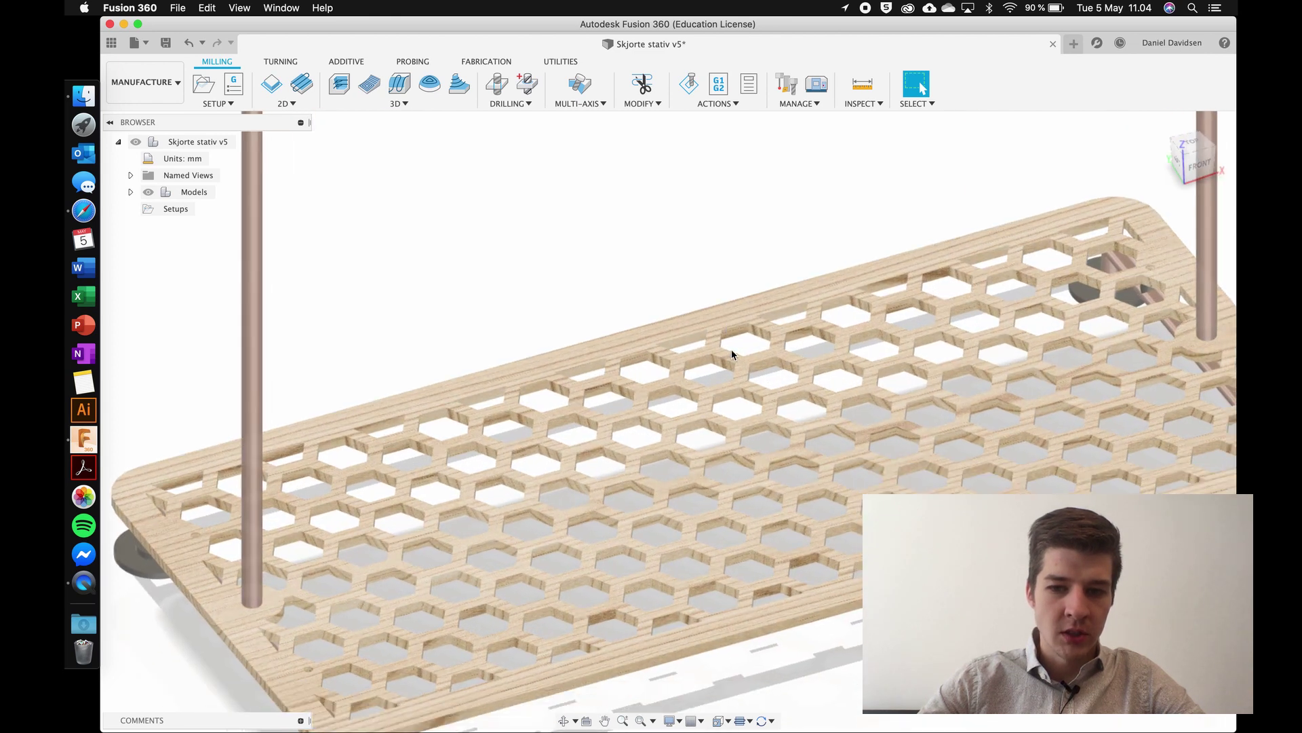
pyautogui.scroll(-5, 732, 355)
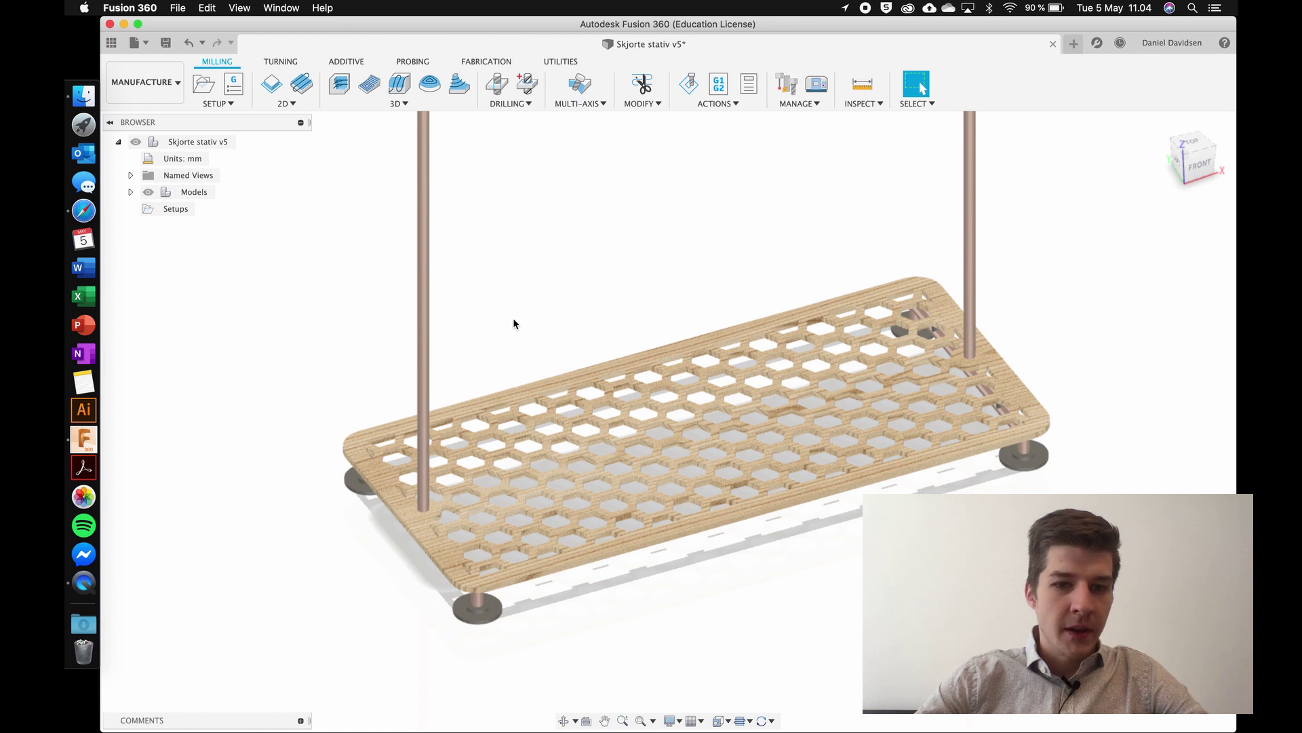
pyautogui.scroll(-10, 513, 323)
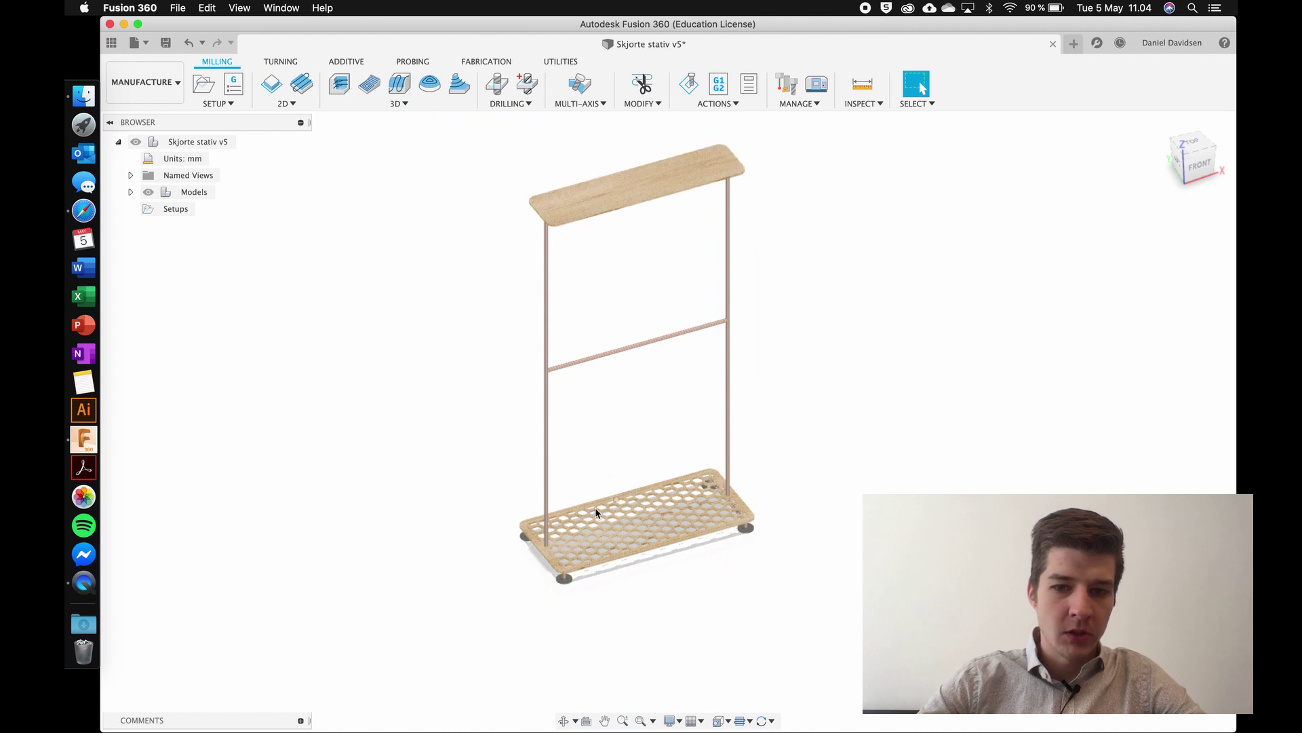
pyautogui.click(549, 422)
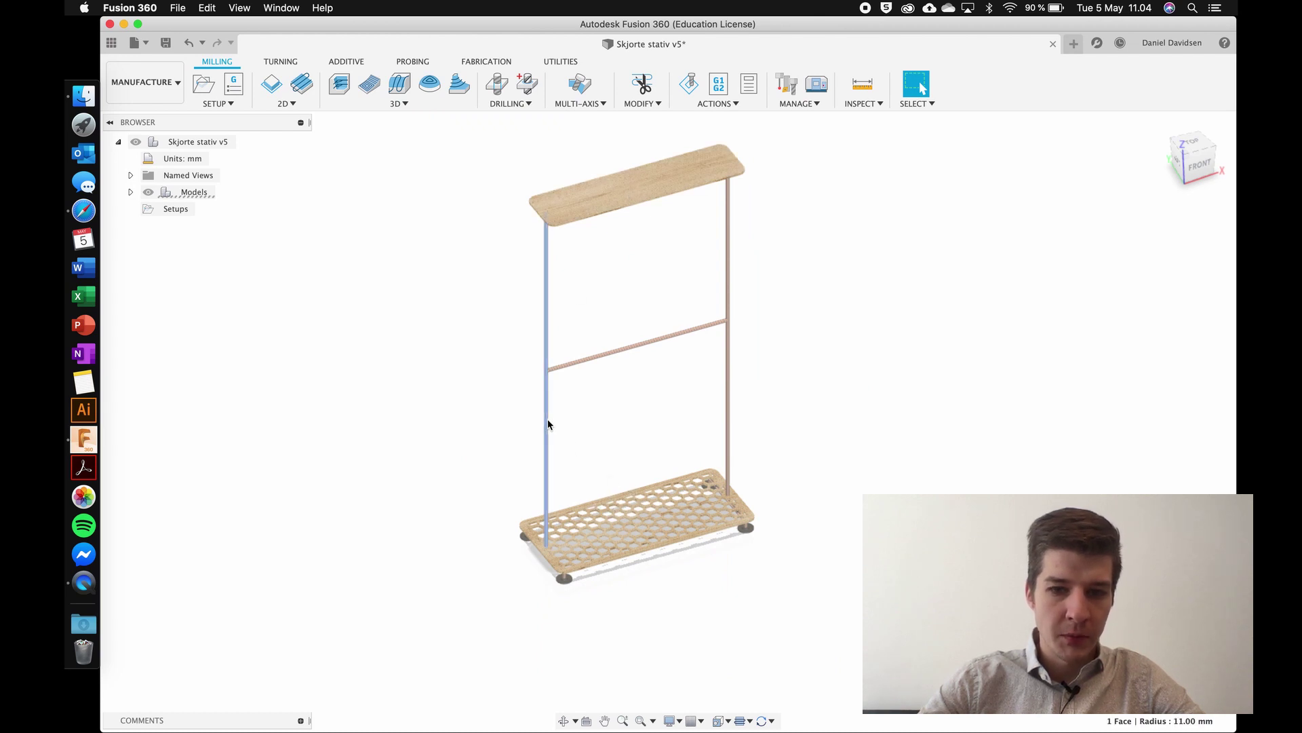
pyautogui.press('v')
pyautogui.click(598, 415)
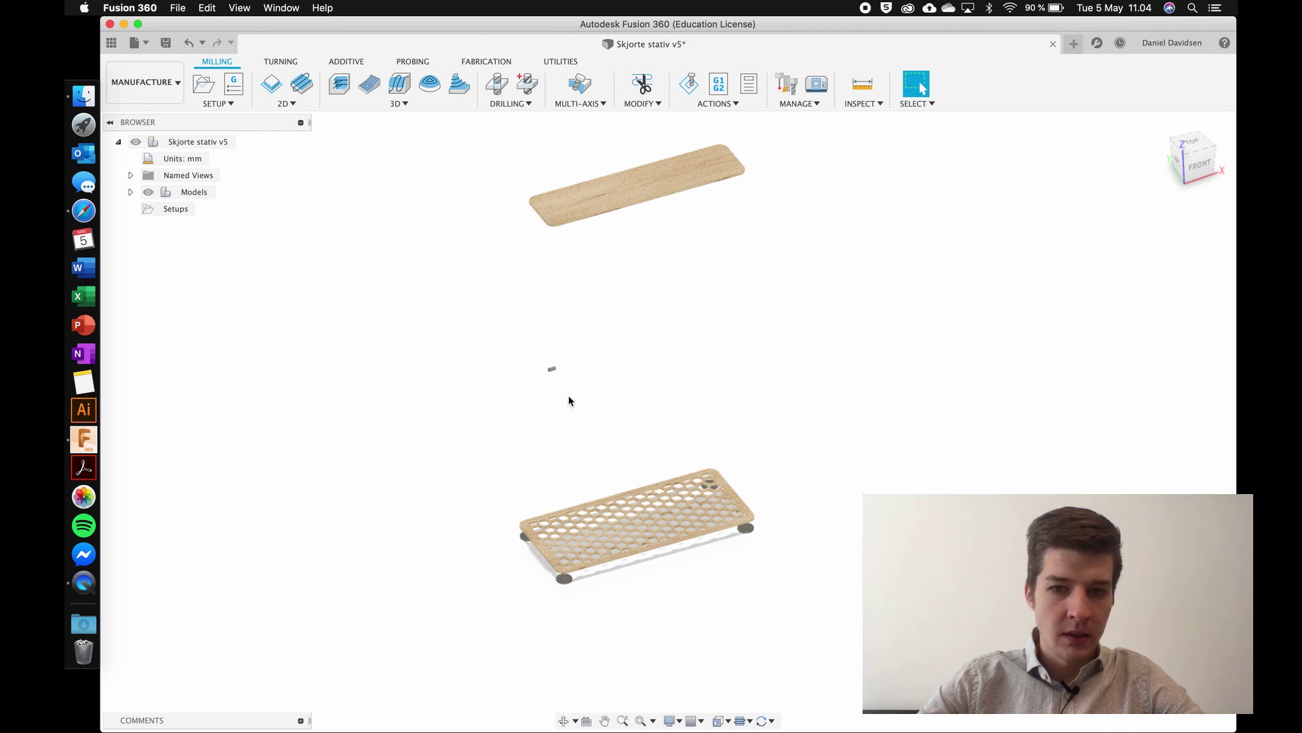
# Step: Hide the small internal pipe clamp bodies floating between the two shelves
pyautogui.click(551, 371)
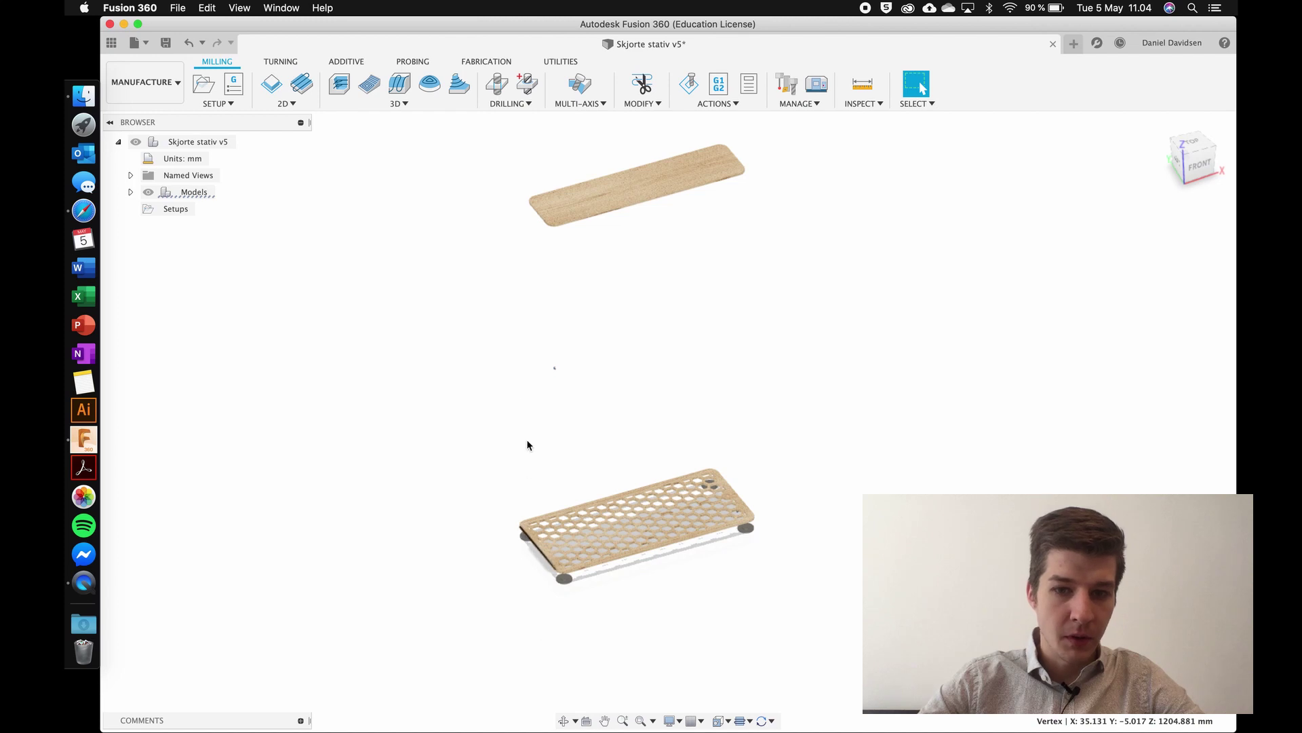
pyautogui.moveTo(538, 358); pyautogui.dragTo(594, 395)
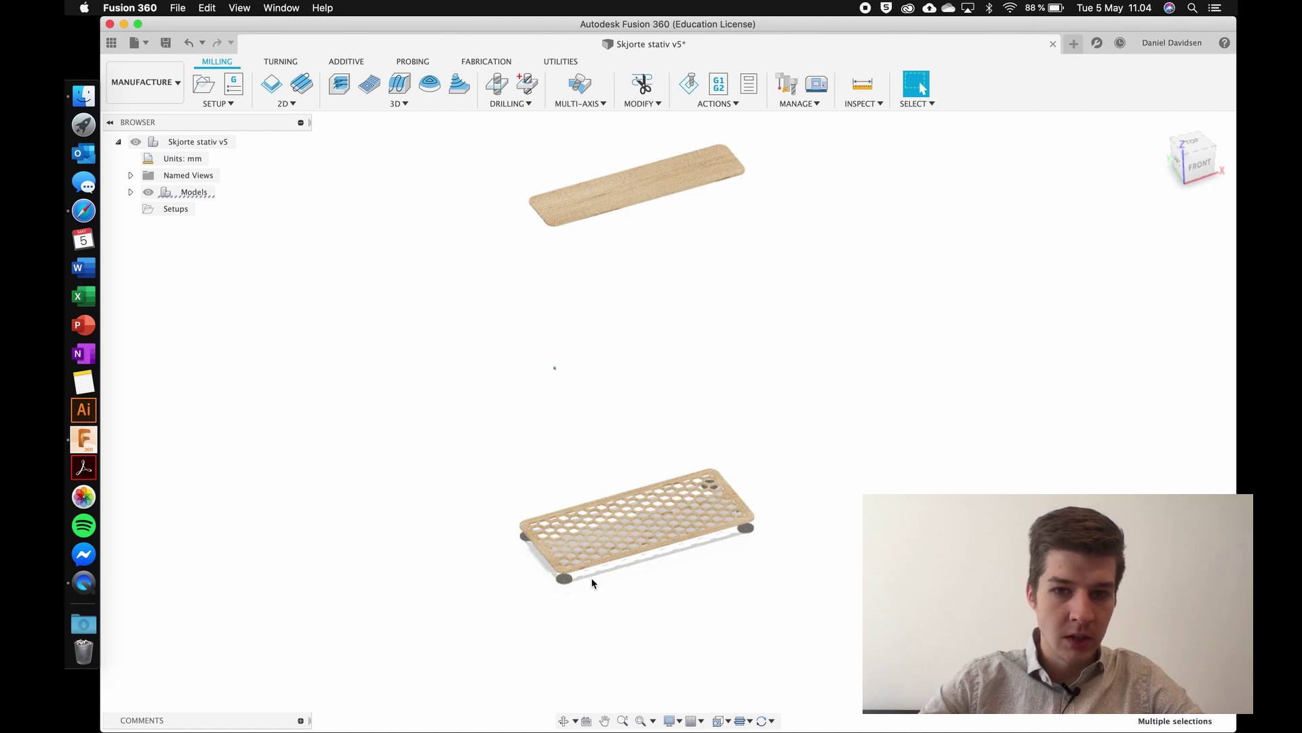
pyautogui.scroll(-3, 592, 582)
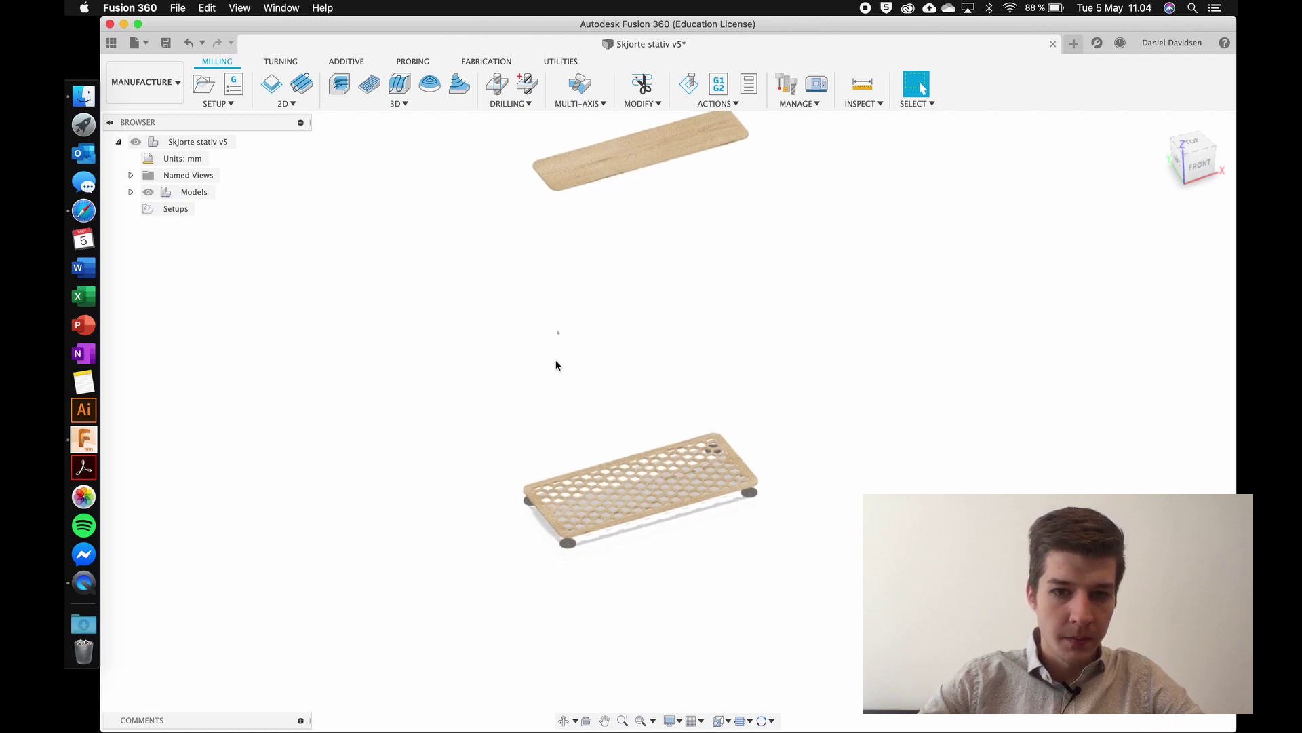
pyautogui.click(557, 333)
pyautogui.scroll(3, 556, 335)
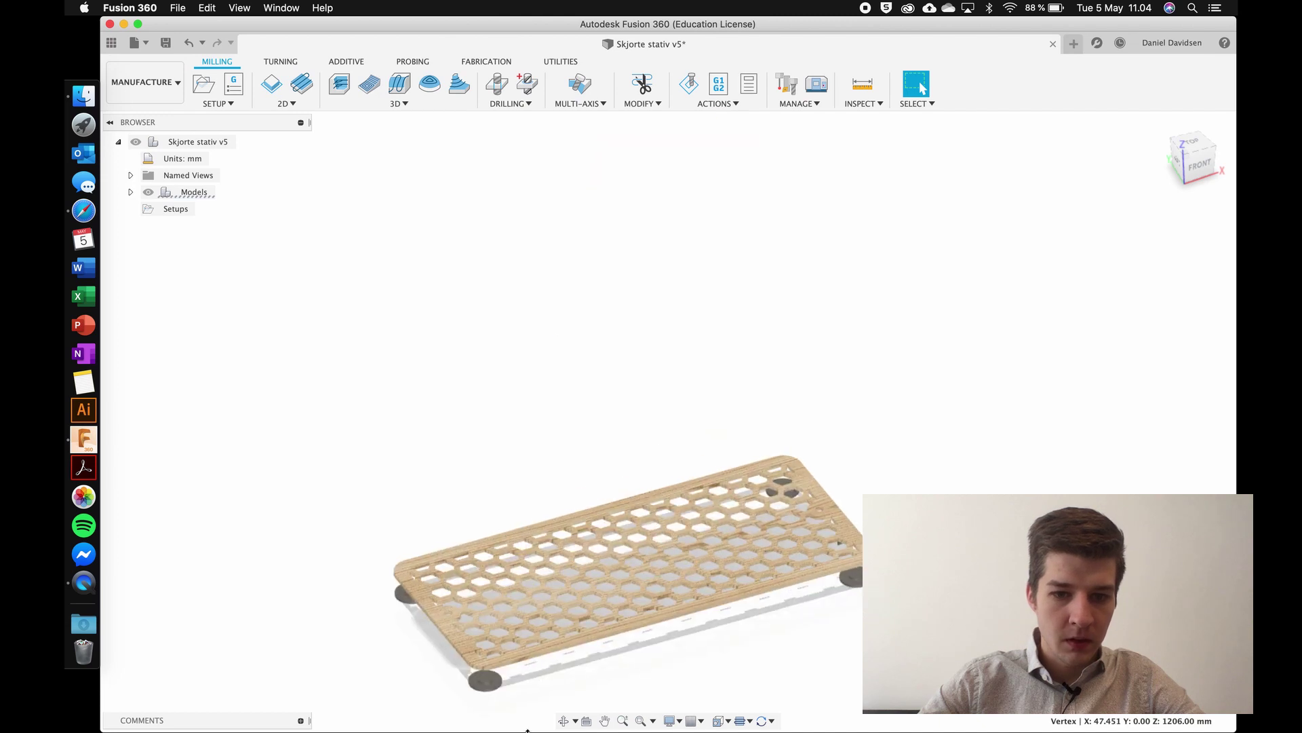
# Step: Hide the round feet beneath the honeycomb bottom shelf
pyautogui.keyDown('shift'); pyautogui.moveTo(548, 546); pyautogui.dragTo(689, 582, button='middle'); pyautogui.keyUp('shift')
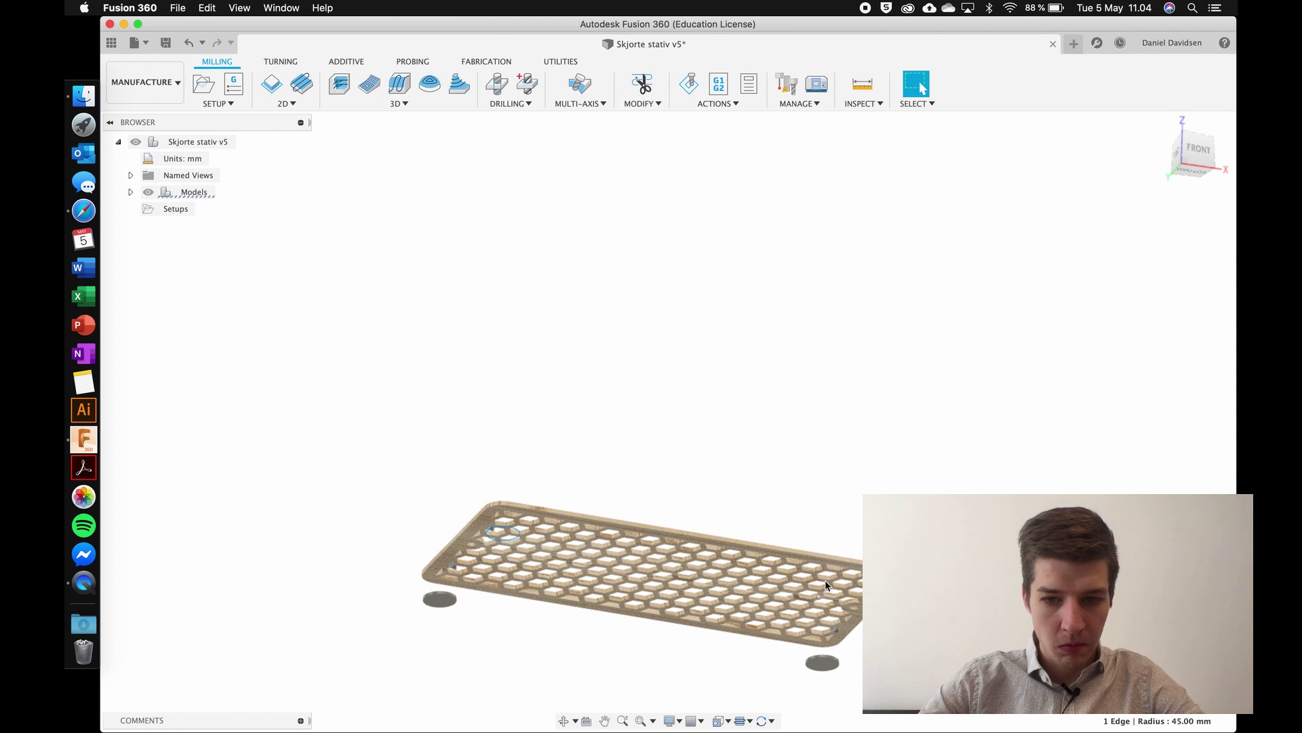
pyautogui.click(886, 597)
pyautogui.press('v')
pyautogui.click(838, 656)
pyautogui.press('v')
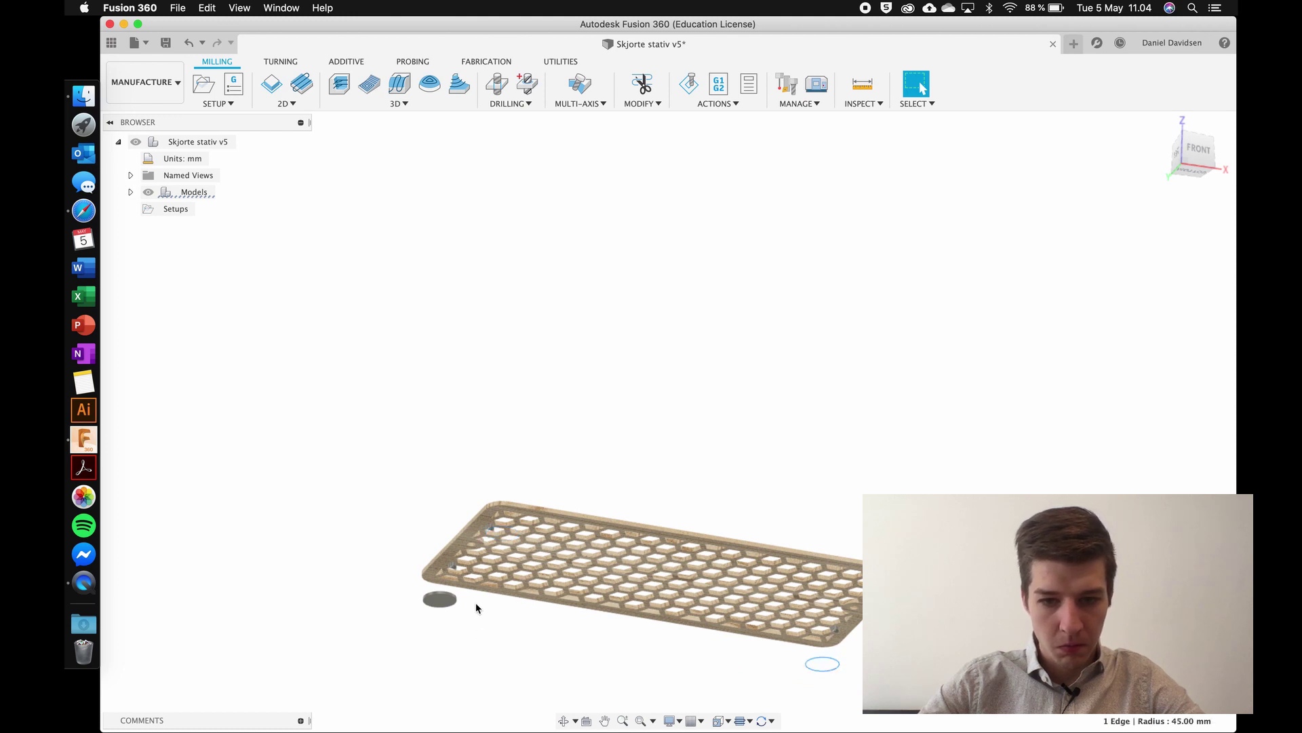
pyautogui.click(448, 602)
pyautogui.press('v')
# Step: Hide the remaining small fittings on the underside of the honeycomb shelf
pyautogui.scroll(5, 444, 583)
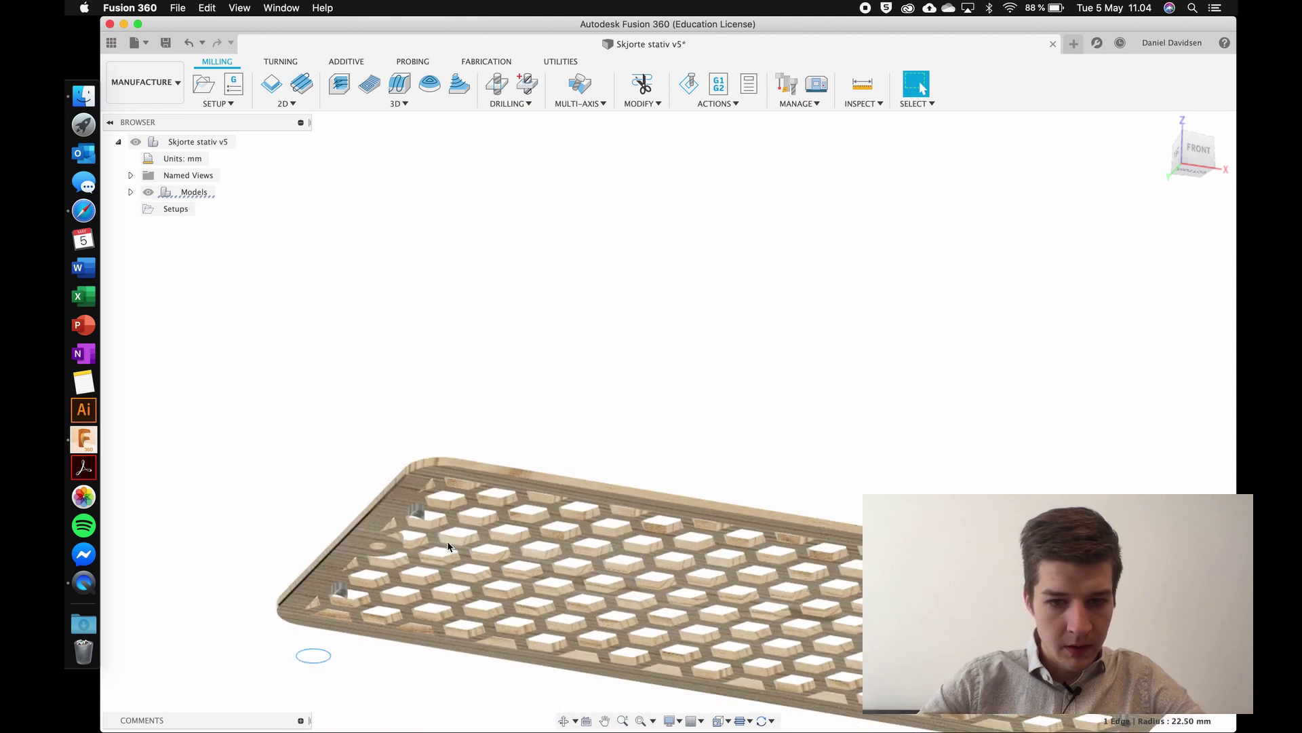
pyautogui.click(340, 593)
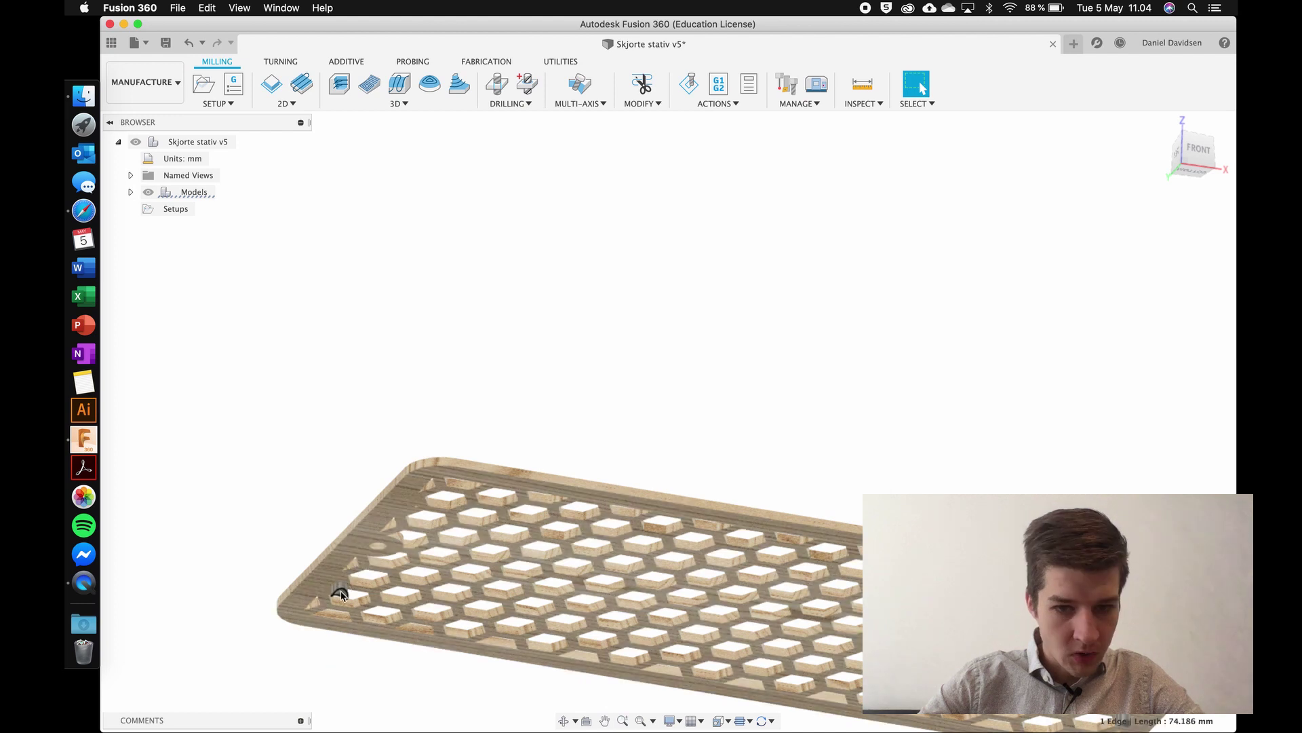
pyautogui.scroll(3, 553, 603)
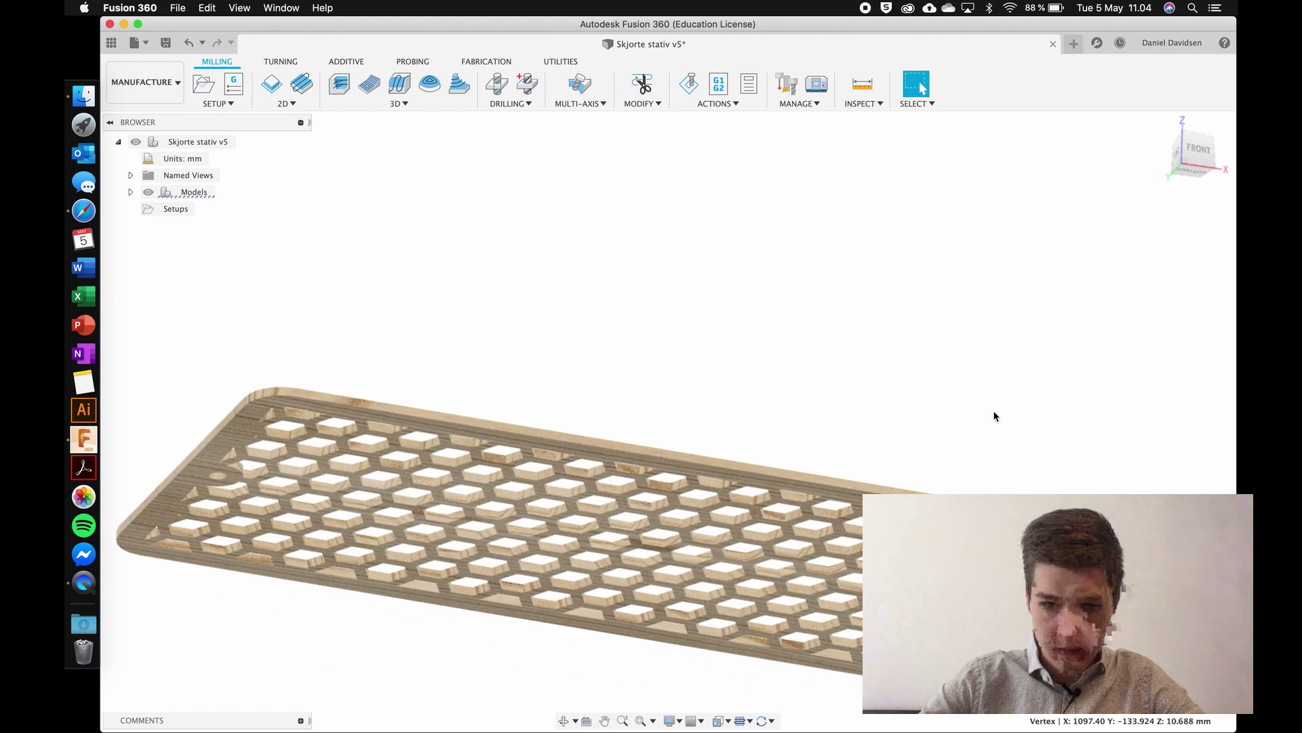
# Step: Hide the solid top shelf together with its attached fittings
pyautogui.scroll(-5, 995, 416)
pyautogui.scroll(4, 995, 416)
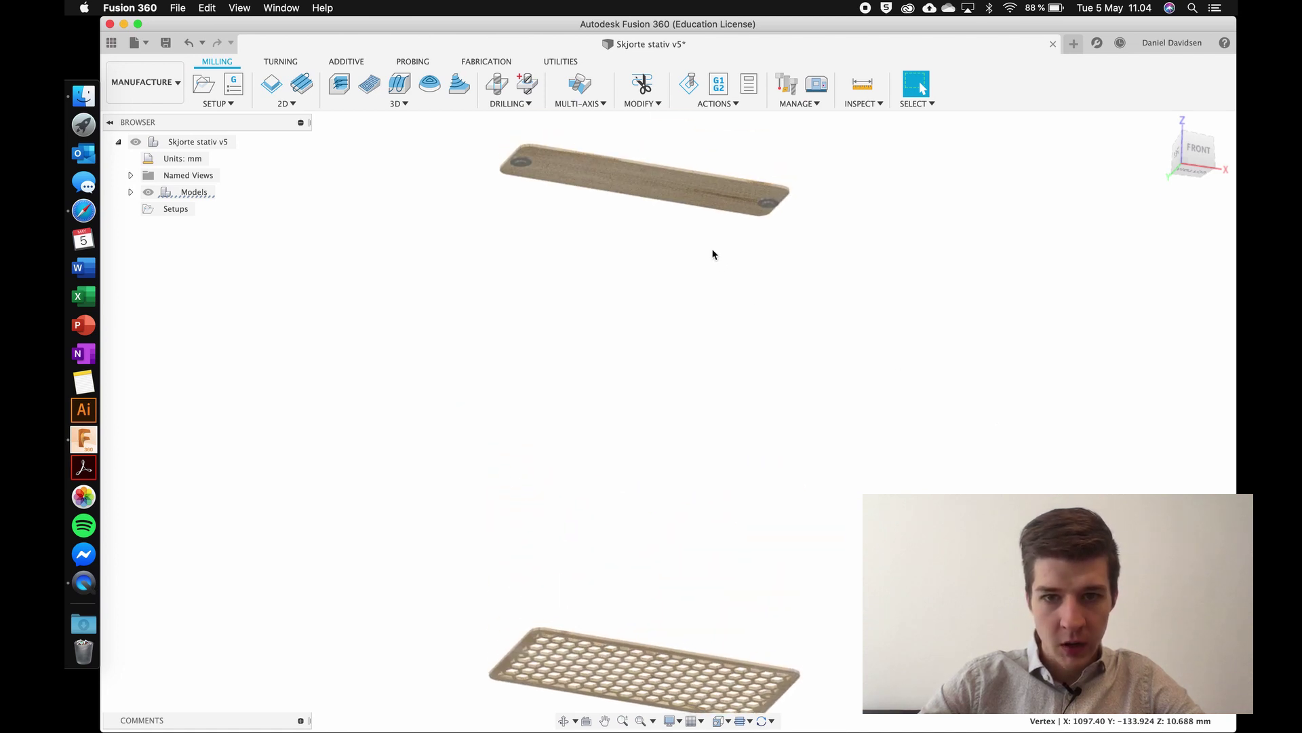
pyautogui.moveTo(428, 120); pyautogui.dragTo(857, 292)
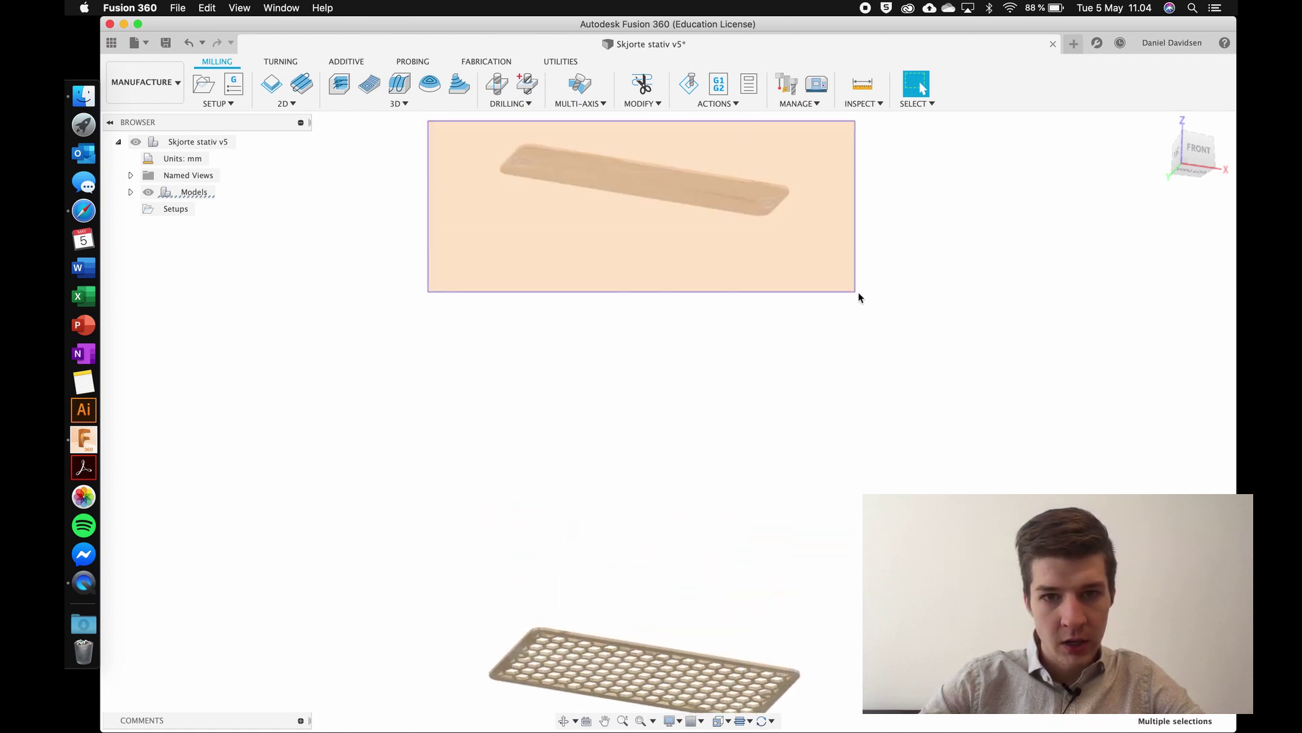
pyautogui.press('v')
pyautogui.scroll(-2, 768, 365)
pyautogui.keyDown('shift'); pyautogui.scroll(5, 768, 365); pyautogui.keyUp('shift')
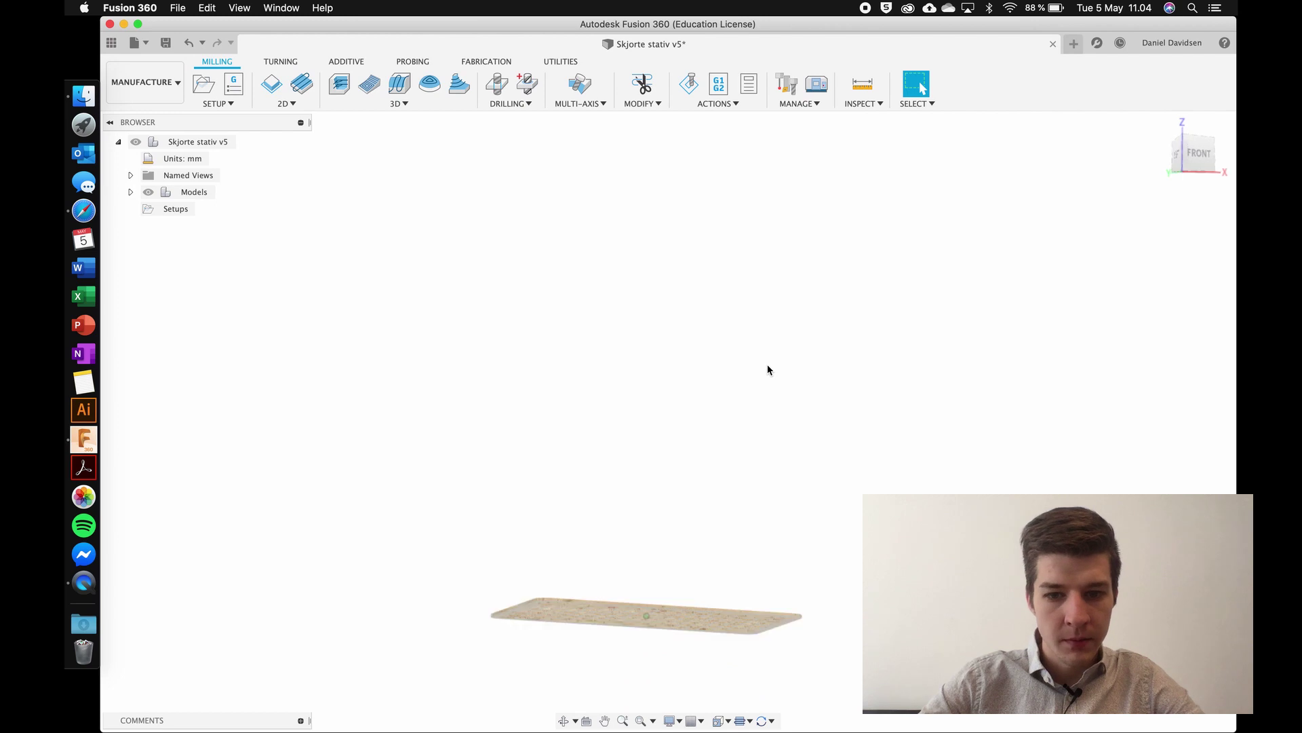
# Step: Examine the isolated honeycomb shelf from above and from several angles
pyautogui.scroll(-5, 767, 365)
pyautogui.scroll(10, 767, 367)
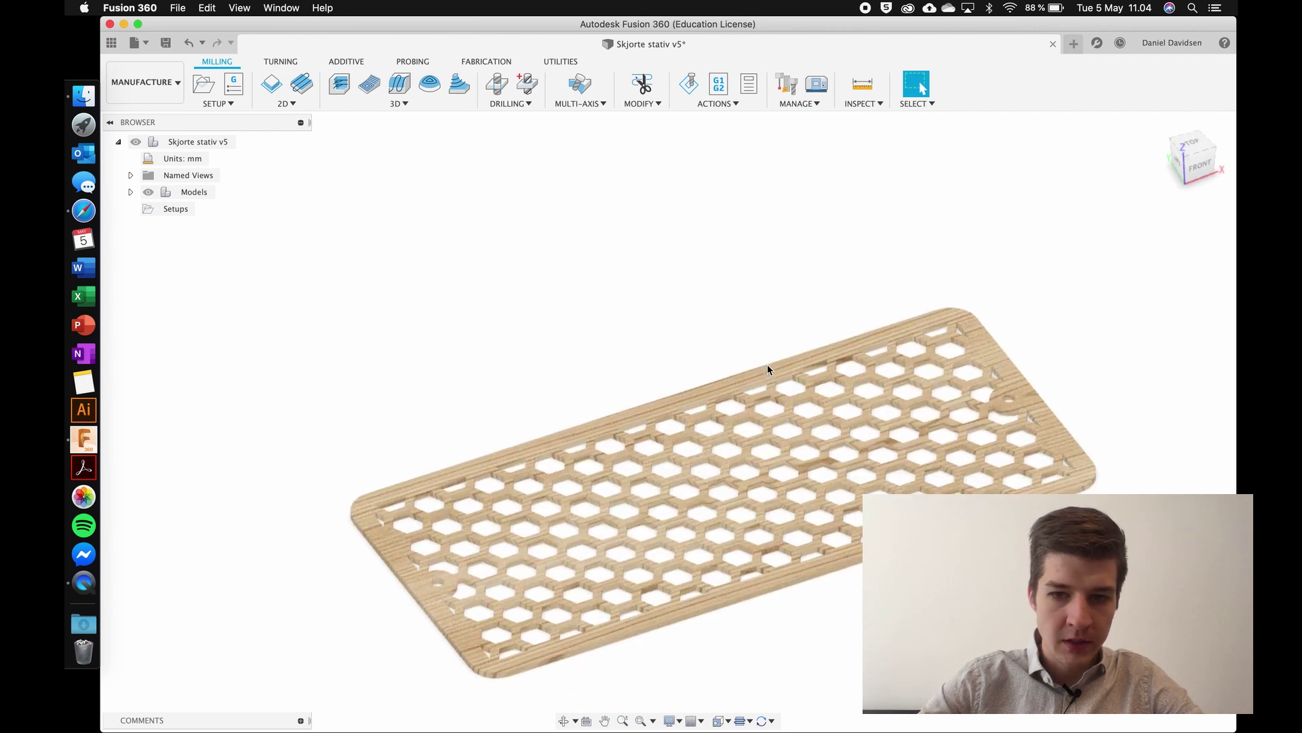
pyautogui.scroll(-5, 767, 364)
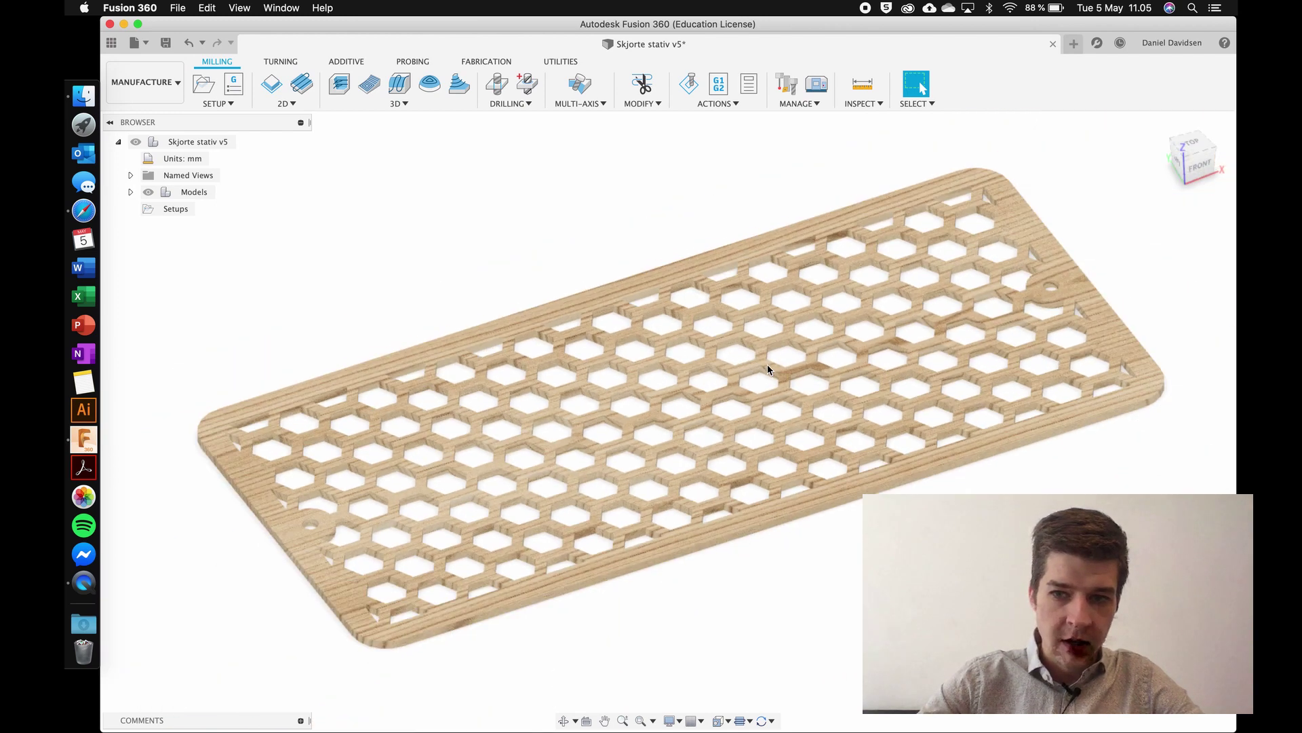
pyautogui.scroll(-2, 767, 364)
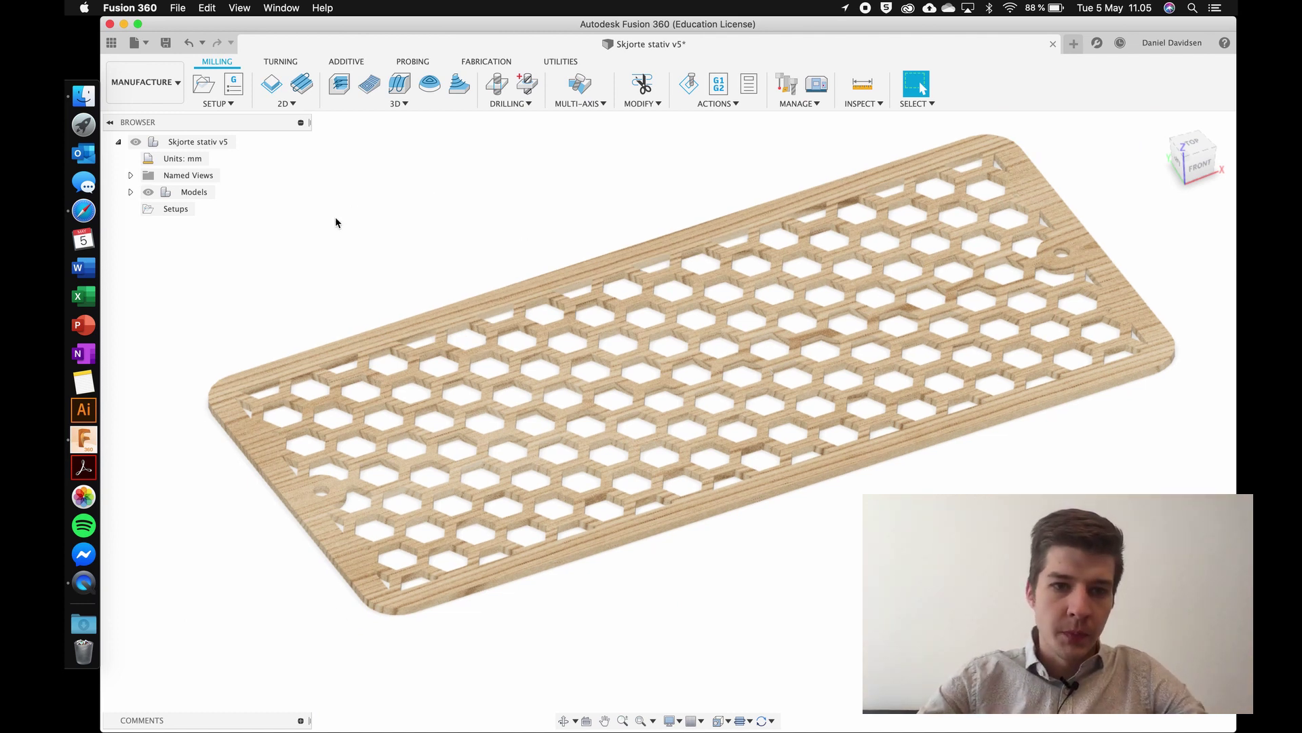
pyautogui.keyDown('shift'); pyautogui.hscroll(5, 545, 294); pyautogui.keyUp('shift')
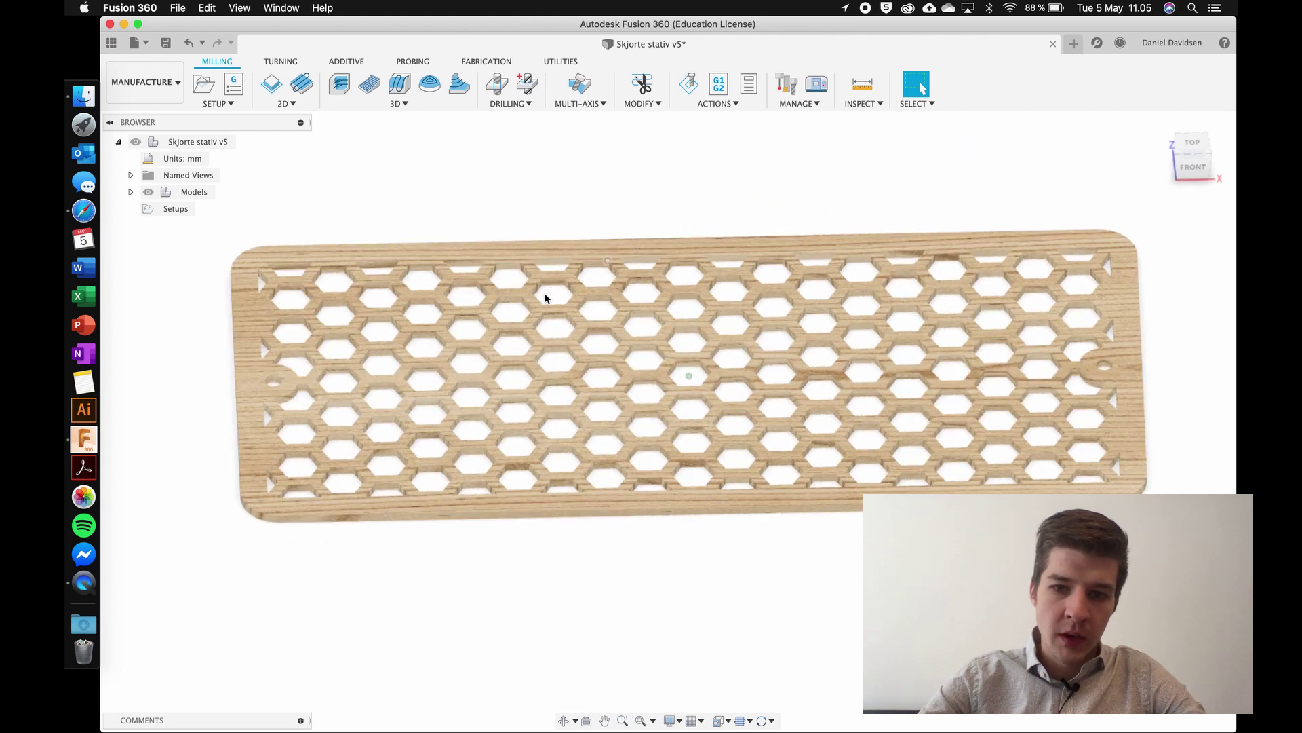
pyautogui.keyDown('shift'); pyautogui.hscroll(5, 544, 293); pyautogui.keyUp('shift')
pyautogui.keyDown('shift'); pyautogui.scroll(5, 545, 293); pyautogui.keyUp('shift')
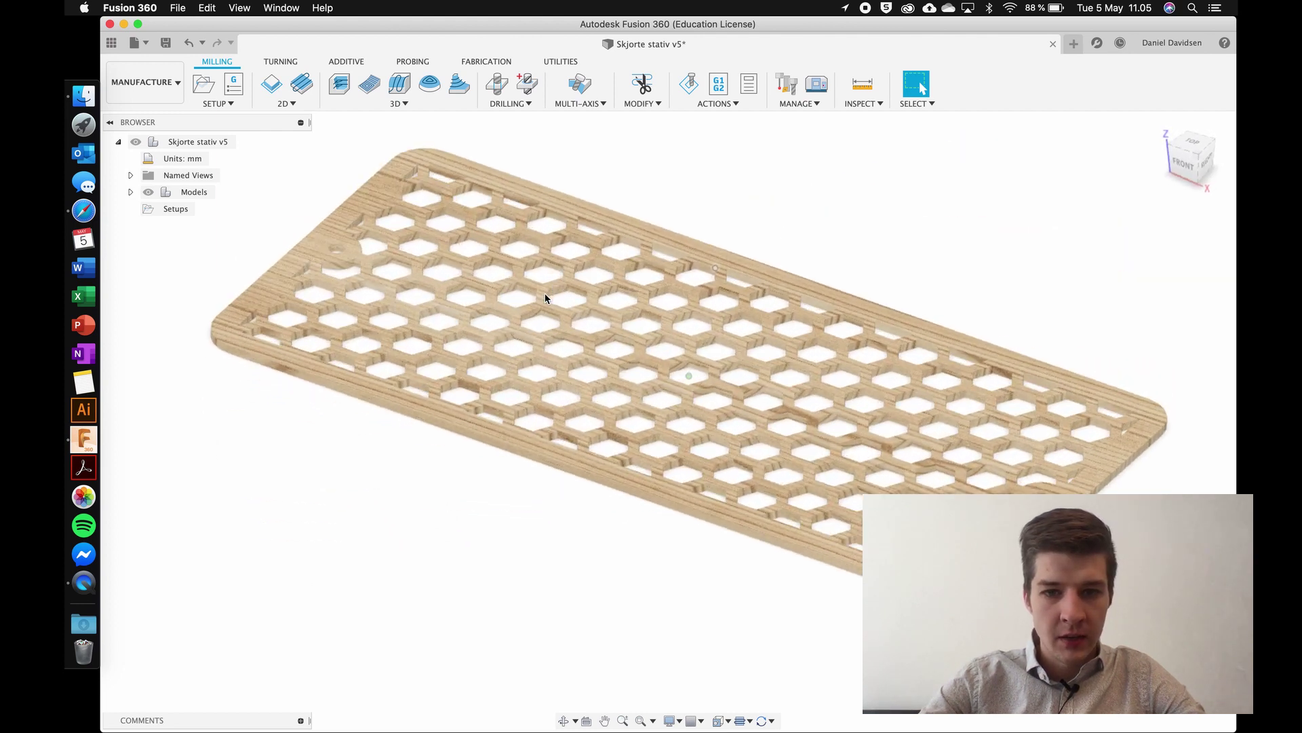
pyautogui.keyDown('shift'); pyautogui.scroll(5, 545, 294); pyautogui.keyUp('shift')
pyautogui.scroll(5, 545, 293)
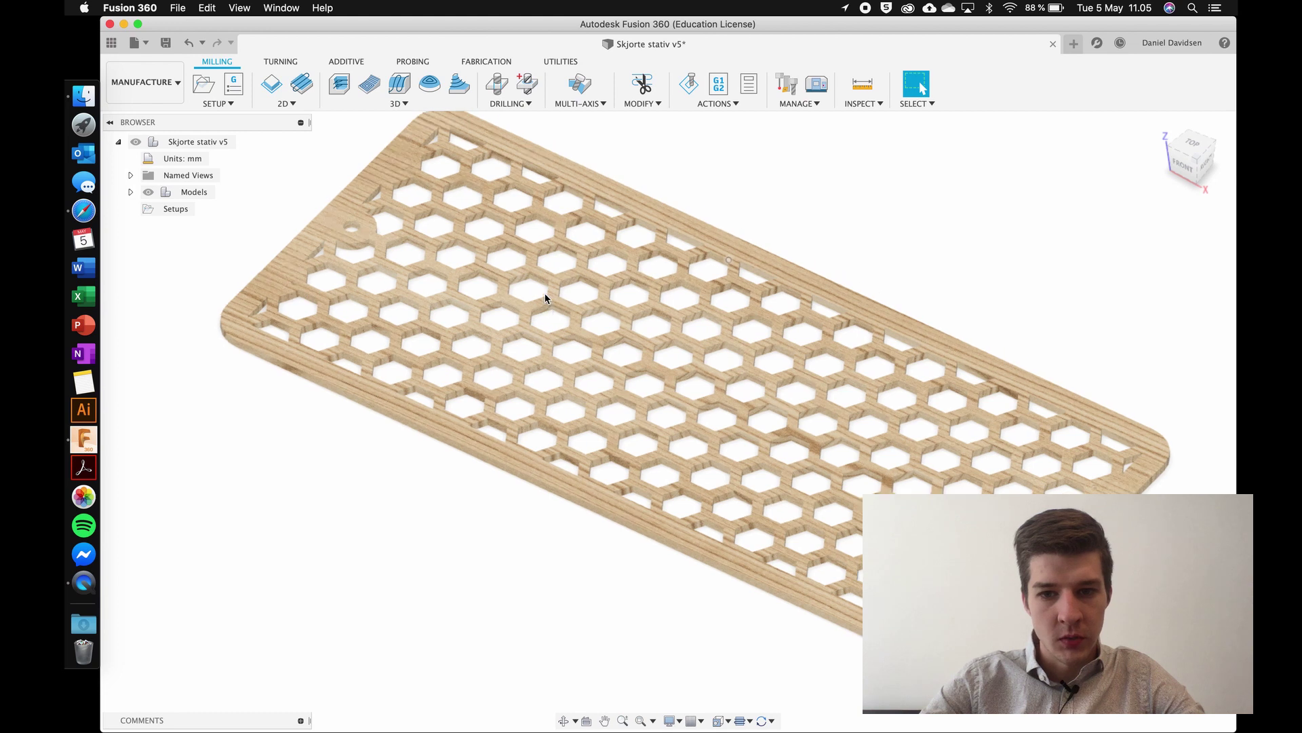
pyautogui.keyDown('shift'); pyautogui.scroll(2, 545, 294); pyautogui.keyUp('shift')
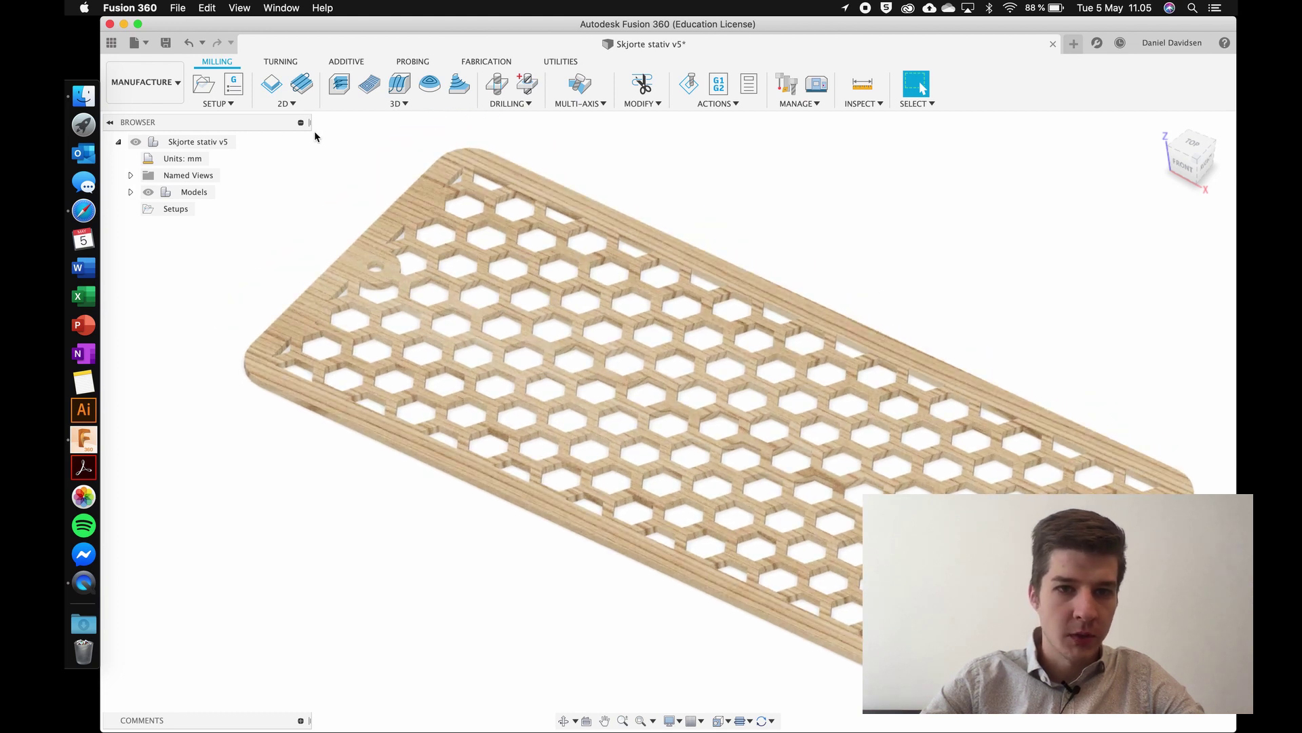
# Step: Create a milling setup, clear its preselected model, and pick the honeycomb shelf body as the model
pyautogui.click(202, 91)
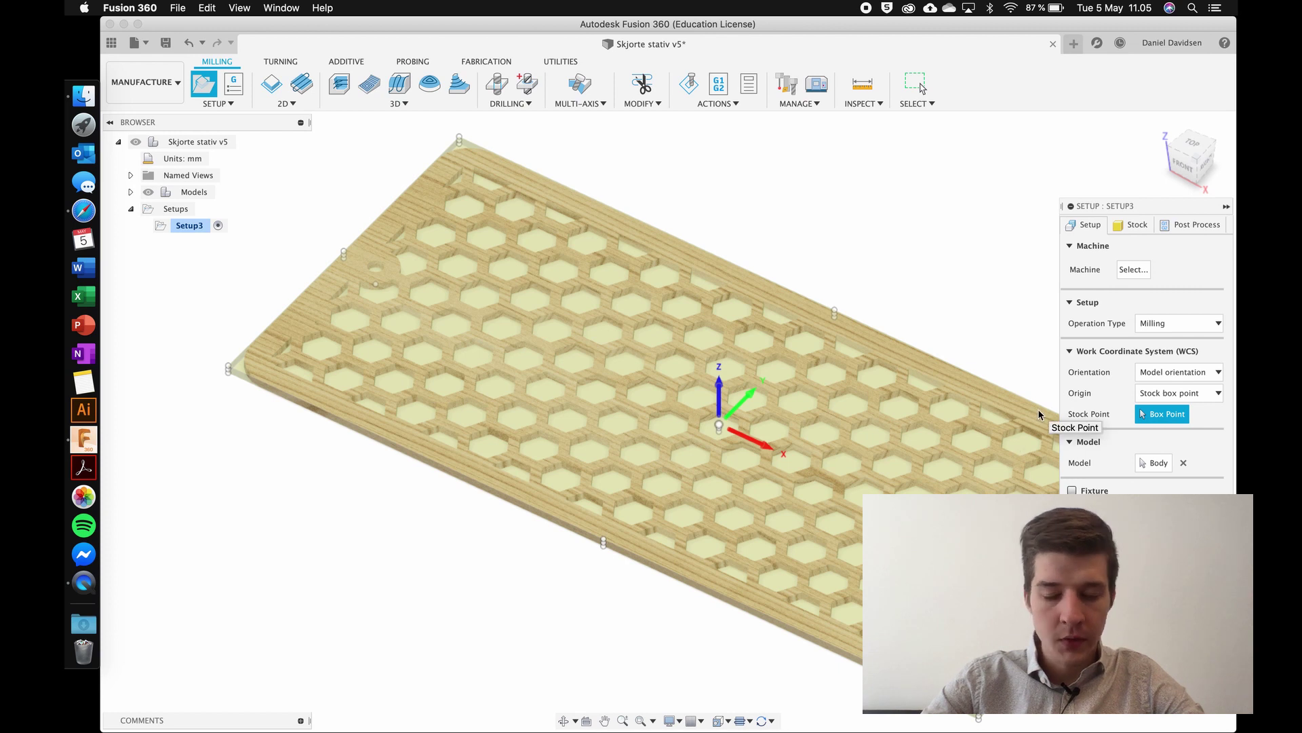
pyautogui.scroll(-1, 913, 438)
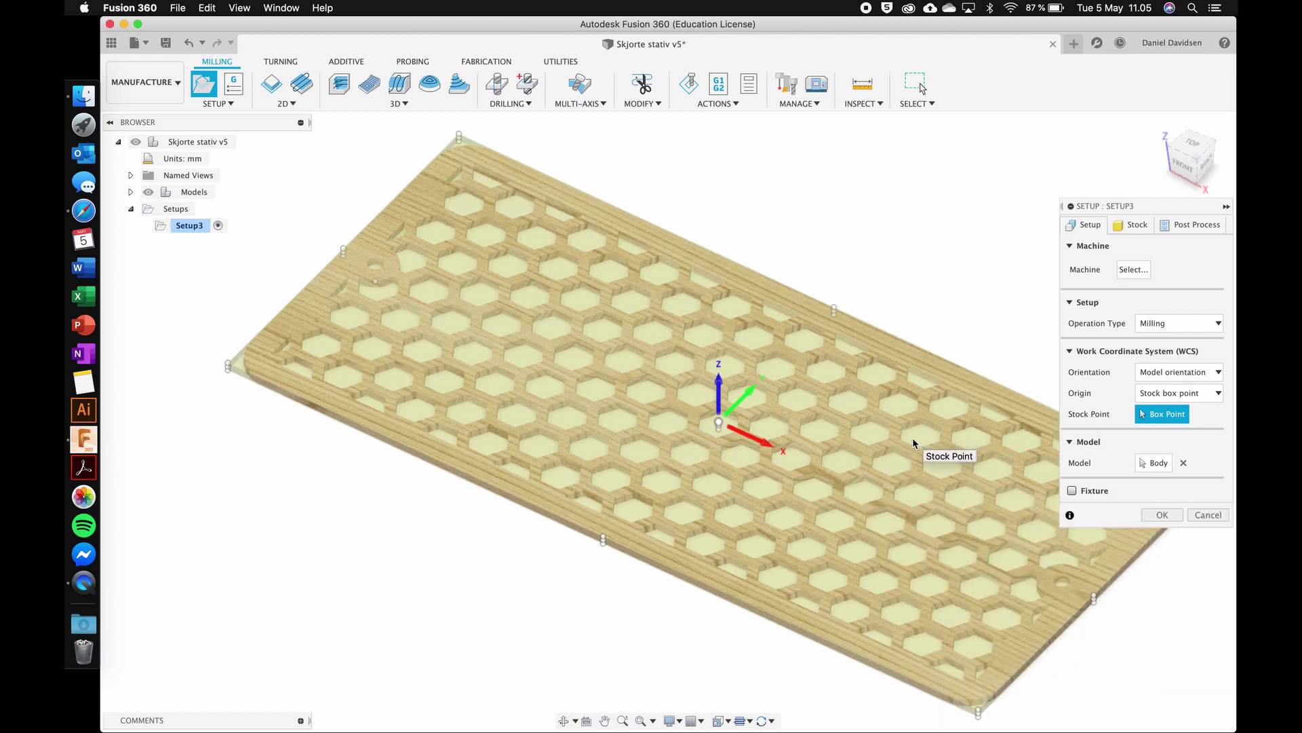
pyautogui.click(1154, 463)
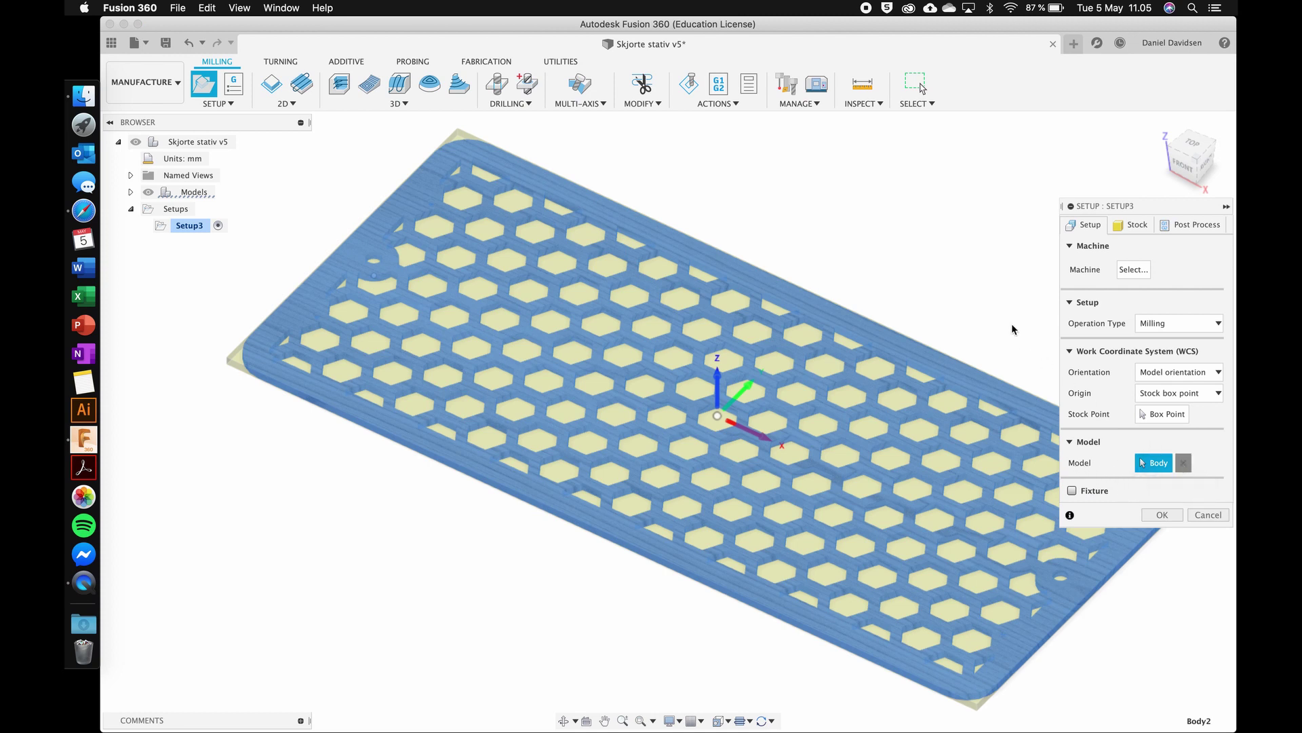
pyautogui.click(1184, 463)
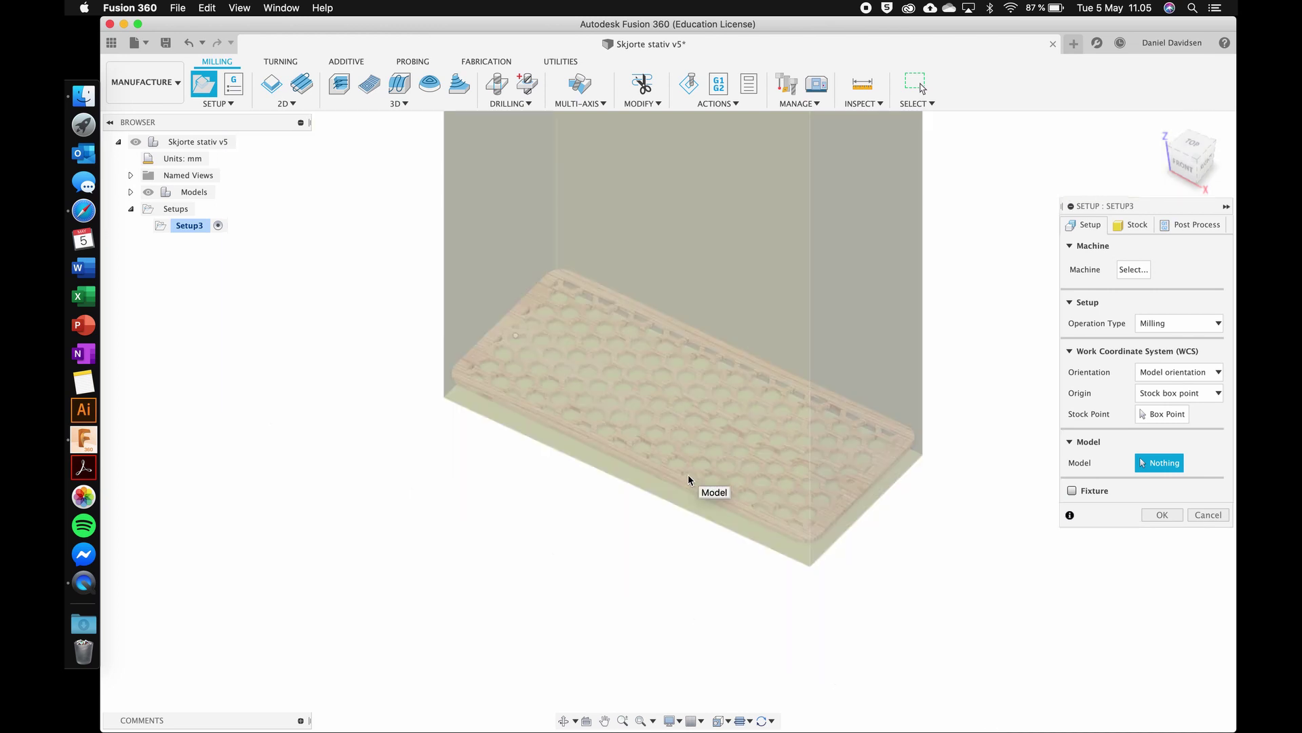
pyautogui.scroll(-5, 688, 480)
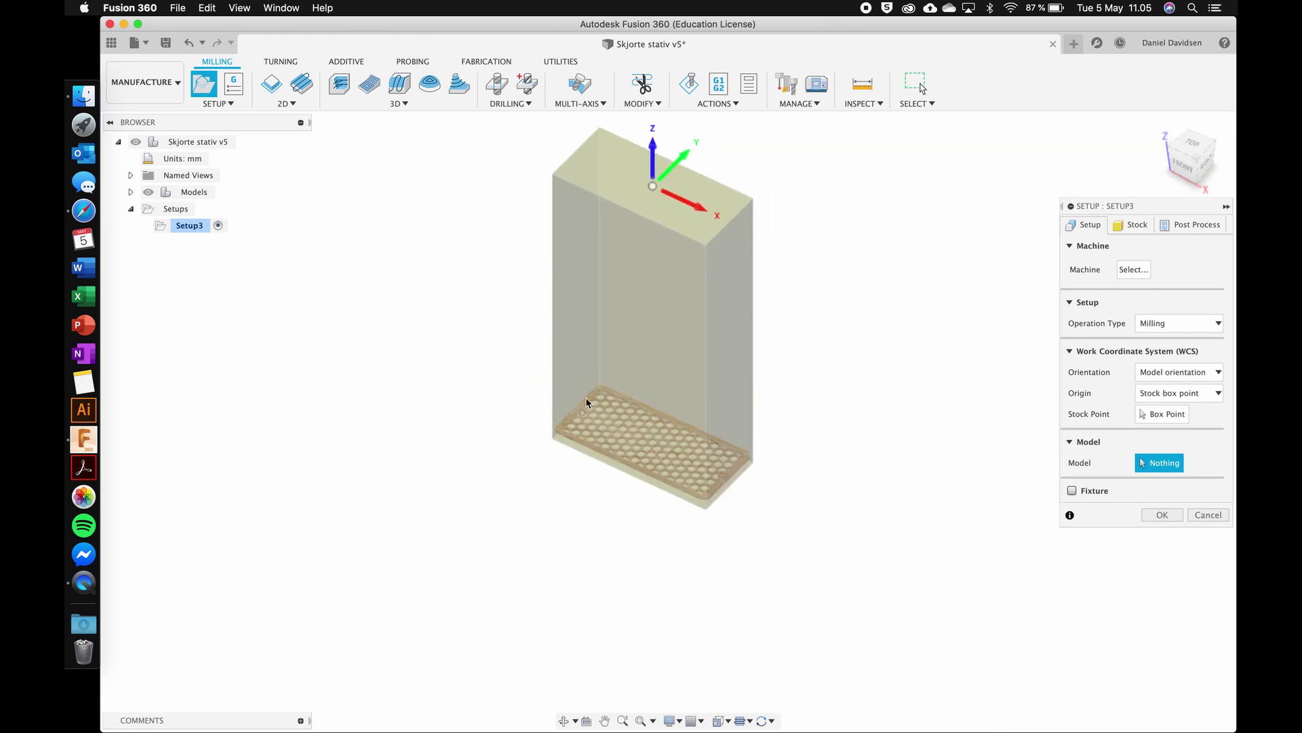
pyautogui.scroll(5, 840, 441)
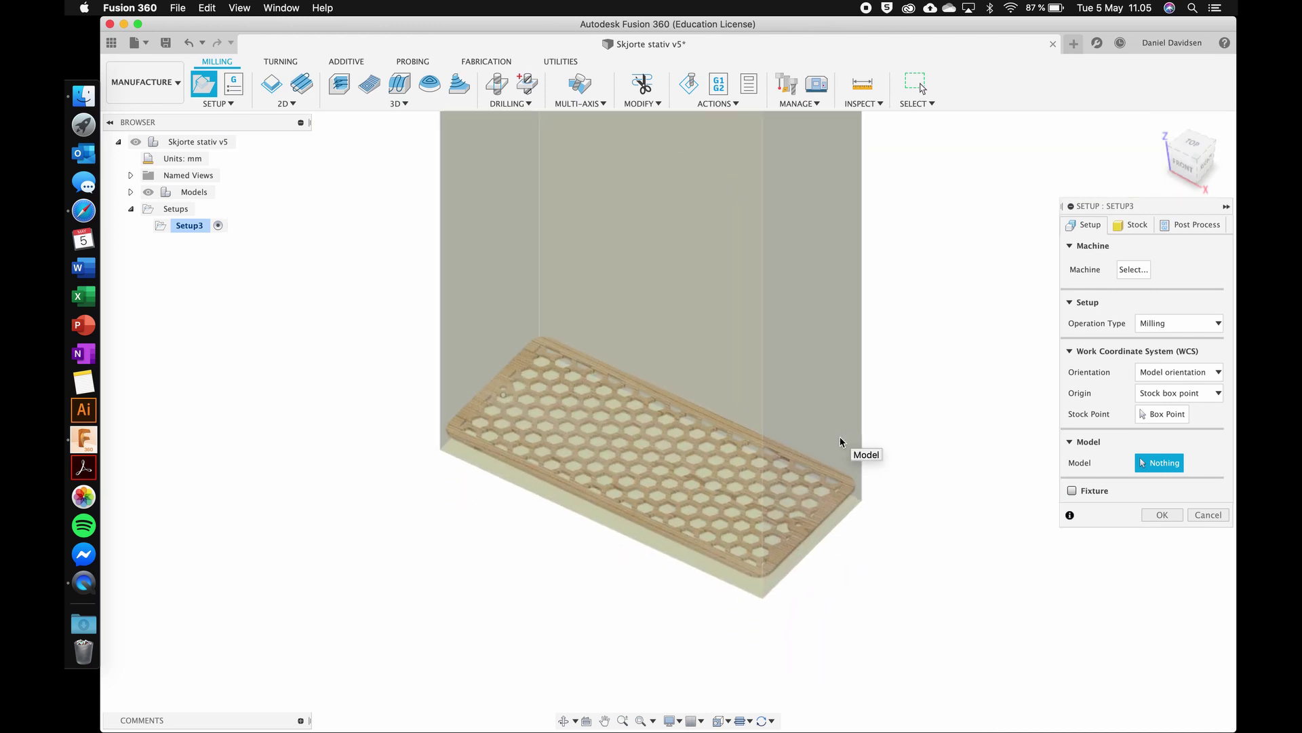
pyautogui.scroll(3, 839, 442)
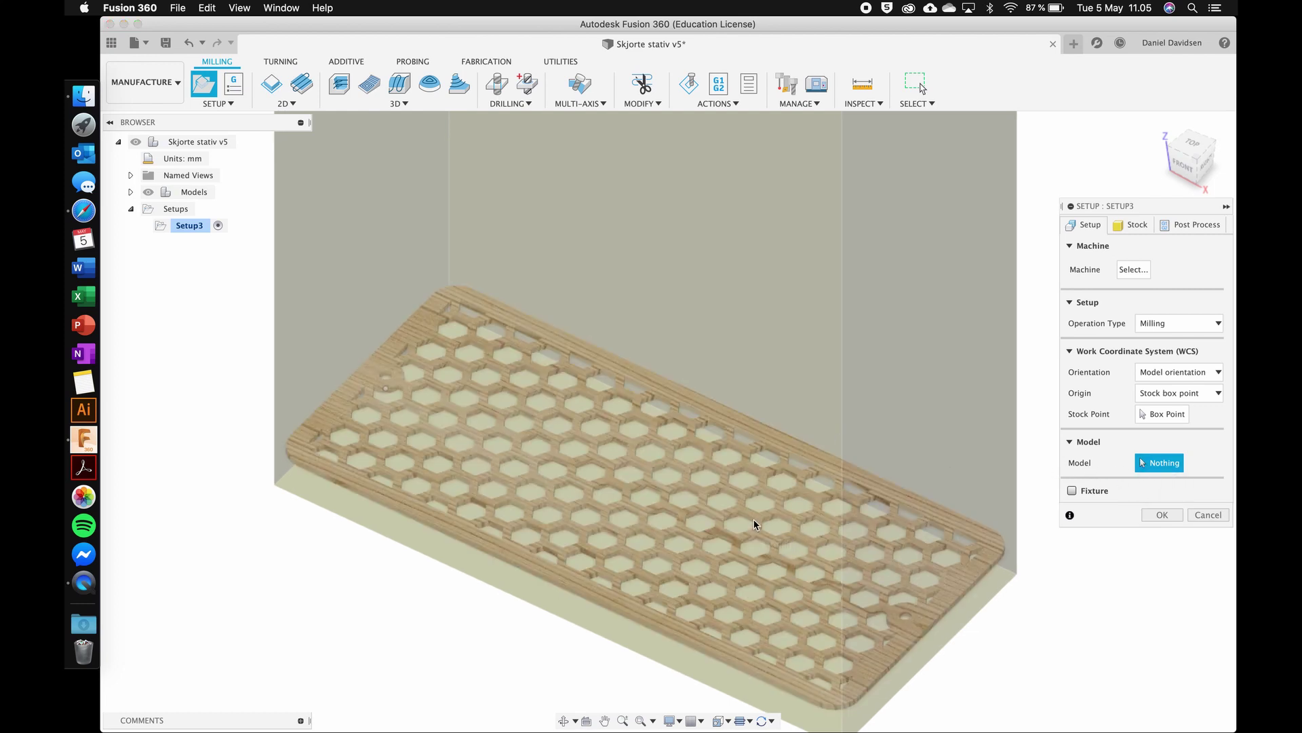
pyautogui.click(801, 459)
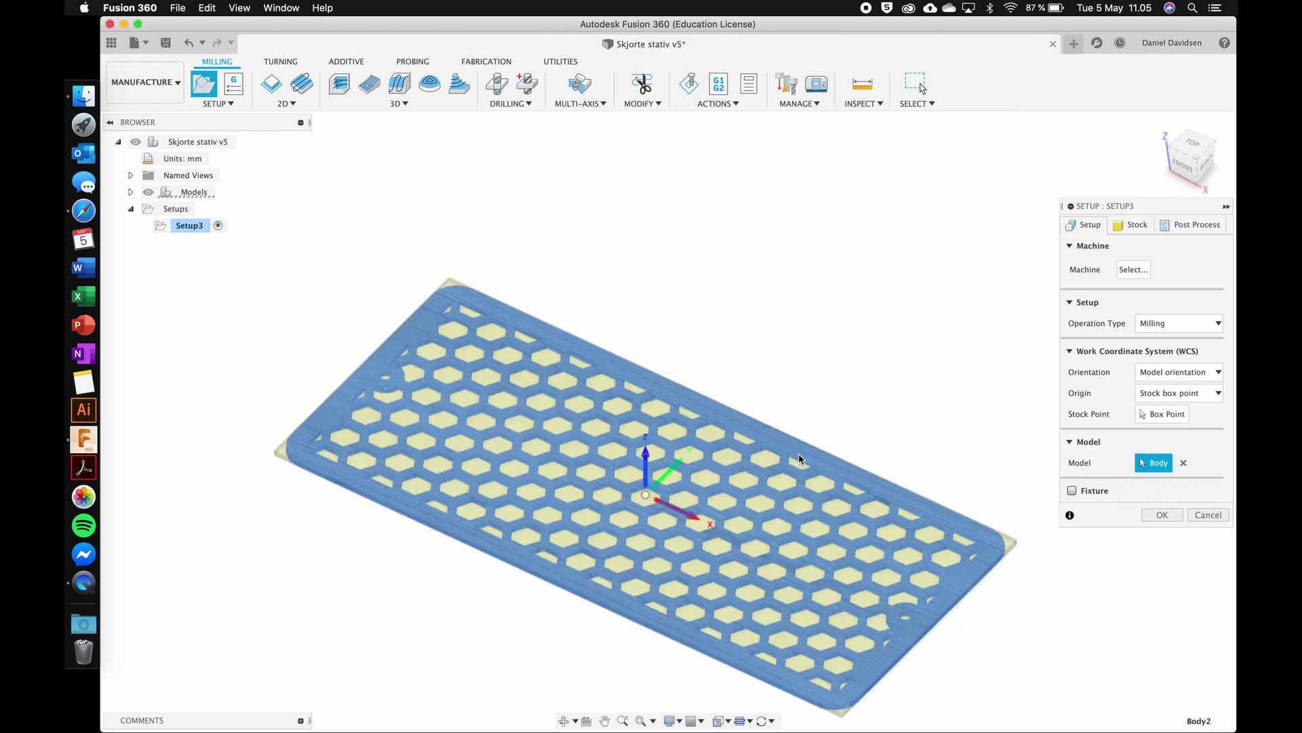
pyautogui.scroll(5, 799, 453)
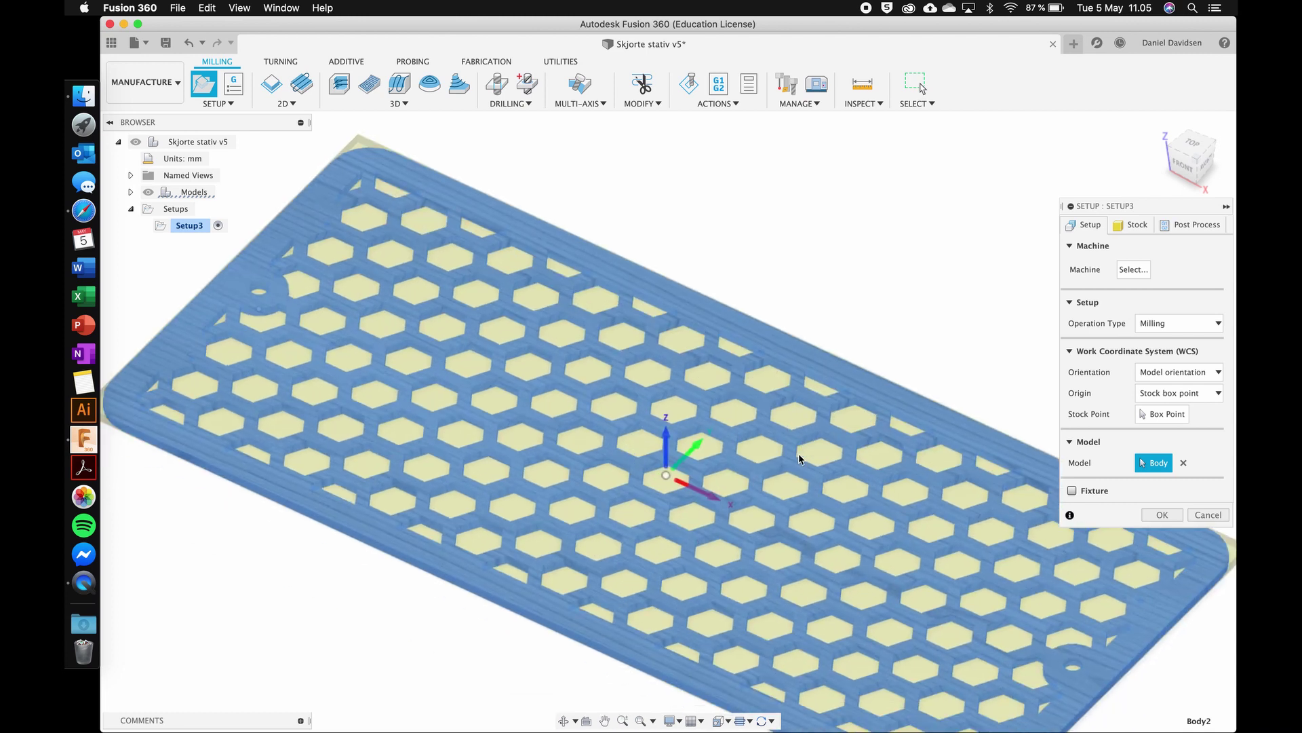
pyautogui.scroll(-5, 799, 454)
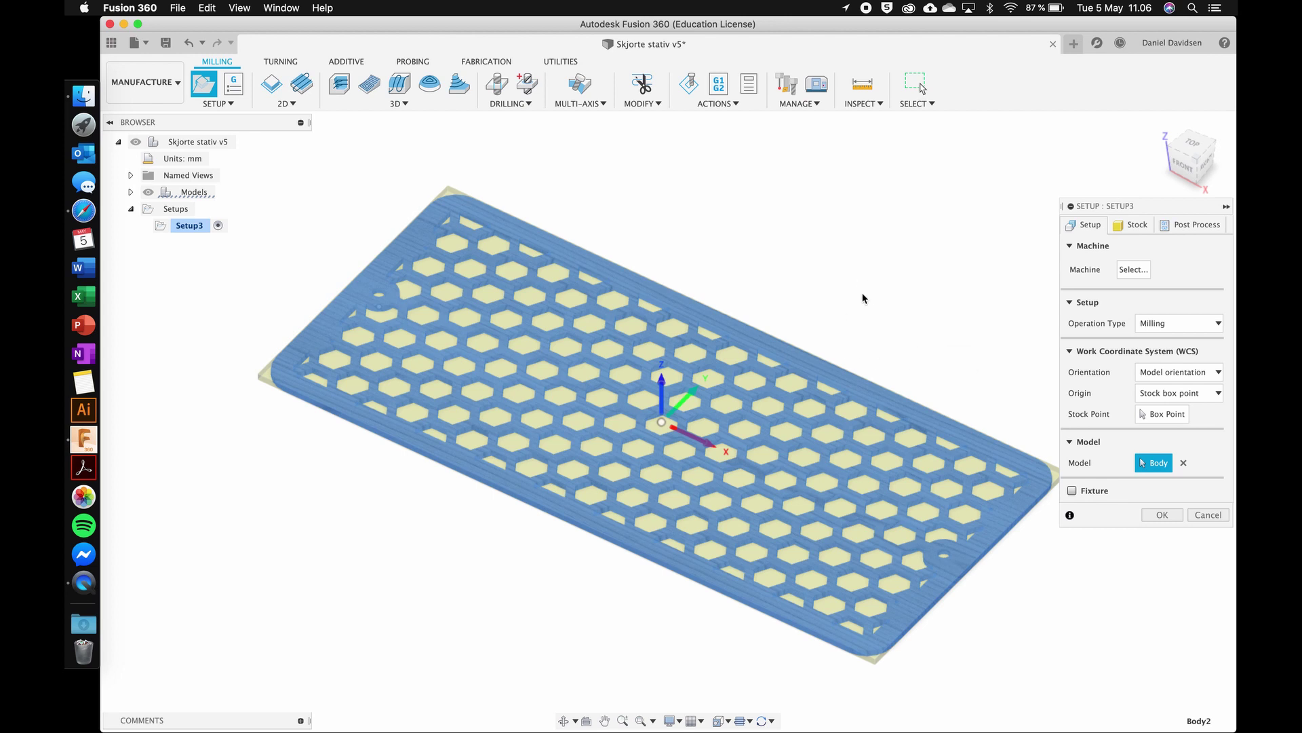
pyautogui.hscroll(1, 863, 294)
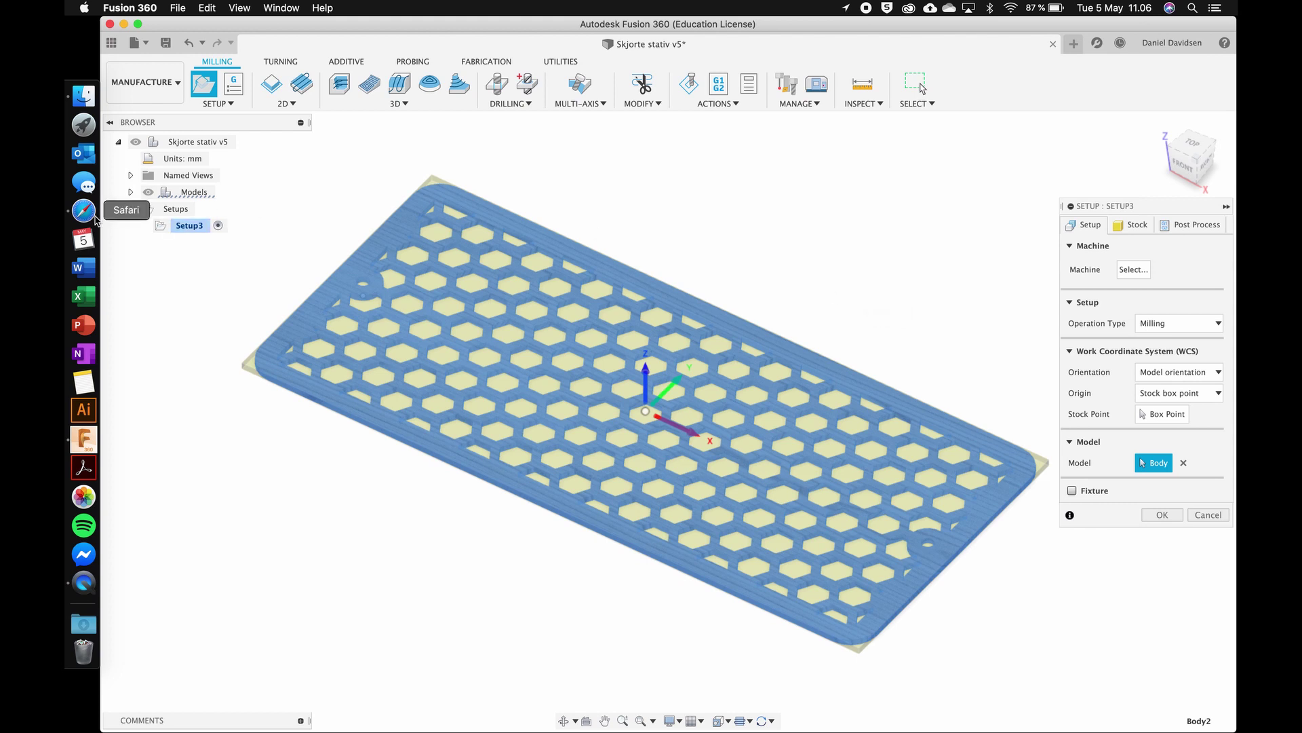
# Step: Switch to Google Chrome and open the website fablab.ruc.dk
pyautogui.press('super+space')
pyautogui.write('chro')
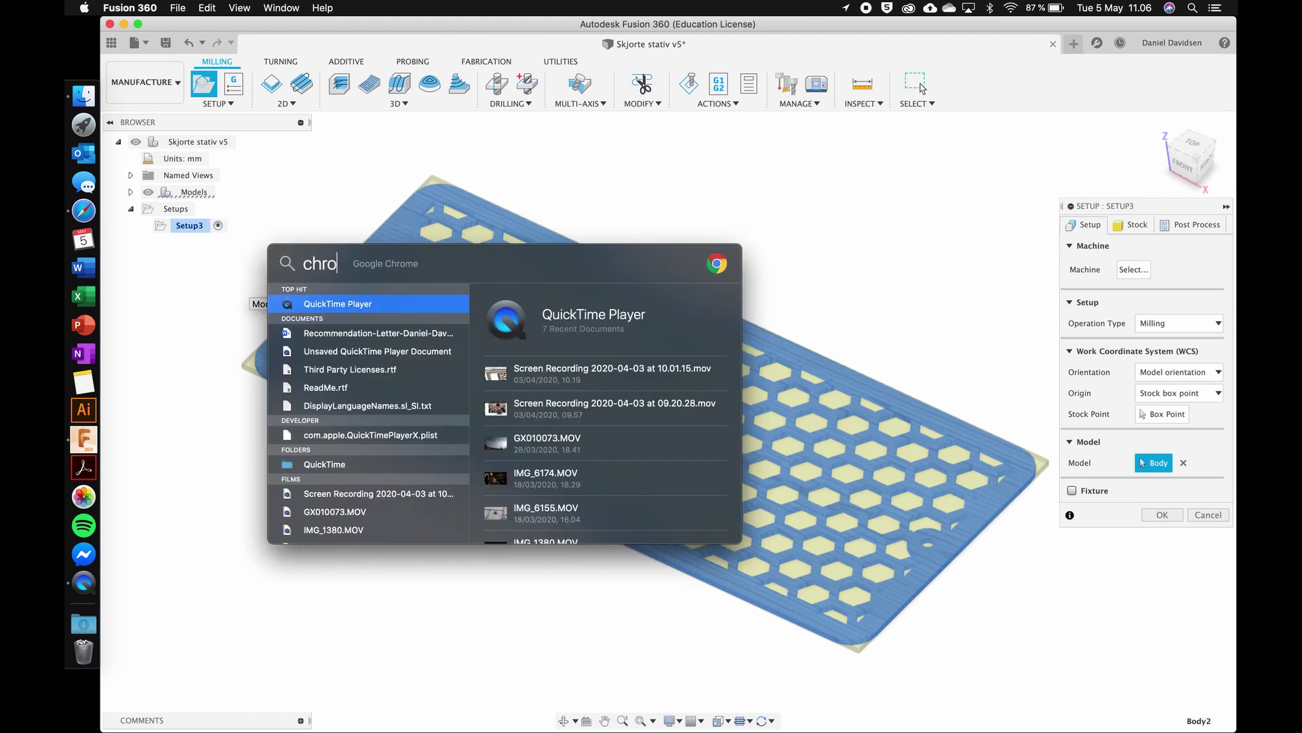
pyautogui.press('Return')
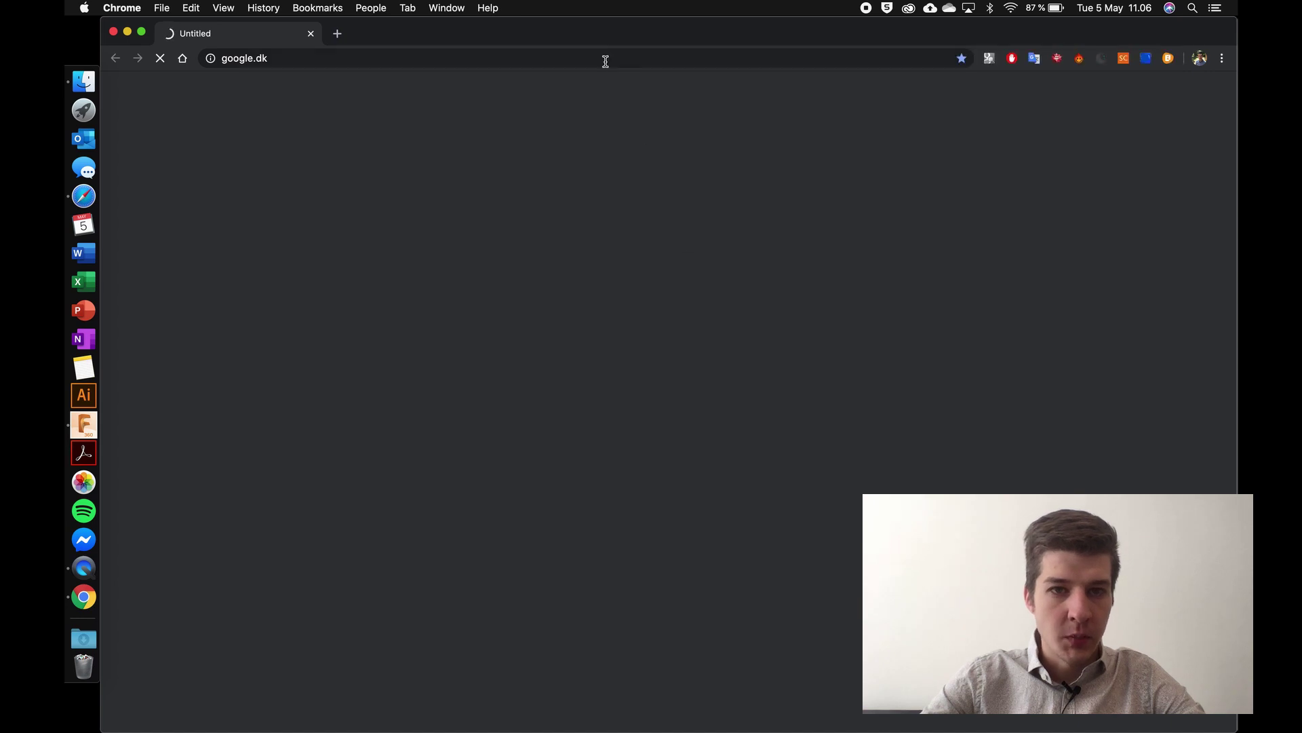
pyautogui.click(605, 60)
pyautogui.write('fabla')
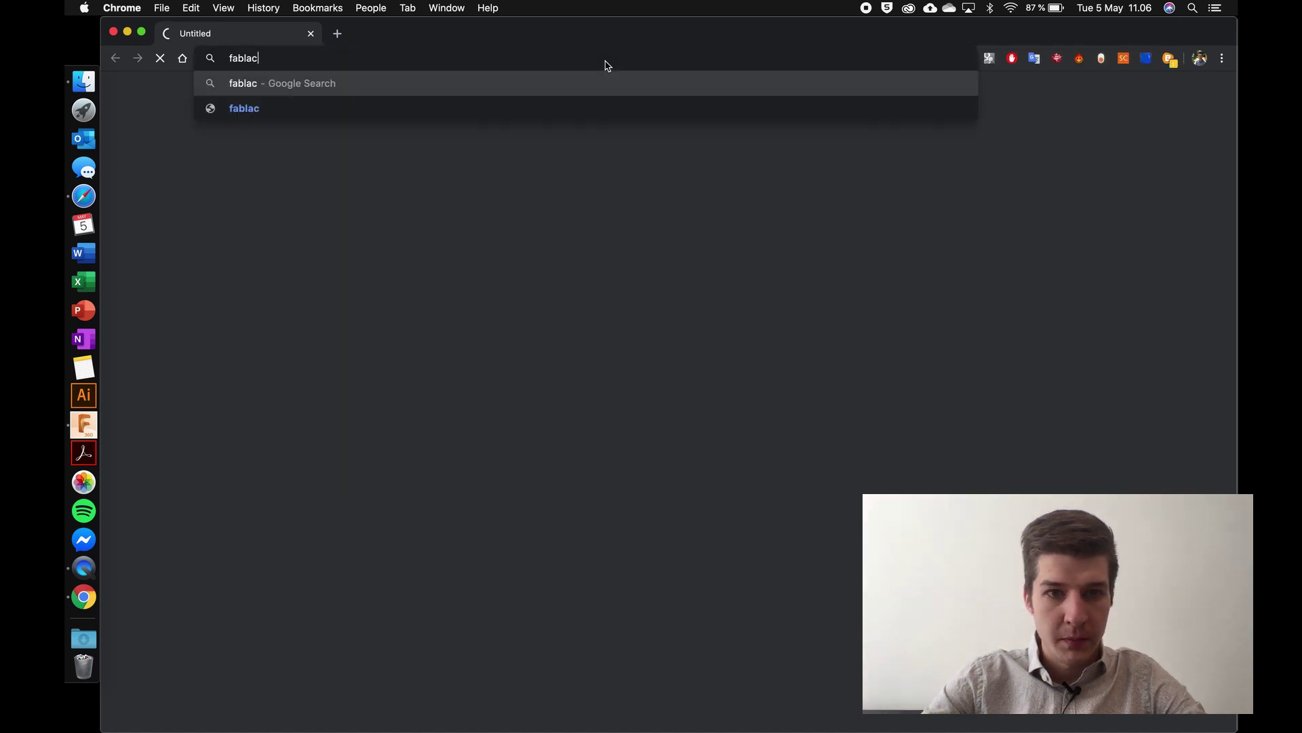
pyautogui.write('b.ruc.')
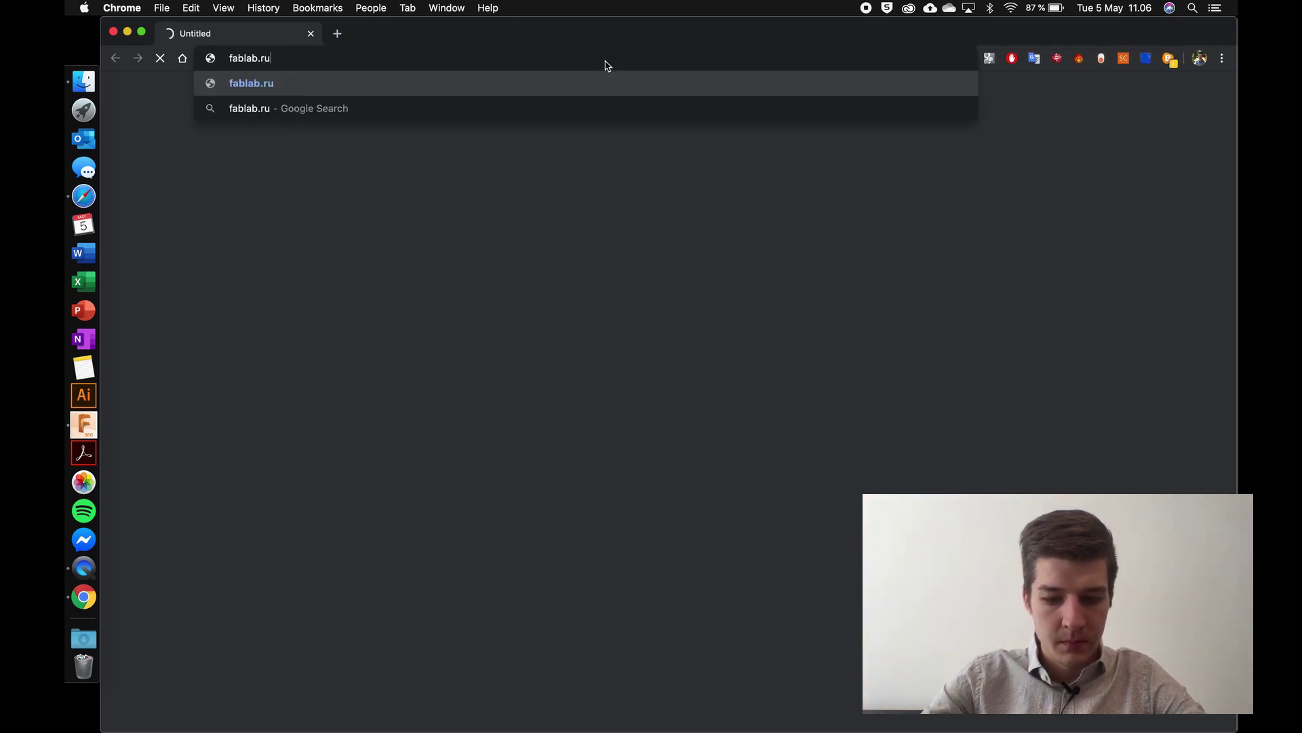
pyautogui.write('dk')
pyautogui.press('Return')
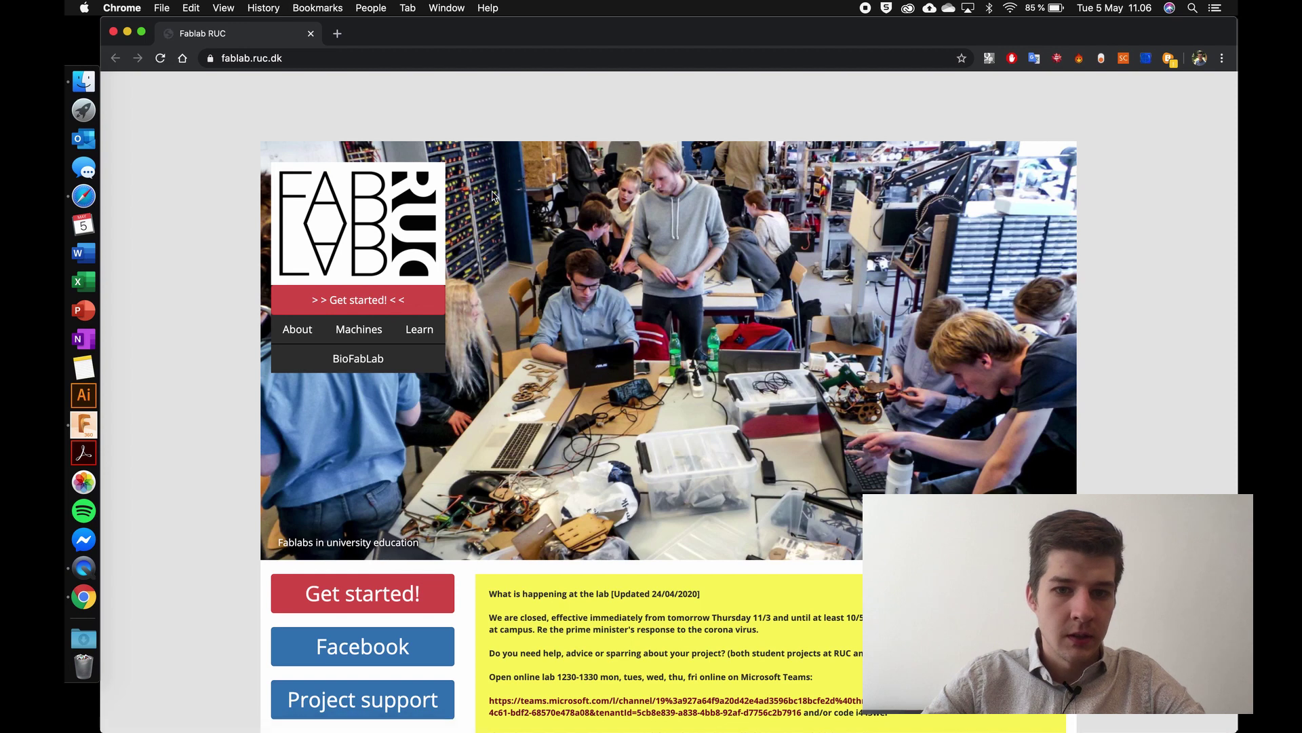
# Step: Open the CNC milling [Large] page from the Fablab RUC site's machine overview
pyautogui.click(351, 332)
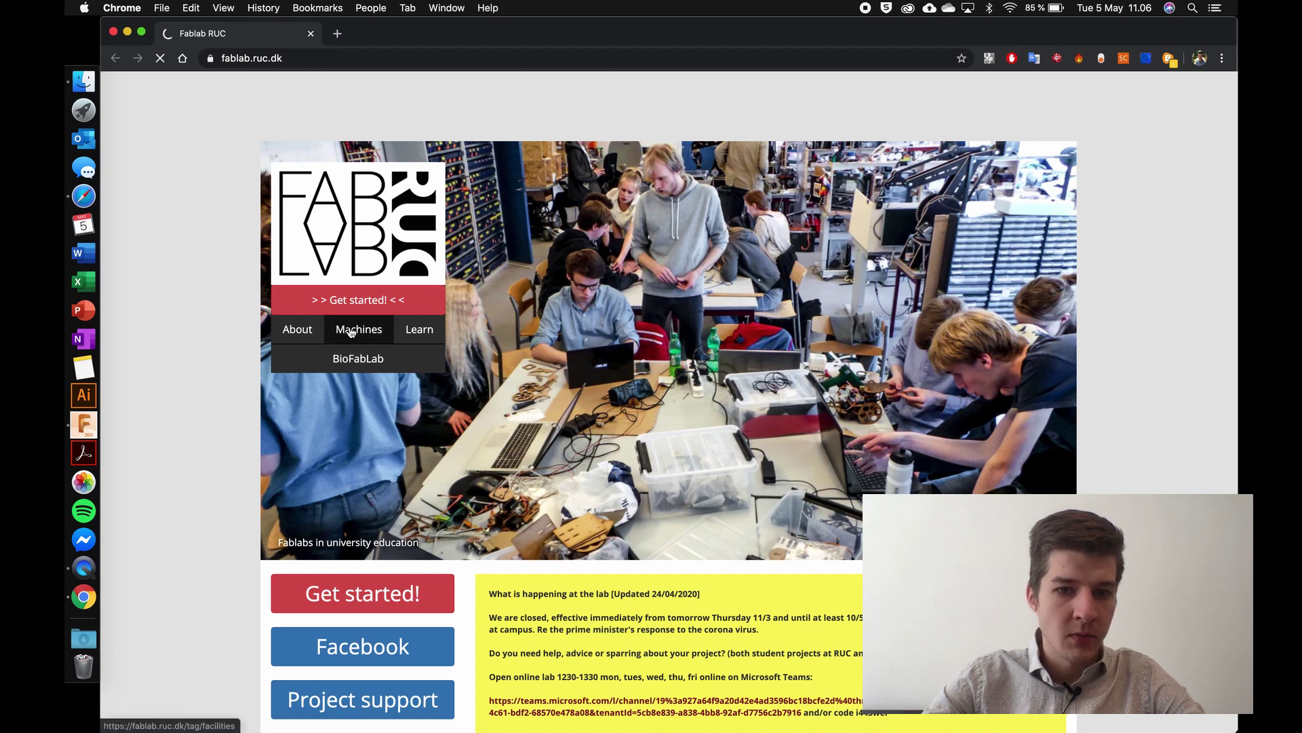
pyautogui.scroll(-10, 552, 355)
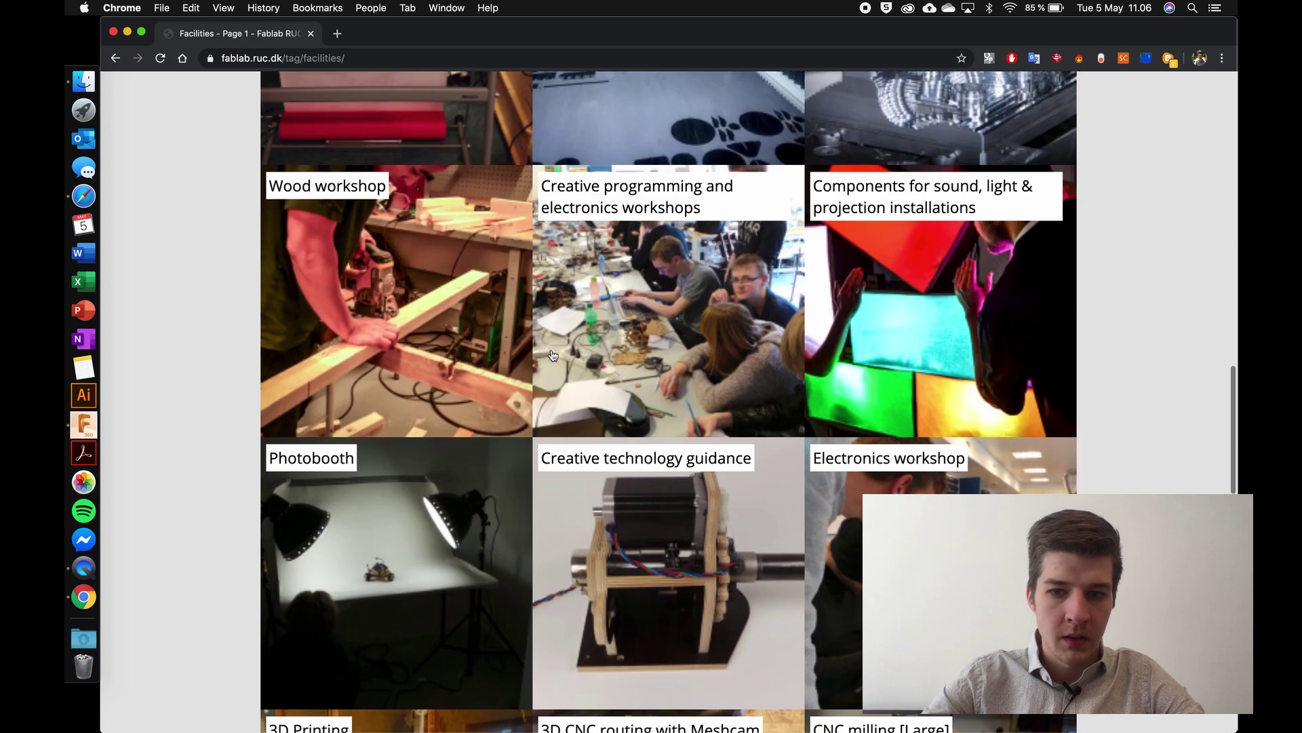
pyautogui.scroll(-15, 553, 355)
pyautogui.scroll(8, 761, 312)
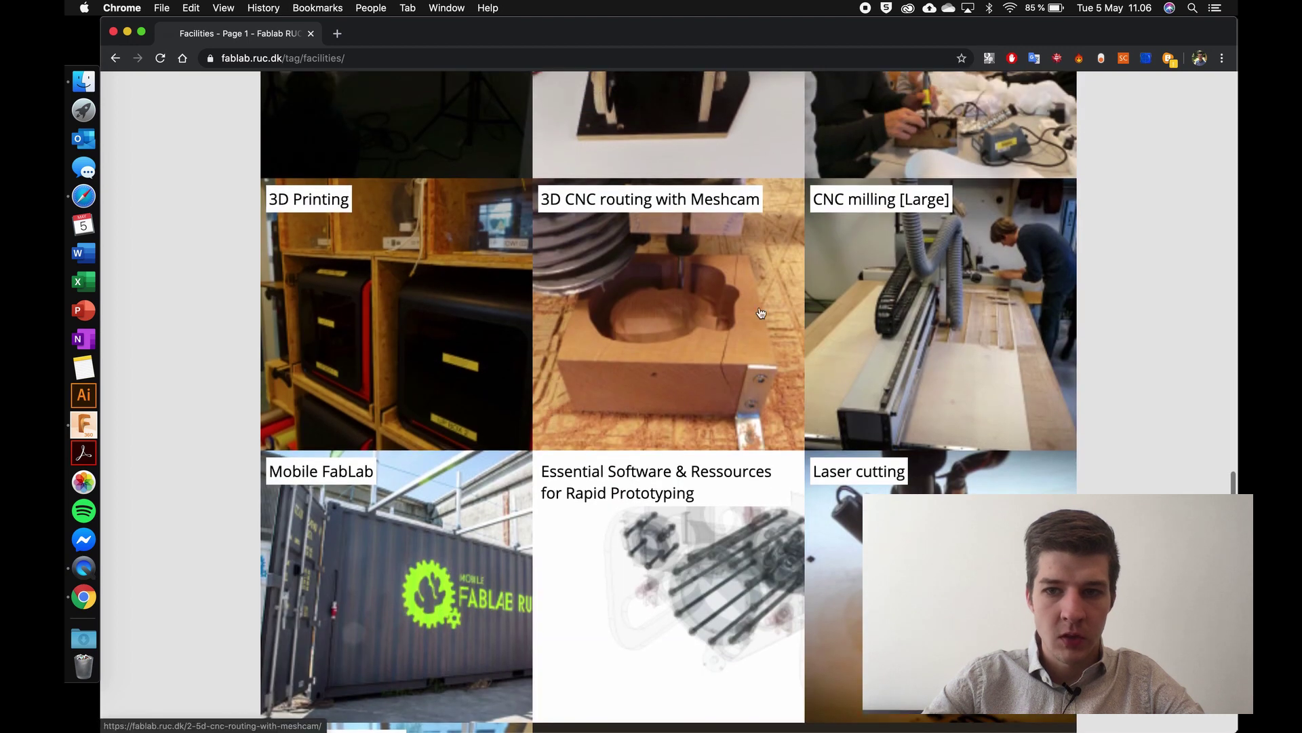
pyautogui.click(955, 292)
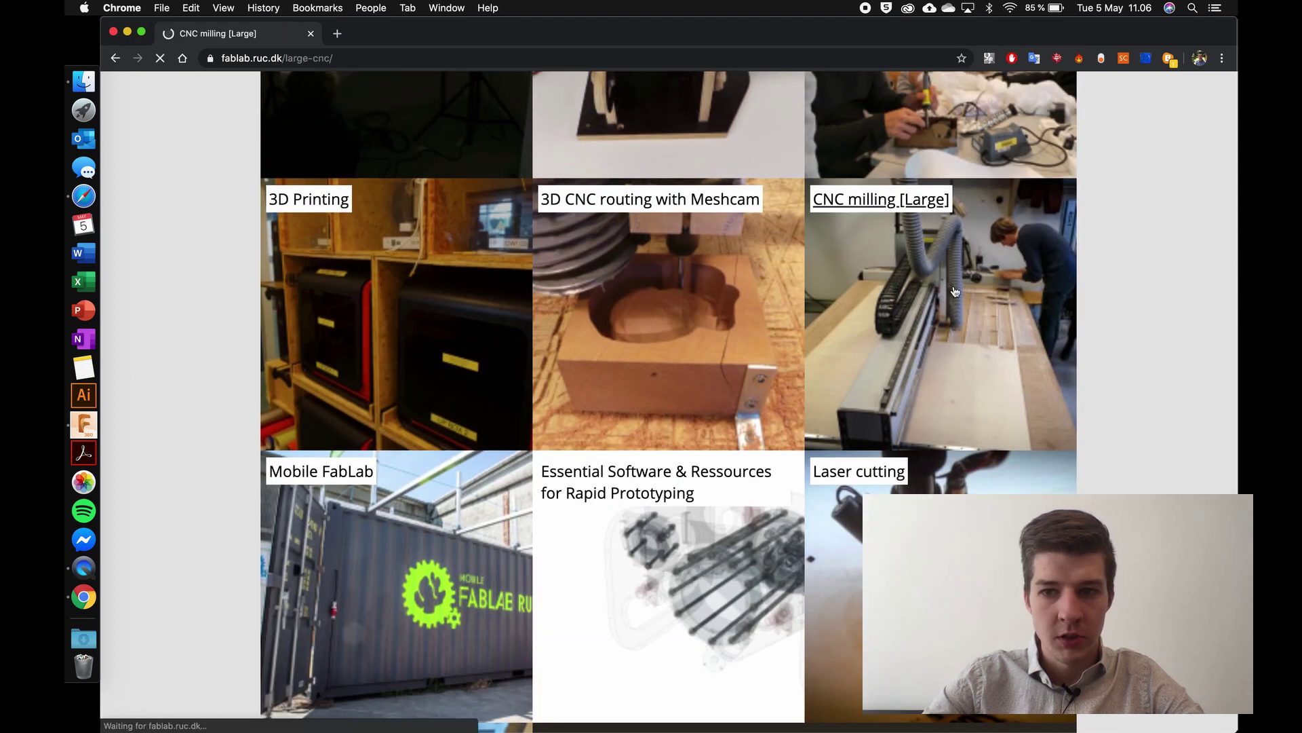
# Step: Examine the machine's X, Y and Z axis directions and origin in the photo on the CNC milling page
pyautogui.scroll(-3, 818, 326)
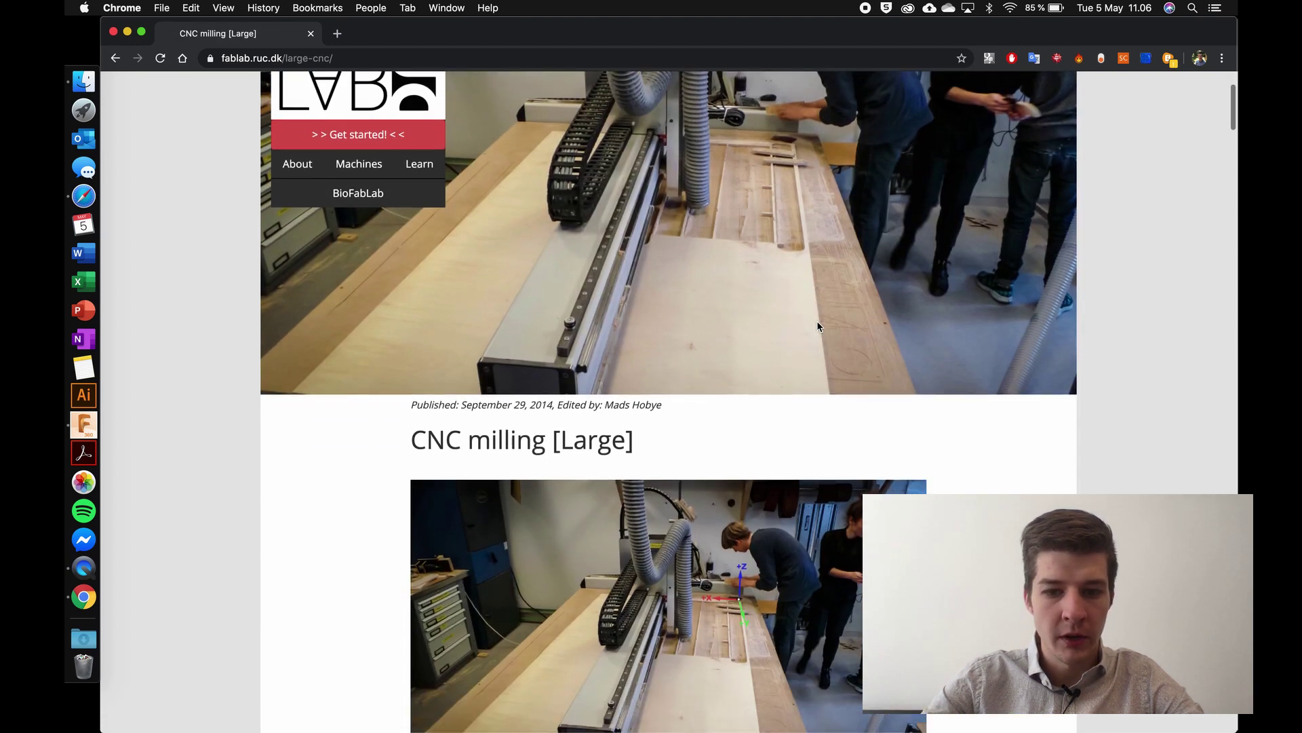
pyautogui.scroll(-5, 817, 320)
pyautogui.keyDown('ctrl'); pyautogui.scroll(5, 729, 376); pyautogui.keyUp('ctrl')
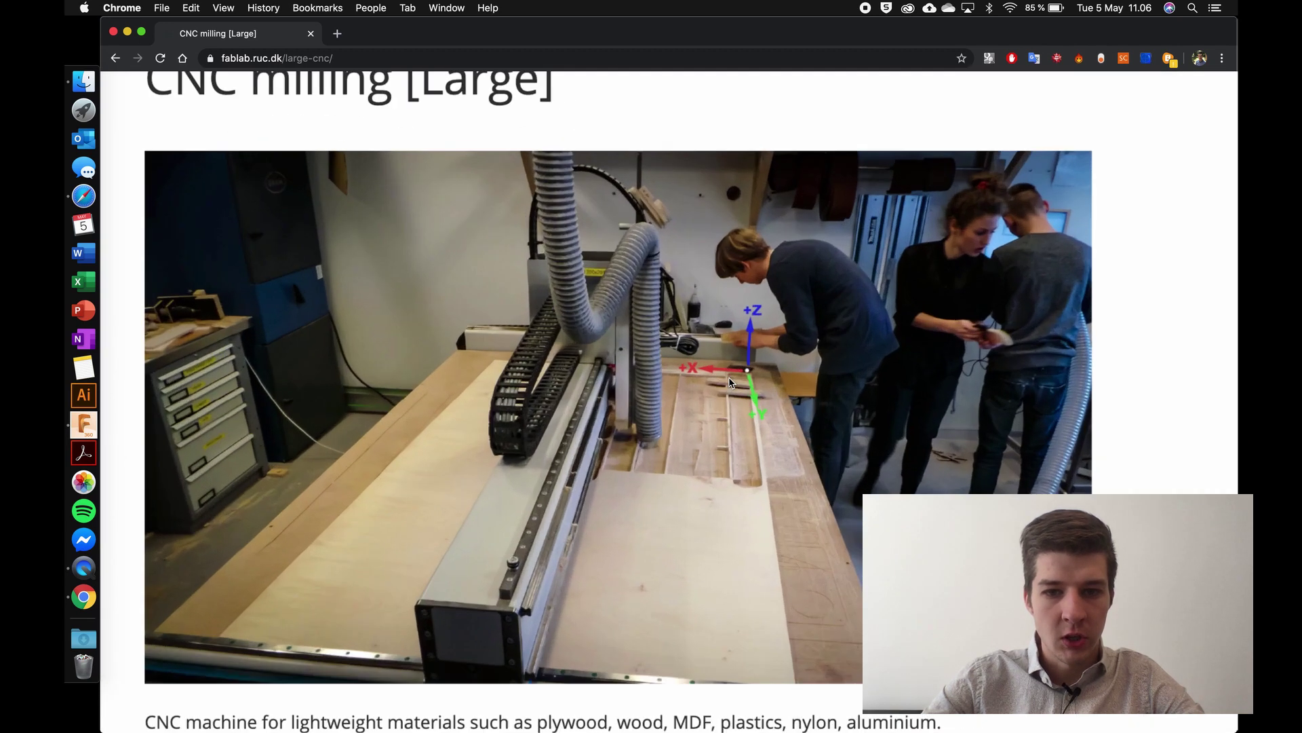
pyautogui.keyDown('ctrl'); pyautogui.scroll(3, 729, 377); pyautogui.keyUp('ctrl')
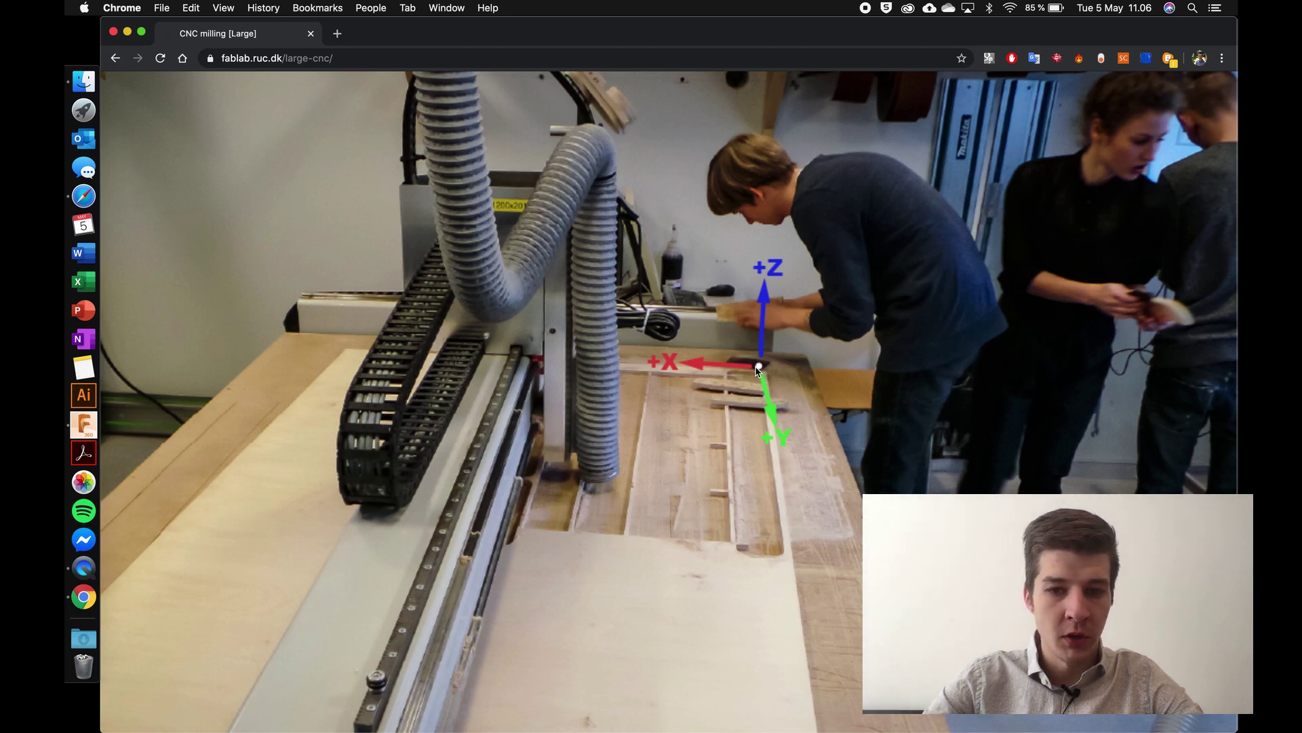
pyautogui.keyDown('ctrl'); pyautogui.scroll(-10, 753, 372); pyautogui.keyUp('ctrl')
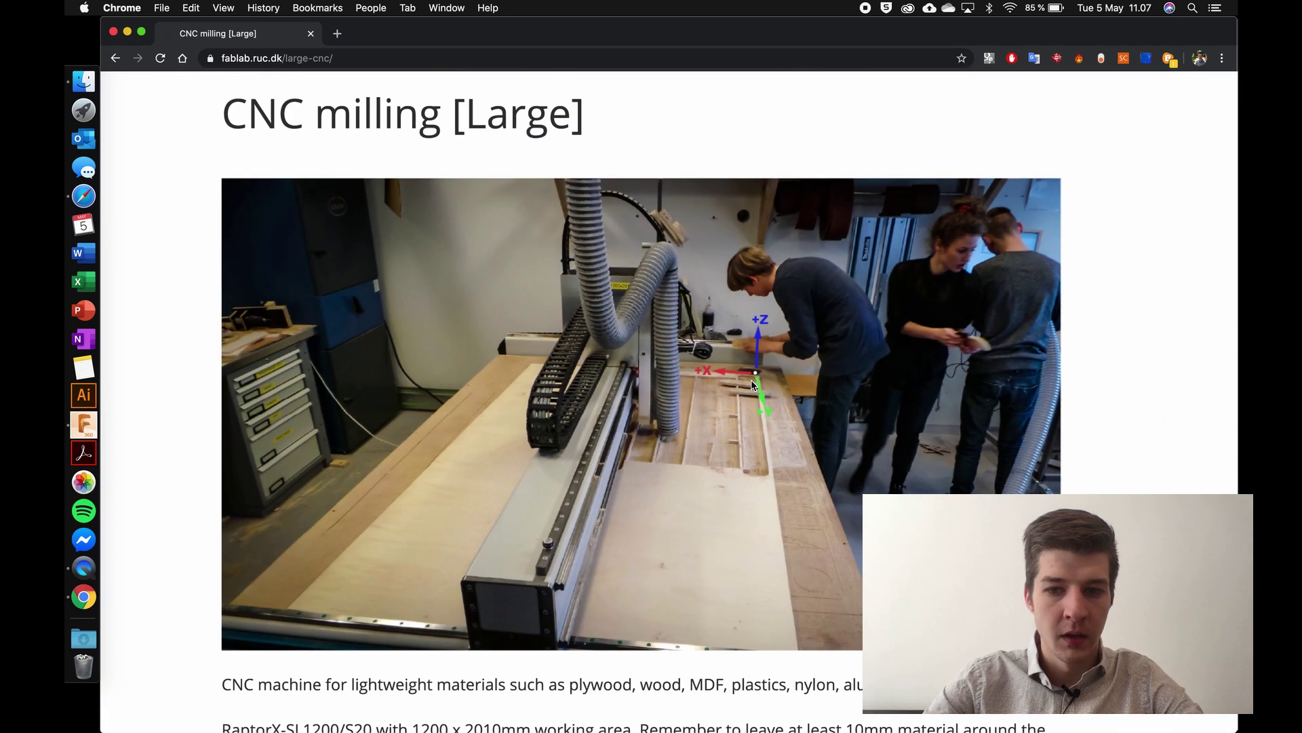
pyautogui.keyDown('ctrl'); pyautogui.scroll(-2, 739, 537); pyautogui.keyUp('ctrl')
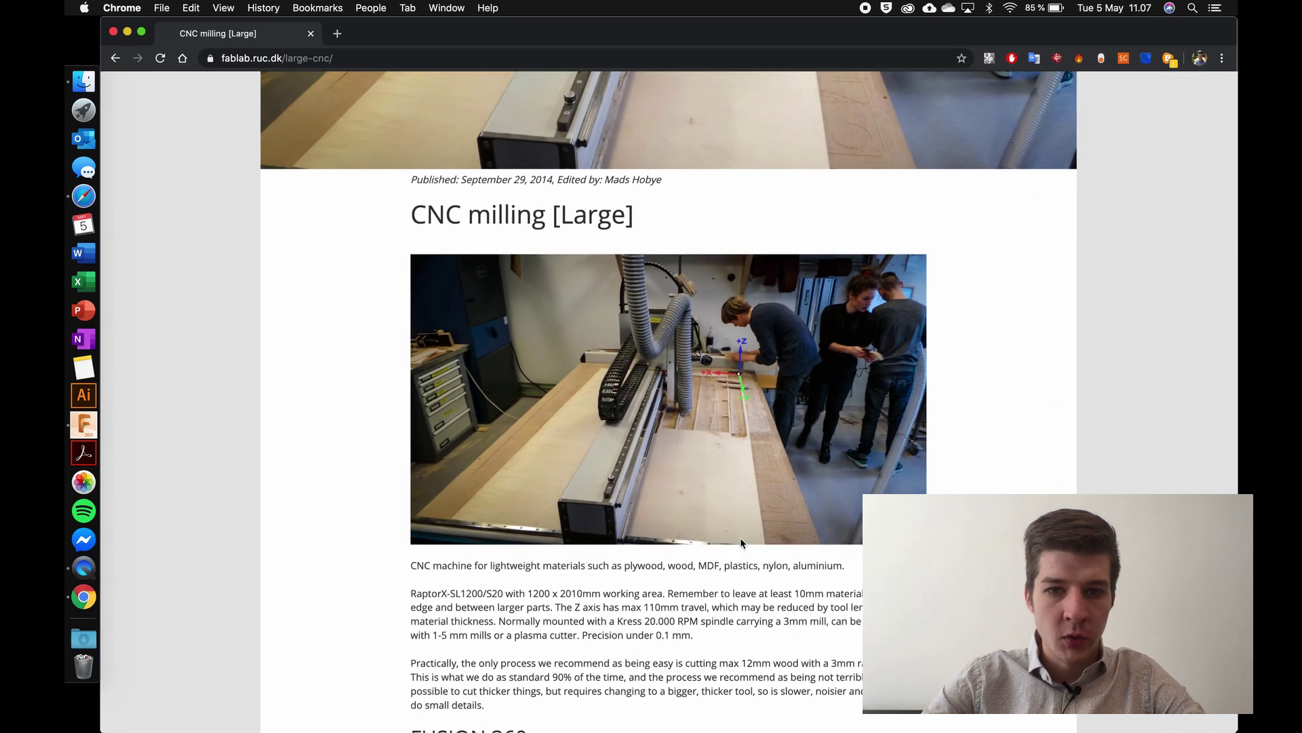
# Step: Download the tool library linked in the page's FUSION 360 section, saving RAPTOR TOOL LIB to Downloads
pyautogui.scroll(-5, 739, 537)
pyautogui.scroll(-2, 739, 537)
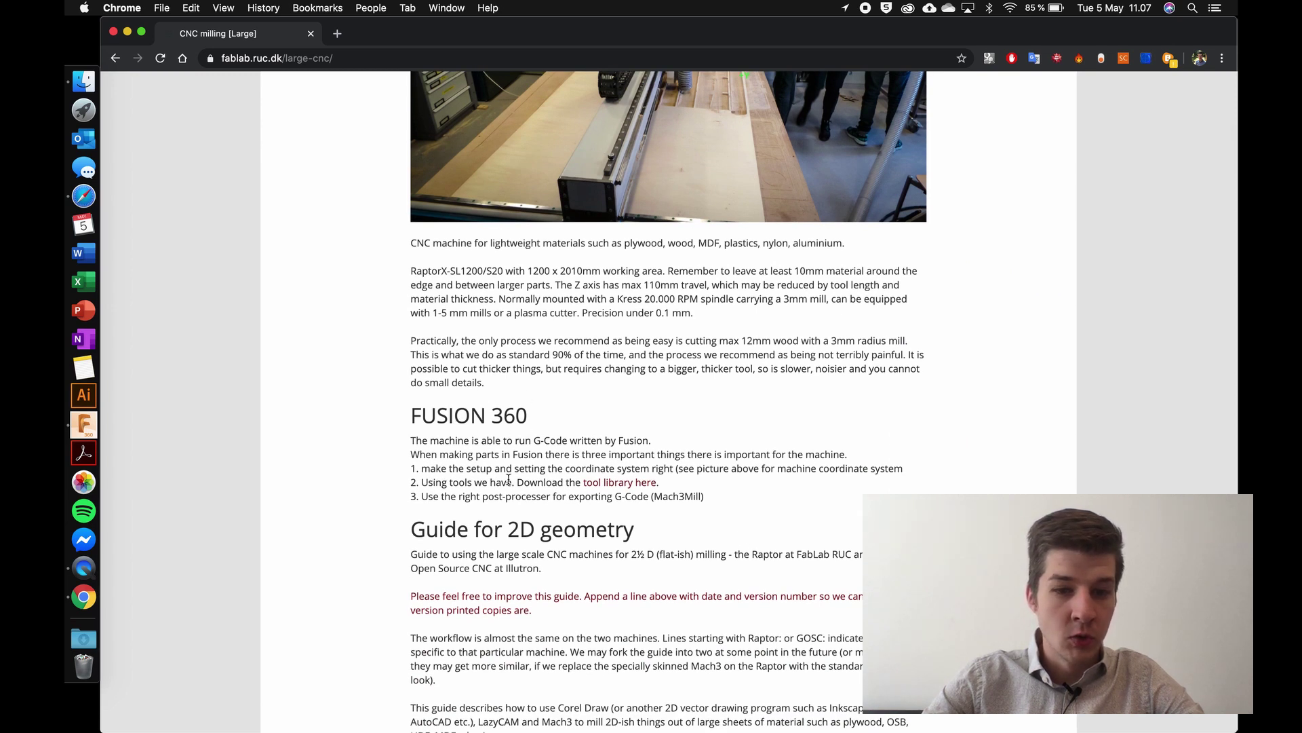
pyautogui.click(628, 486)
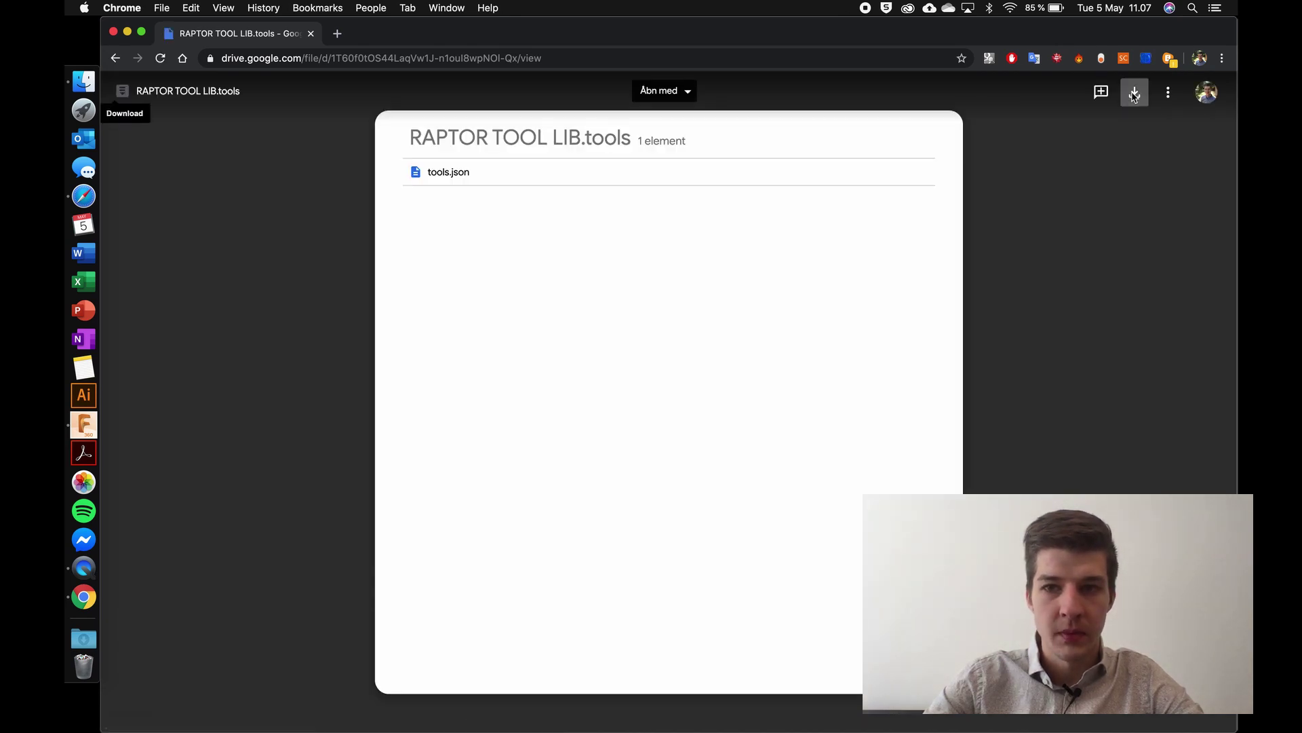
pyautogui.click(1137, 98)
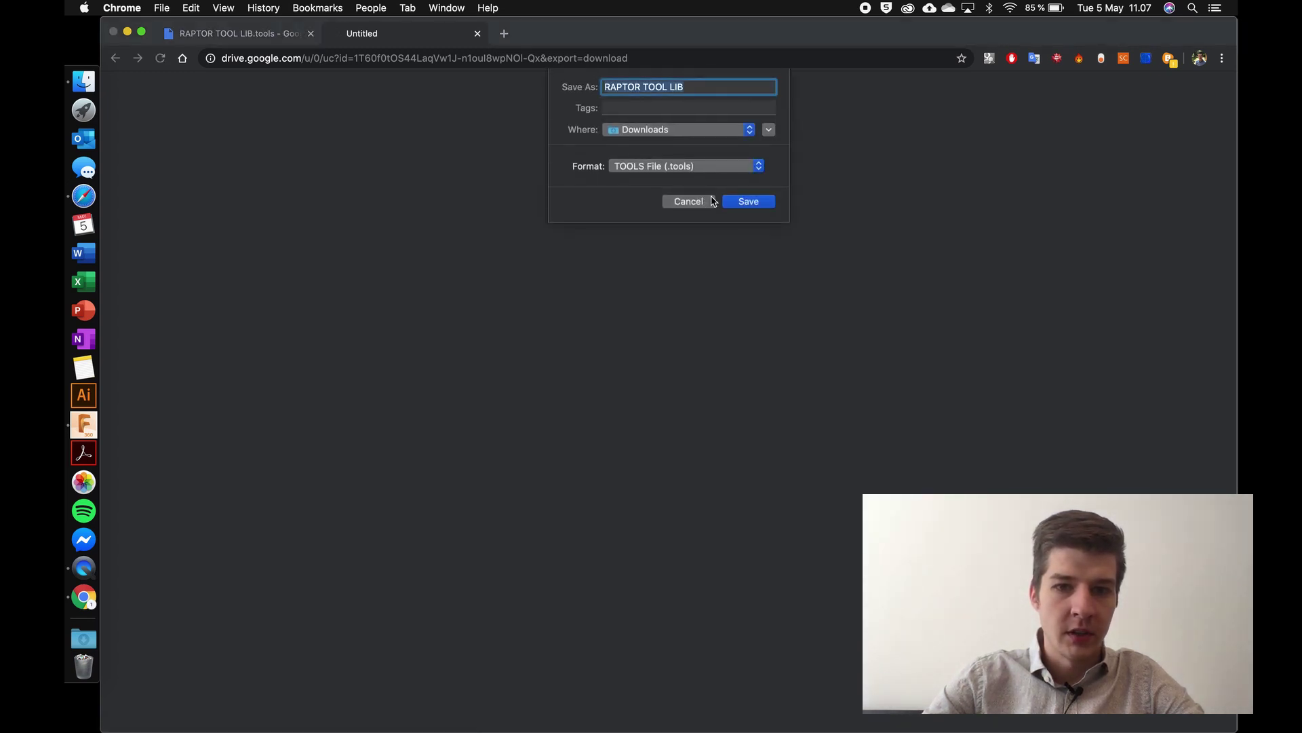
pyautogui.click(749, 201)
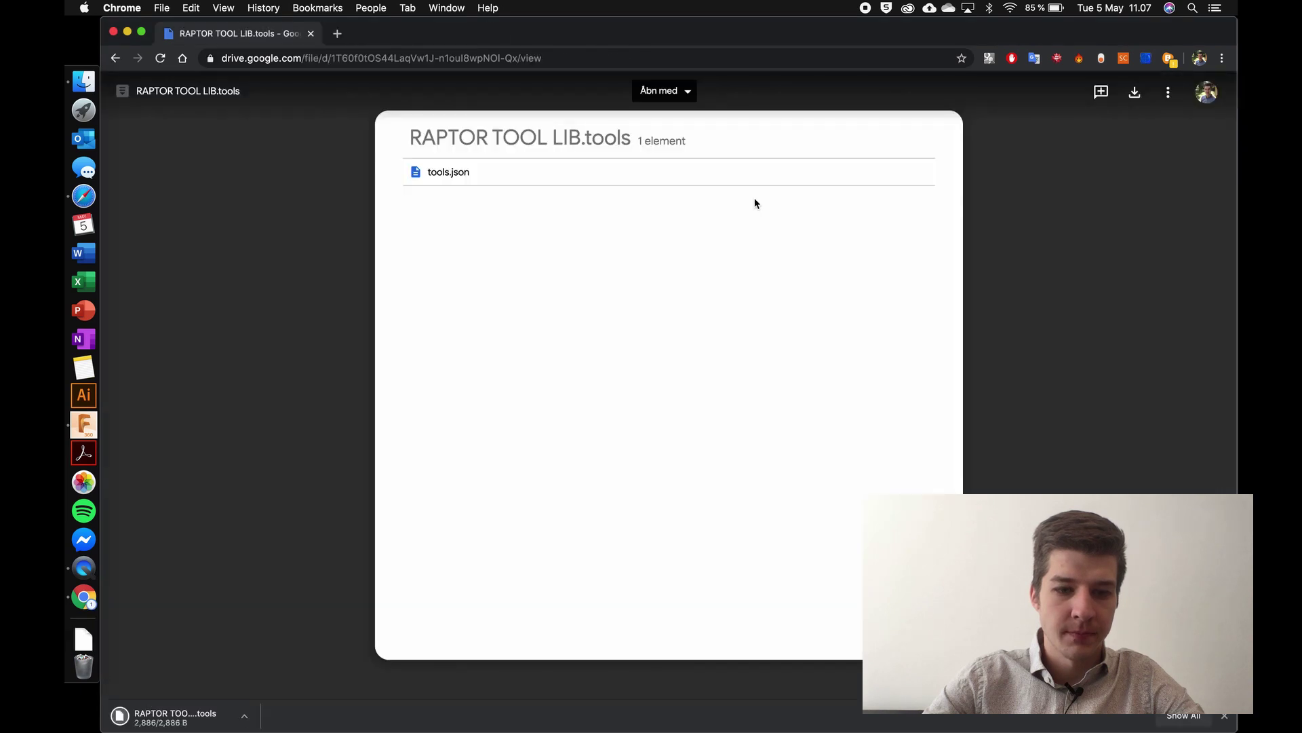
# Step: Switch back to Fusion 360 and set the setup's work coordinate orientation to Select Z axis/plane & Y axis
pyautogui.hotkey('ctrl', 'Up')
pyautogui.click(753, 203)
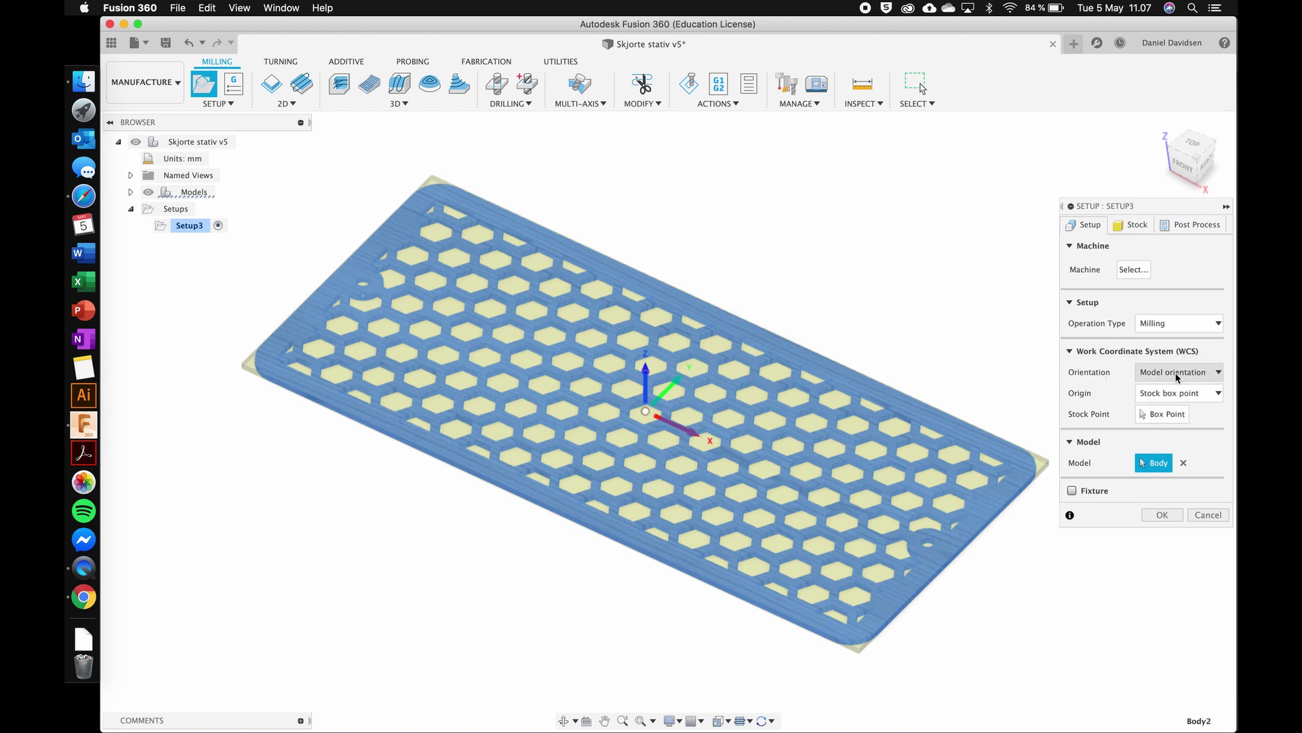
pyautogui.click(1176, 373)
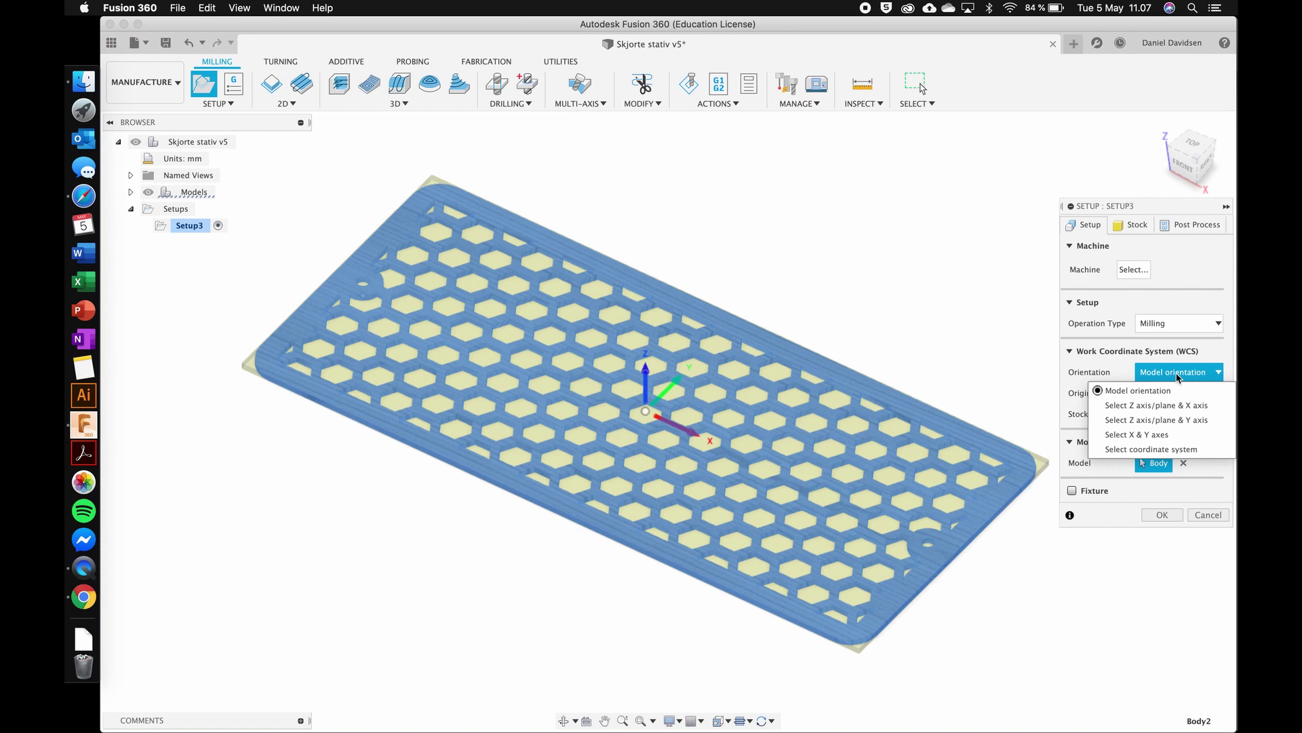
pyautogui.click(1169, 421)
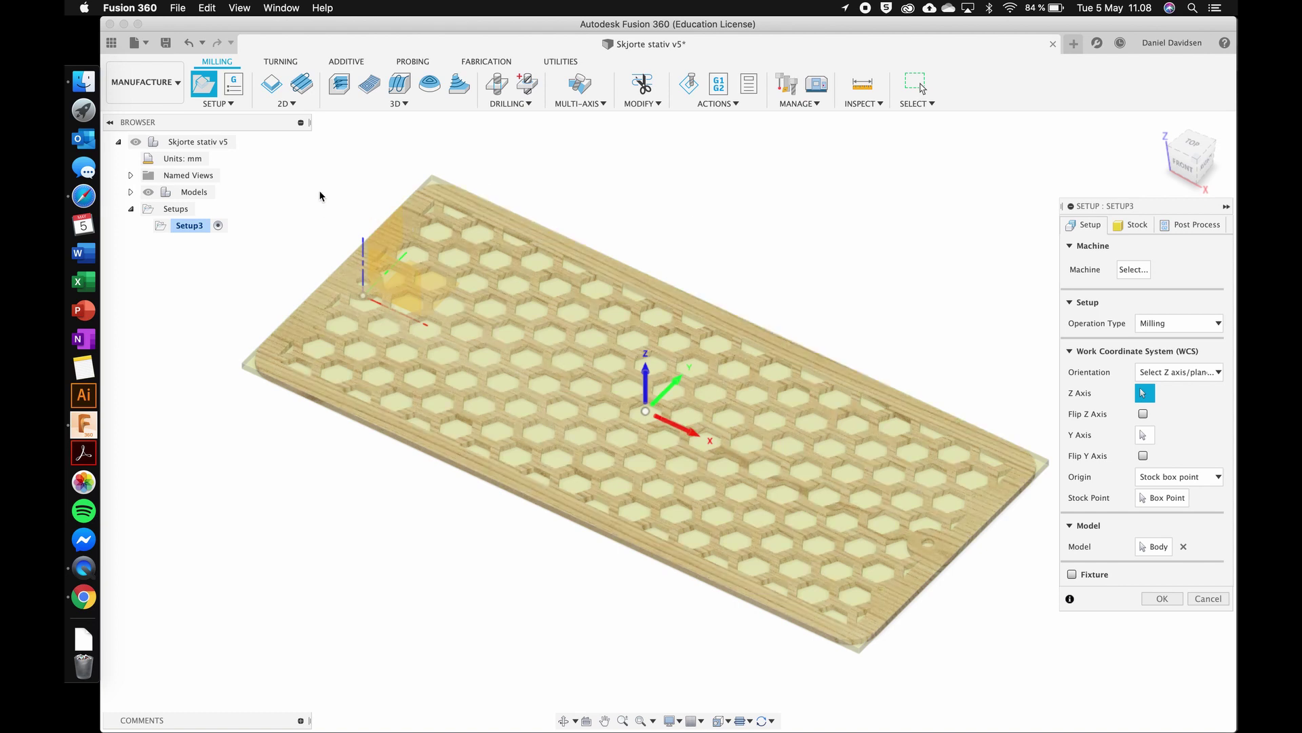
# Step: Define the setup's Z axis with the model origin's vertical Z axis, replacing the face picked first
pyautogui.click(342, 286)
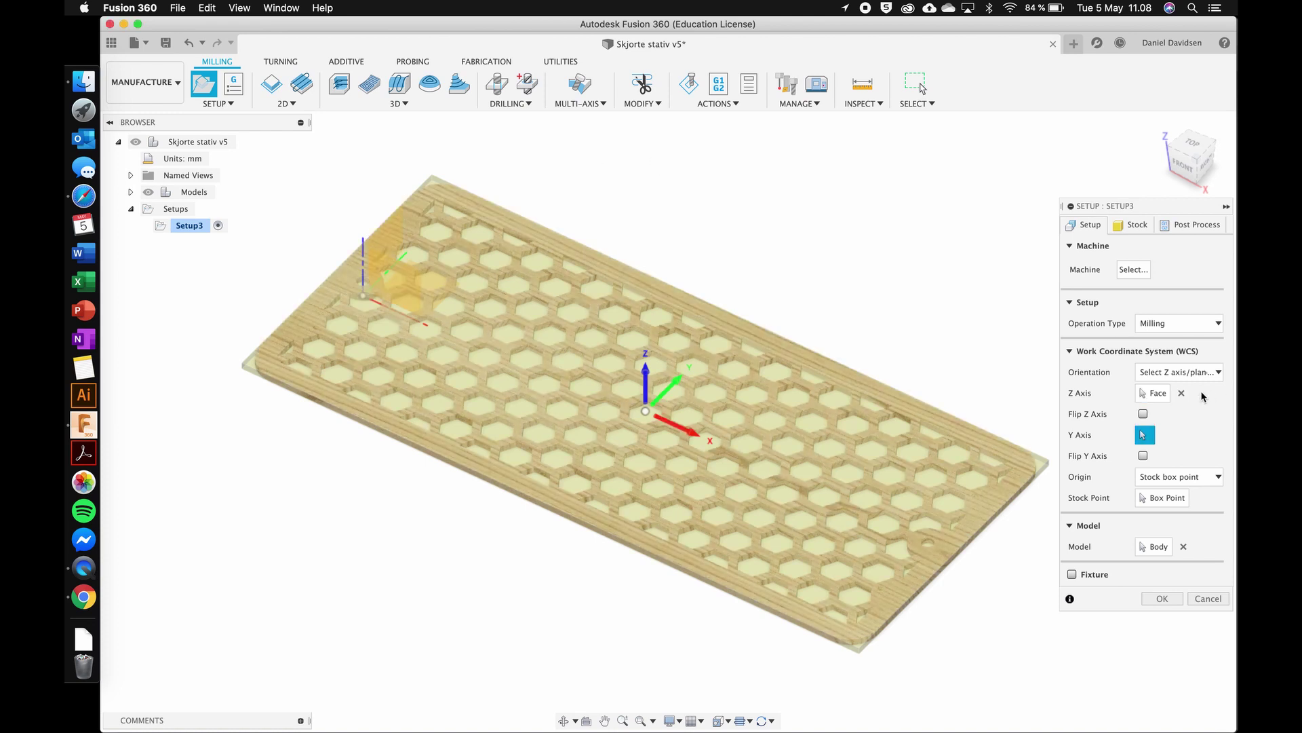
pyautogui.click(1181, 393)
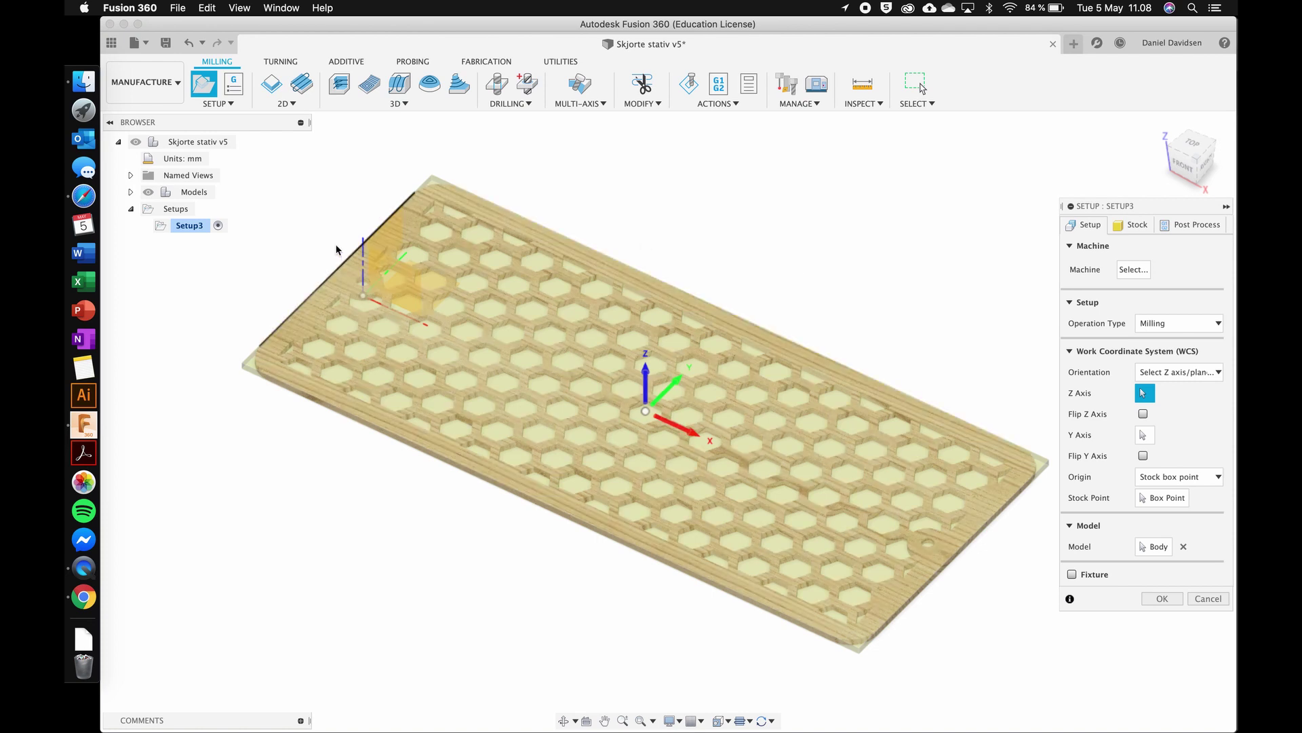
pyautogui.click(363, 267)
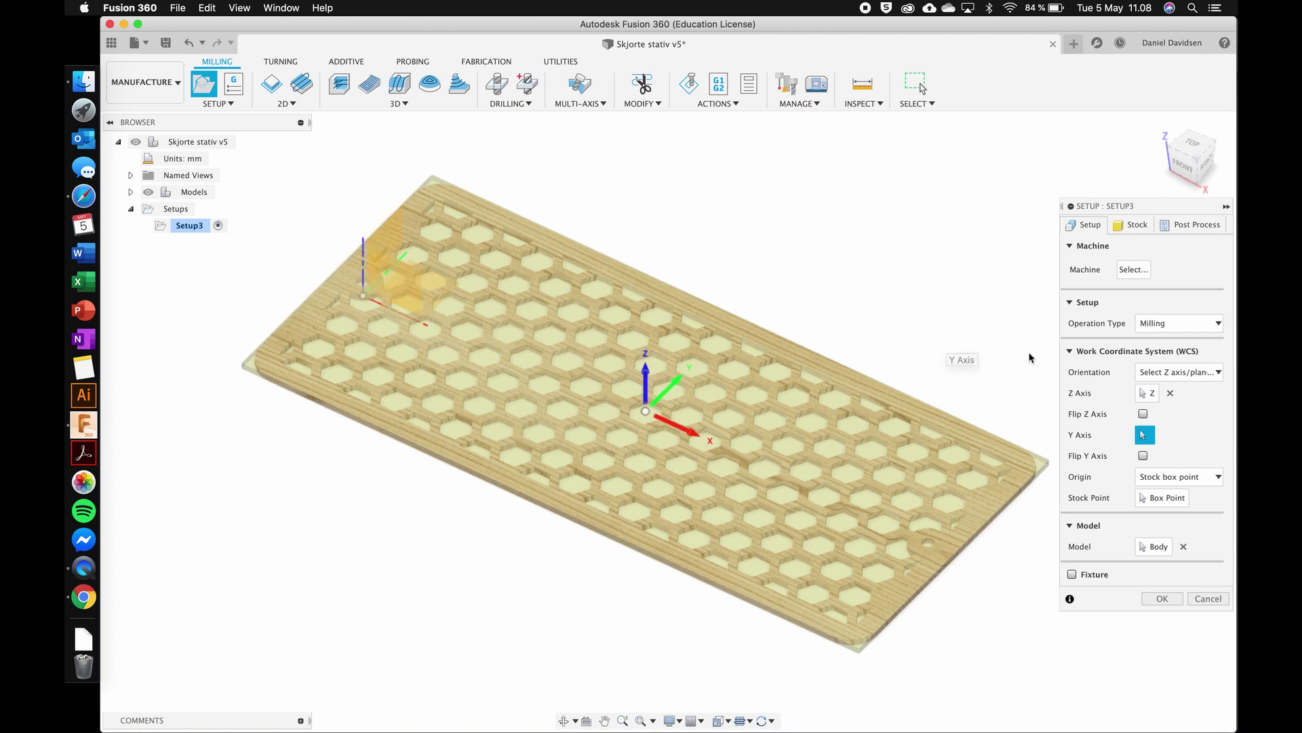
# Step: Clear the setup's Z axis selection and define it with a vertical edge in the shelf's honeycomb cutouts
pyautogui.click(1170, 393)
pyautogui.keyDown('shift'); pyautogui.scroll(-3, 988, 593); pyautogui.keyUp('shift')
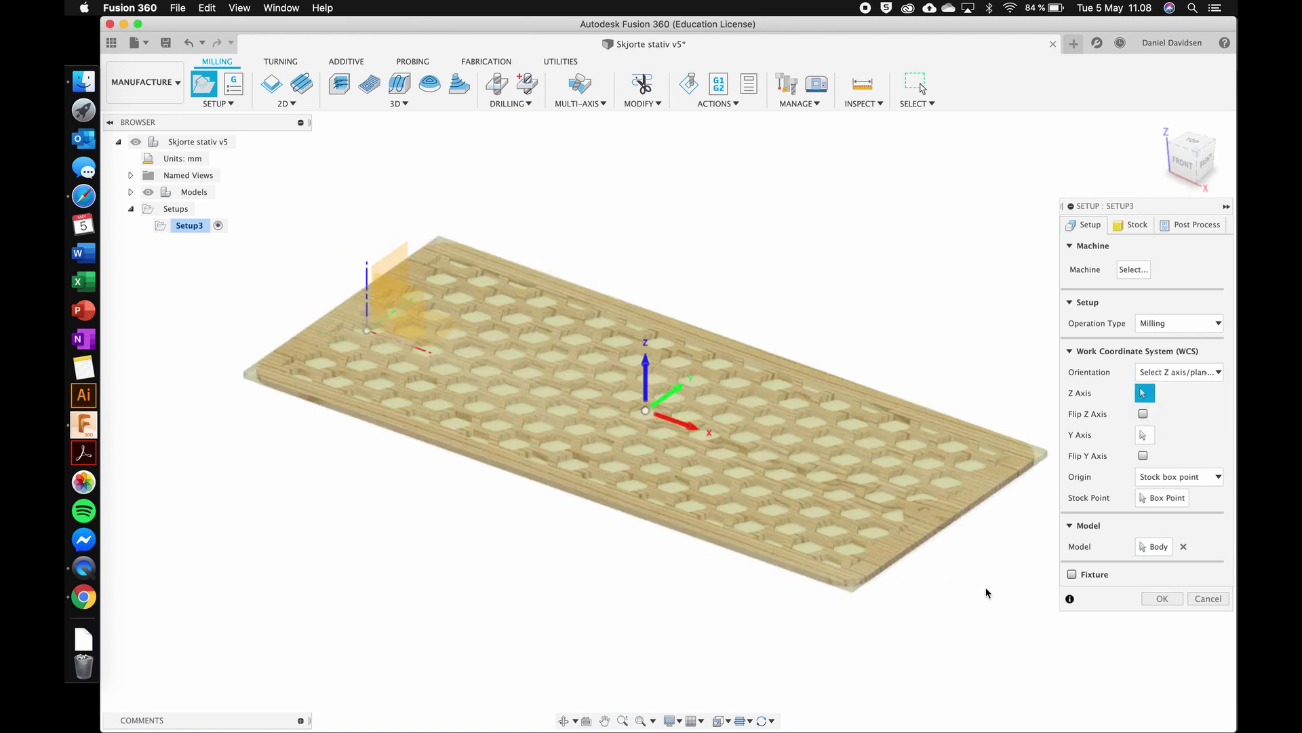
pyautogui.scroll(-4, 988, 592)
pyautogui.hscroll(3, 987, 593)
pyautogui.scroll(5, 988, 593)
pyautogui.hscroll(3, 988, 593)
pyautogui.scroll(-1, 988, 593)
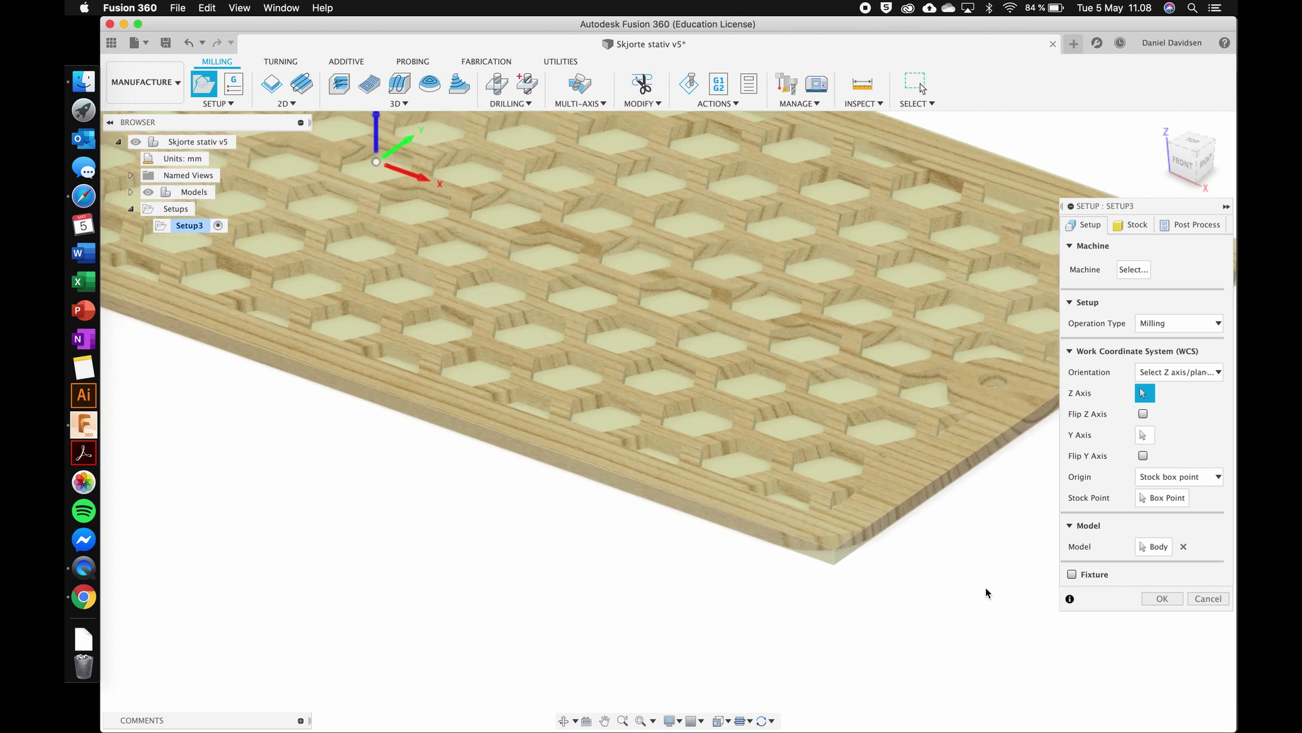
pyautogui.click(826, 353)
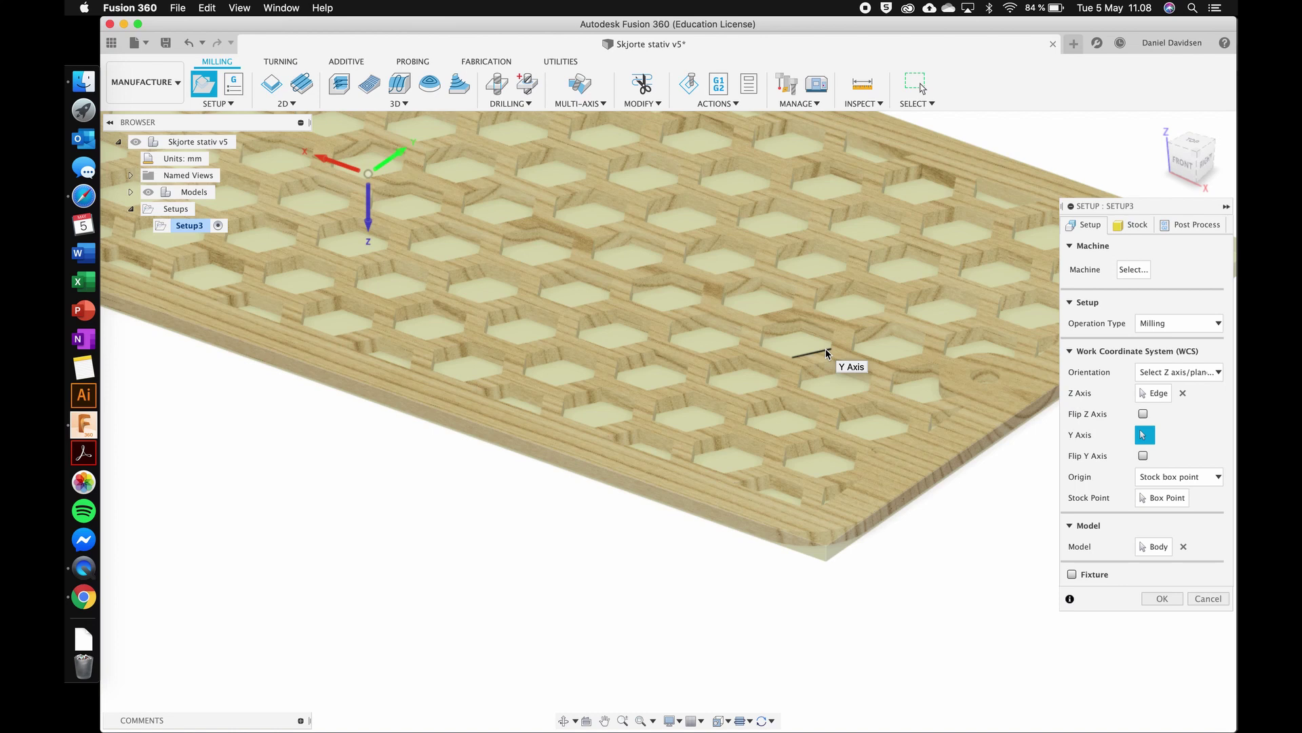
# Step: Flip the setup's Z axis so that it points upward from the shelf's top face
pyautogui.scroll(-5, 715, 318)
pyautogui.scroll(-2, 715, 318)
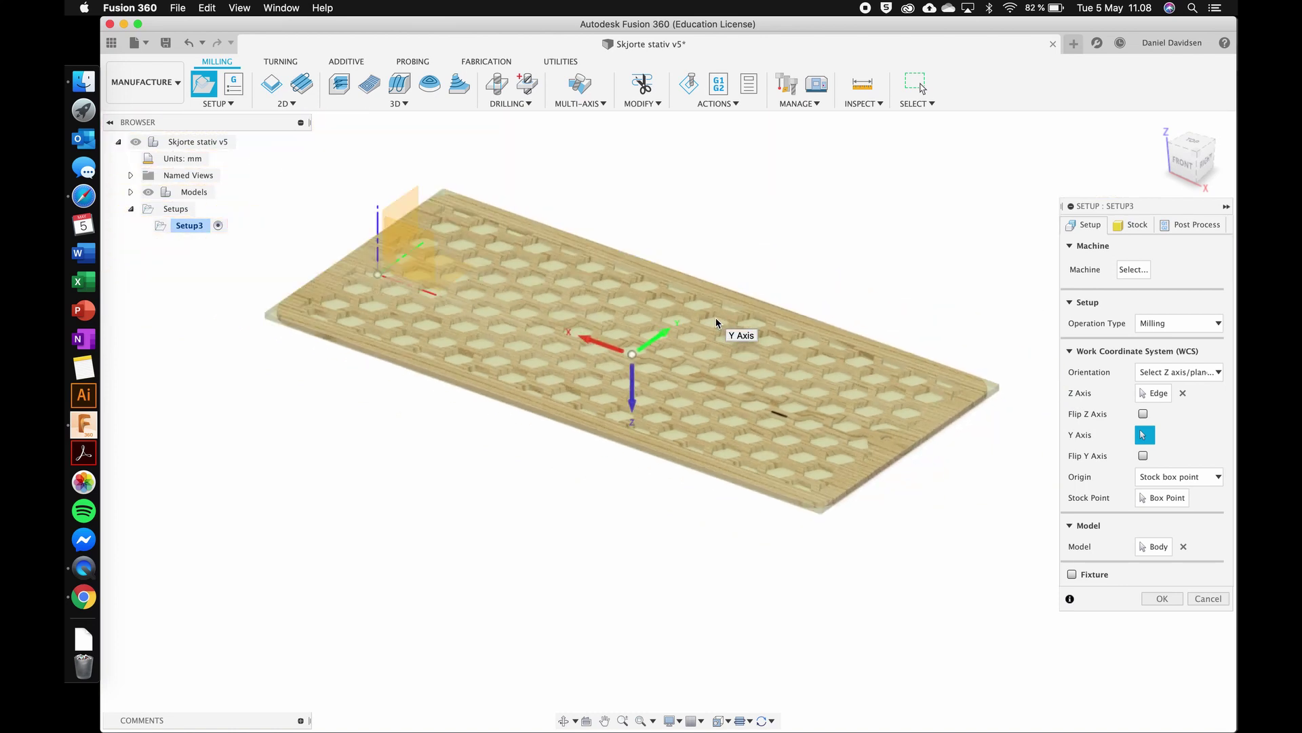
pyautogui.hscroll(-3, 715, 317)
pyautogui.scroll(5, 674, 377)
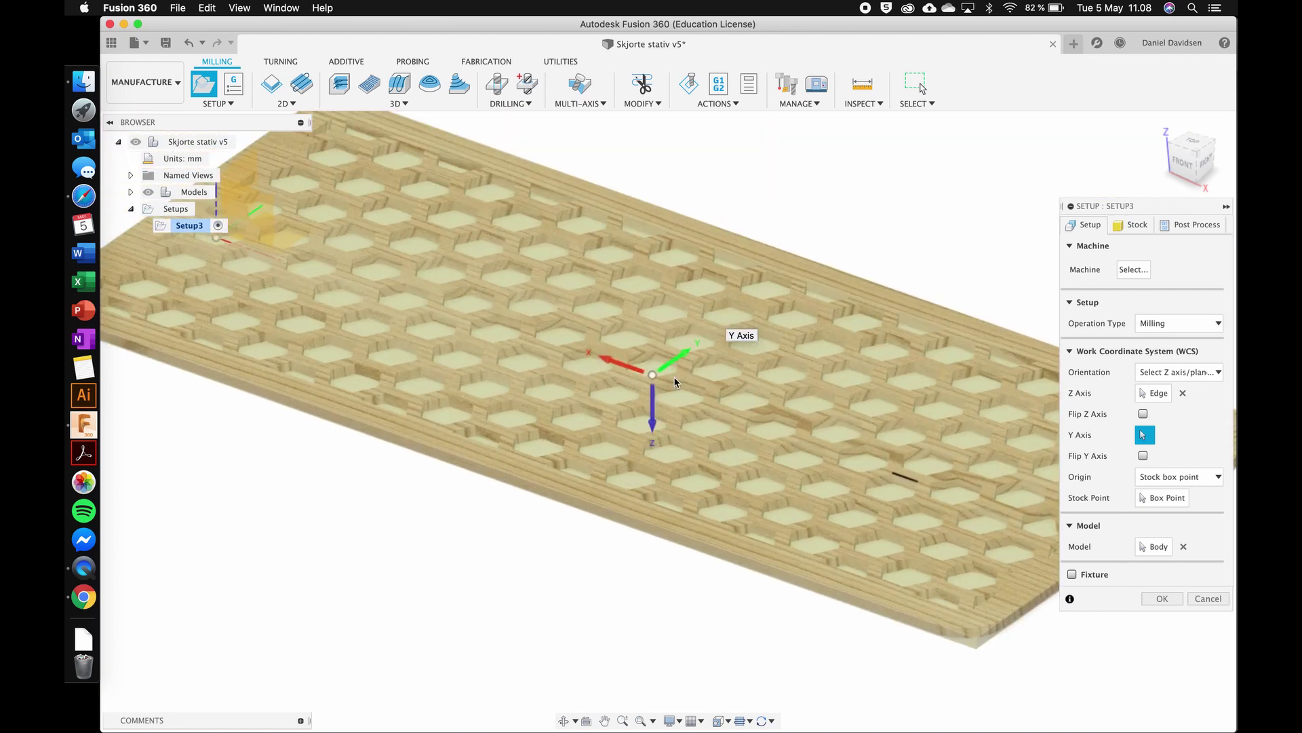
pyautogui.click(655, 427)
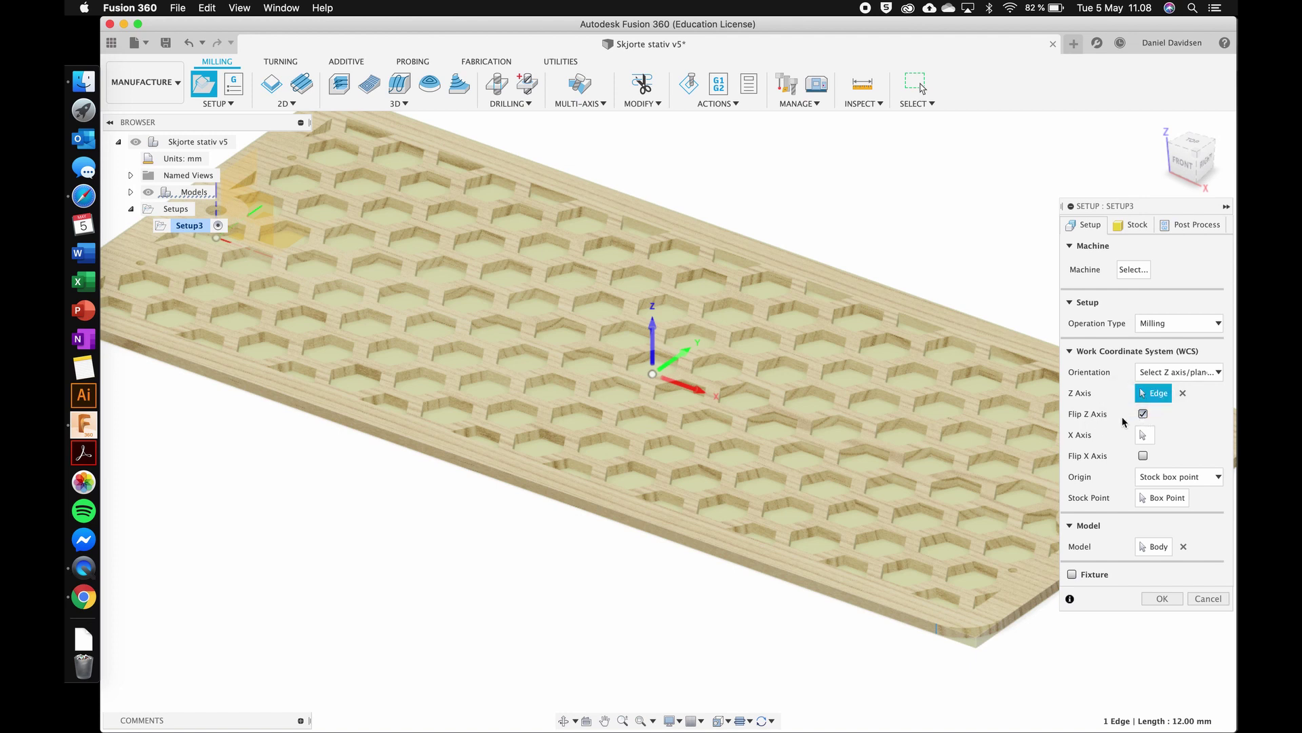
pyautogui.scroll(3, 876, 360)
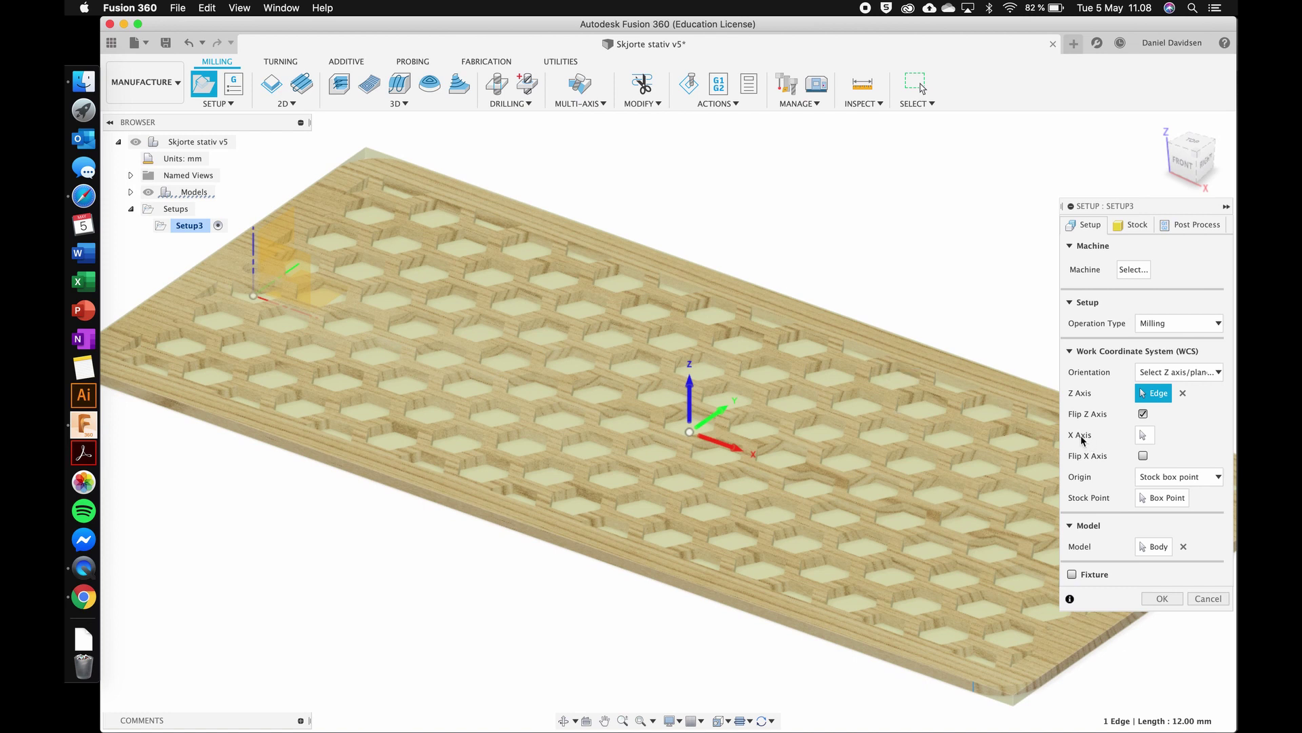
# Step: Set the orientation to Select Z axis/plane & Y axis and define the Y axis with the shelf's long side edge
pyautogui.click(1177, 373)
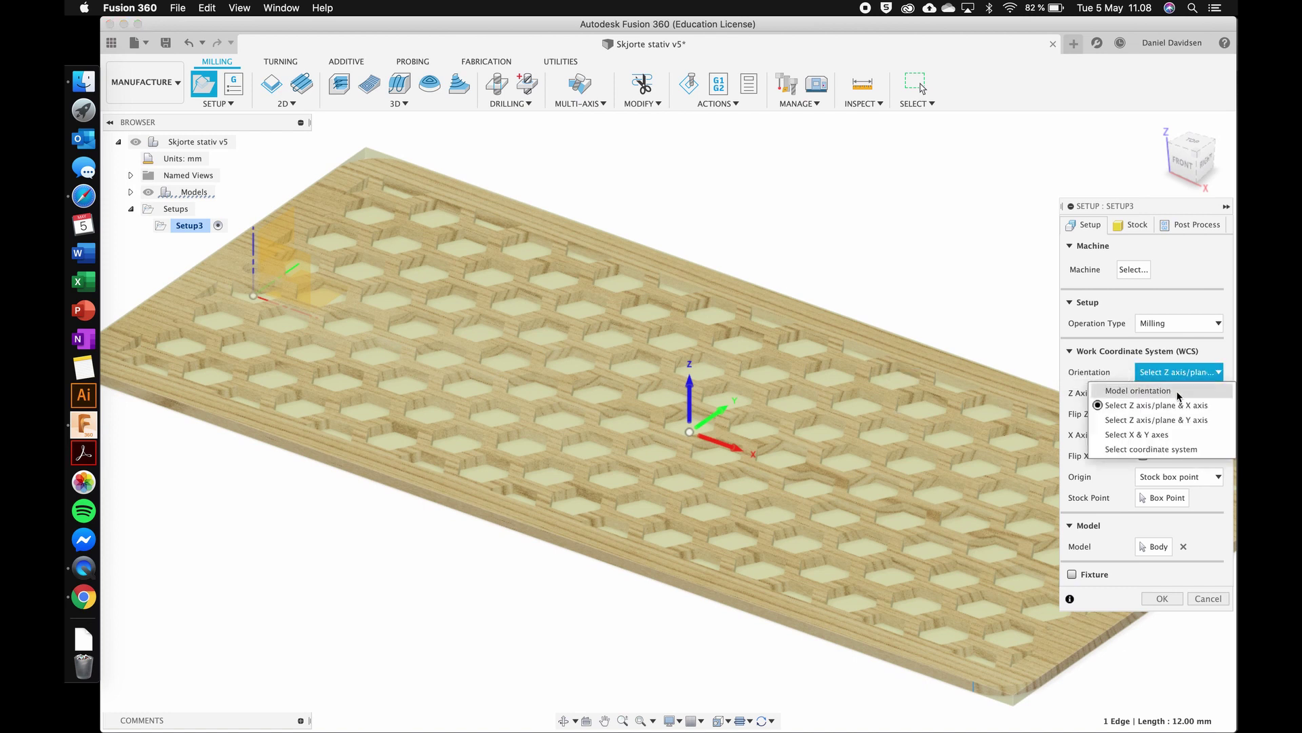
pyautogui.click(1179, 421)
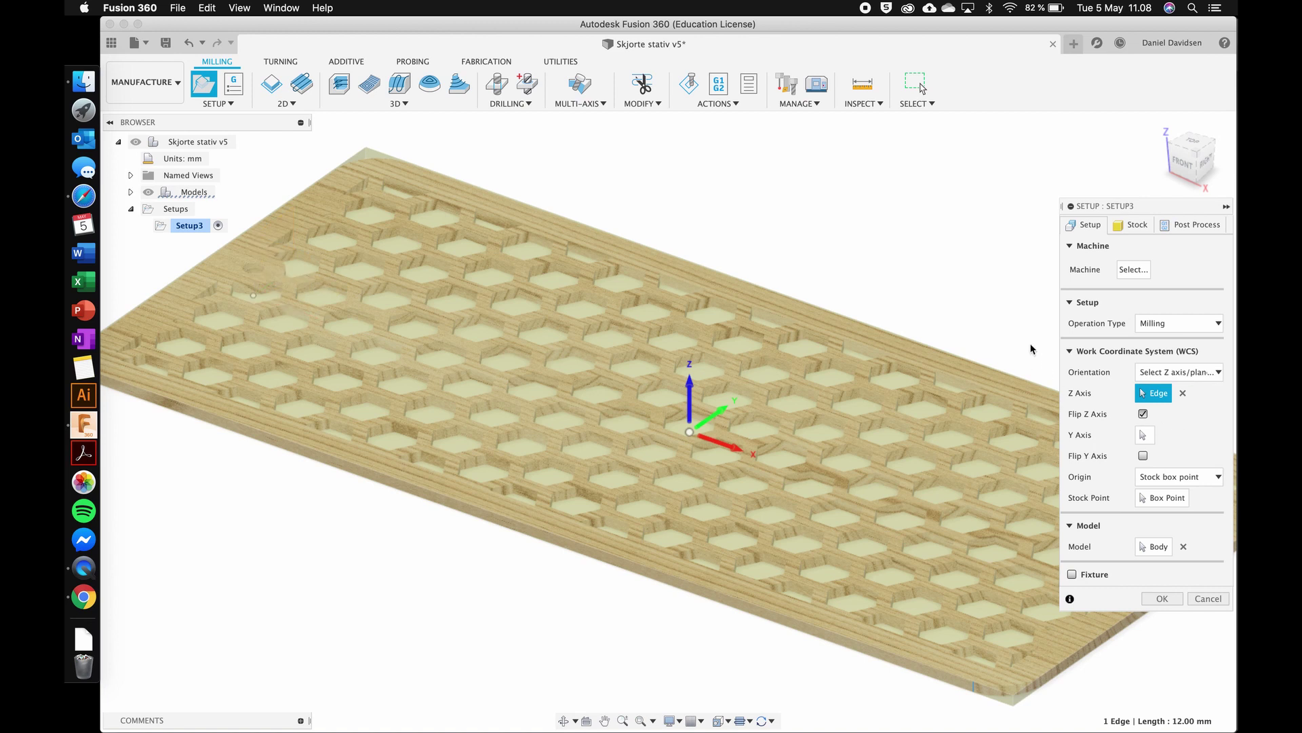
pyautogui.keyDown('shift'); pyautogui.scroll(10, 897, 276); pyautogui.keyUp('shift')
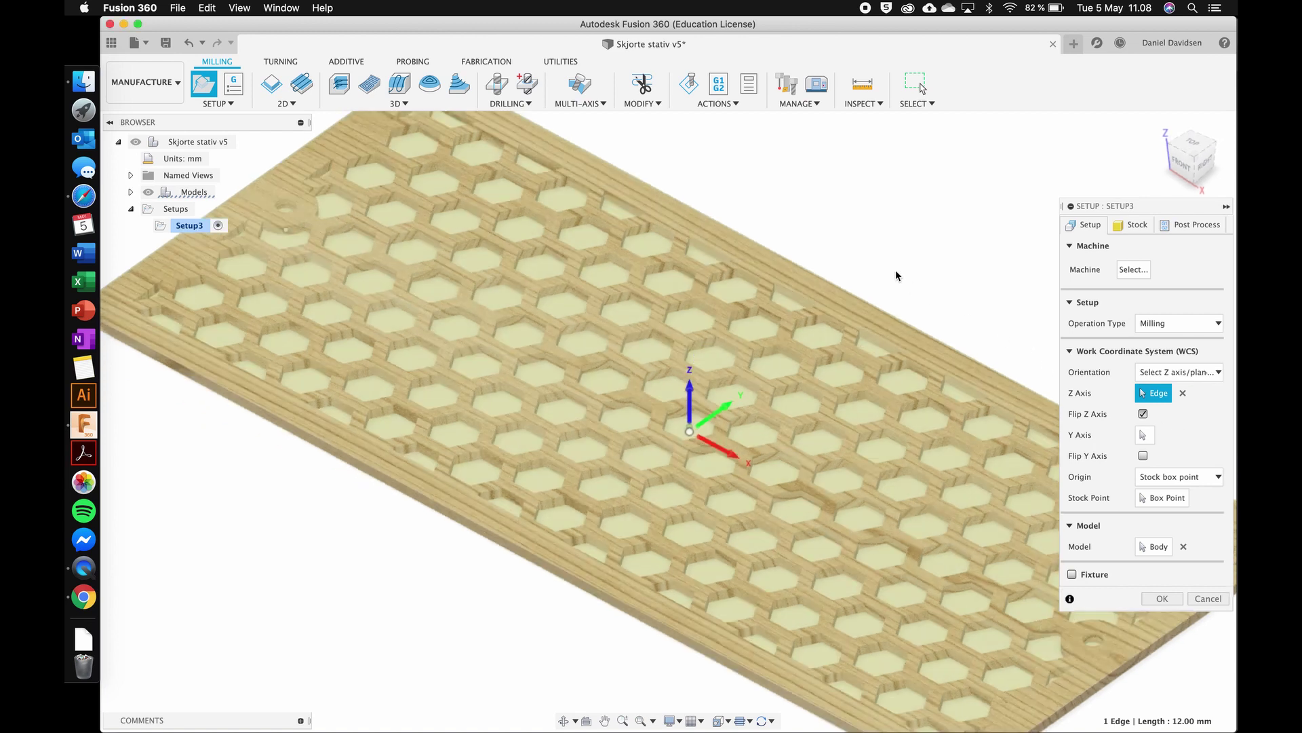
pyautogui.moveTo(1191, 150); pyautogui.dragTo(1106, 180)
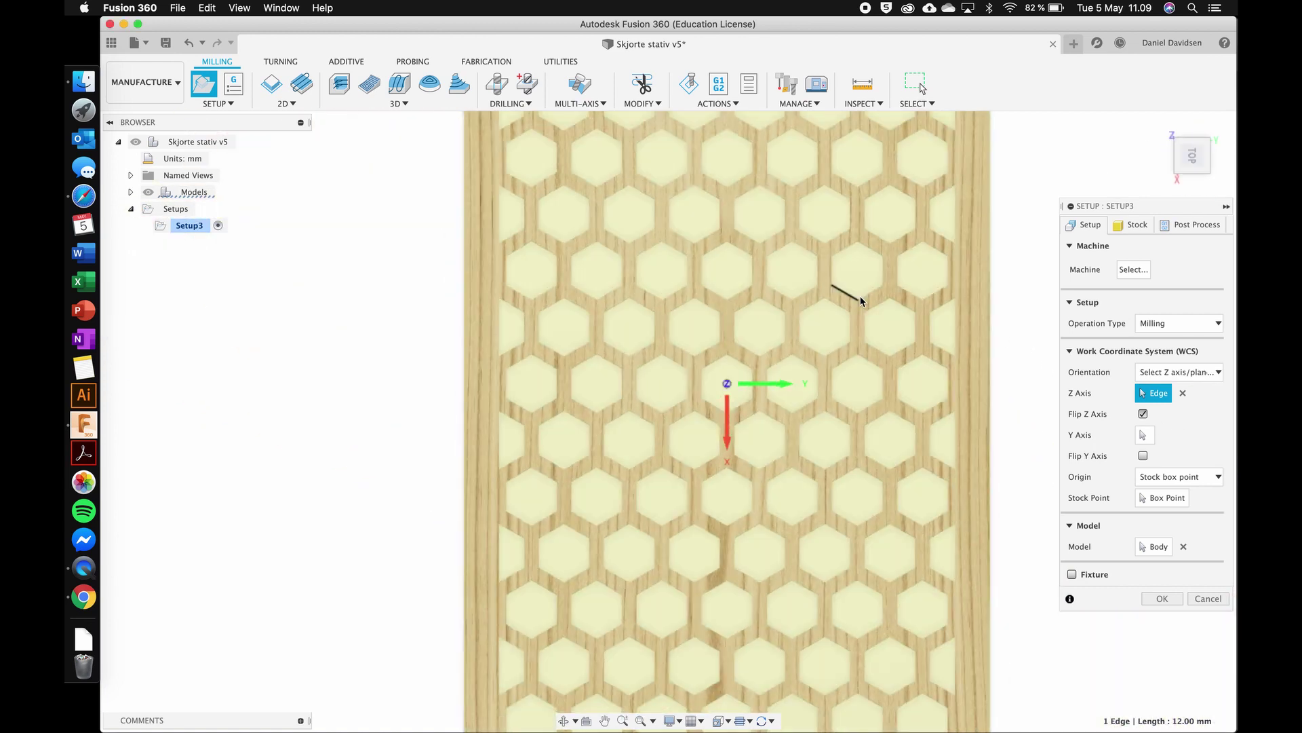
pyautogui.scroll(-5, 860, 291)
pyautogui.scroll(3, 841, 174)
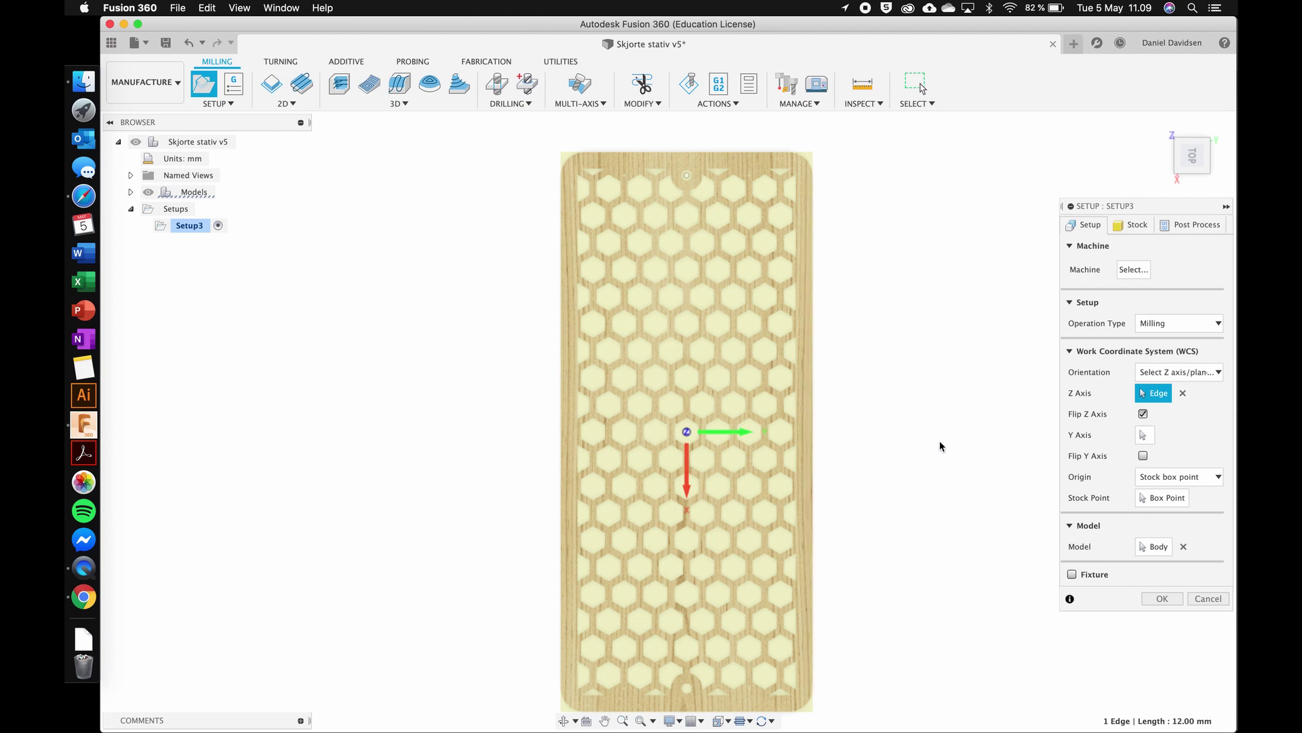
pyautogui.click(1143, 434)
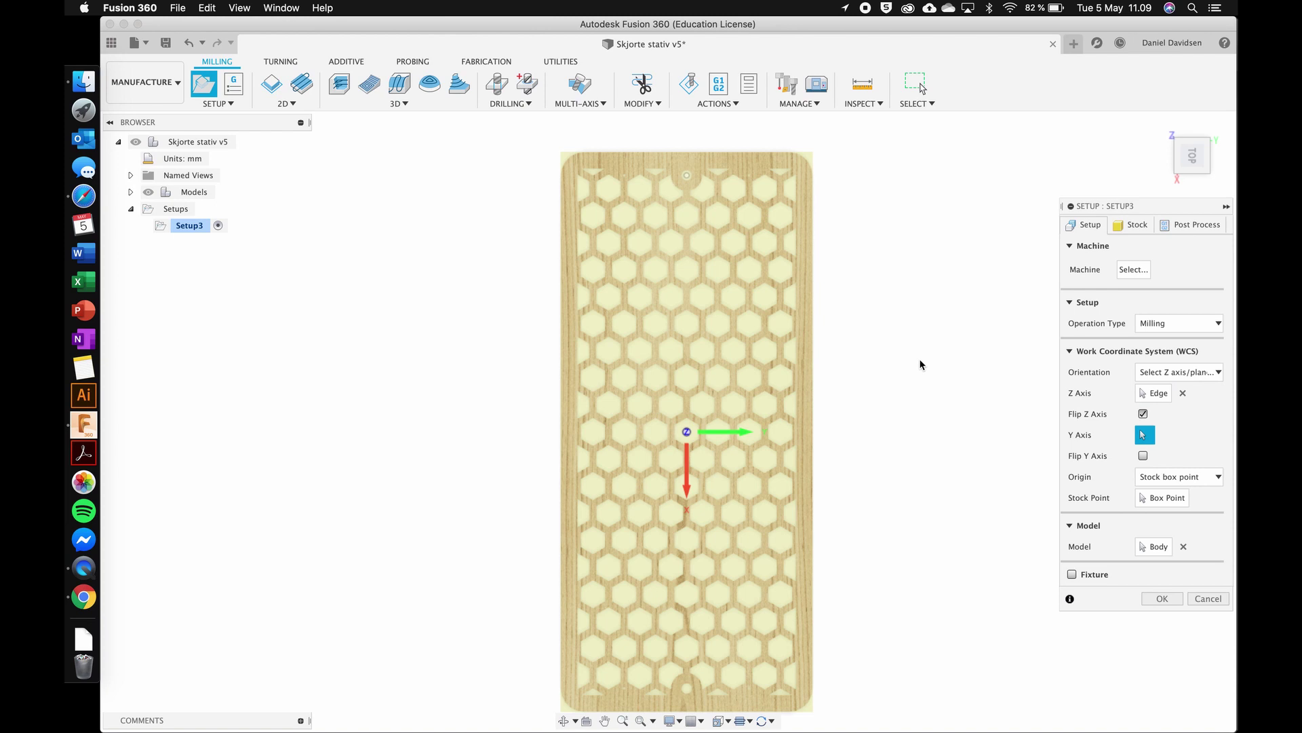
pyautogui.click(815, 373)
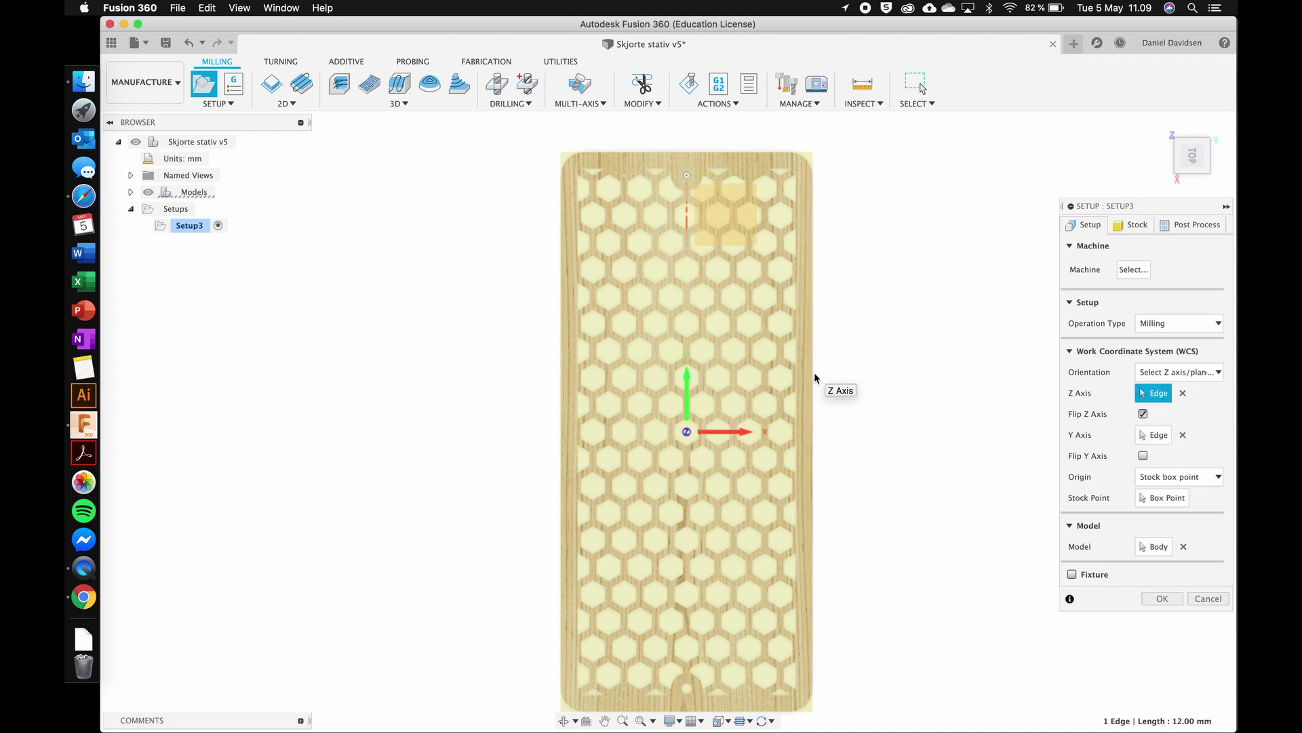
# Step: Compare the setup's axis directions with the X, Y and Z arrows in the machine photo on Chrome's CNC milling page
pyautogui.keyDown('shift'); pyautogui.scroll(-2, 703, 447); pyautogui.keyUp('shift')
pyautogui.keyDown('shift'); pyautogui.scroll(-5, 703, 447); pyautogui.keyUp('shift')
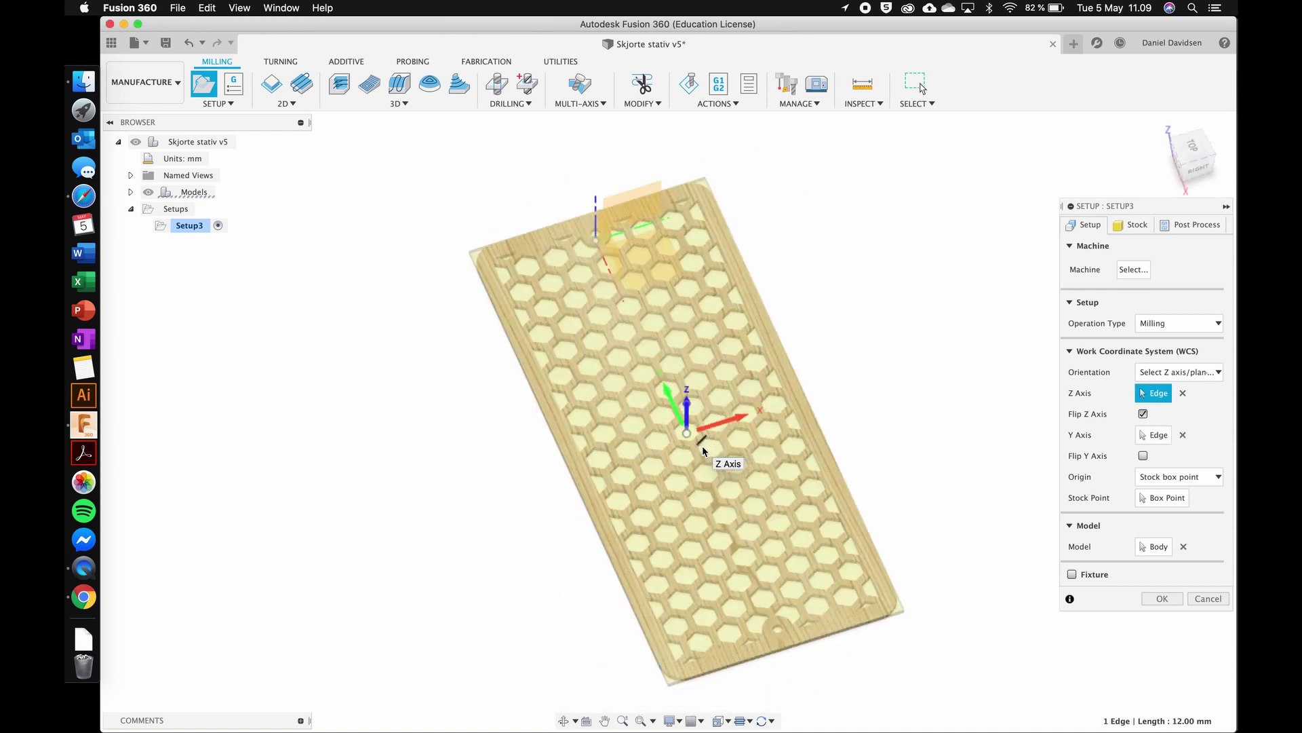
pyautogui.keyDown('shift'); pyautogui.scroll(-4, 702, 446); pyautogui.keyUp('shift')
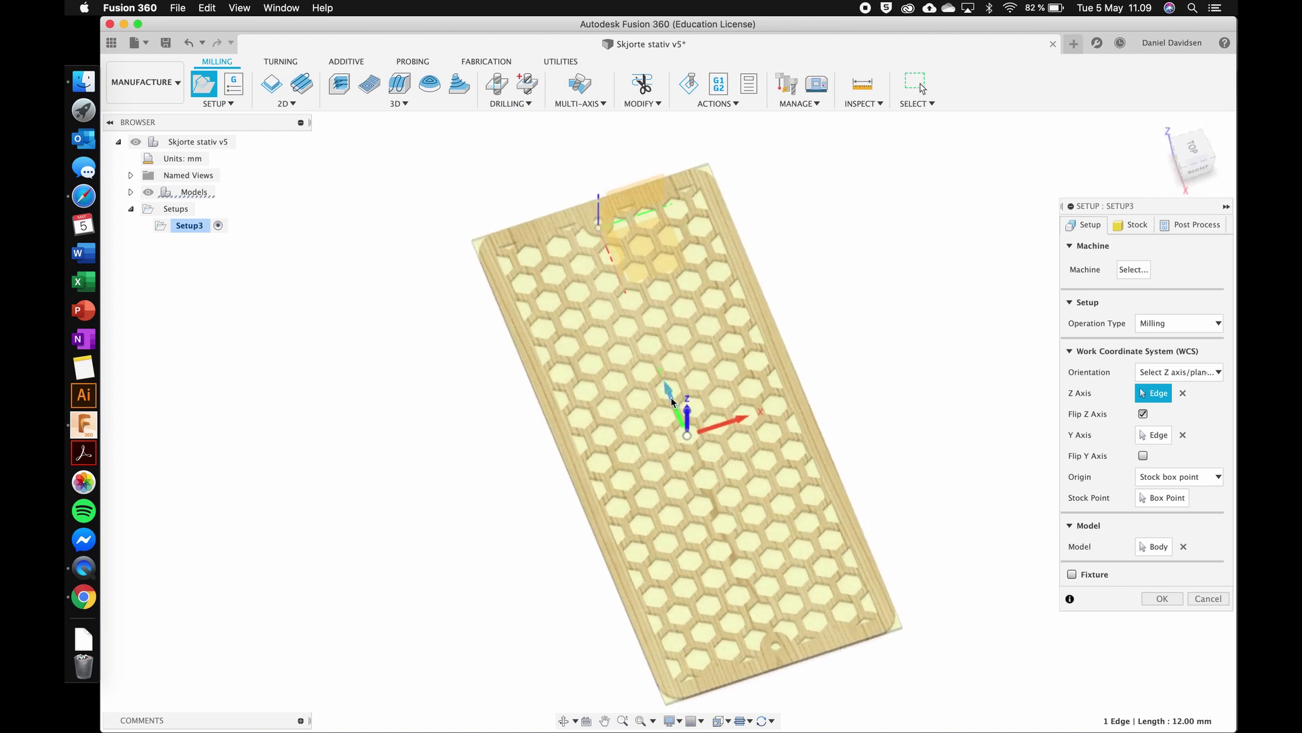
pyautogui.hotkey('ctrl', 'Up')
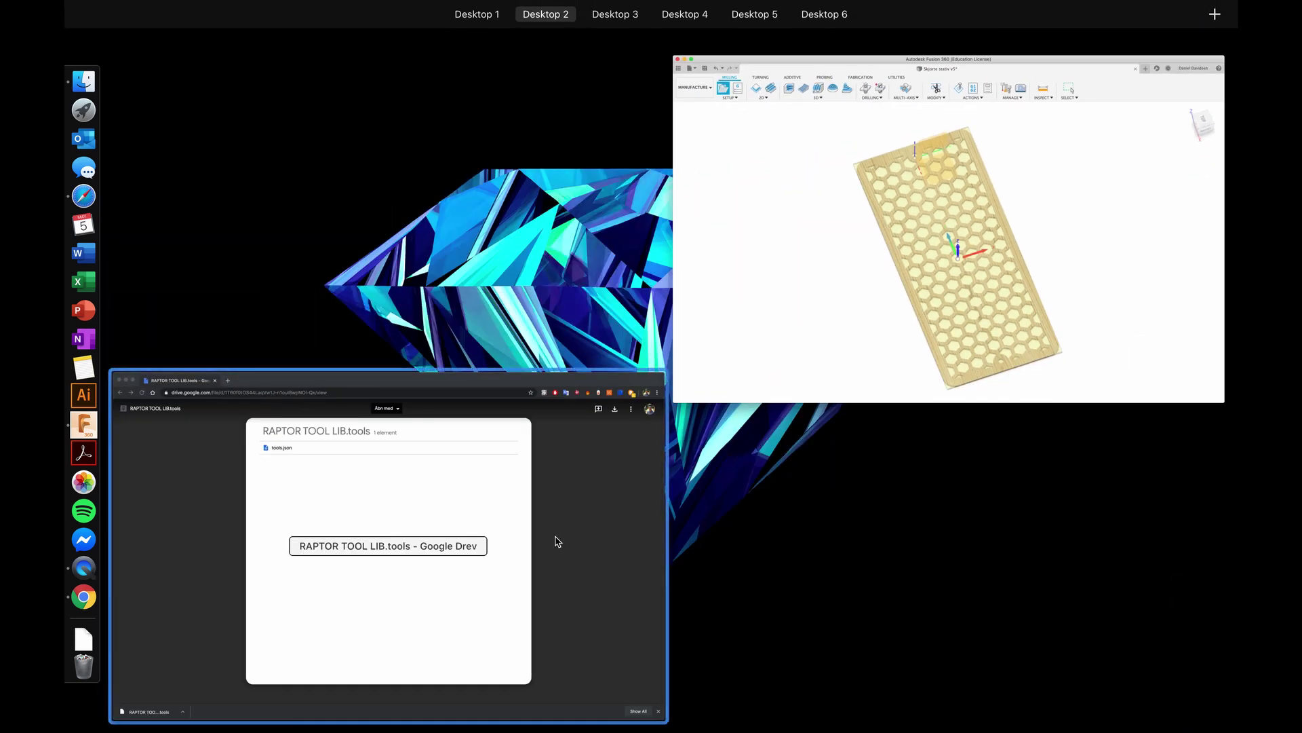
pyautogui.click(555, 540)
pyautogui.hscroll(-3, 574, 203)
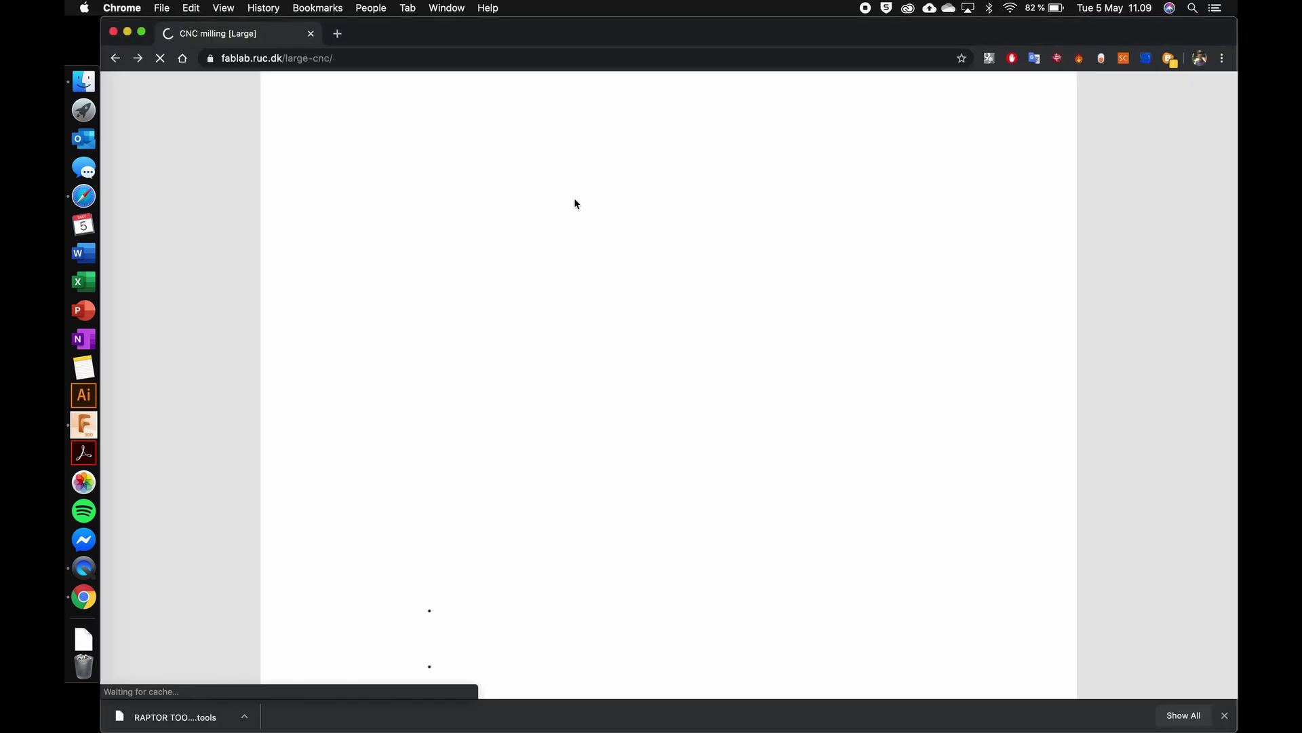
pyautogui.scroll(5, 574, 198)
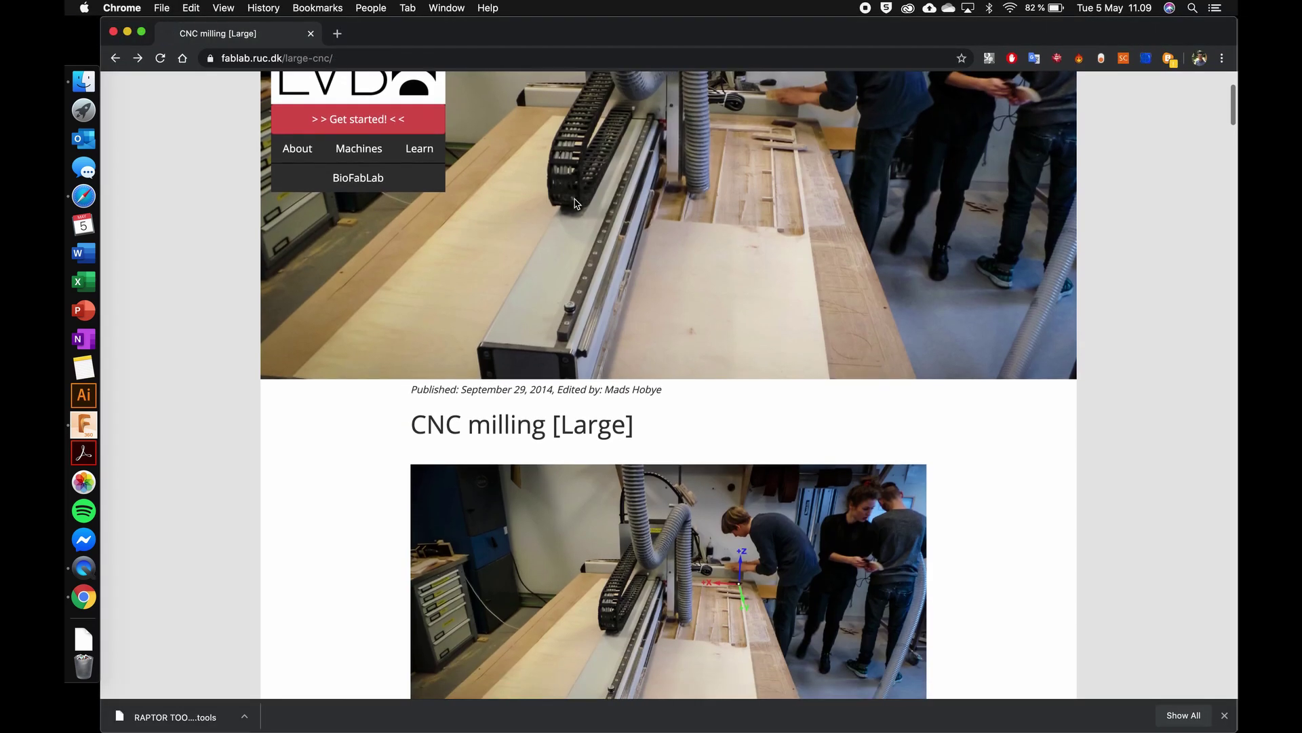
pyautogui.scroll(-2, 681, 434)
pyautogui.scroll(-1, 681, 435)
pyautogui.keyDown('ctrl'); pyautogui.scroll(10, 682, 434); pyautogui.keyUp('ctrl')
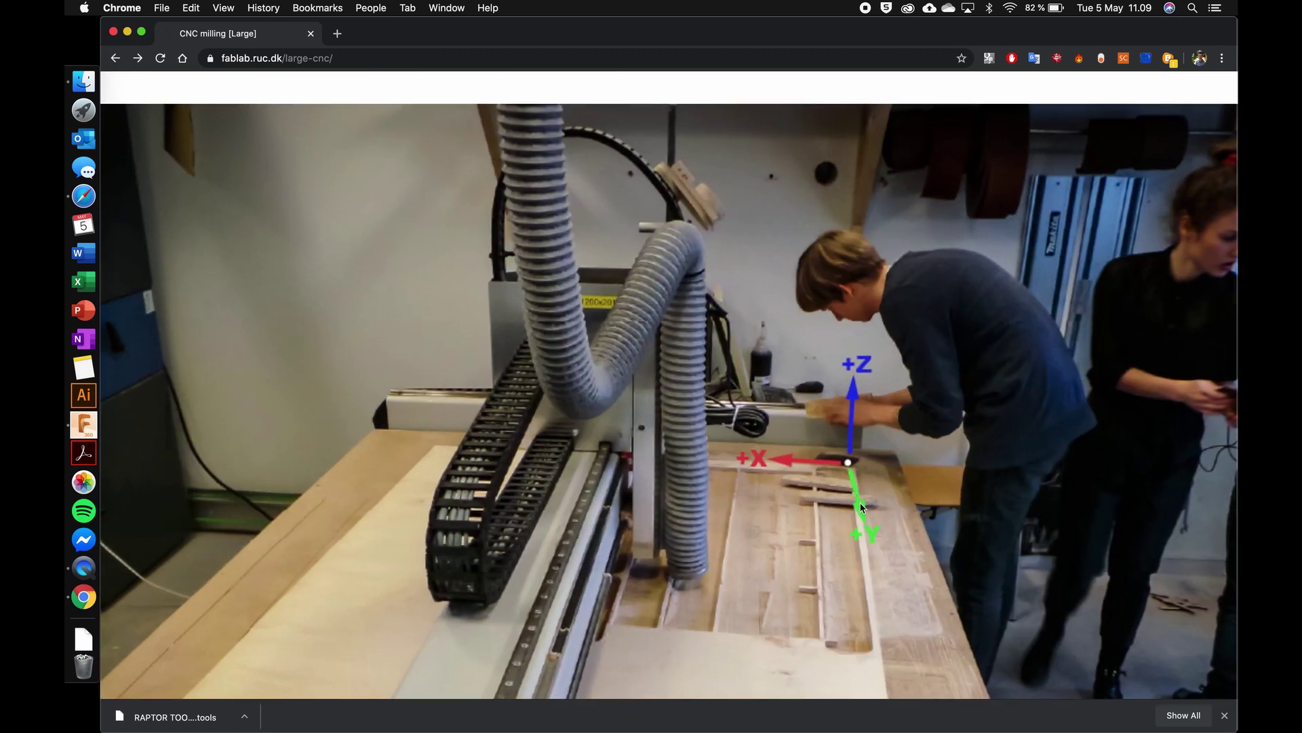
# Step: Switch back to Fusion 360 and flip the setup's Y axis to match the machine's axis directions
pyautogui.hotkey('ctrl', 'Up')
pyautogui.click(864, 348)
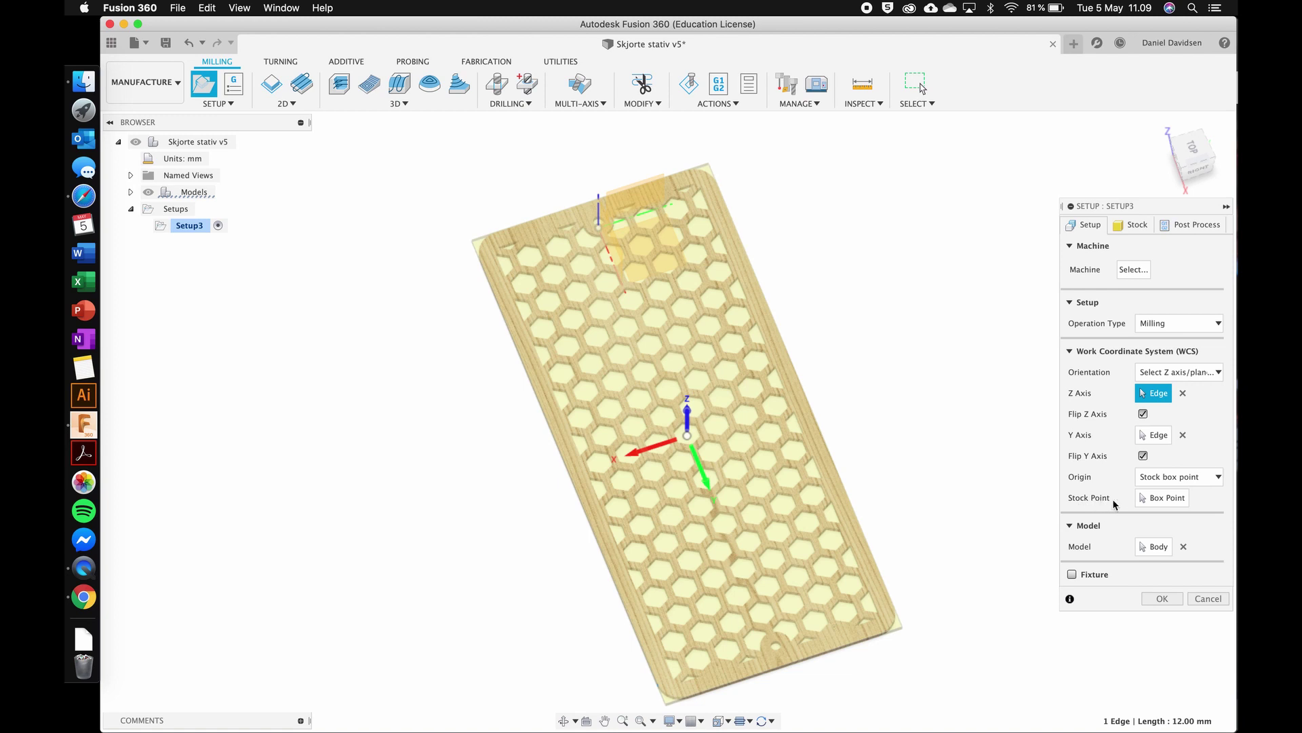
# Step: Set the stock point to the upper stock box corner from which the X and Y axes run along the shelf
pyautogui.click(1143, 497)
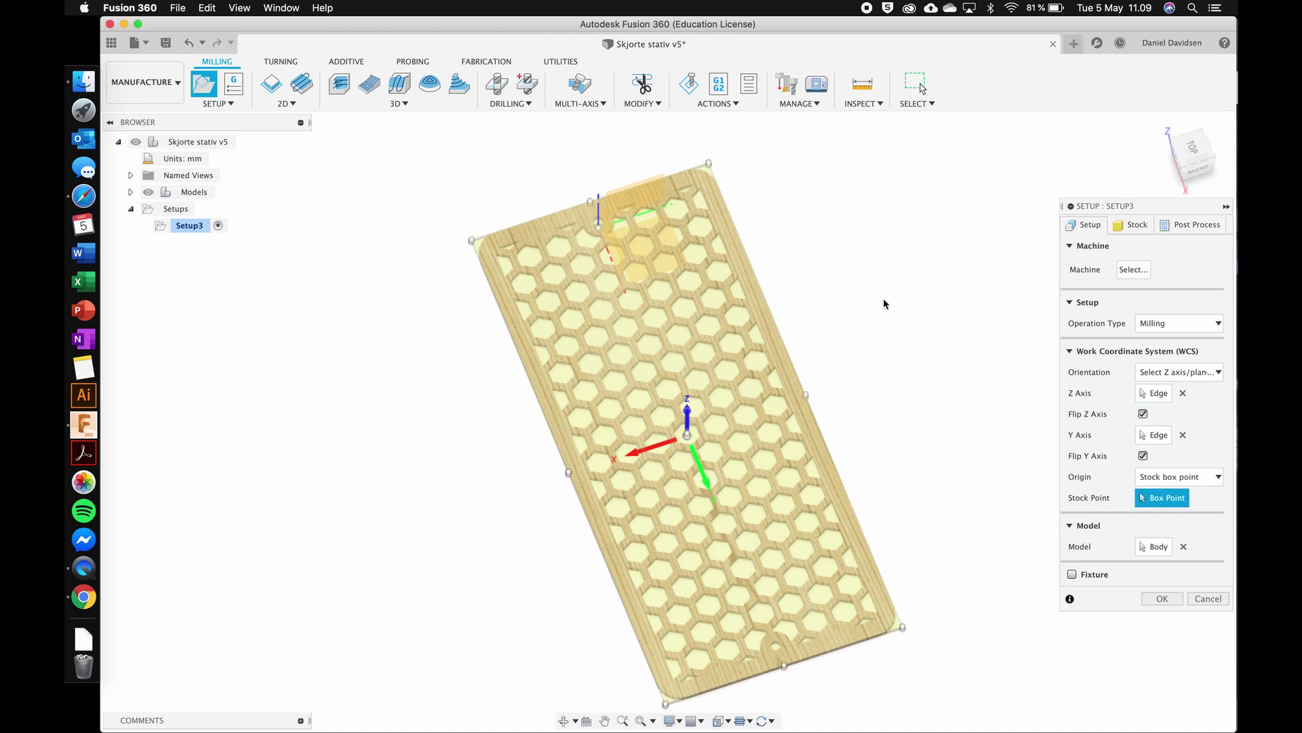
pyautogui.keyDown('shift'); pyautogui.hscroll(3, 883, 311); pyautogui.keyUp('shift')
pyautogui.keyDown('shift'); pyautogui.scroll(-10, 883, 312); pyautogui.keyUp('shift')
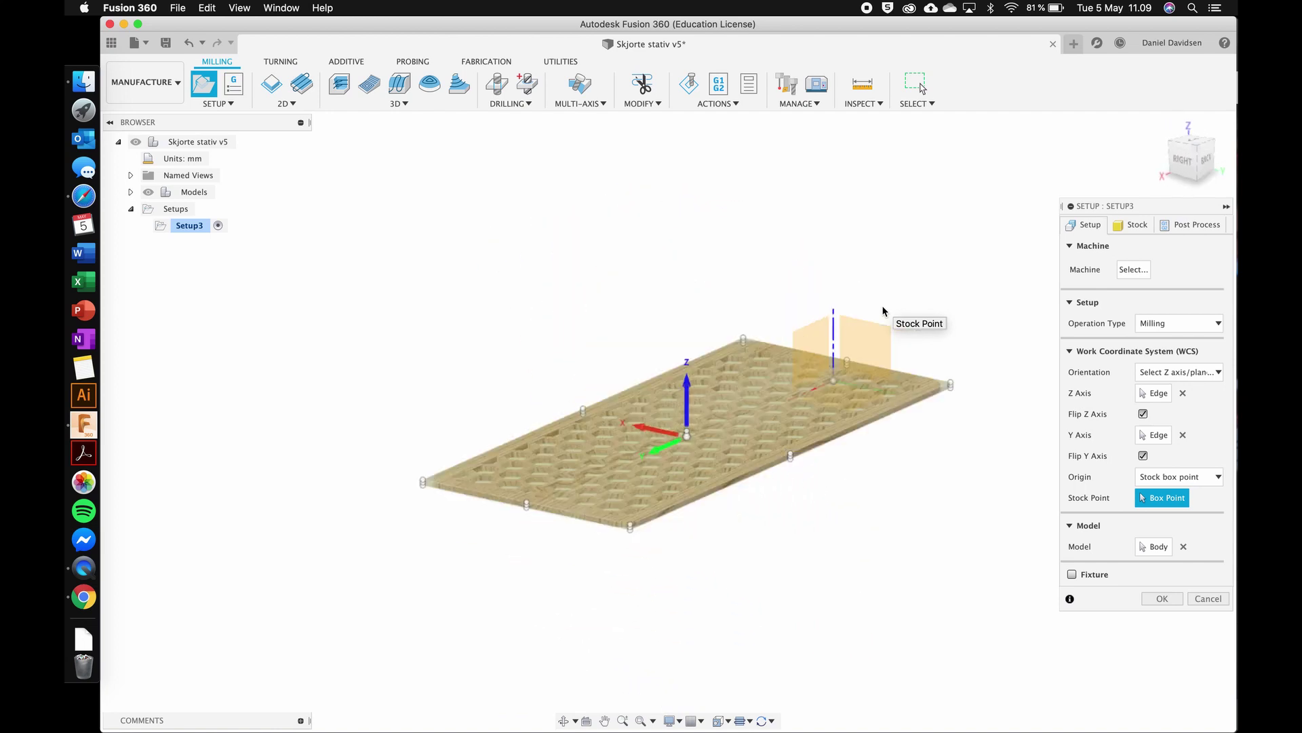
pyautogui.hscroll(4, 883, 312)
pyautogui.hscroll(3, 883, 311)
pyautogui.scroll(10, 883, 311)
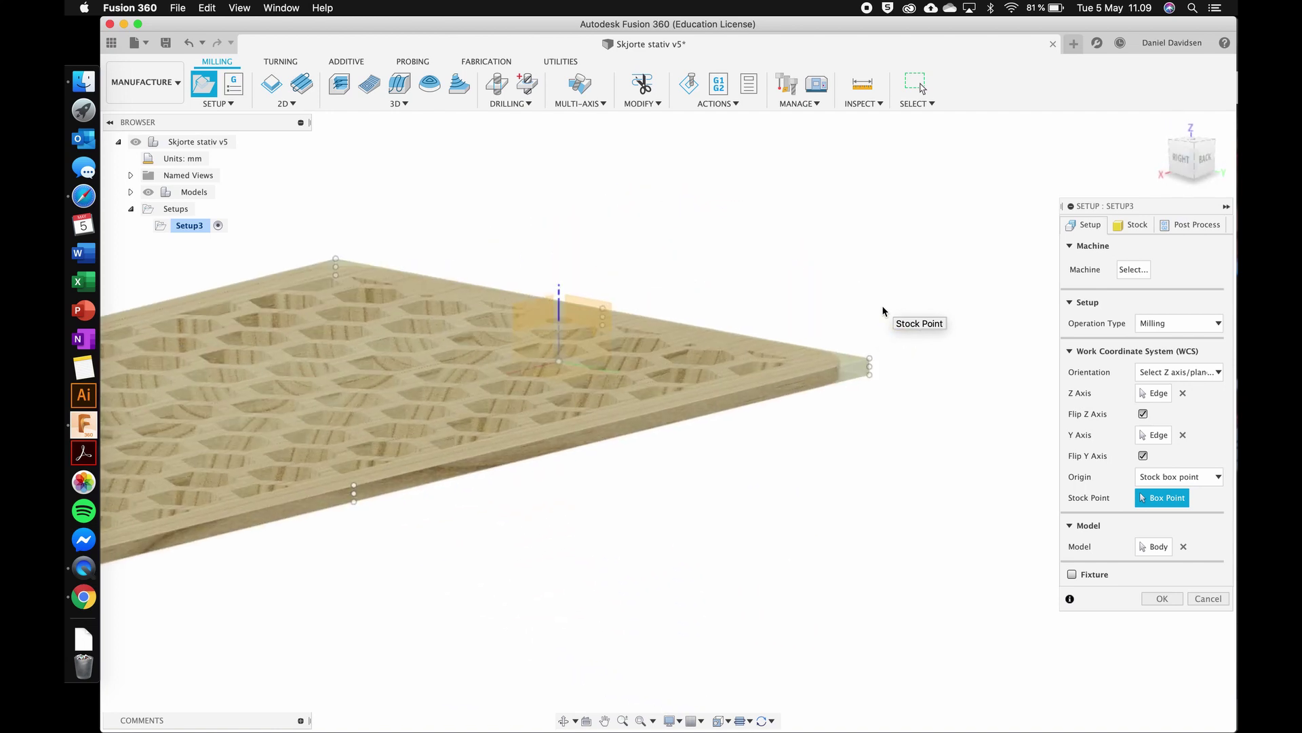
pyautogui.hscroll(3, 883, 312)
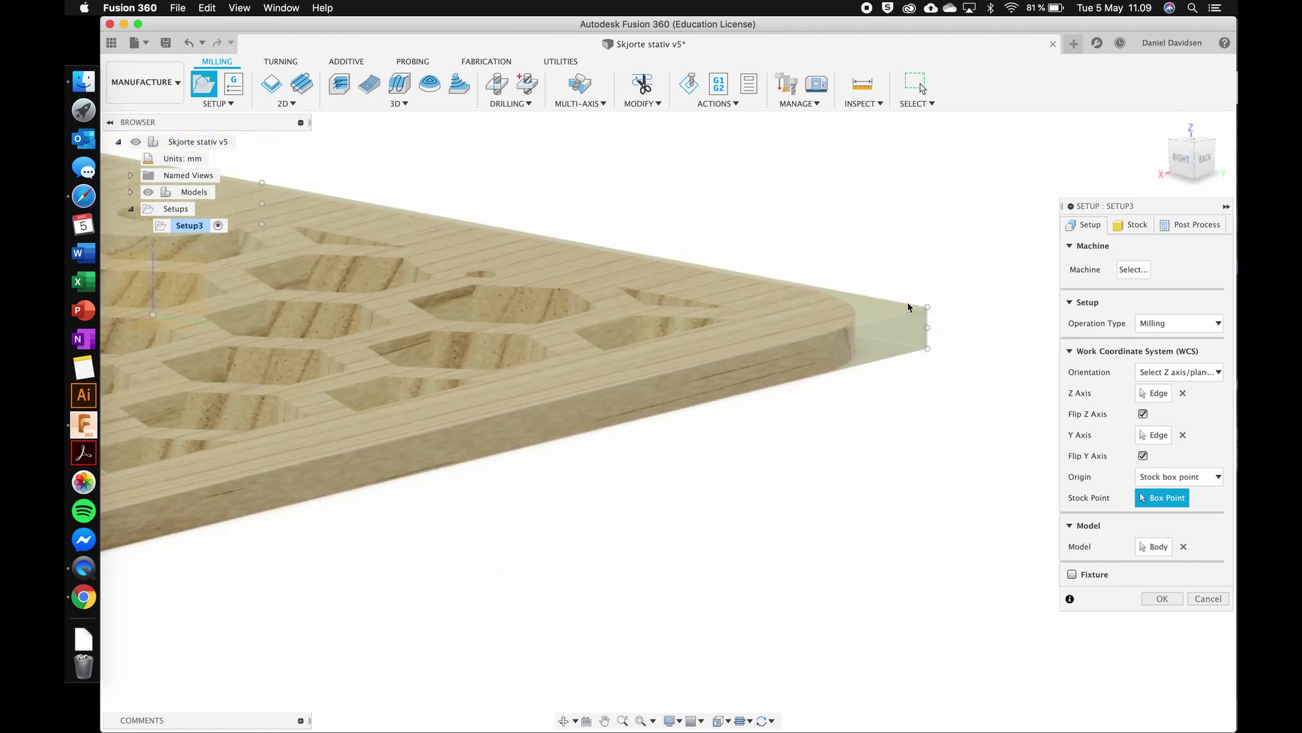
pyautogui.click(928, 309)
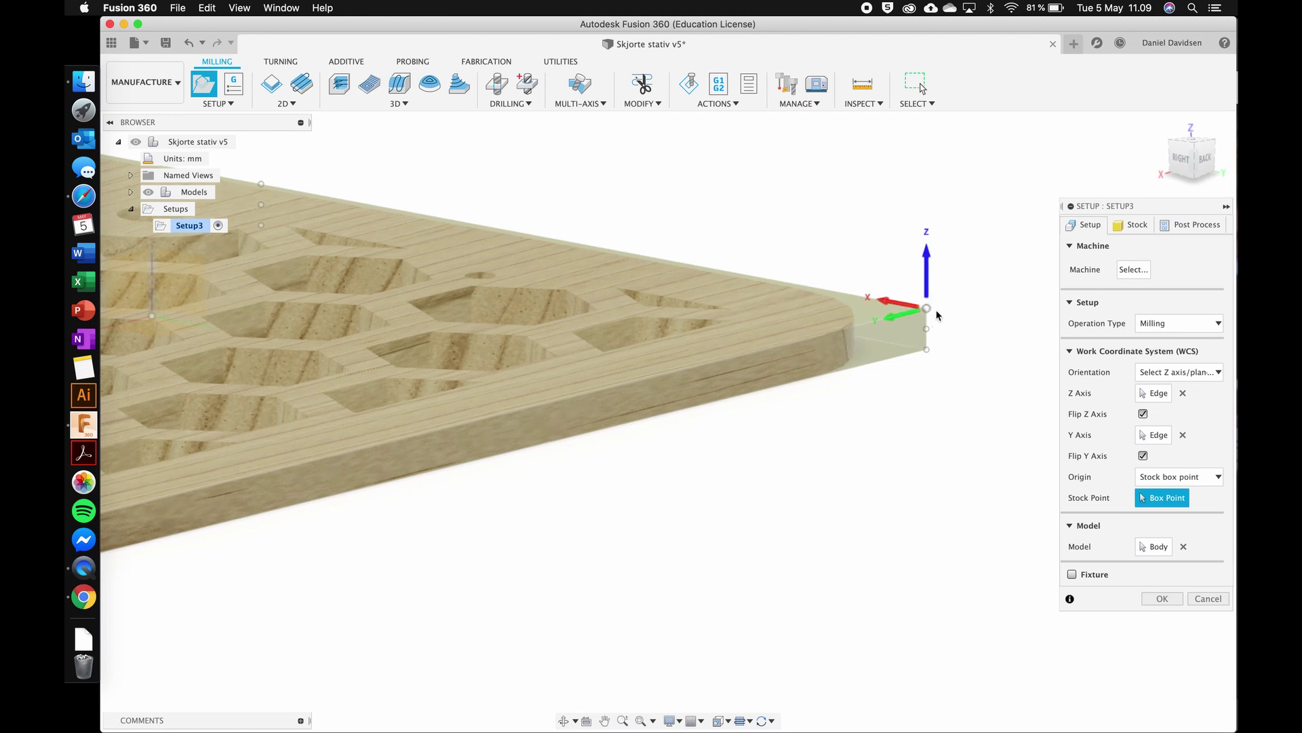
pyautogui.hscroll(1, 935, 318)
pyautogui.hscroll(-1, 917, 319)
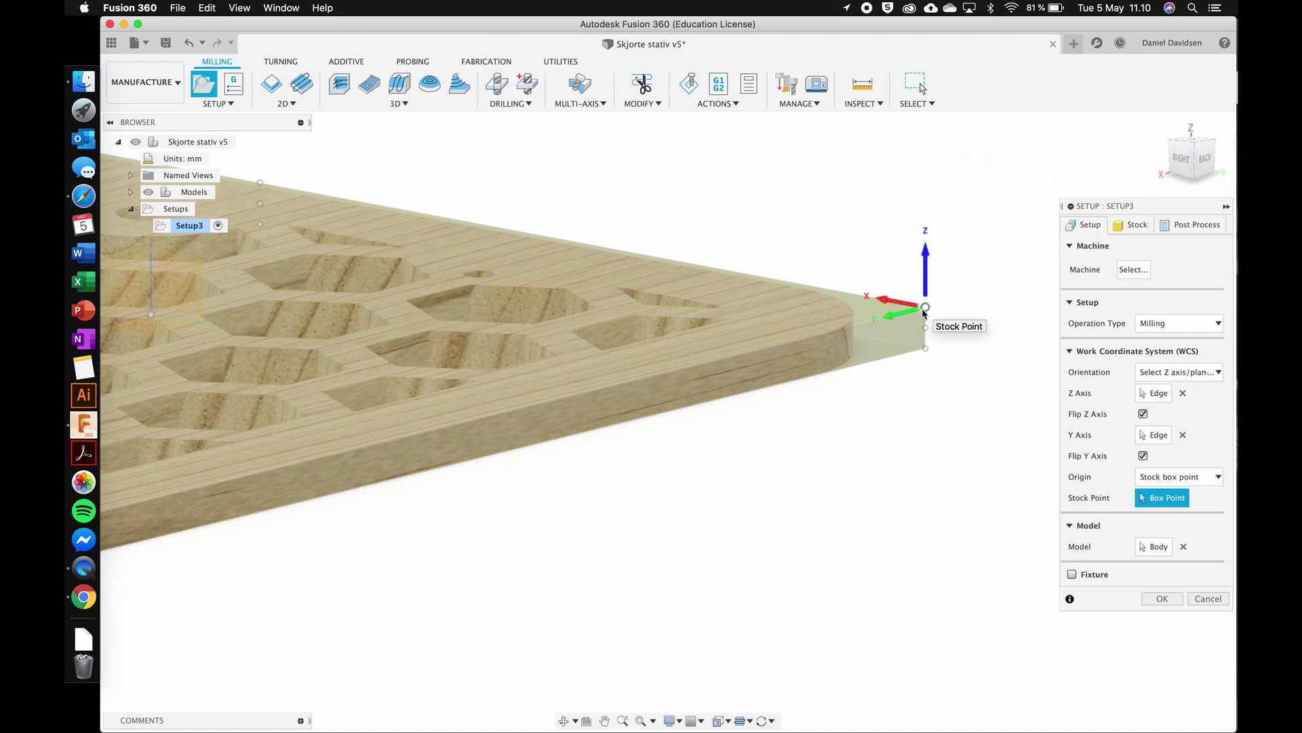
pyautogui.scroll(-10, 924, 447)
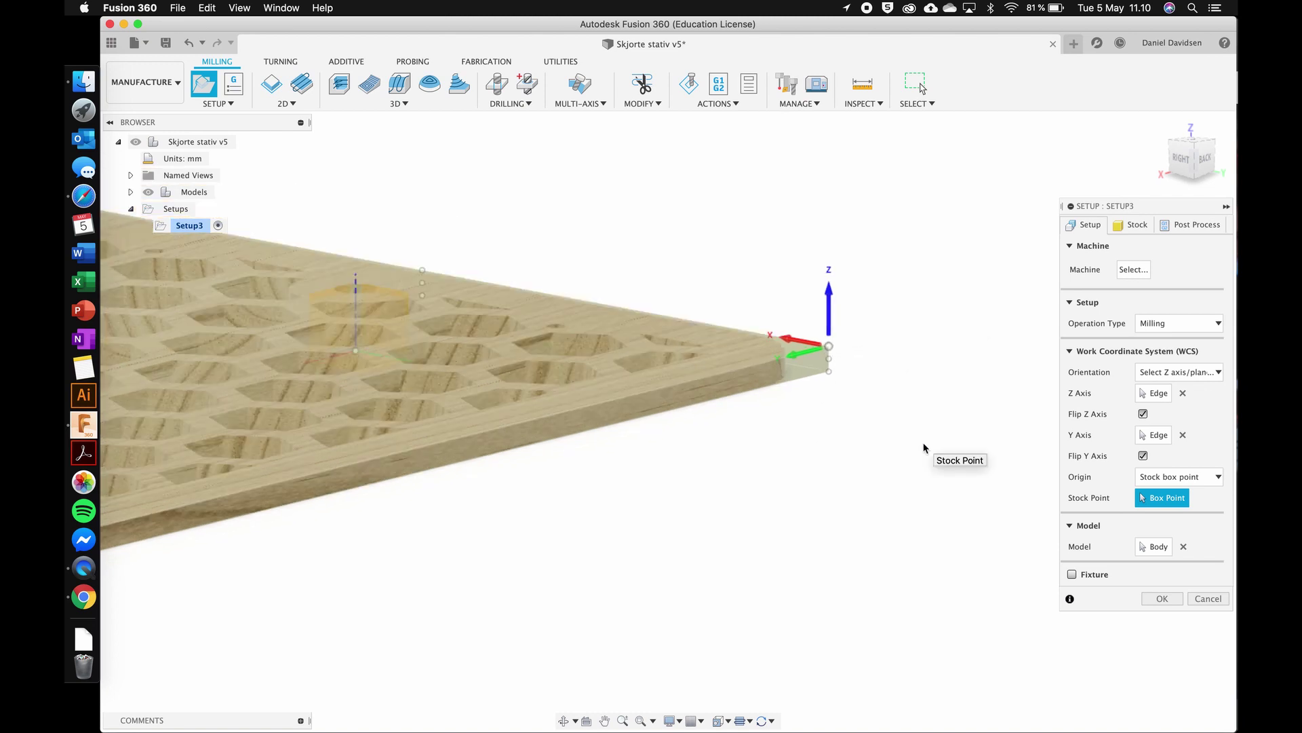
pyautogui.keyDown('shift'); pyautogui.scroll(3, 924, 448); pyautogui.keyUp('shift')
pyautogui.scroll(10, 924, 448)
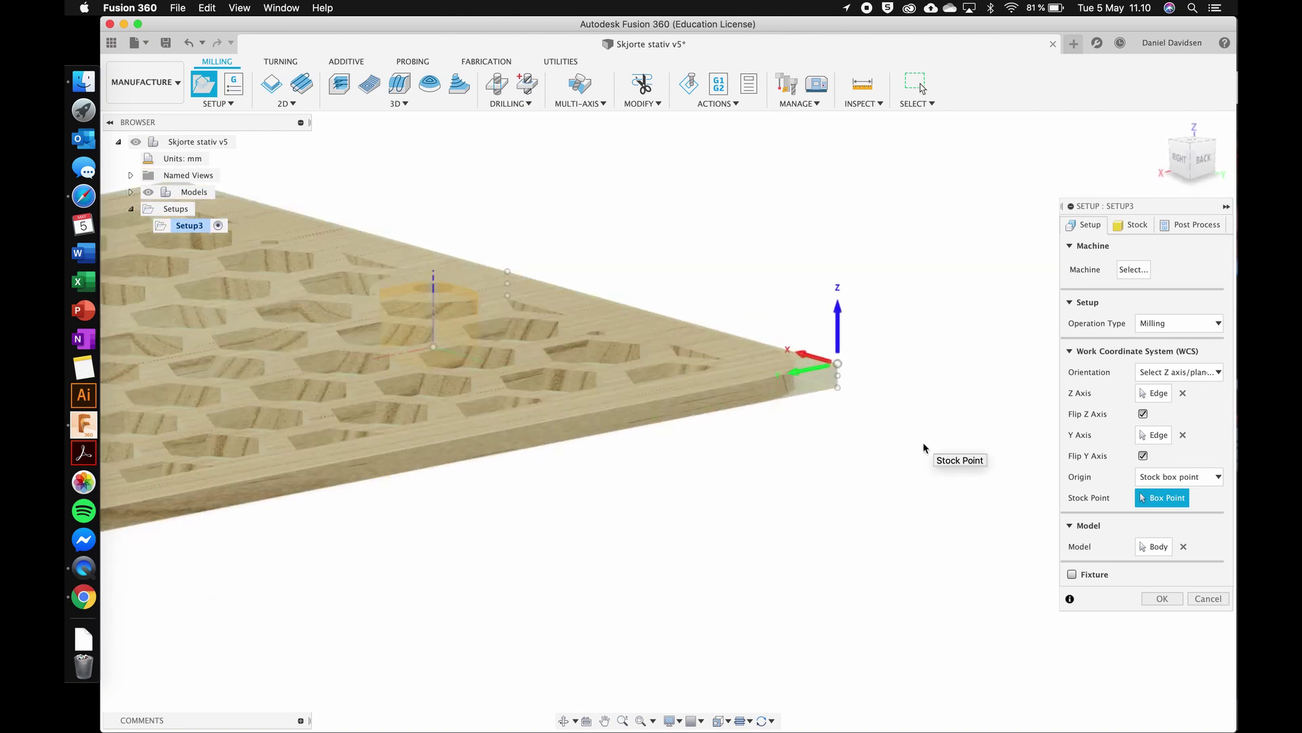
pyautogui.scroll(-6, 924, 448)
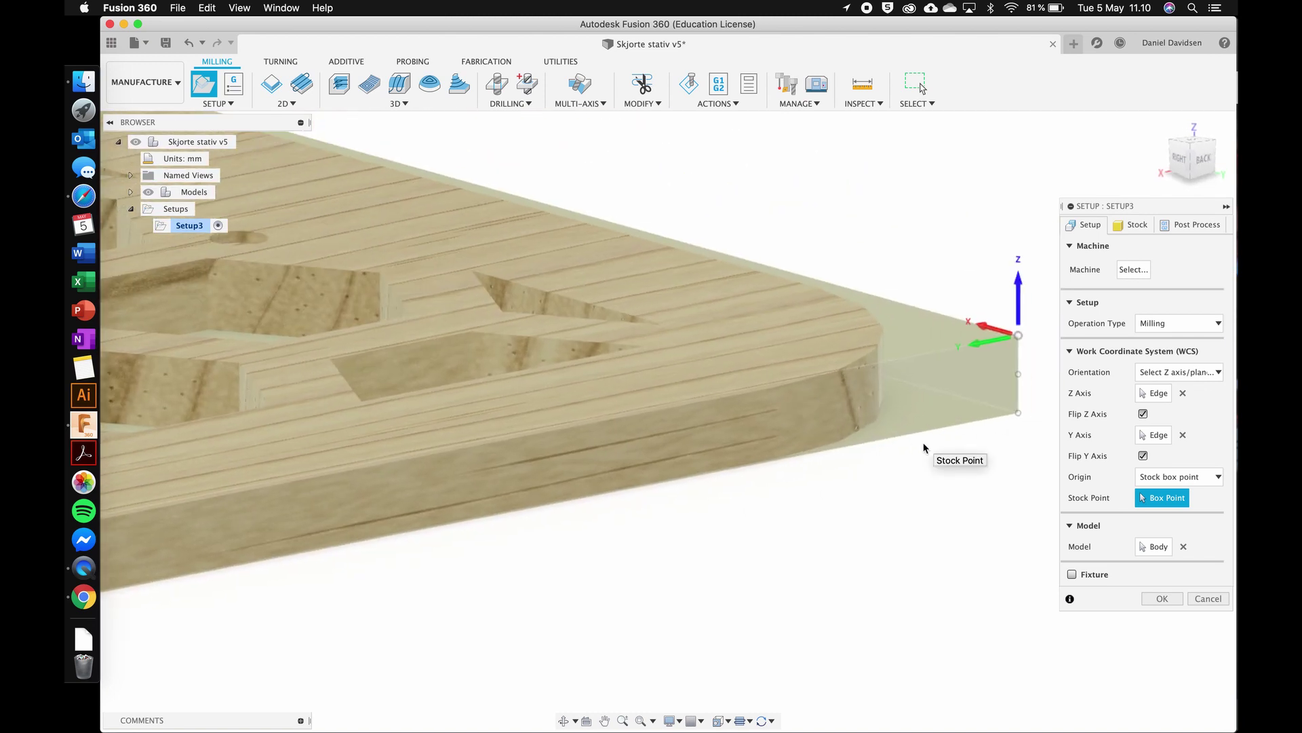
# Step: Review the setup's stock offset mode options and examine the extra stock around the shelf in the back view
pyautogui.click(1132, 226)
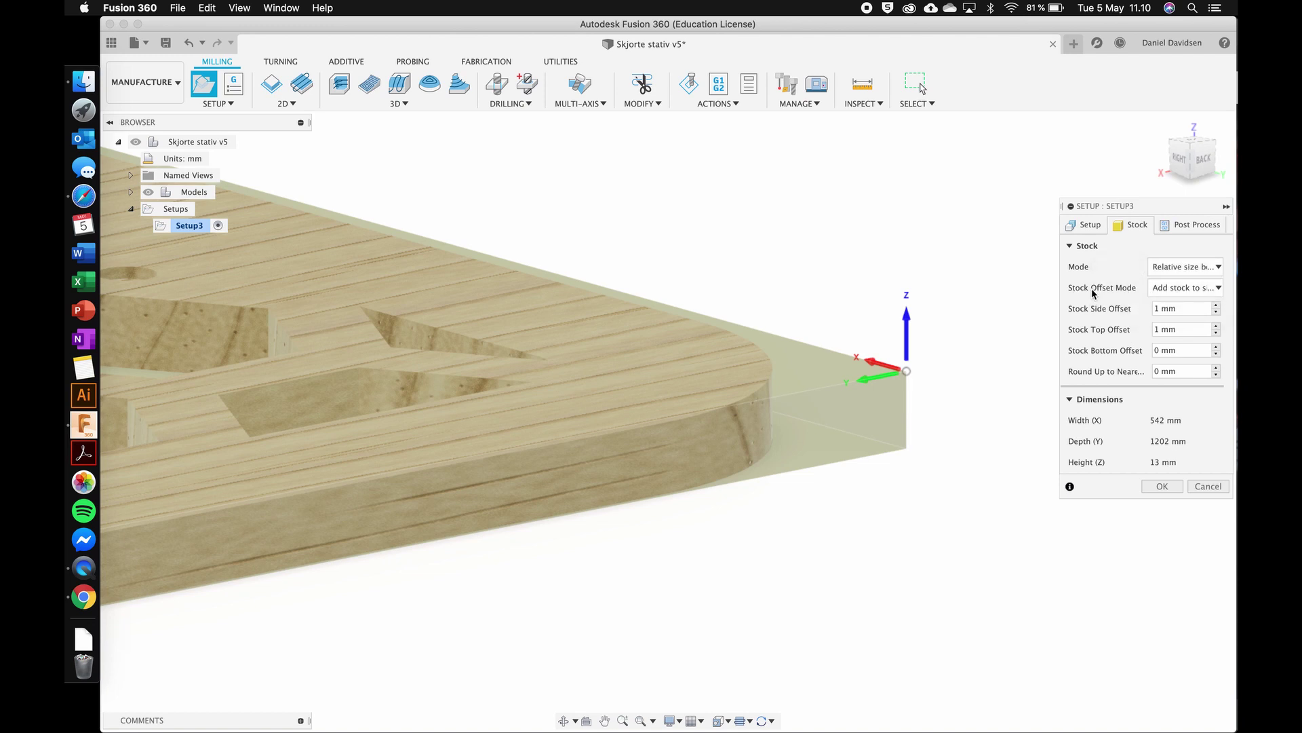
pyautogui.click(1176, 288)
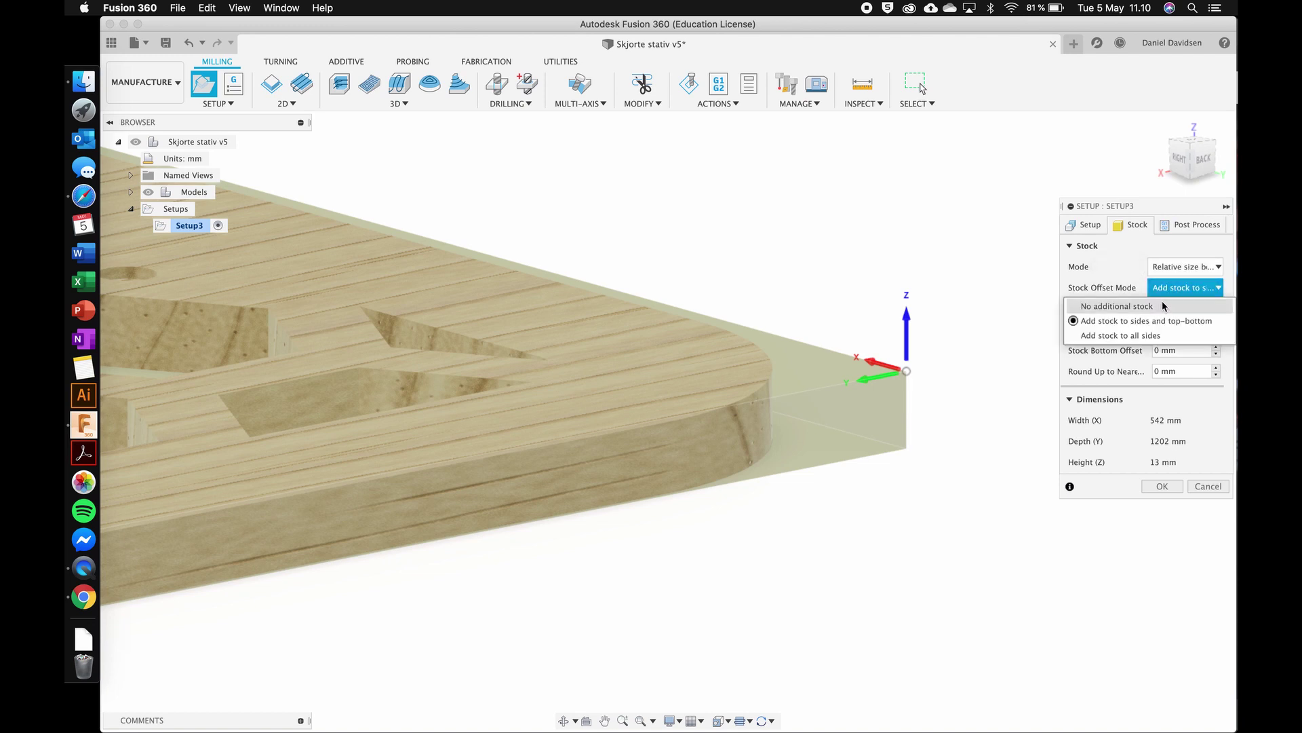
pyautogui.click(960, 259)
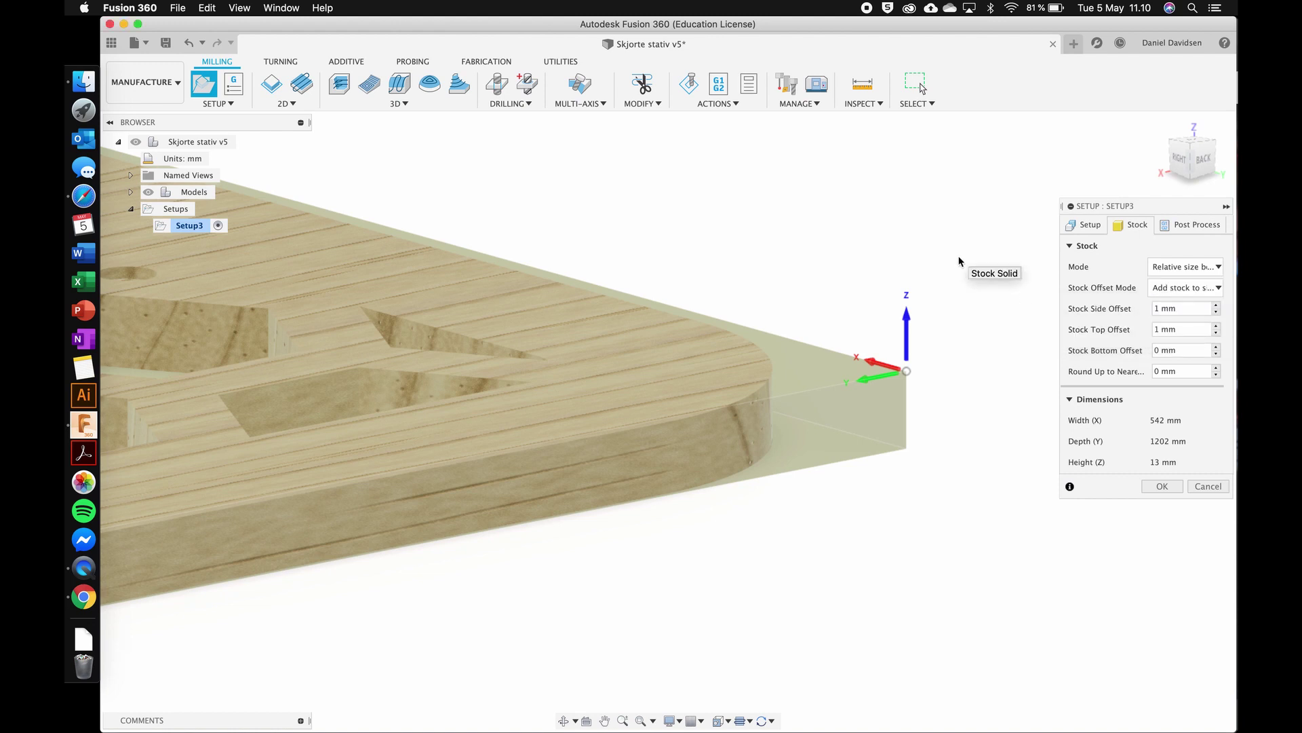
pyautogui.click(1204, 160)
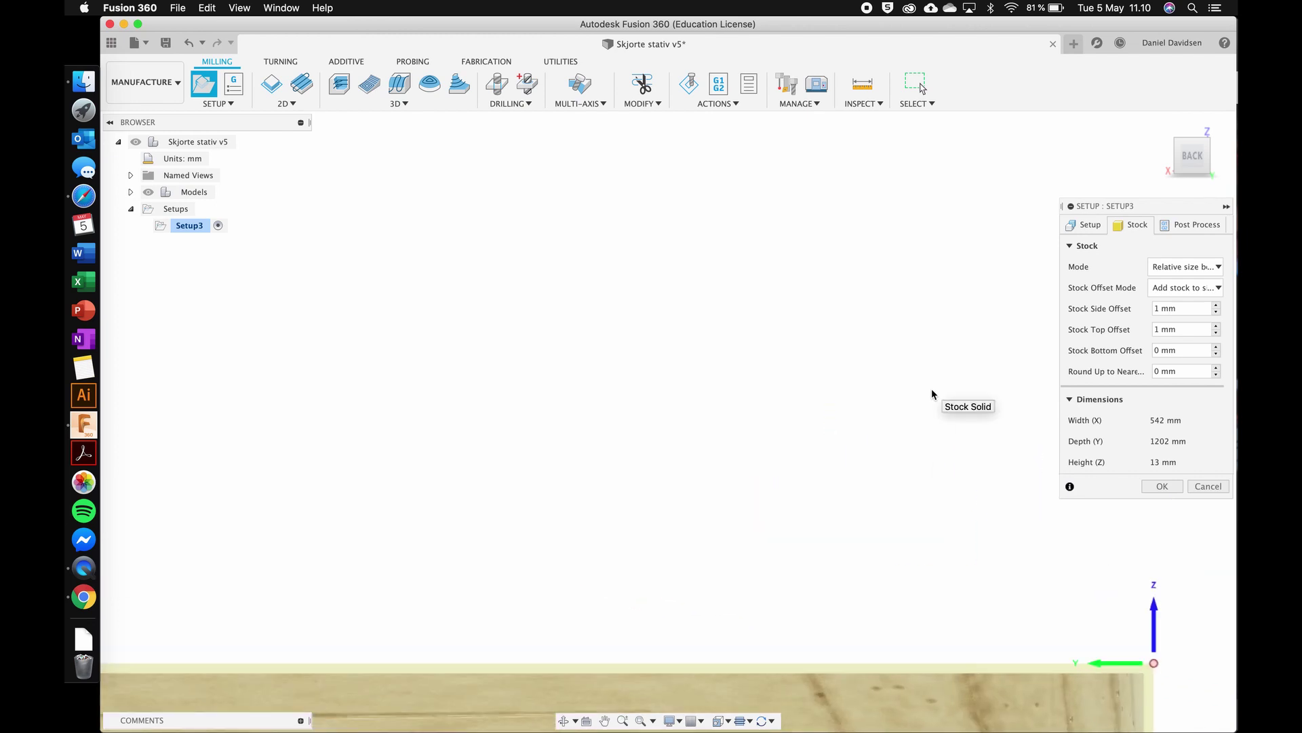
pyautogui.scroll(5, 931, 388)
pyautogui.scroll(-3, 892, 571)
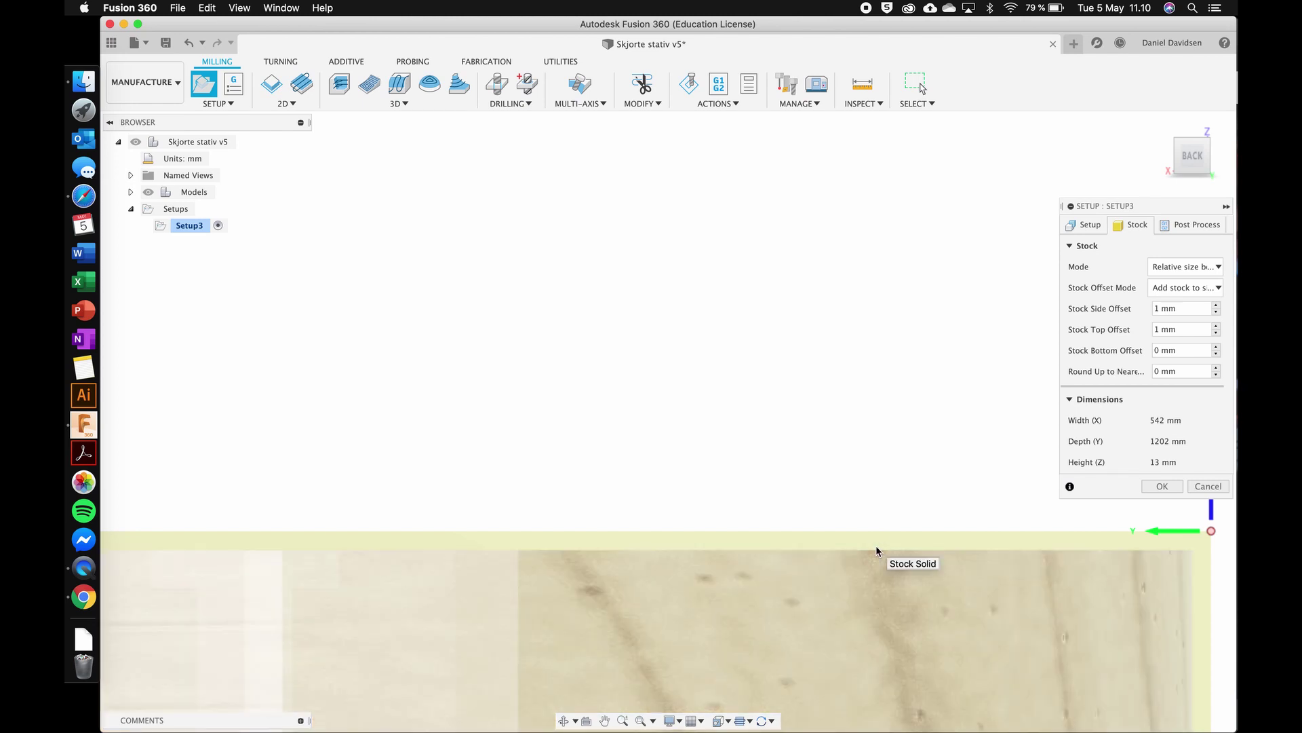
# Step: Set the setup's stock offset mode to No additional stock, check the stock's fit and dimensions, and accept the setup
pyautogui.hscroll(5, 877, 546)
pyautogui.keyDown('shift'); pyautogui.scroll(10, 876, 545); pyautogui.keyUp('shift')
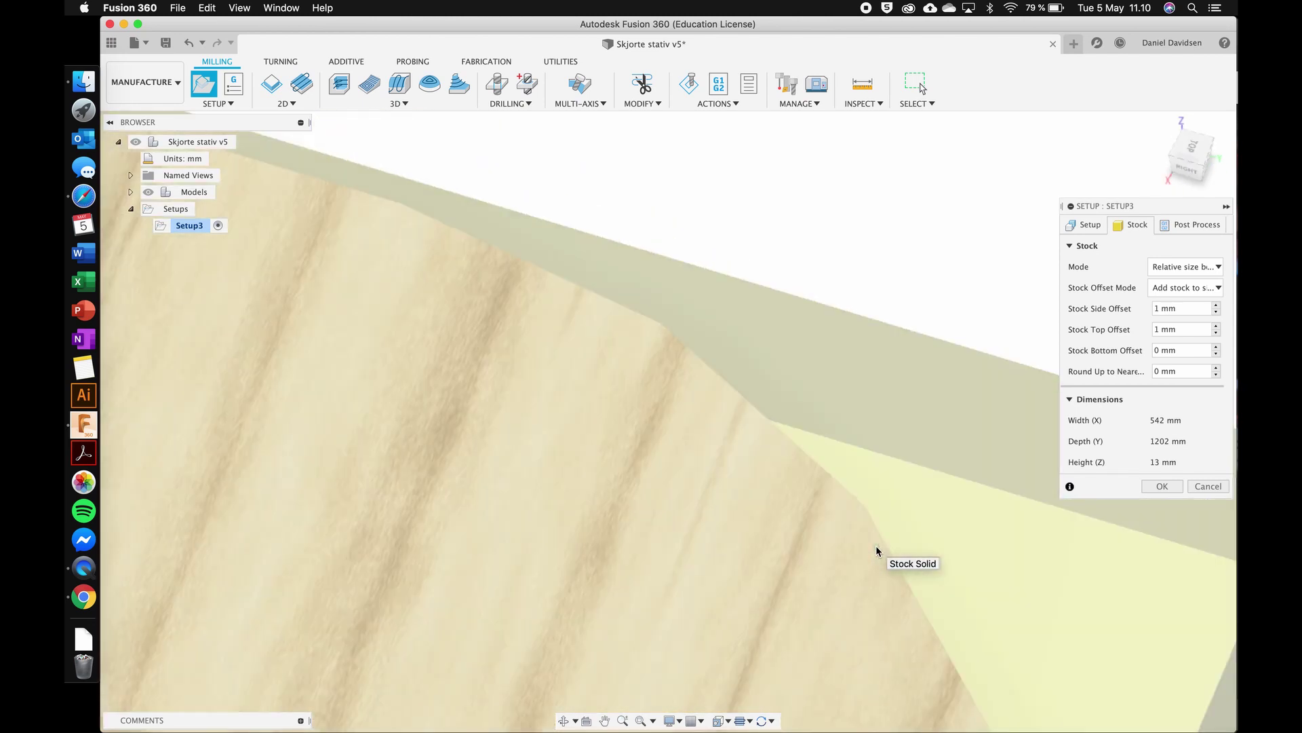
pyautogui.scroll(-5, 877, 546)
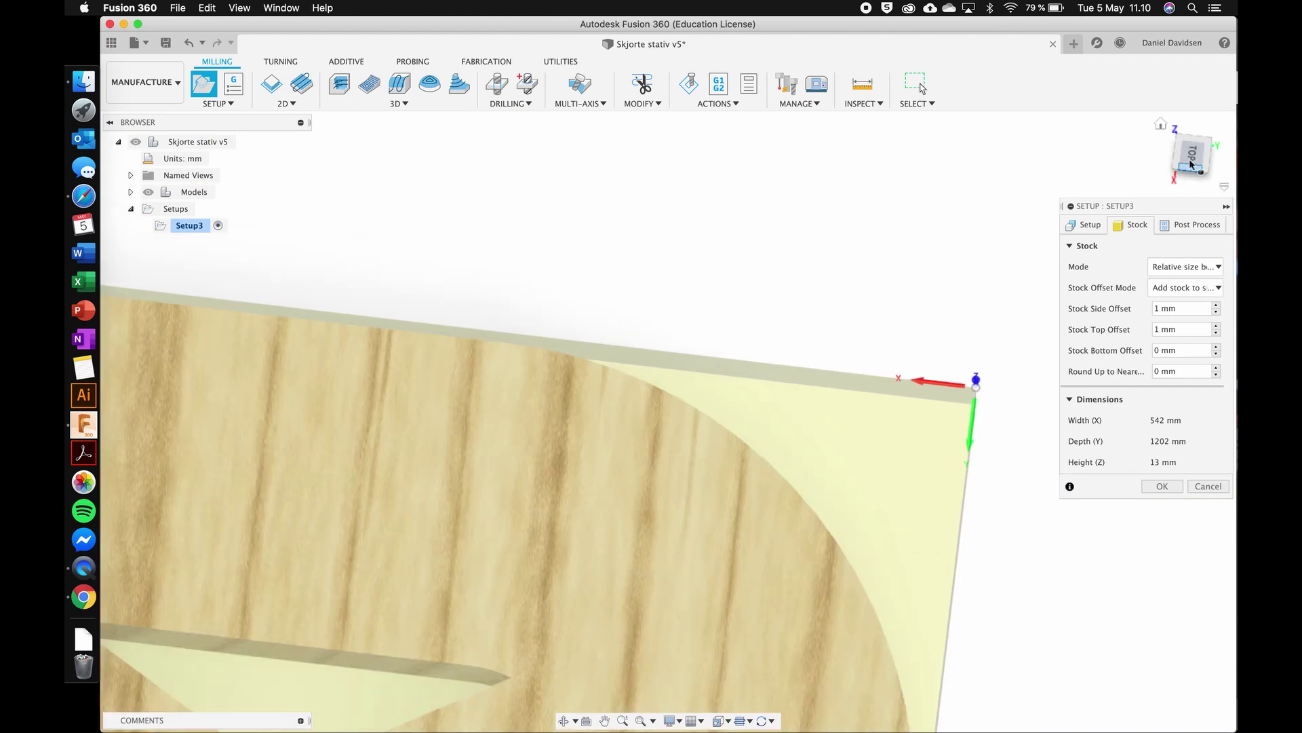
pyautogui.click(1192, 157)
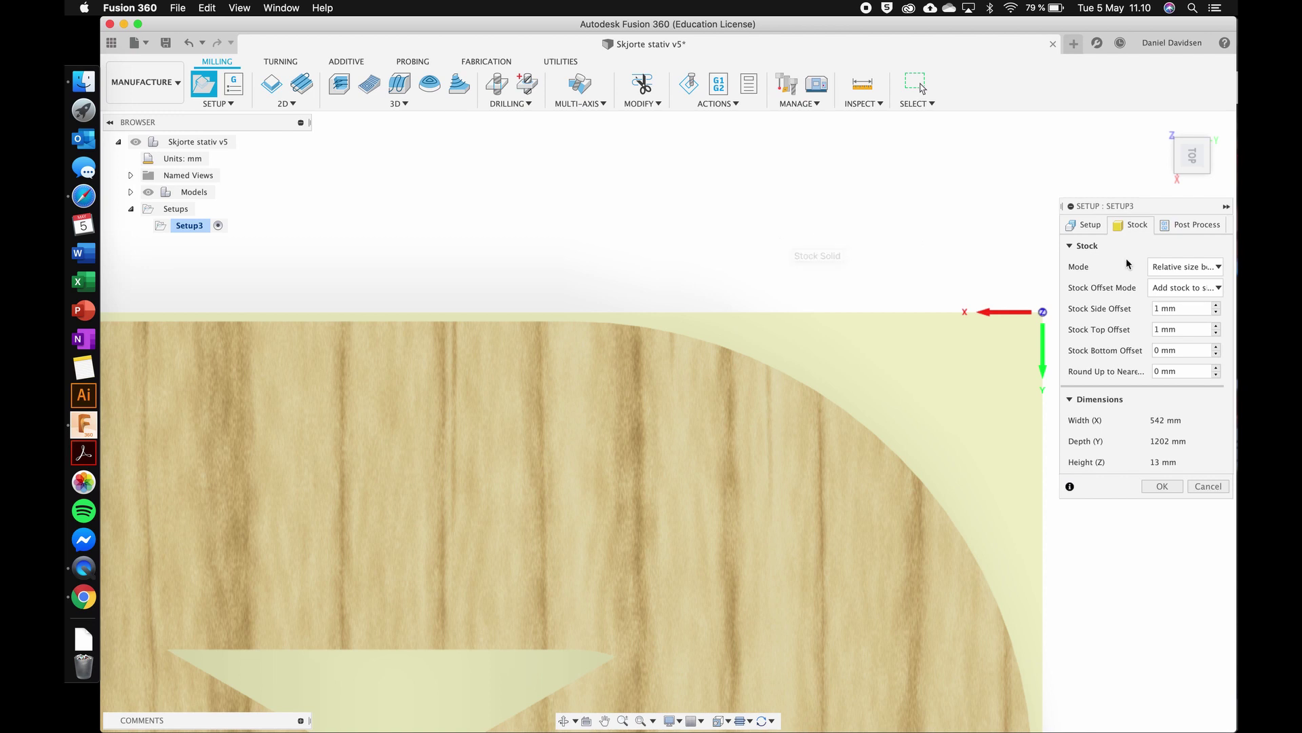
pyautogui.click(1188, 288)
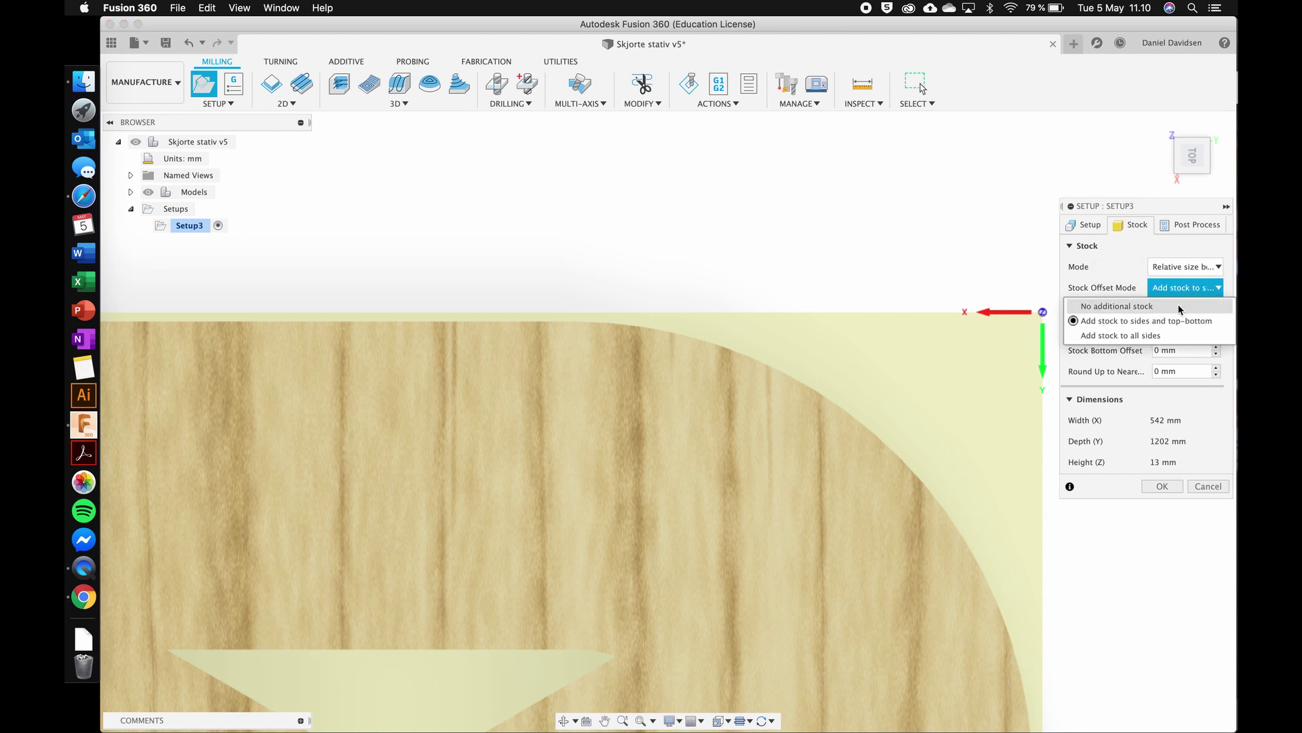
pyautogui.click(1180, 307)
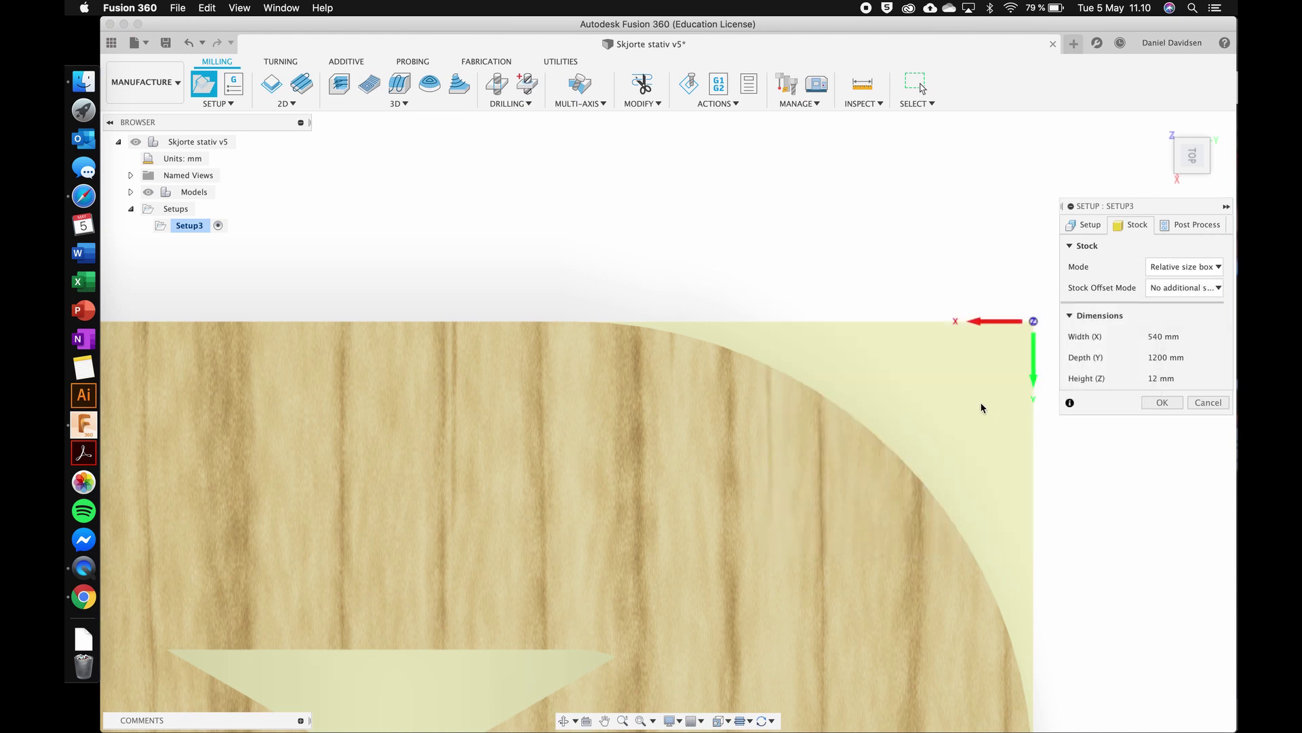
pyautogui.scroll(-5, 981, 407)
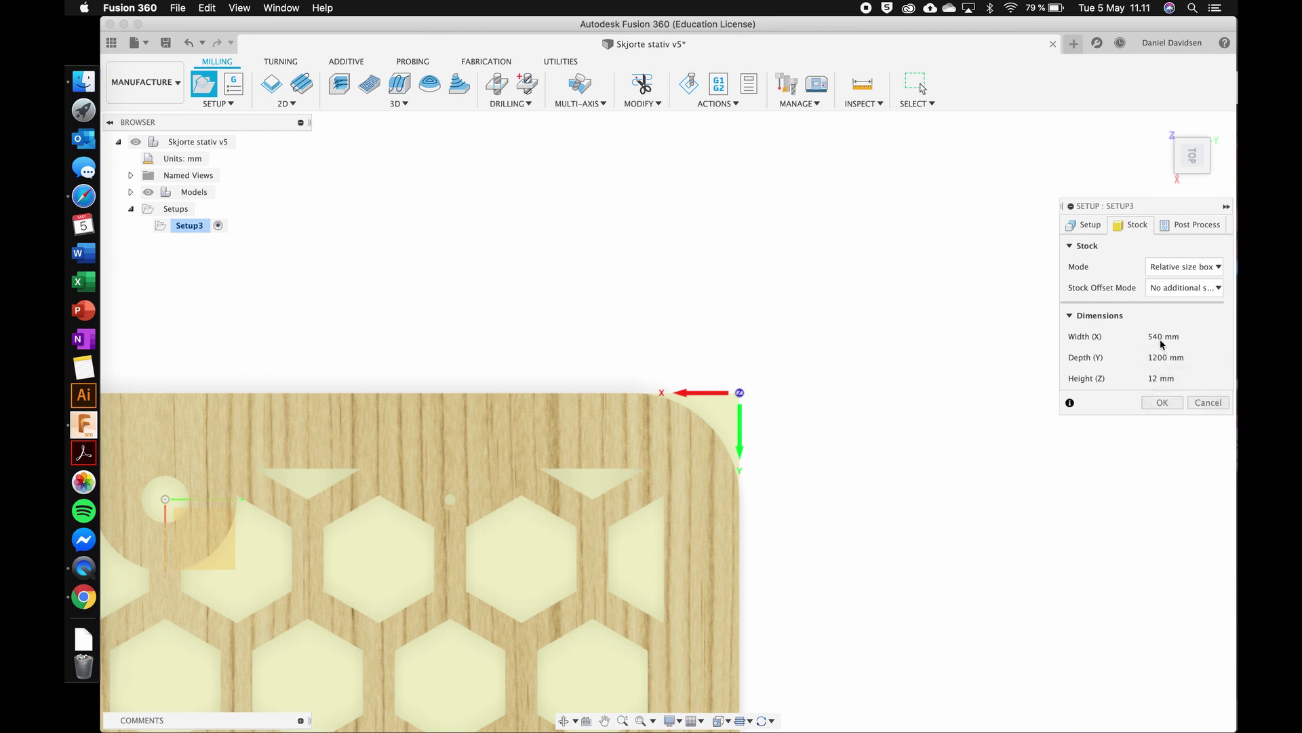
pyautogui.scroll(-5, 930, 447)
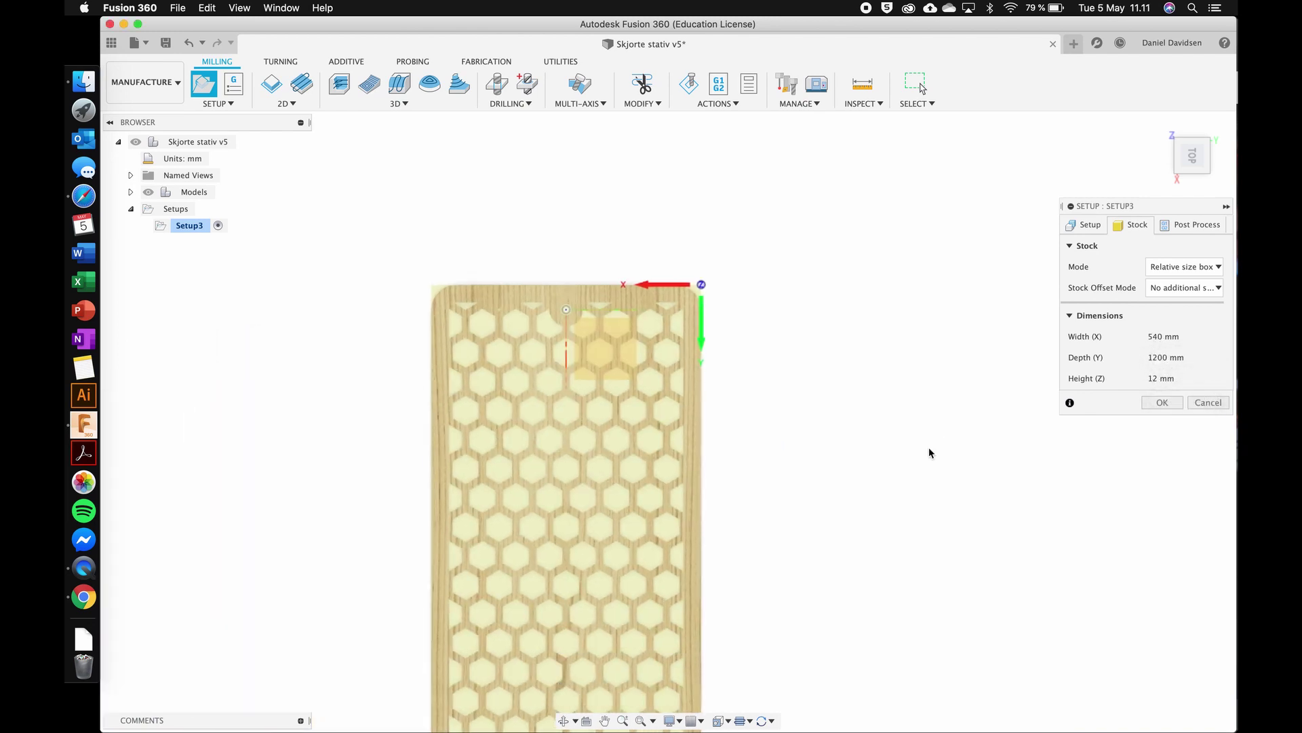
pyautogui.scroll(-5, 930, 448)
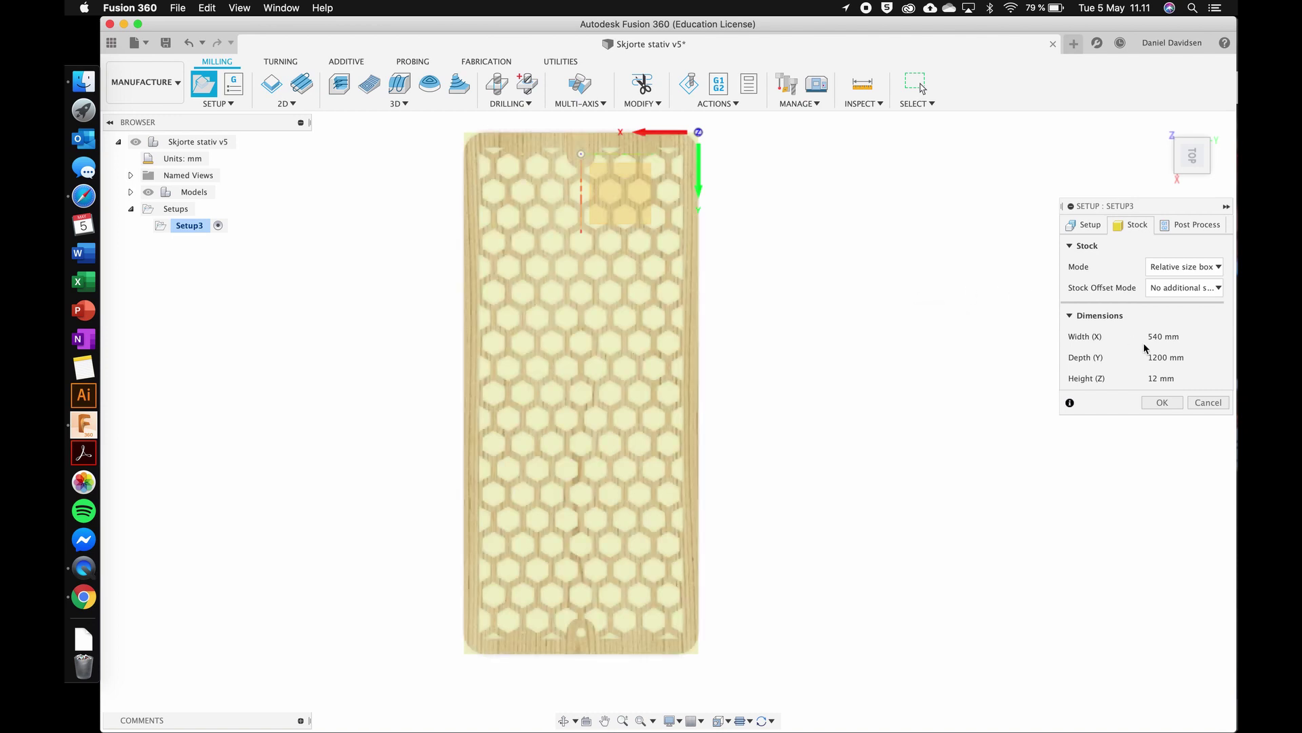
pyautogui.click(1169, 407)
# Step: Examine the honeycomb shelf, its stock and its top face from an angled view
pyautogui.keyDown('shift'); pyautogui.scroll(-10, 804, 341); pyautogui.keyUp('shift')
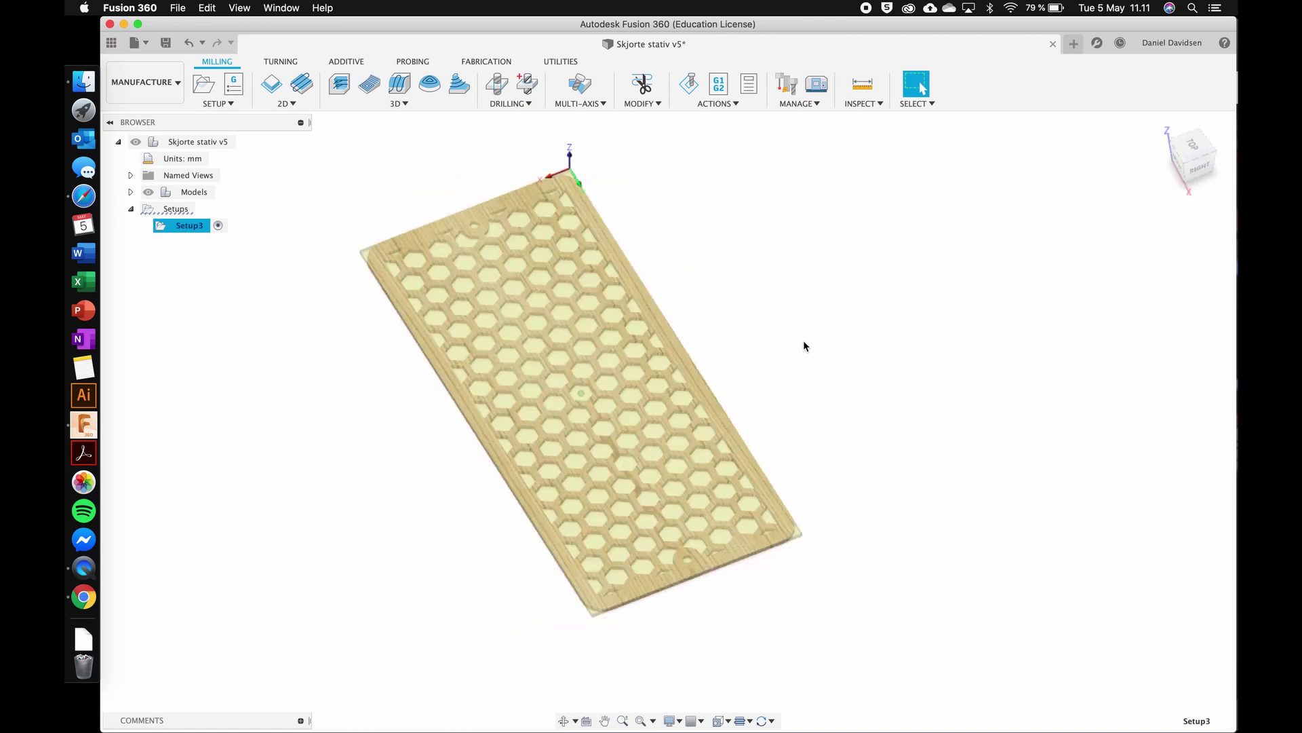
pyautogui.hscroll(-3, 804, 342)
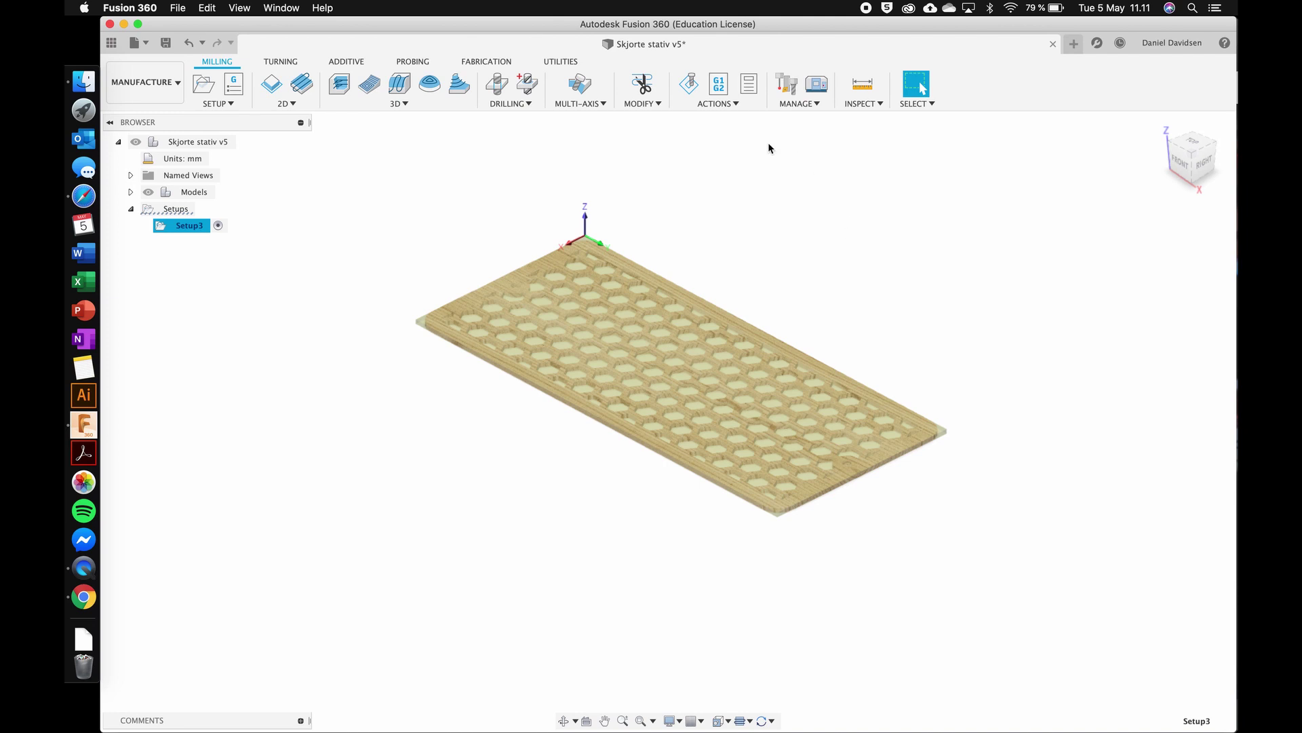
pyautogui.scroll(5, 638, 360)
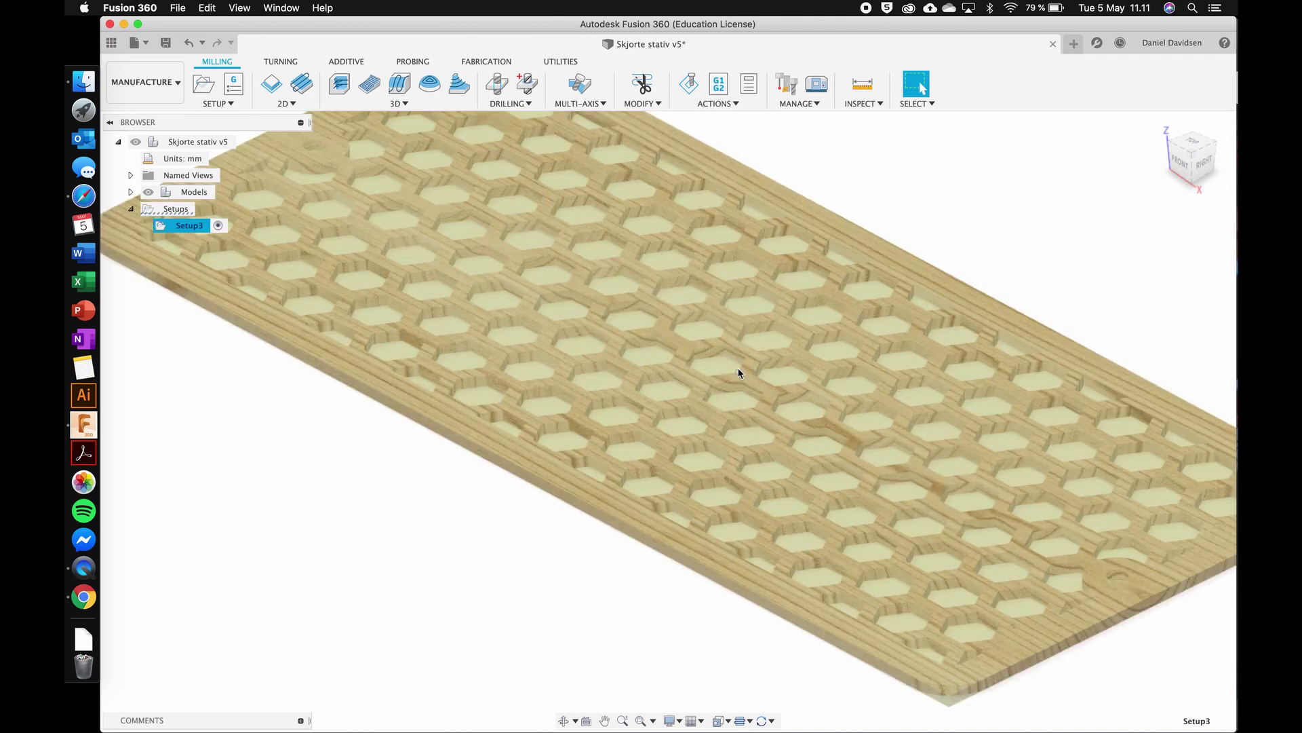
pyautogui.hscroll(3, 738, 368)
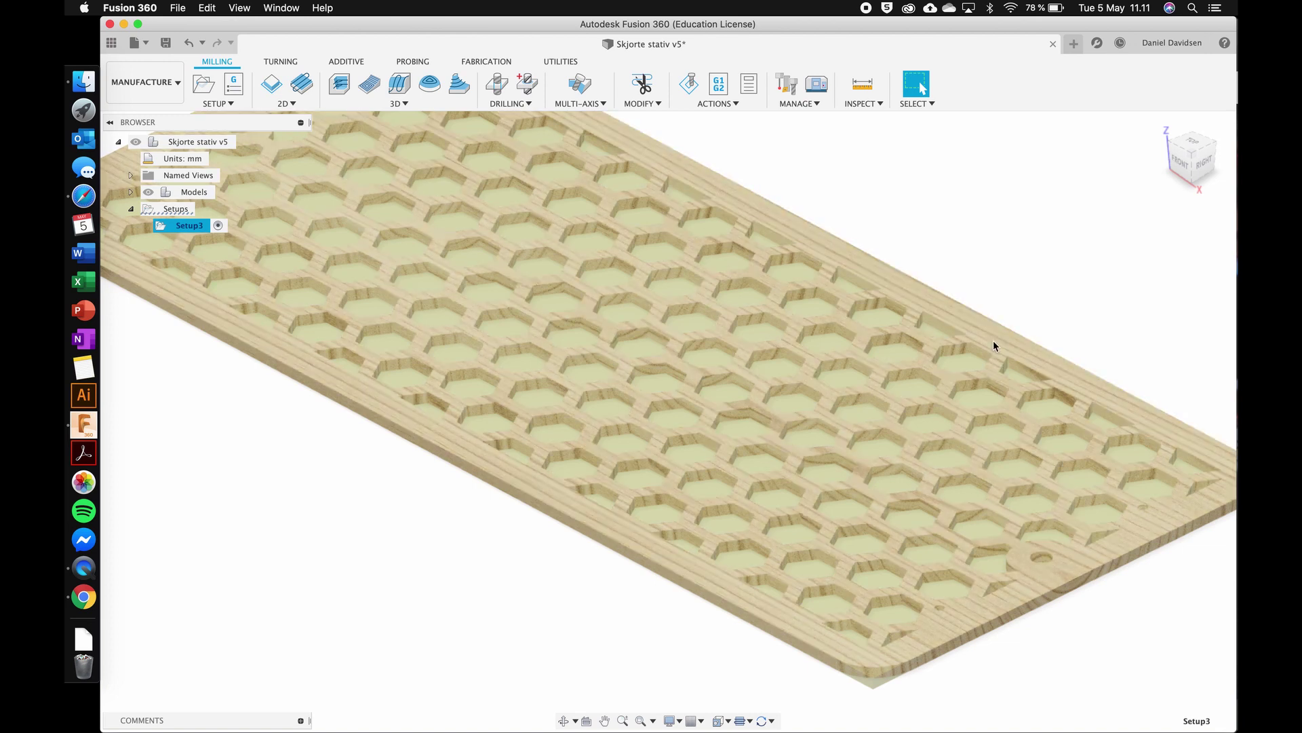
pyautogui.scroll(-5, 937, 342)
pyautogui.click(961, 460)
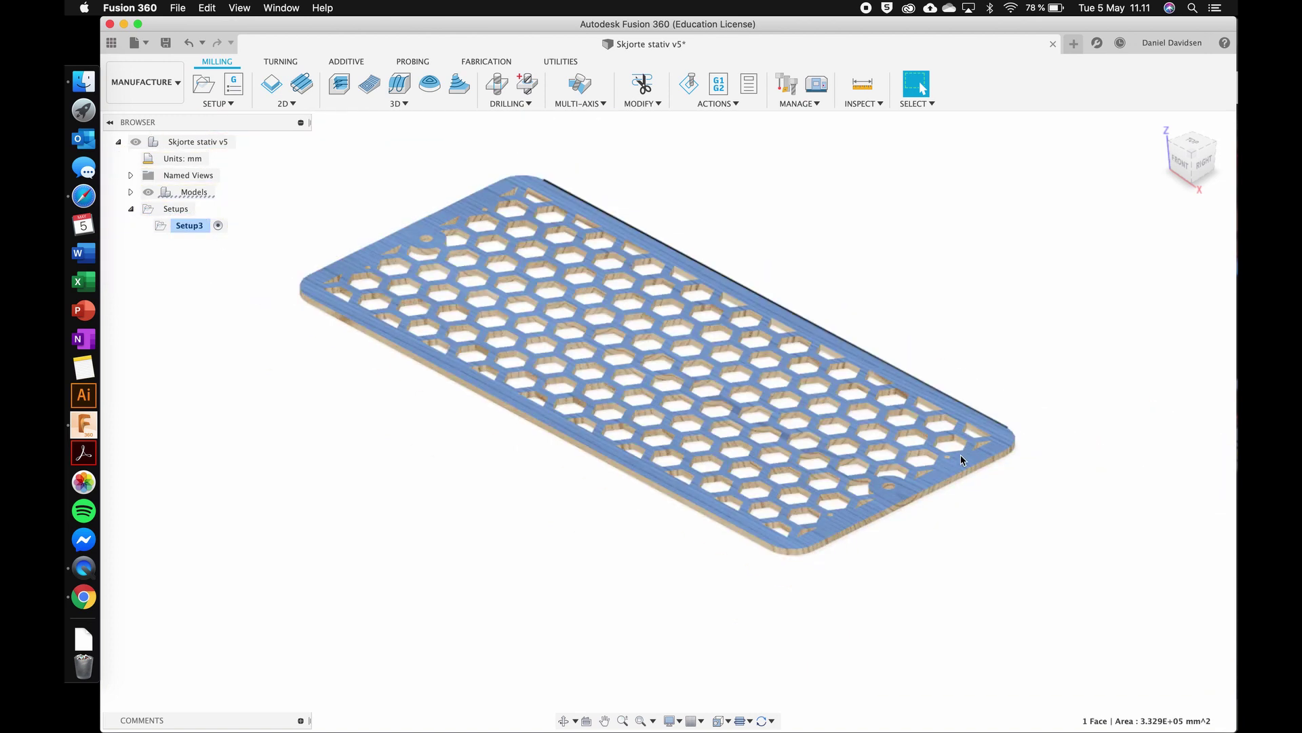
pyautogui.click(1002, 397)
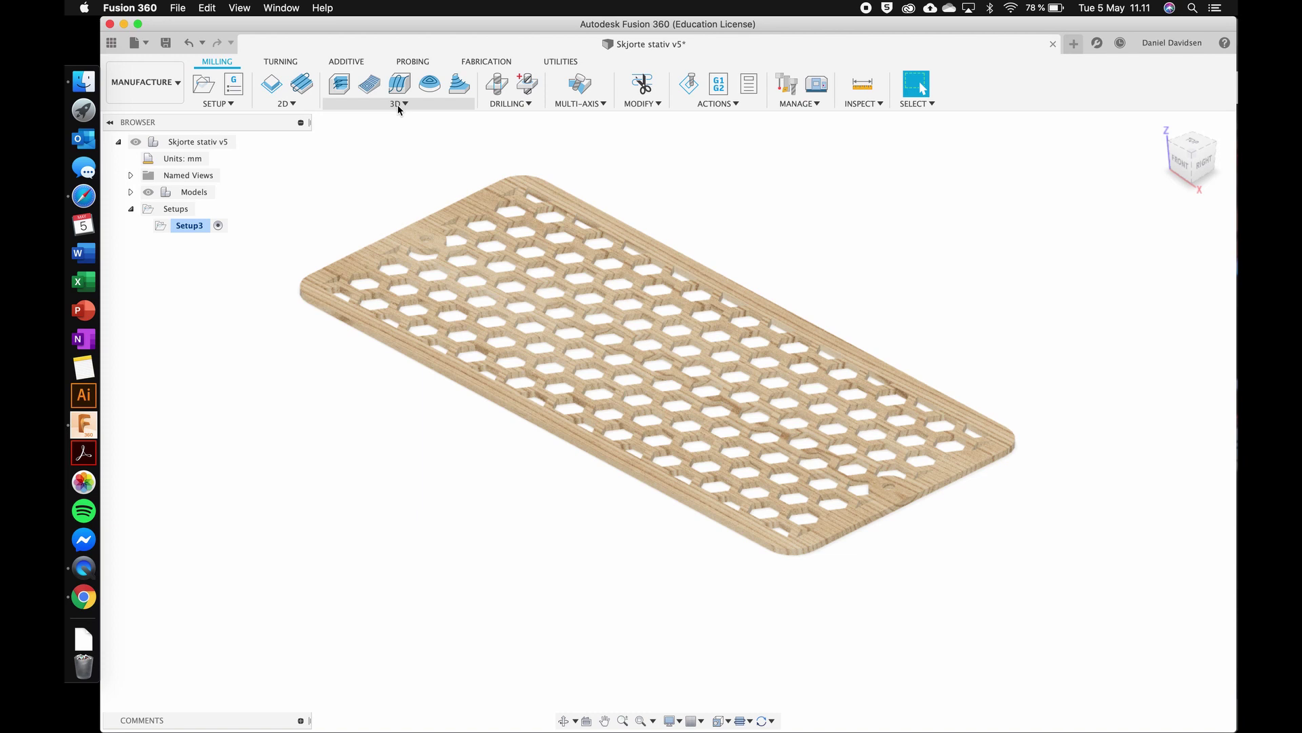
# Step: Start a 3D Contour operation and show the tools of the local RAPTOR library for its tool selection
pyautogui.click(459, 85)
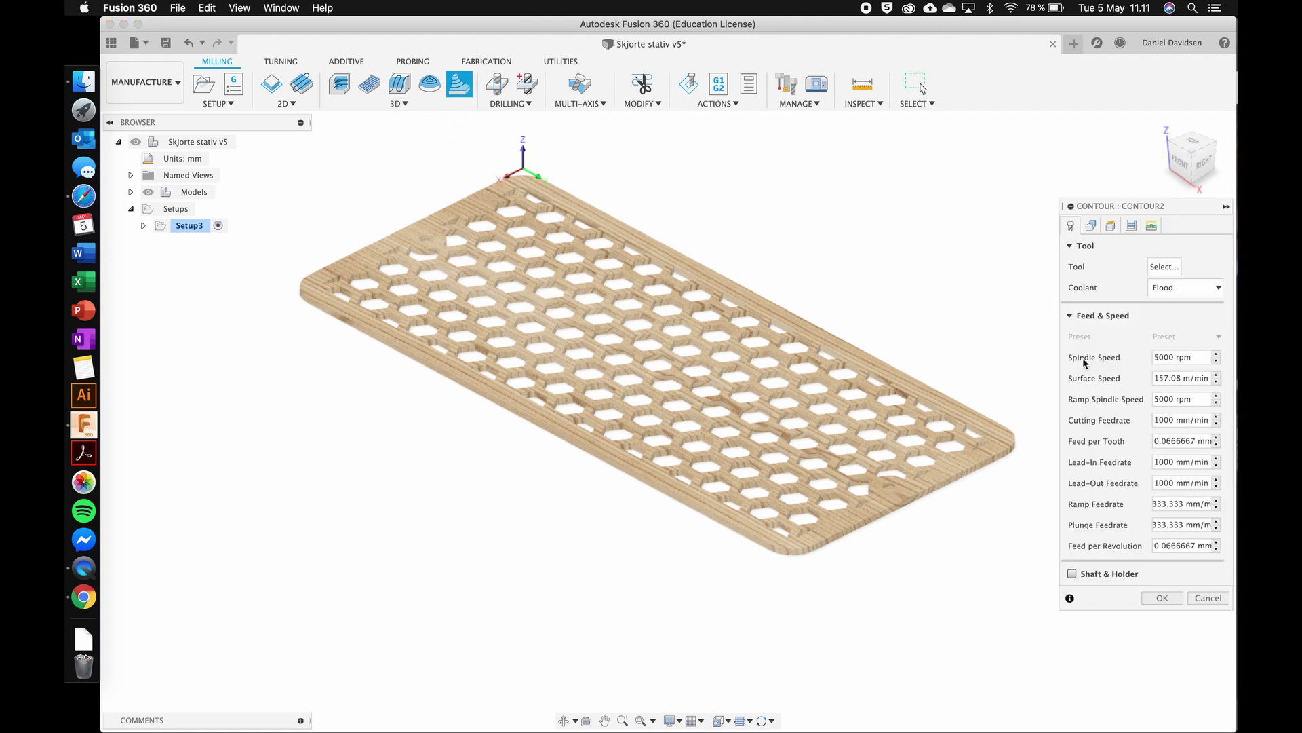
pyautogui.click(1163, 267)
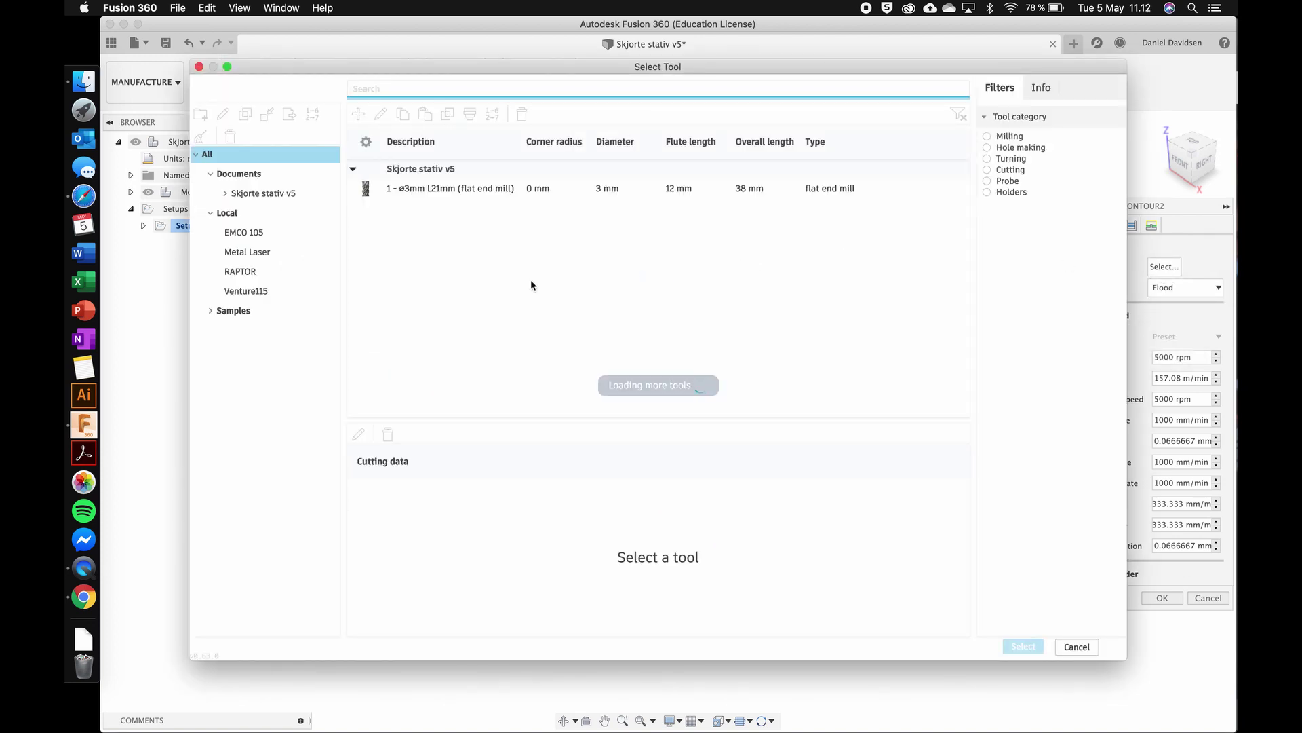
pyautogui.doubleClick(253, 277)
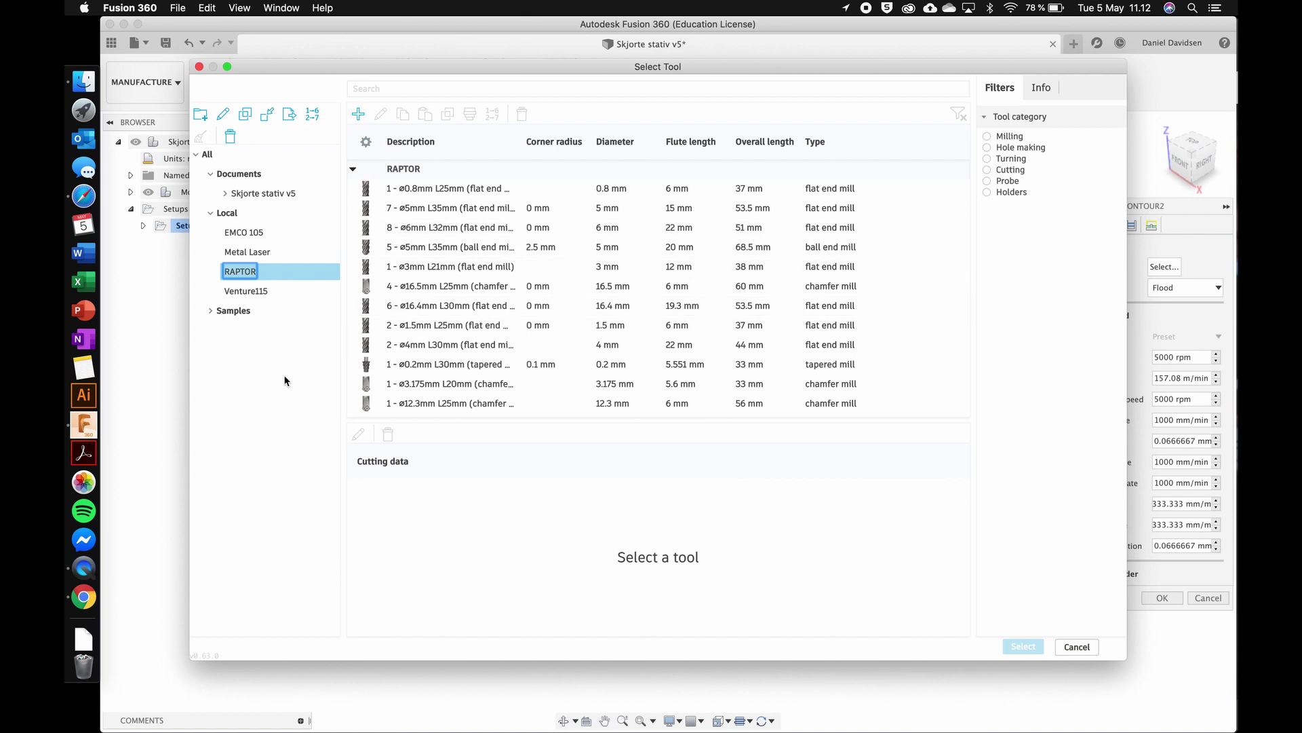
# Step: Try importing RAPTOR TOOL LIB.tools from the Downloads folder into the local tool libraries, then cancel the import
pyautogui.rightClick(236, 215)
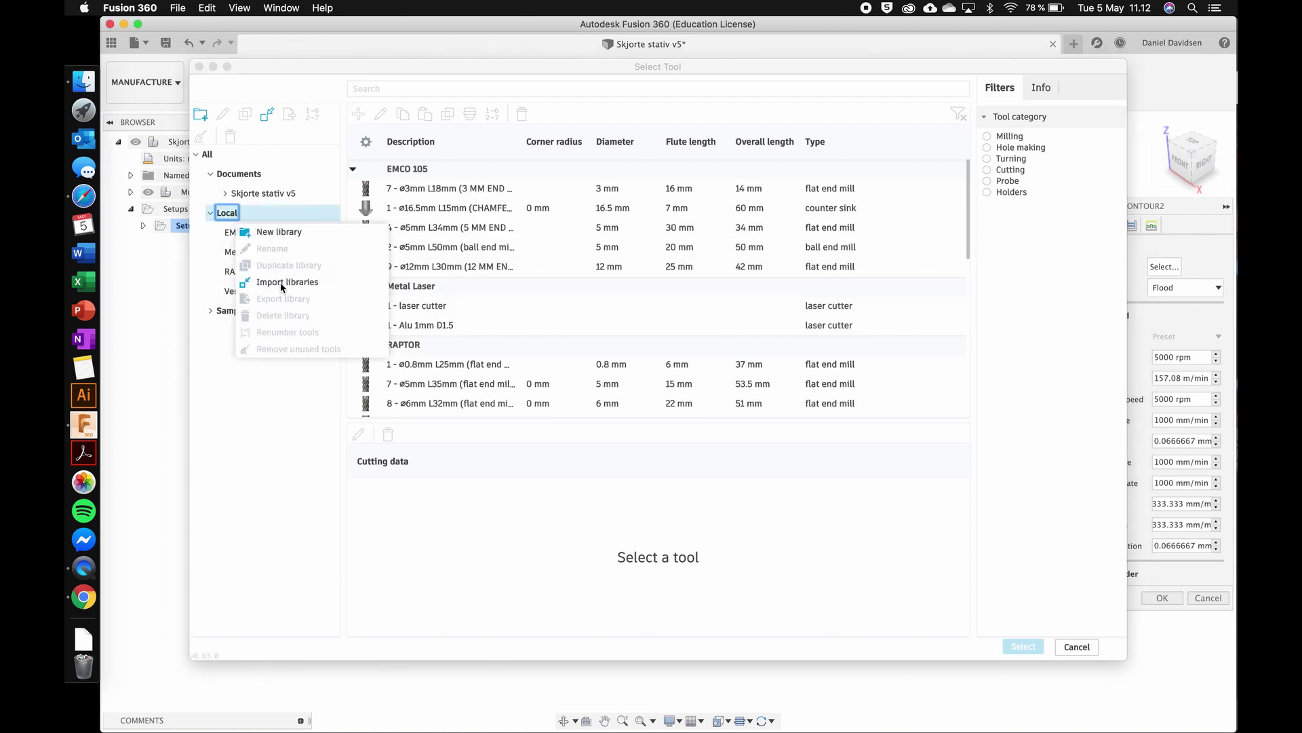
pyautogui.click(380, 282)
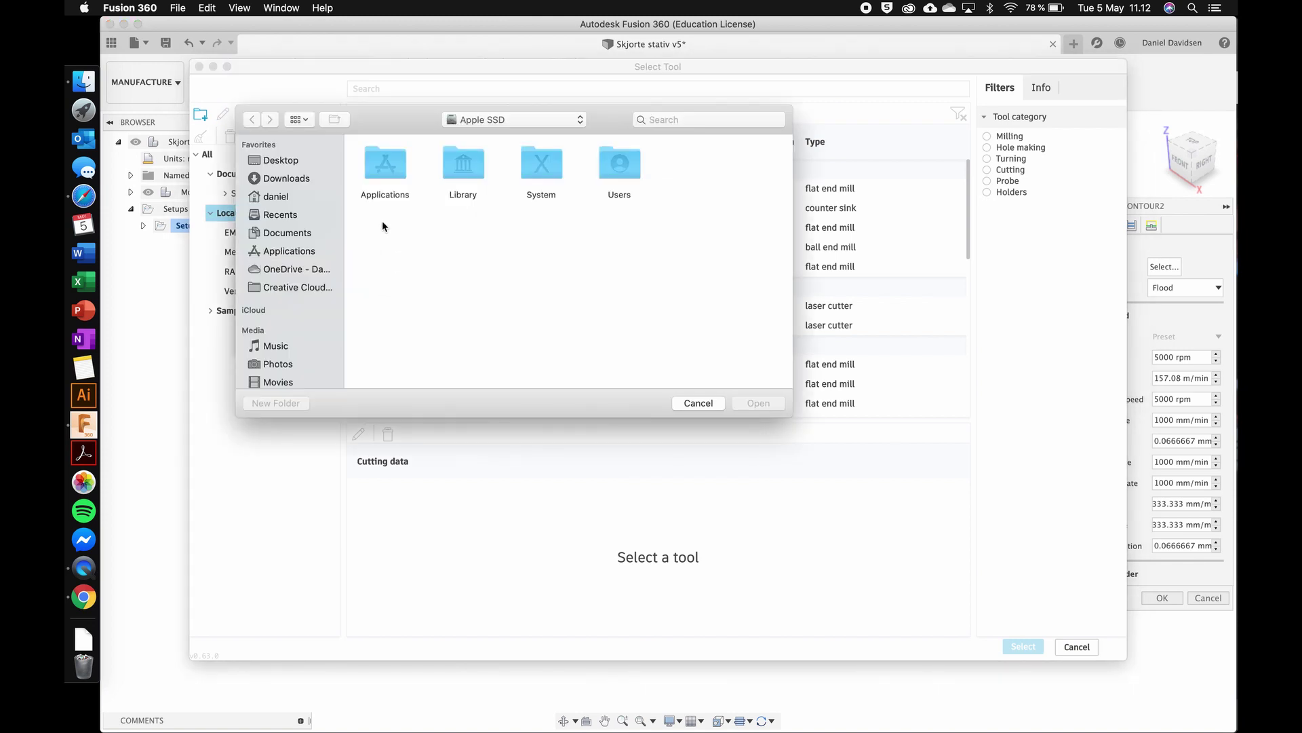
pyautogui.click(291, 179)
pyautogui.click(389, 175)
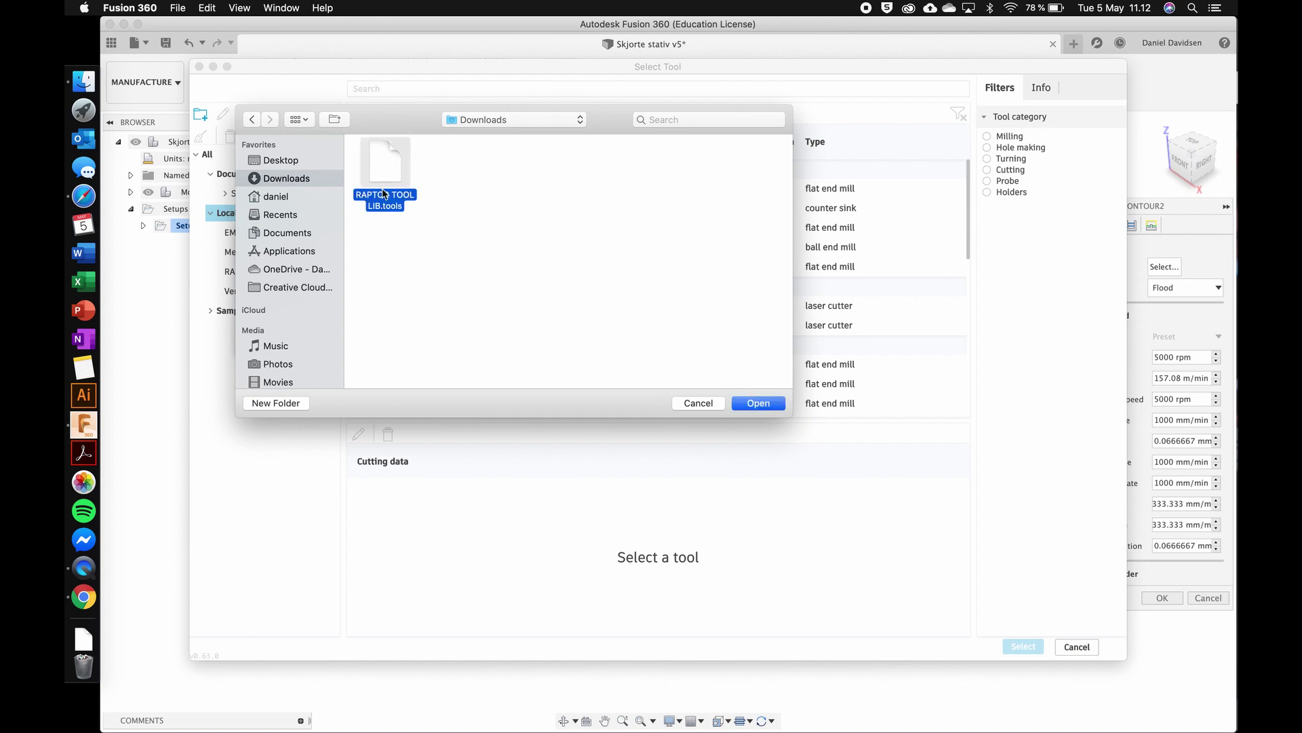
pyautogui.click(698, 403)
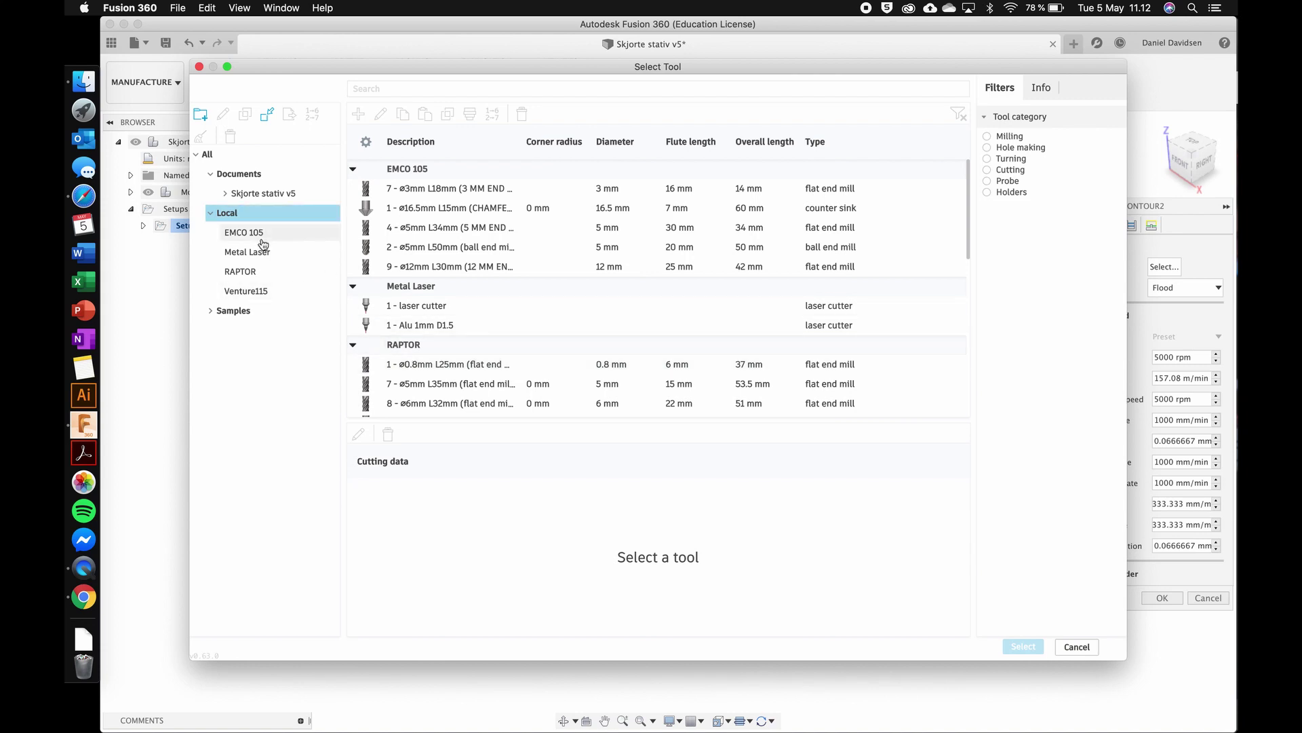
# Step: Choose RAPTOR's 3 mm flat end mill with the Soft wood preset for the contour, then cancel the operation
pyautogui.click(257, 271)
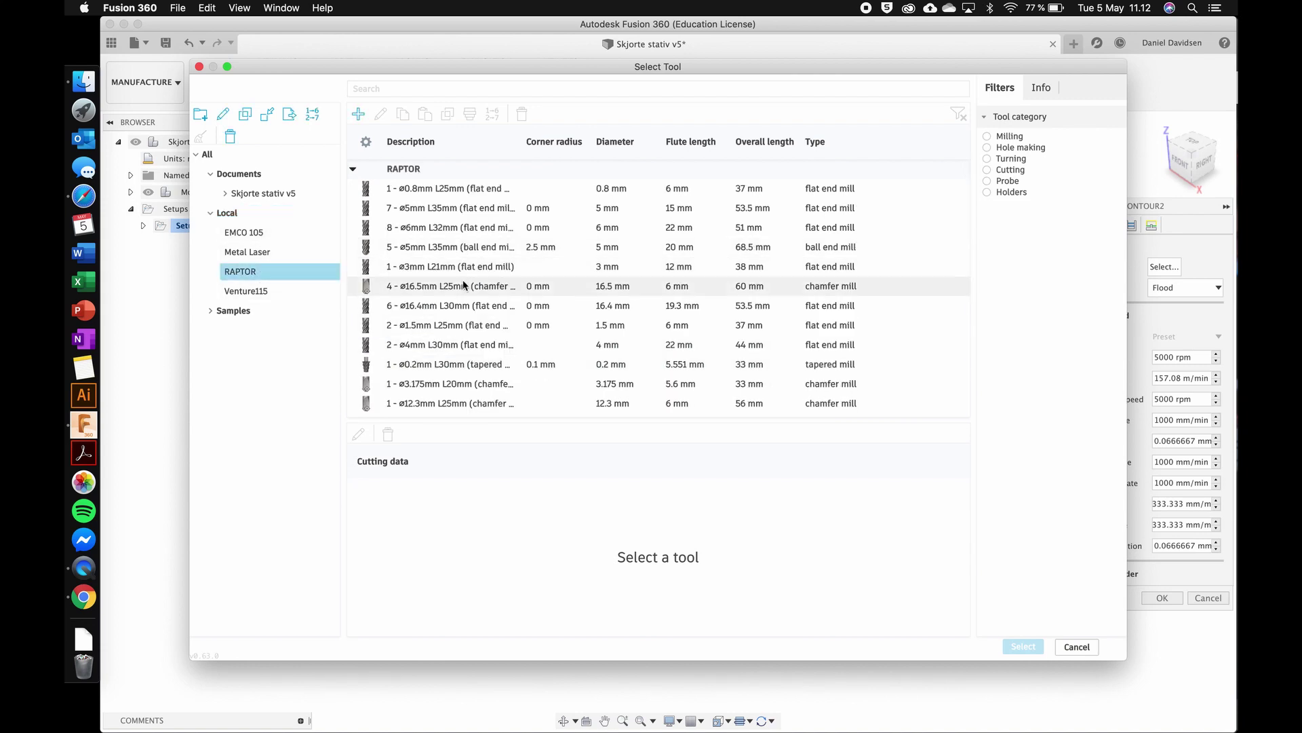
pyautogui.click(412, 267)
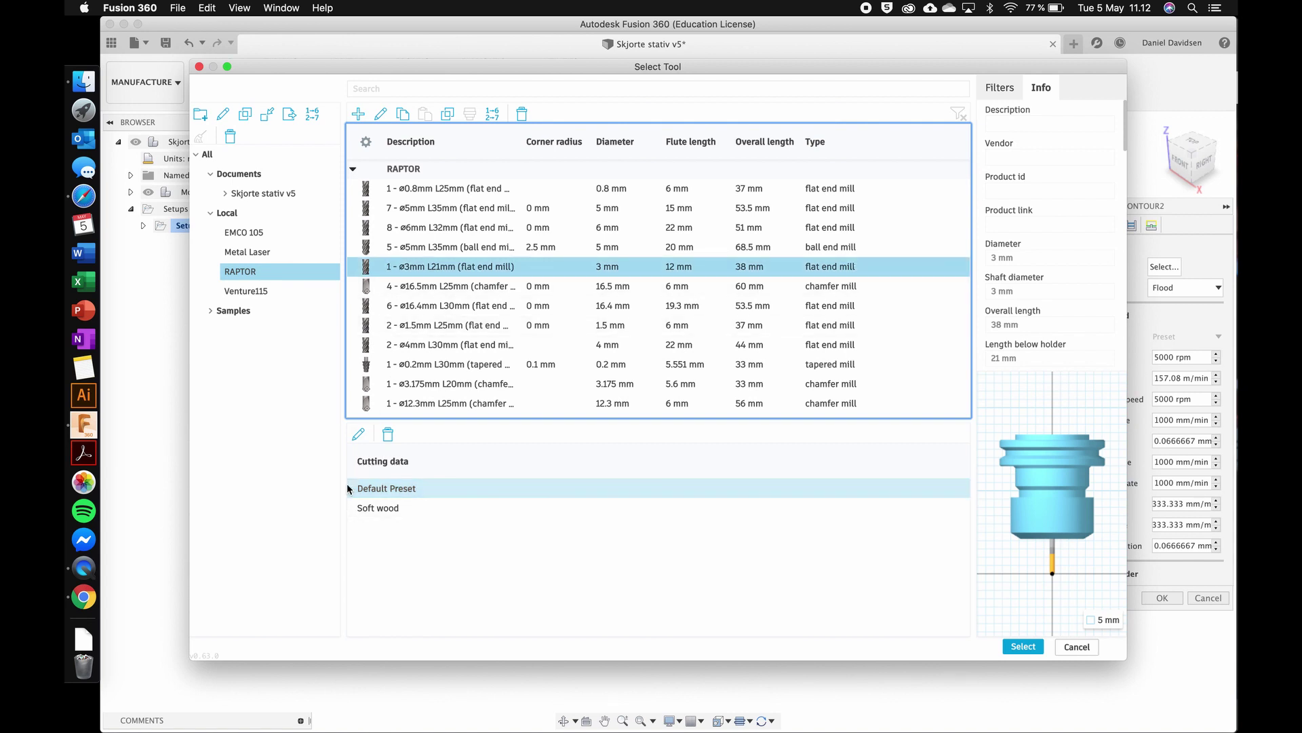
pyautogui.click(420, 515)
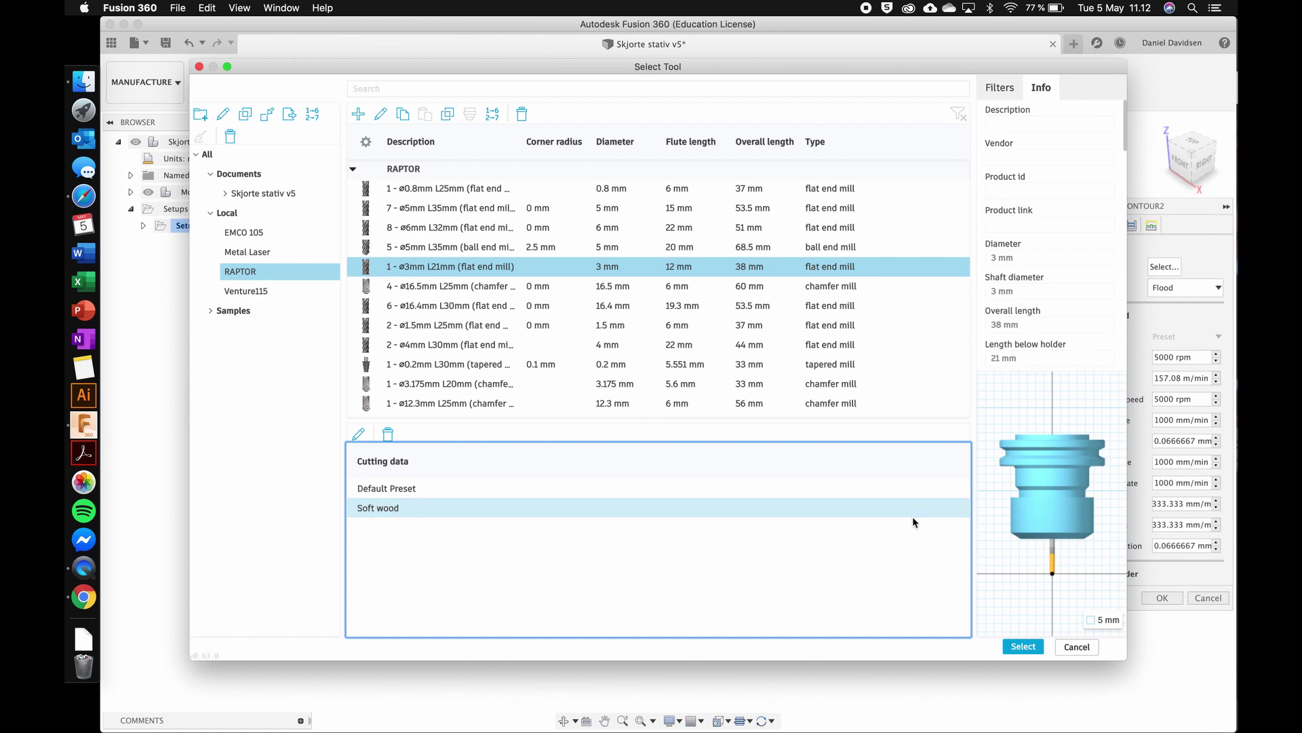
pyautogui.click(1023, 644)
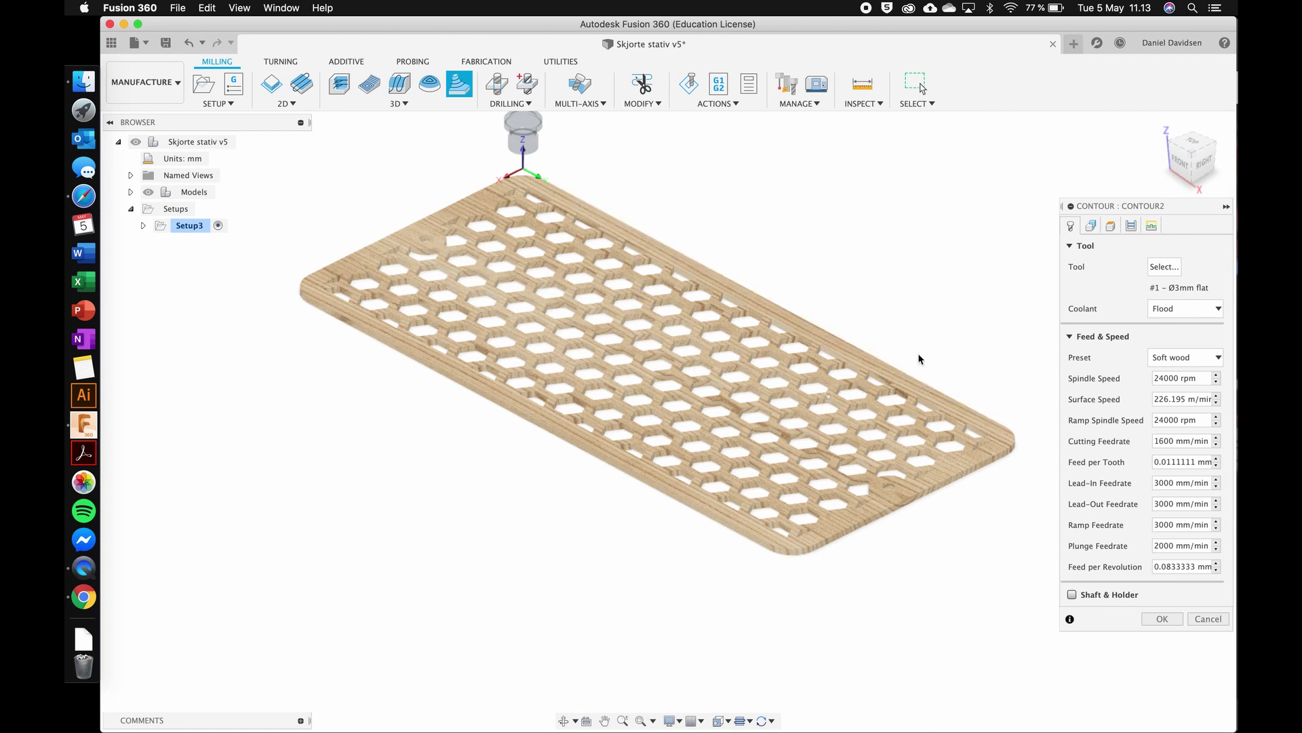
pyautogui.click(1208, 619)
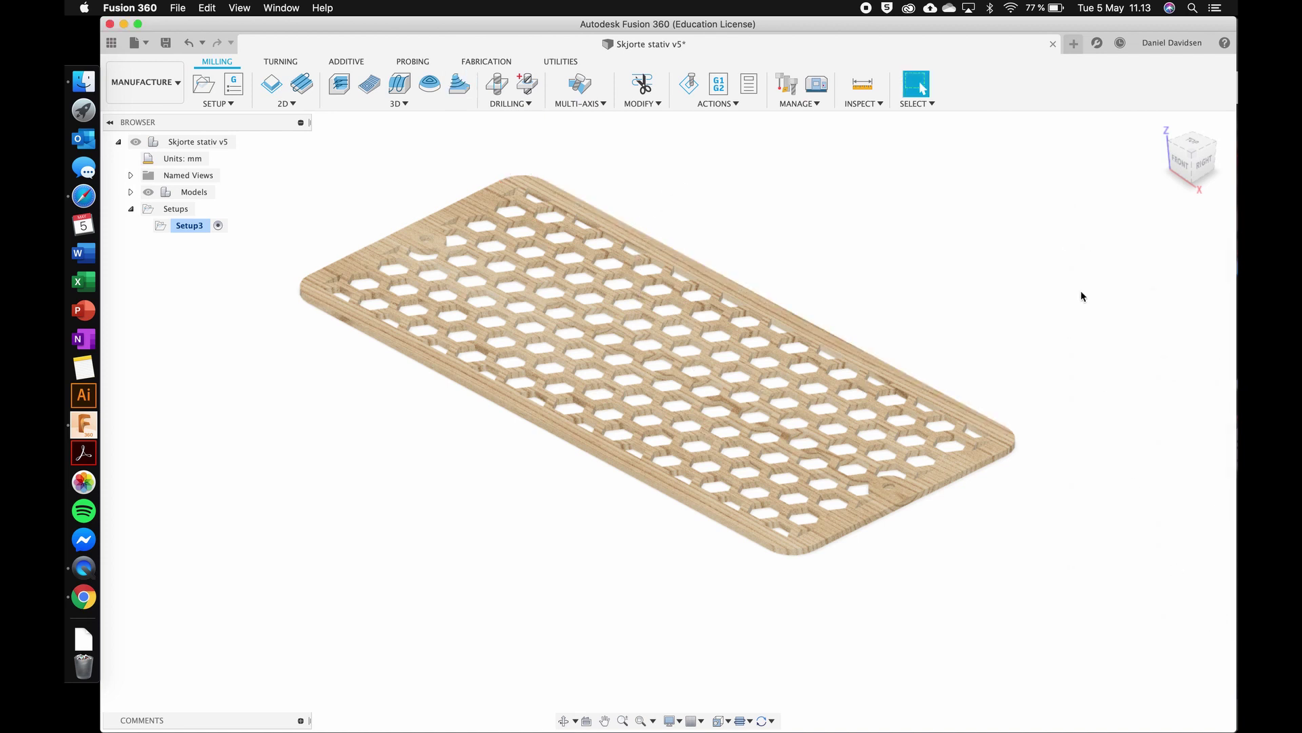
# Step: Review the preview features in the preferences, checking the Manufacture options such as Tool Library, and close the preferences
pyautogui.click(1166, 43)
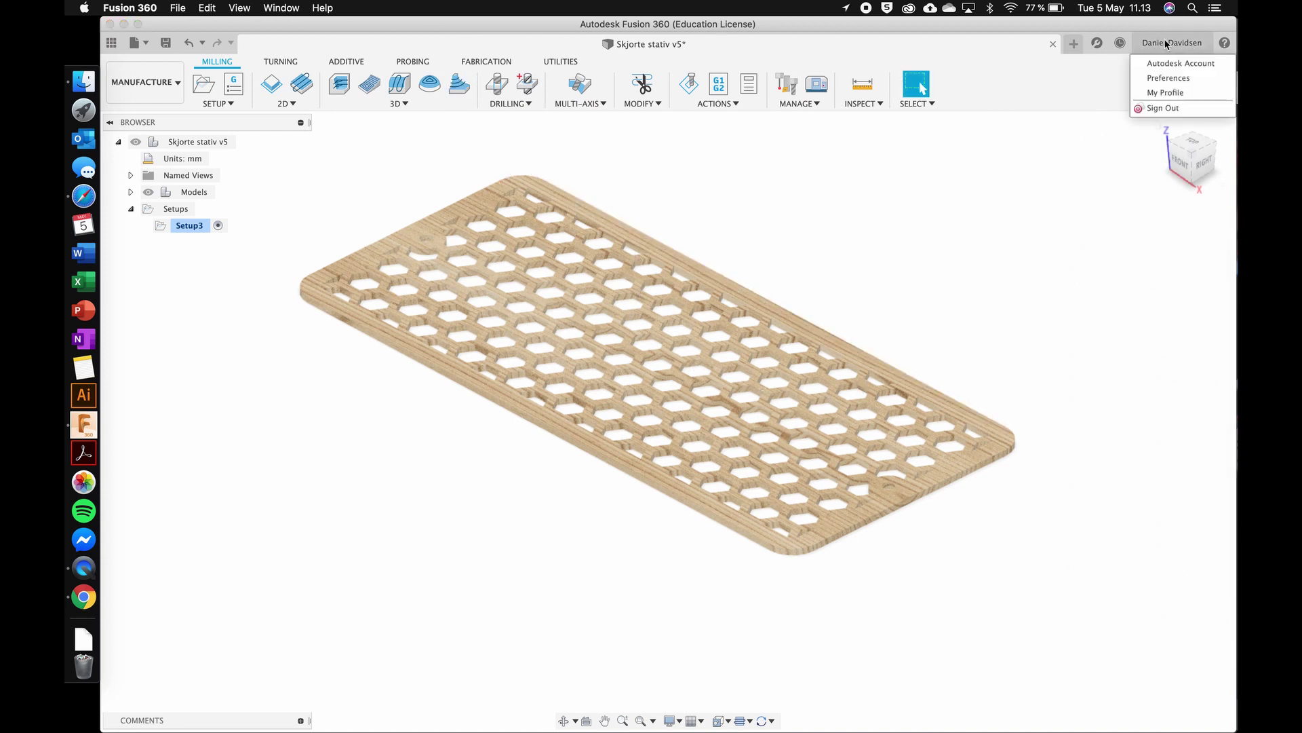
pyautogui.click(1170, 63)
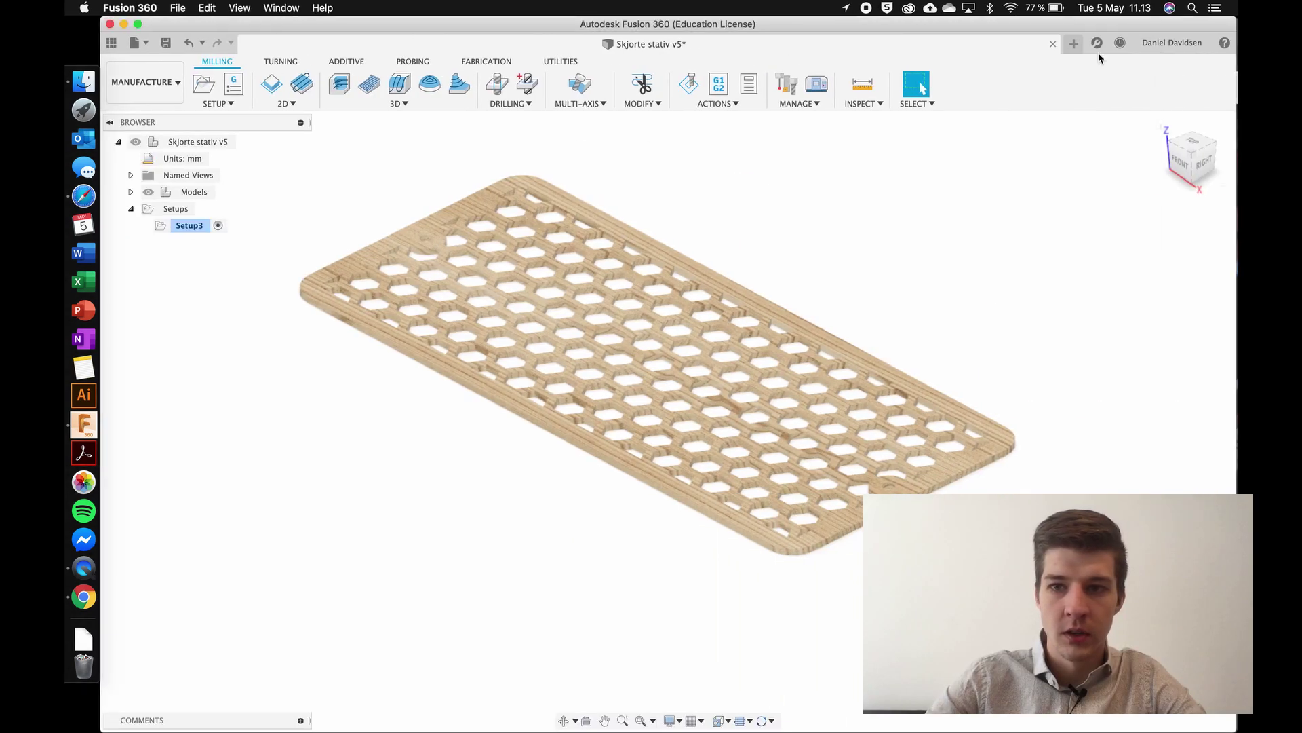
pyautogui.click(1168, 43)
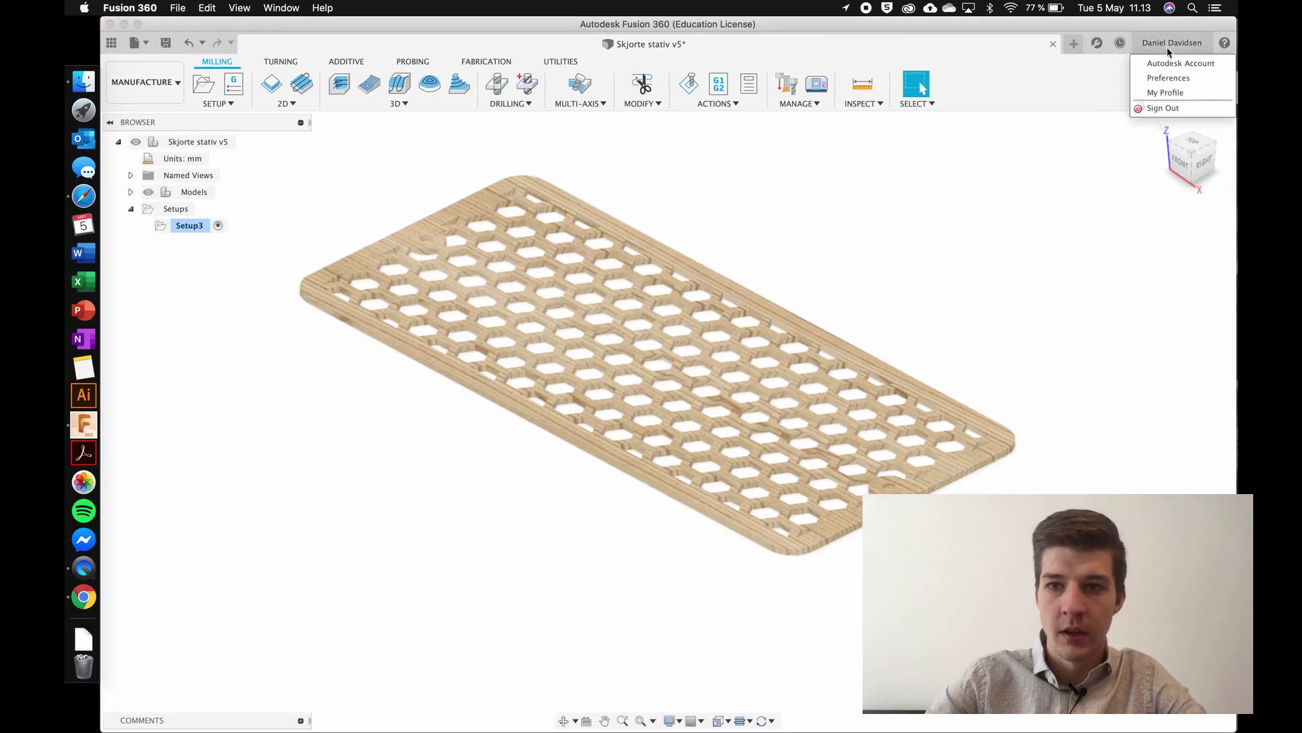
pyautogui.click(1168, 81)
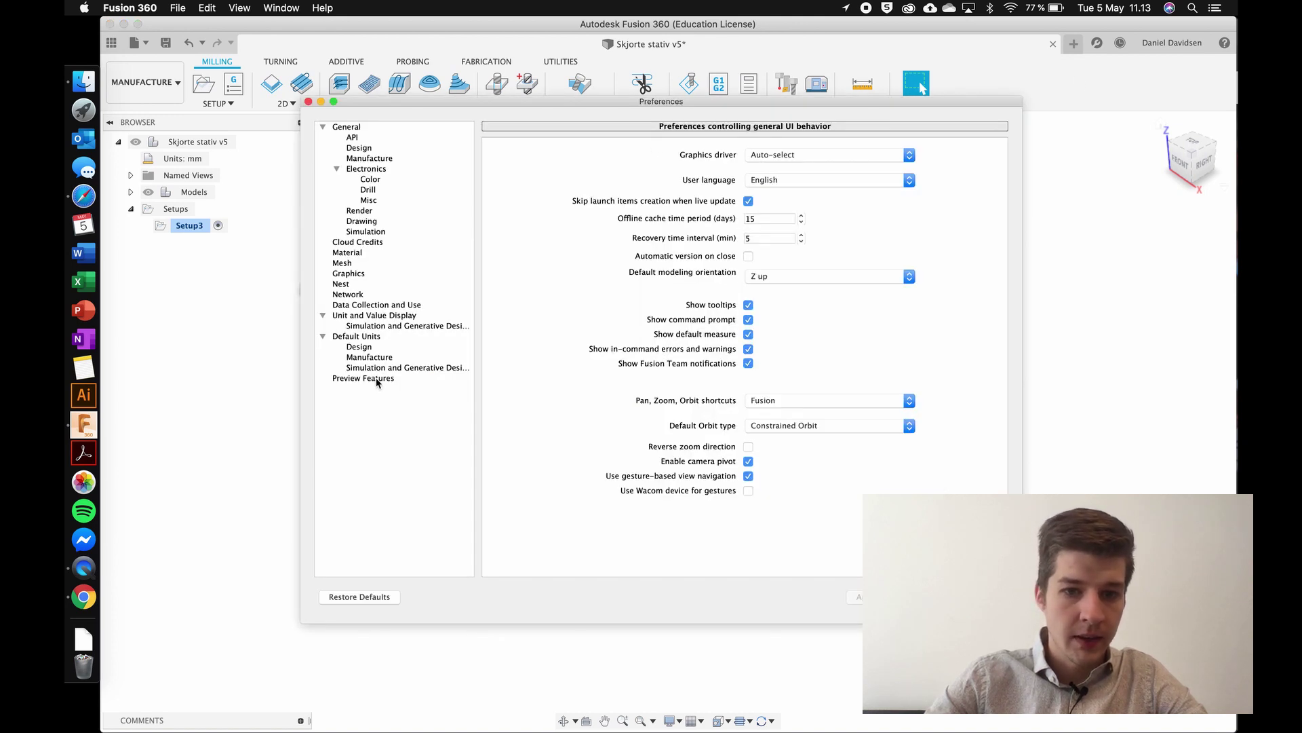
pyautogui.click(376, 379)
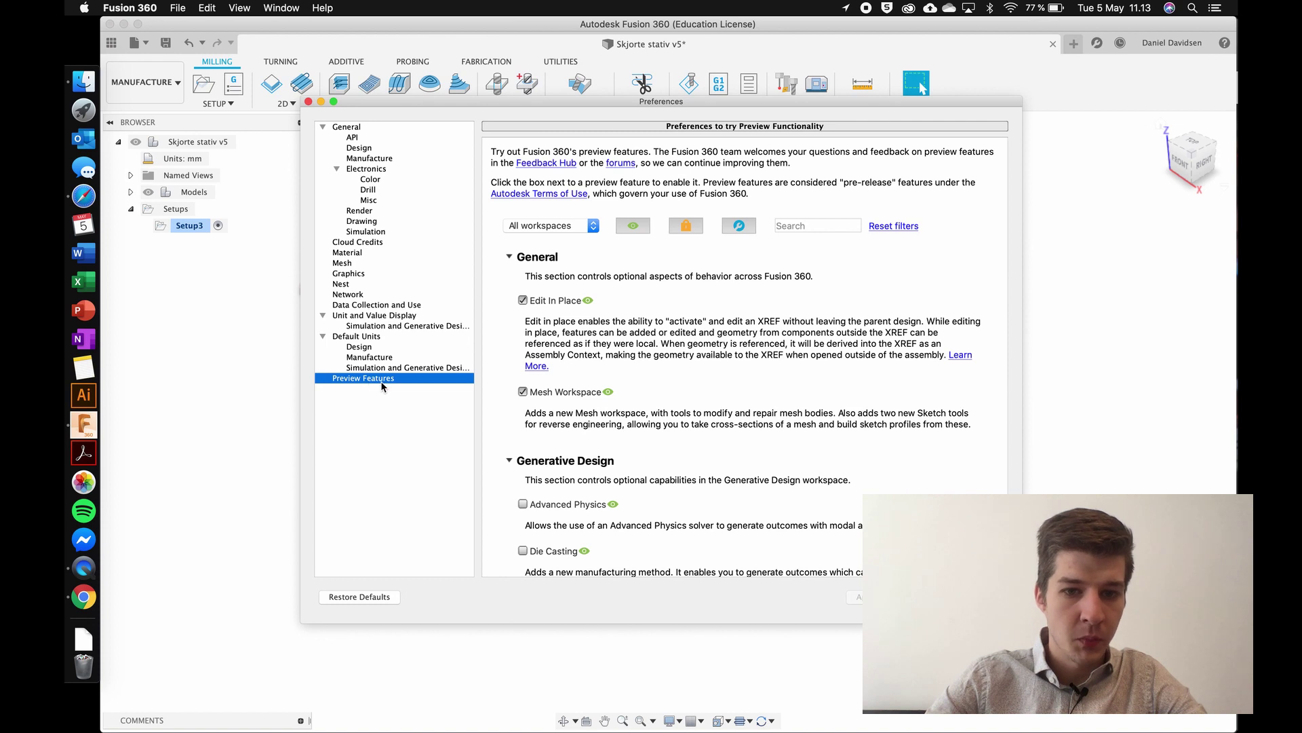
pyautogui.scroll(-10, 599, 357)
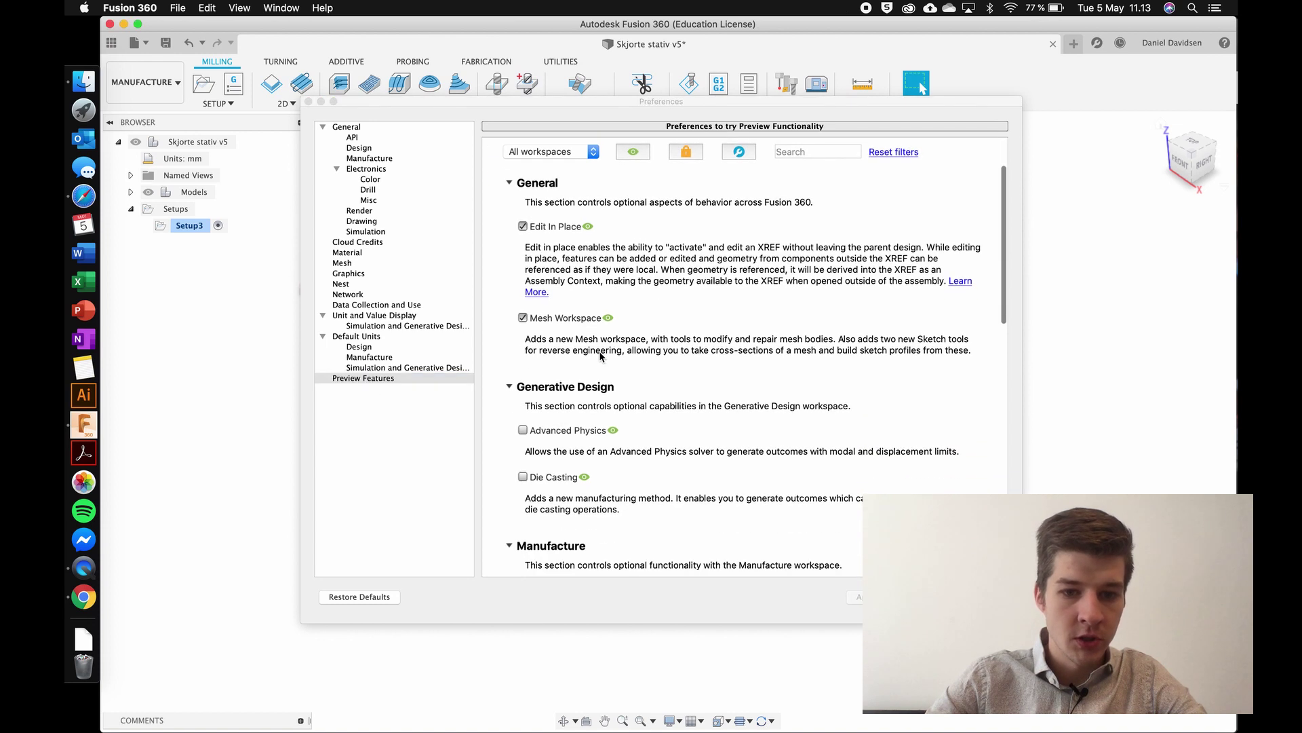
pyautogui.scroll(-3, 599, 356)
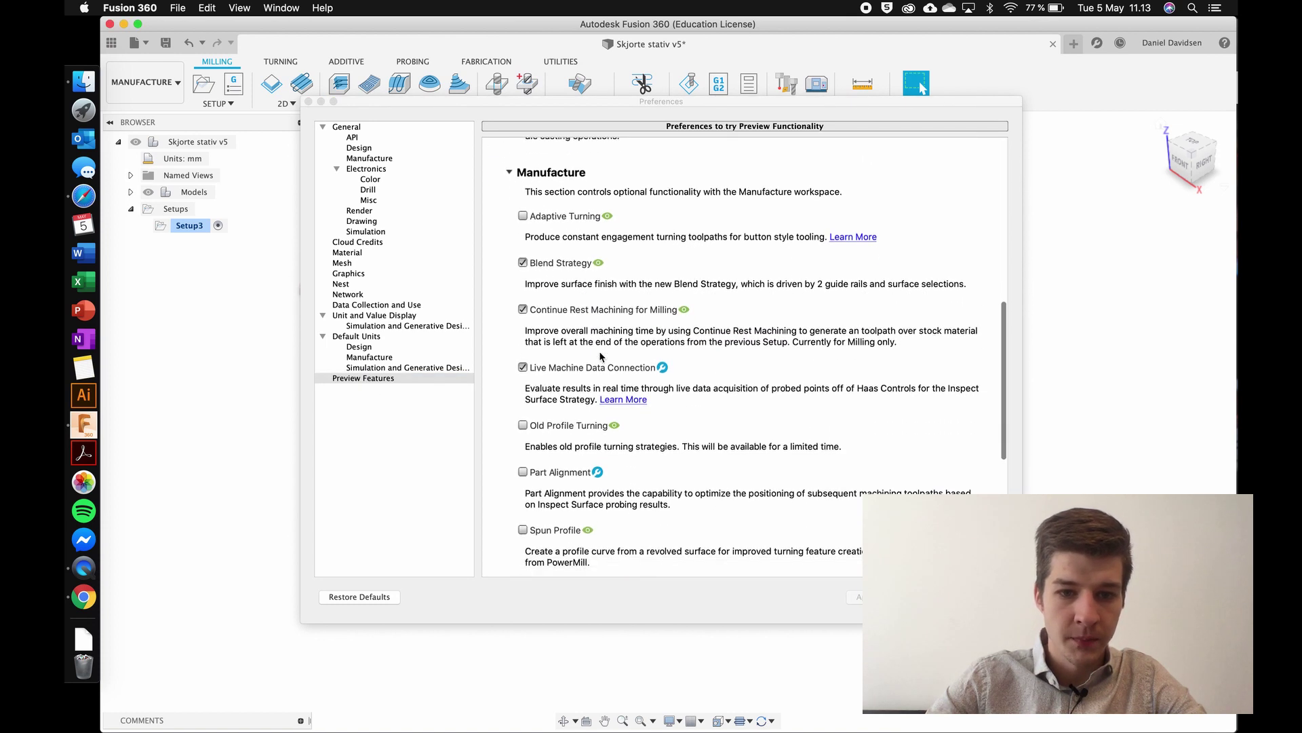
pyautogui.scroll(-10, 651, 310)
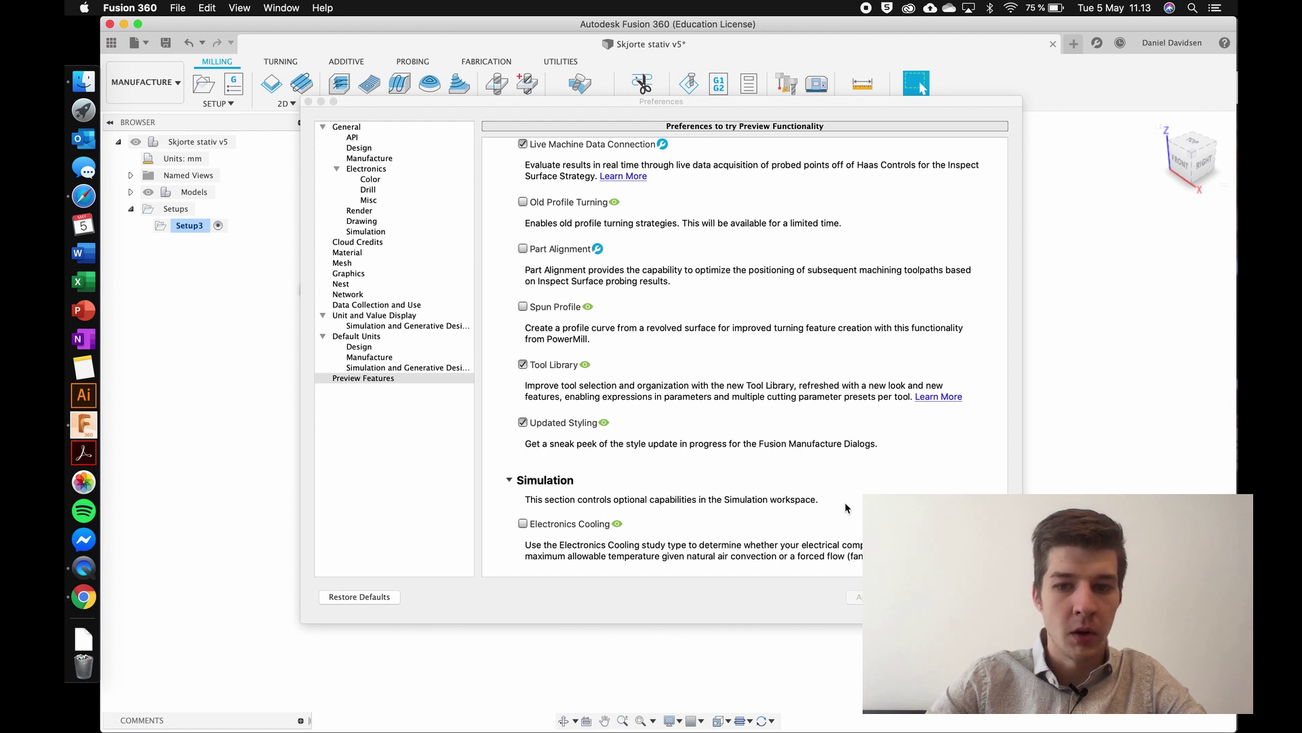
pyautogui.click(965, 597)
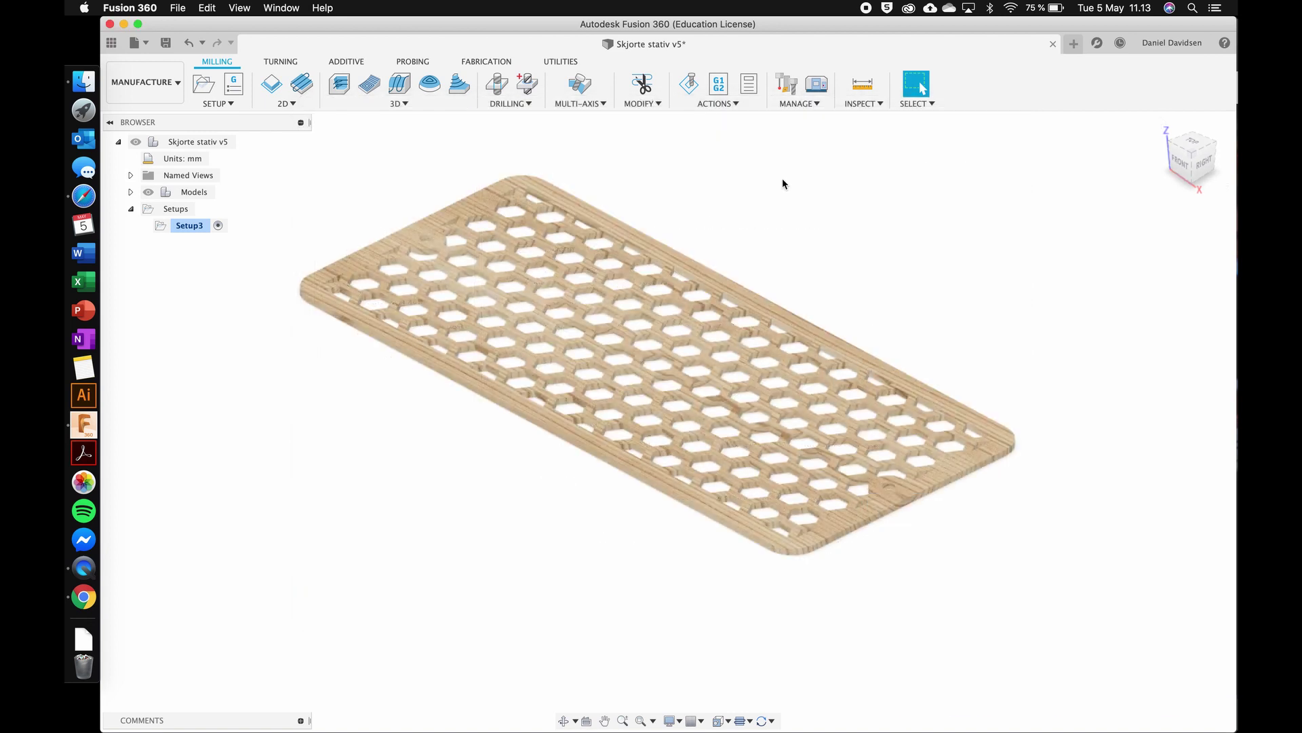
# Step: Start a 3D Contour operation with RAPTOR's 3 mm flat end mill and its Soft wood cutting preset
pyautogui.click(460, 87)
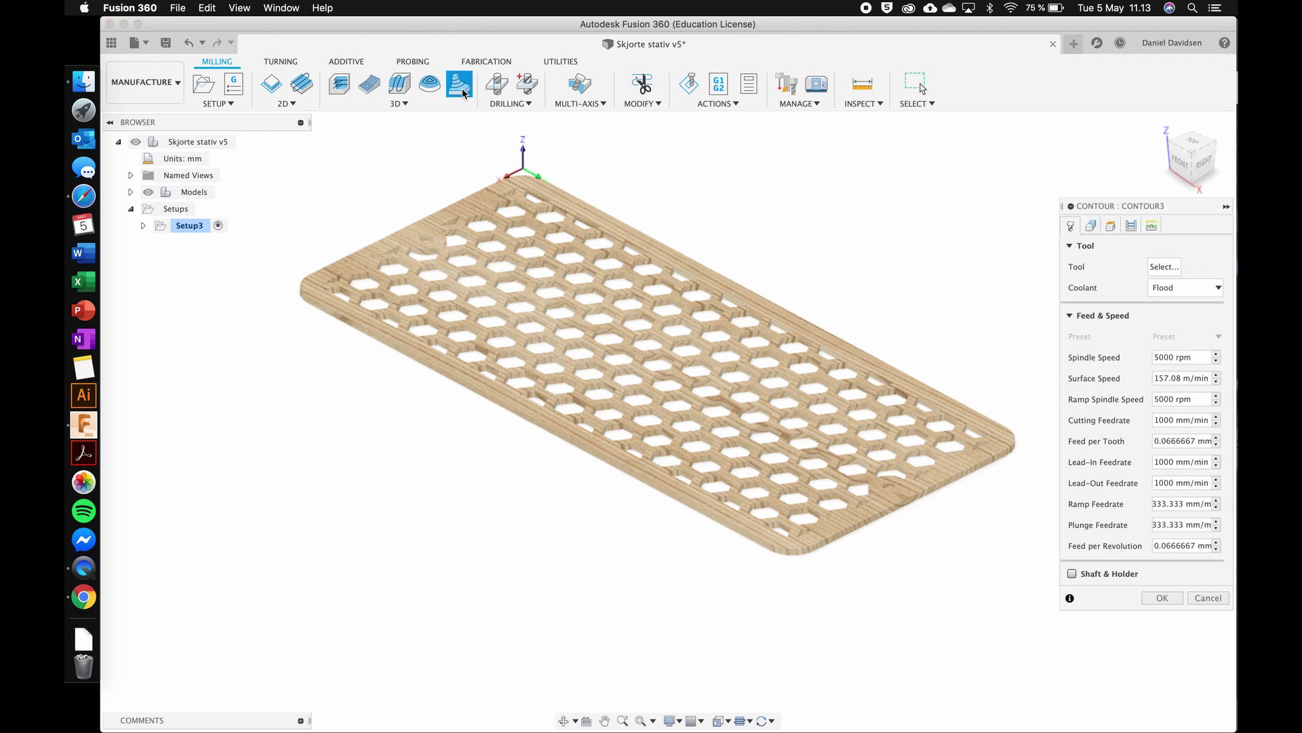
pyautogui.click(1157, 268)
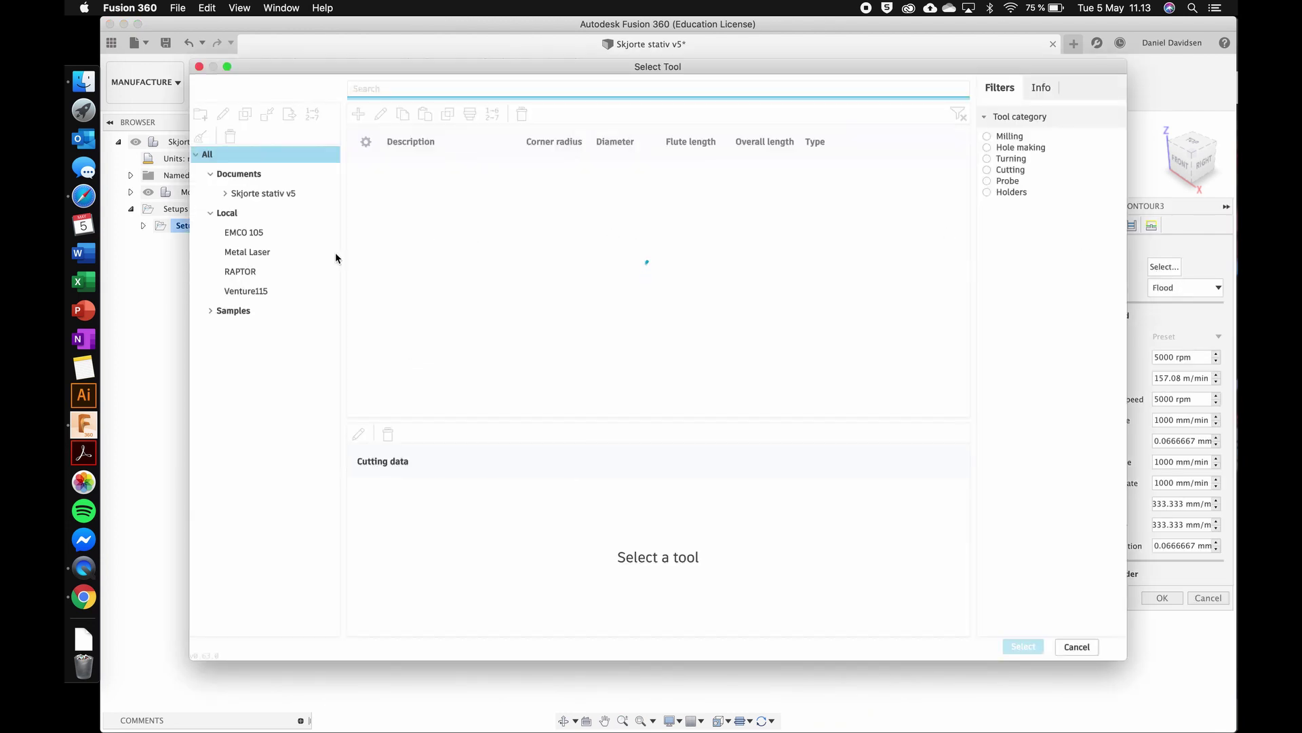
pyautogui.click(274, 274)
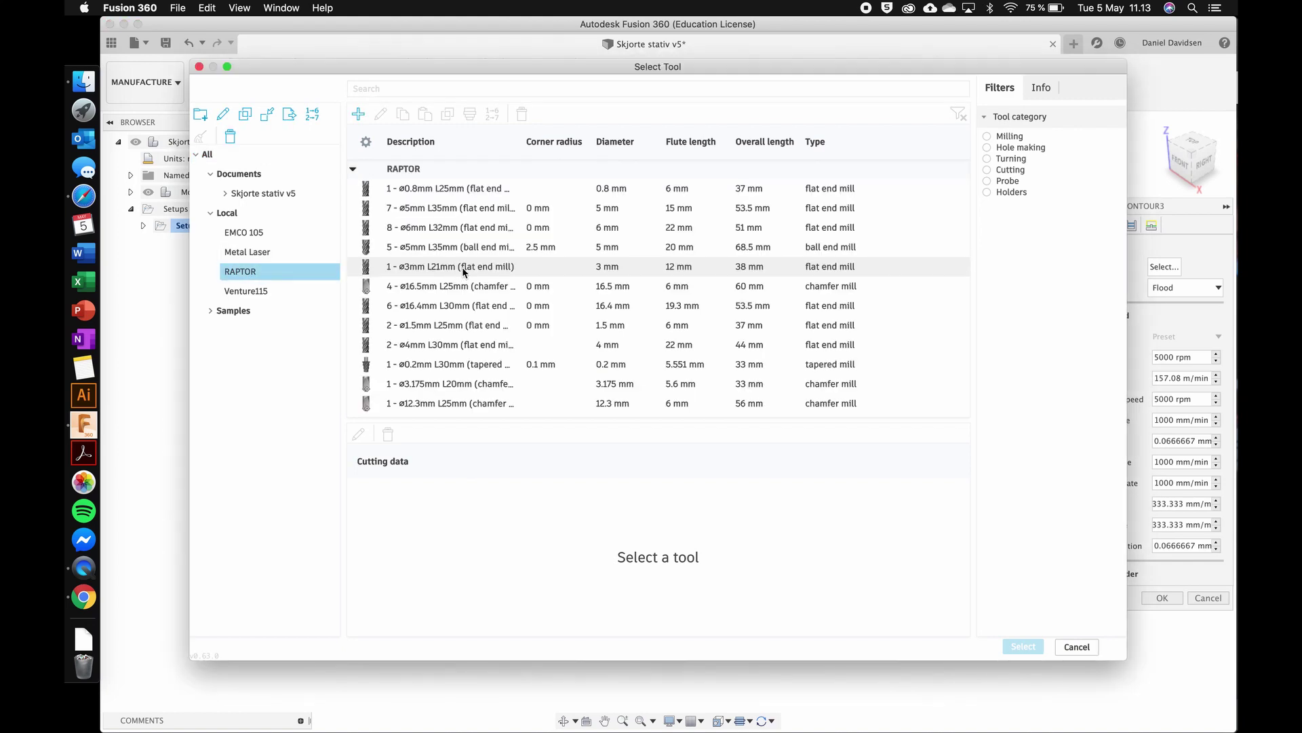
pyautogui.click(449, 271)
pyautogui.click(416, 504)
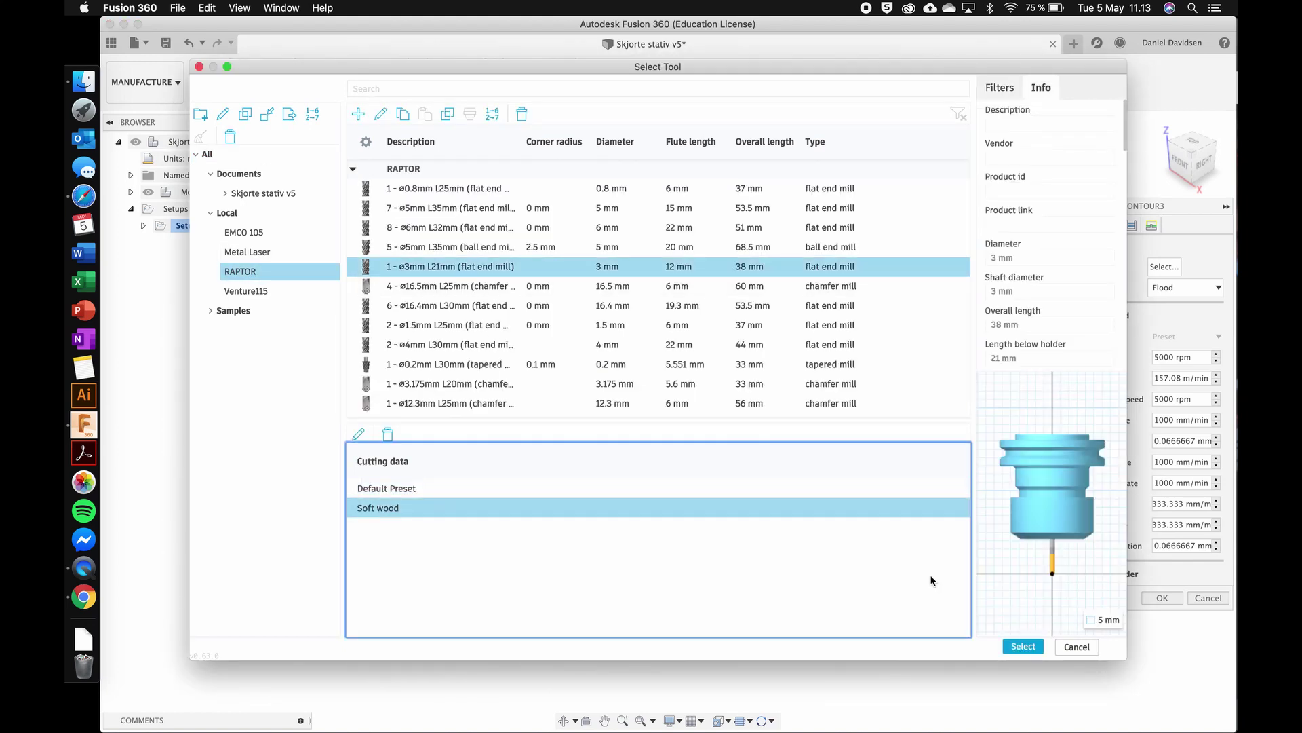
pyautogui.click(1022, 644)
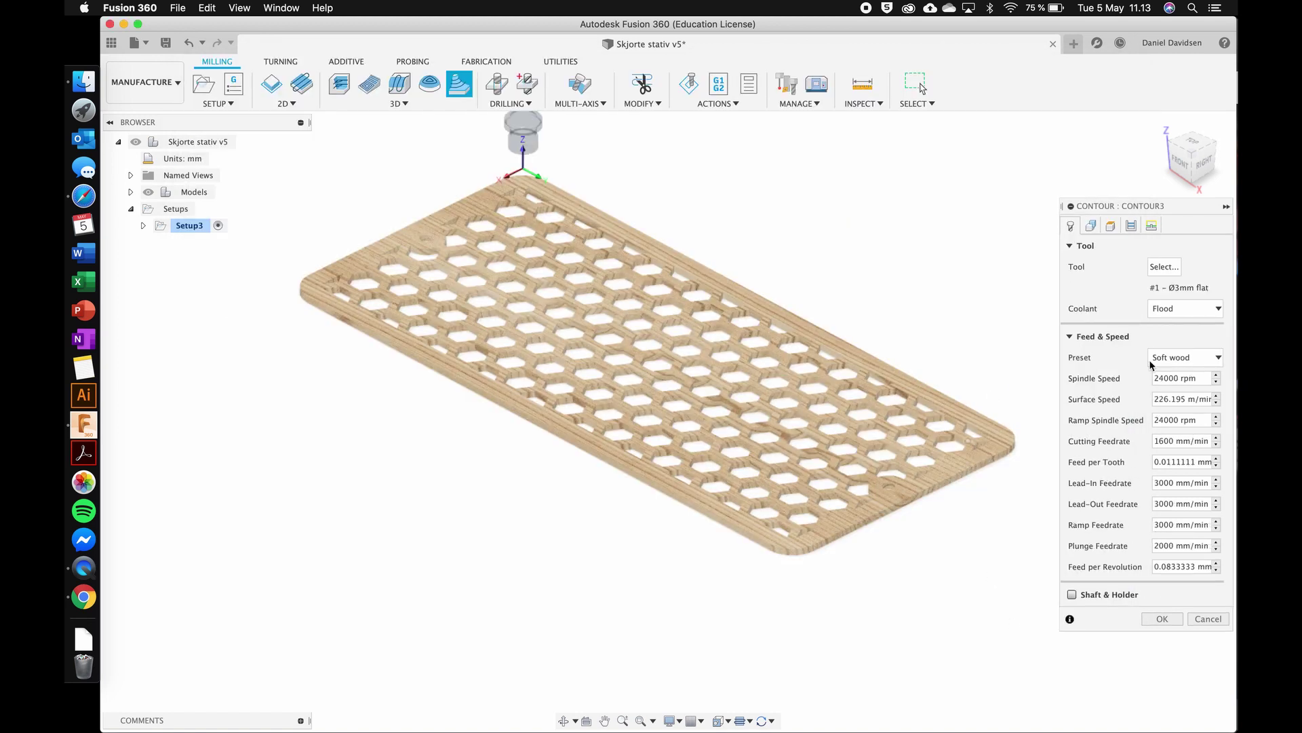
# Step: Switch the contour's feed and speed preset to Default Preset for comparison, then restore Soft wood
pyautogui.click(1161, 362)
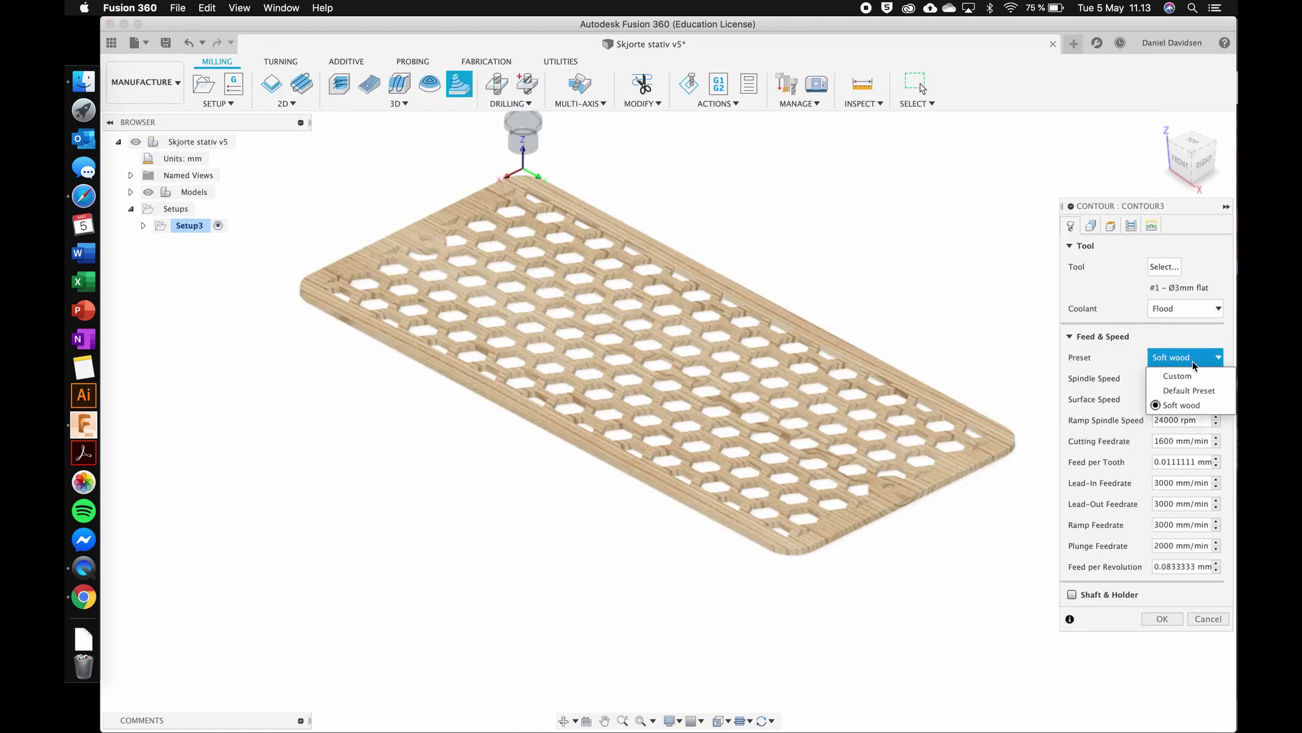
pyautogui.click(1192, 407)
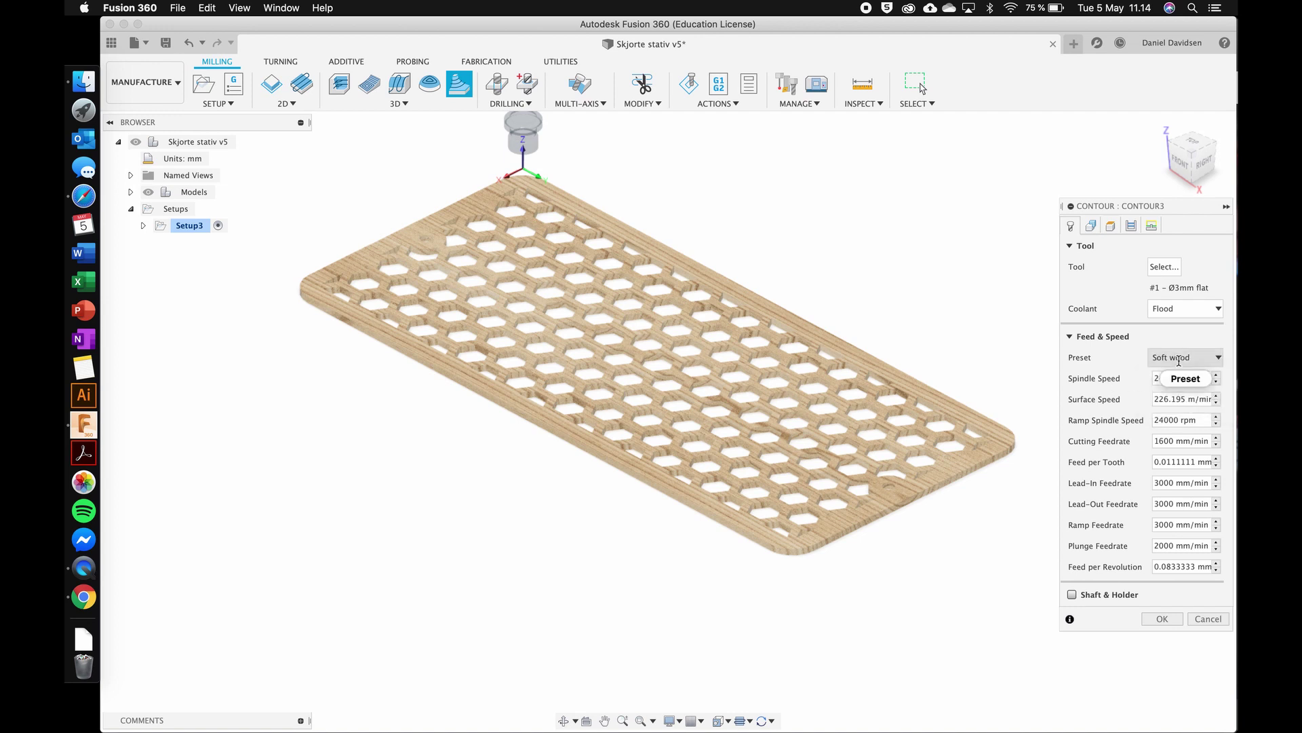
pyautogui.click(1179, 359)
pyautogui.click(1183, 392)
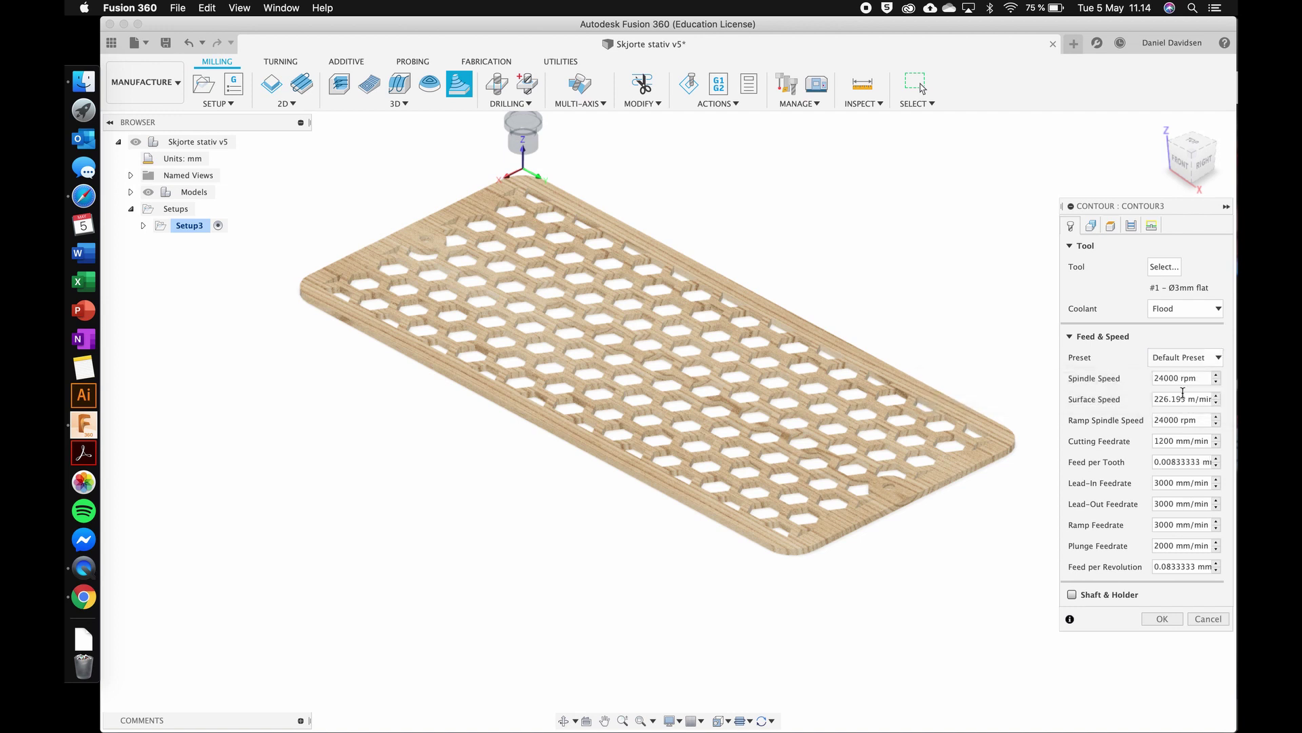
pyautogui.click(1184, 360)
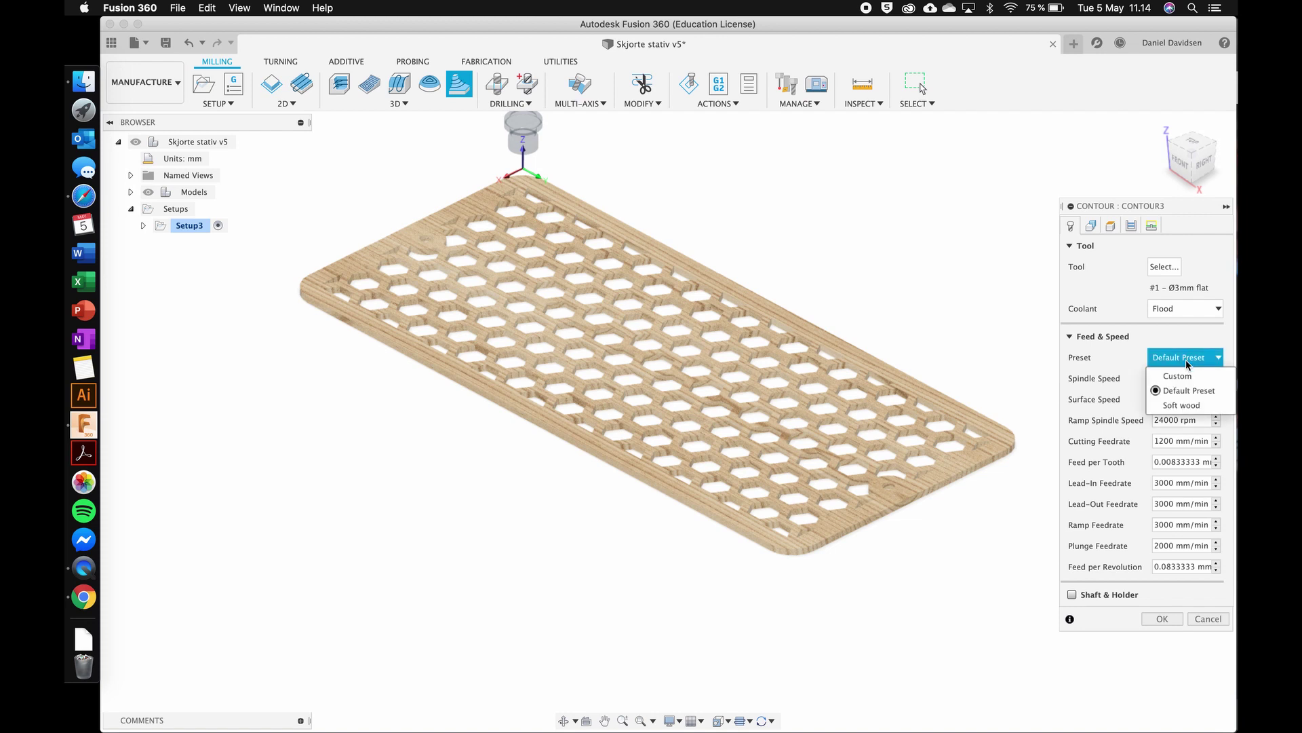
pyautogui.click(1191, 405)
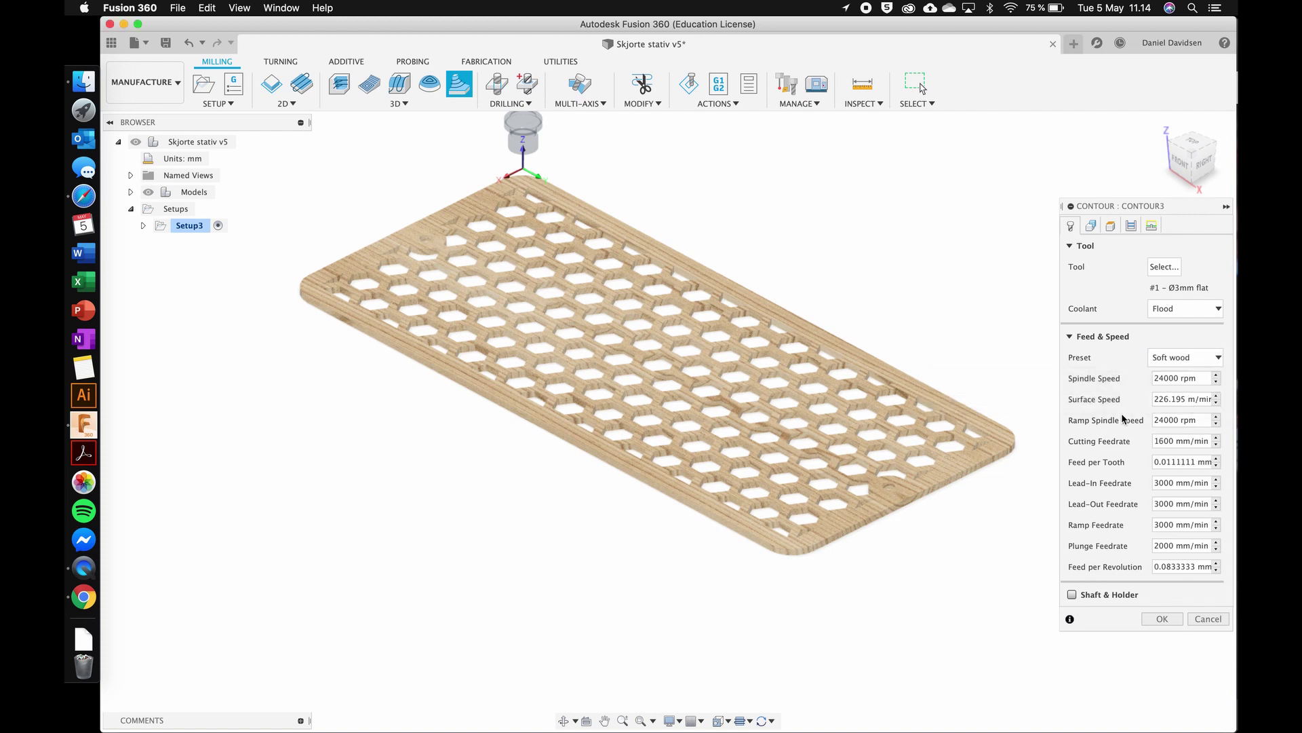
# Step: Check the spindle speed and cutting feedrate supplied by the Soft wood preset
pyautogui.click(1199, 379)
pyautogui.moveTo(1199, 379); pyautogui.dragTo(1149, 380)
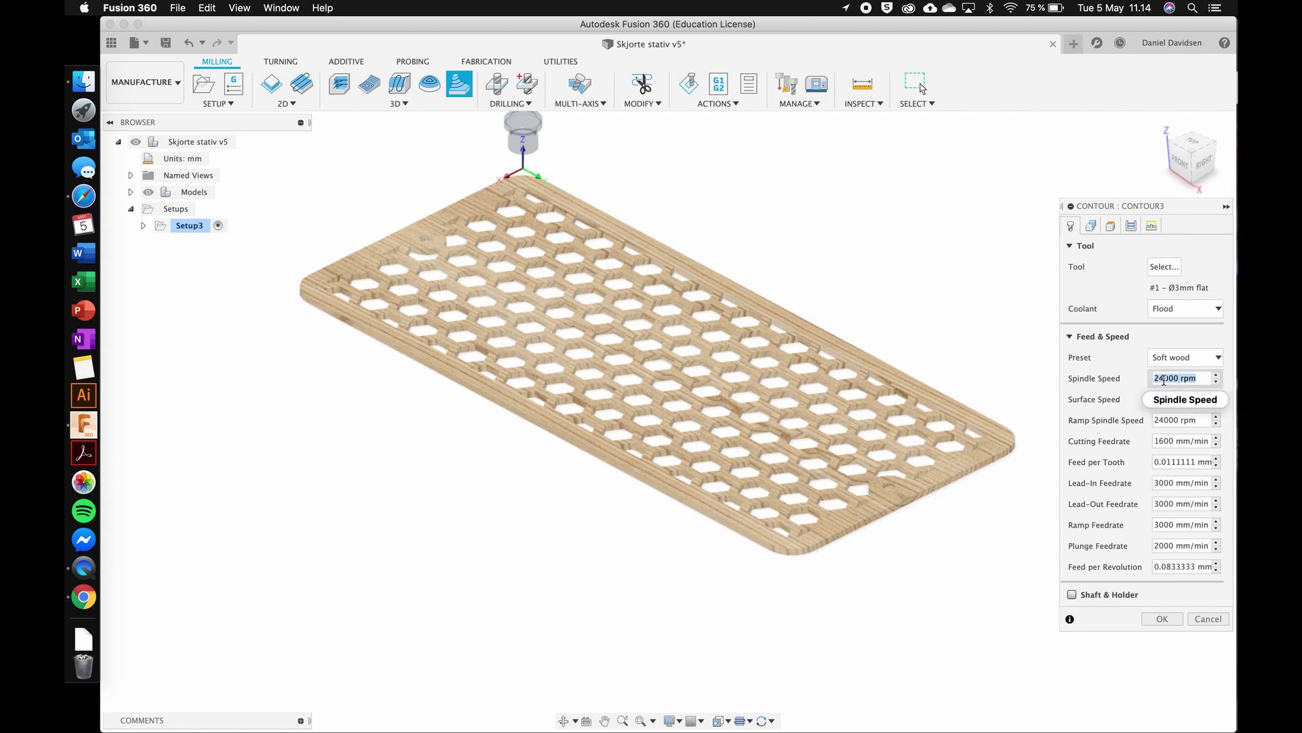
pyautogui.click(1121, 446)
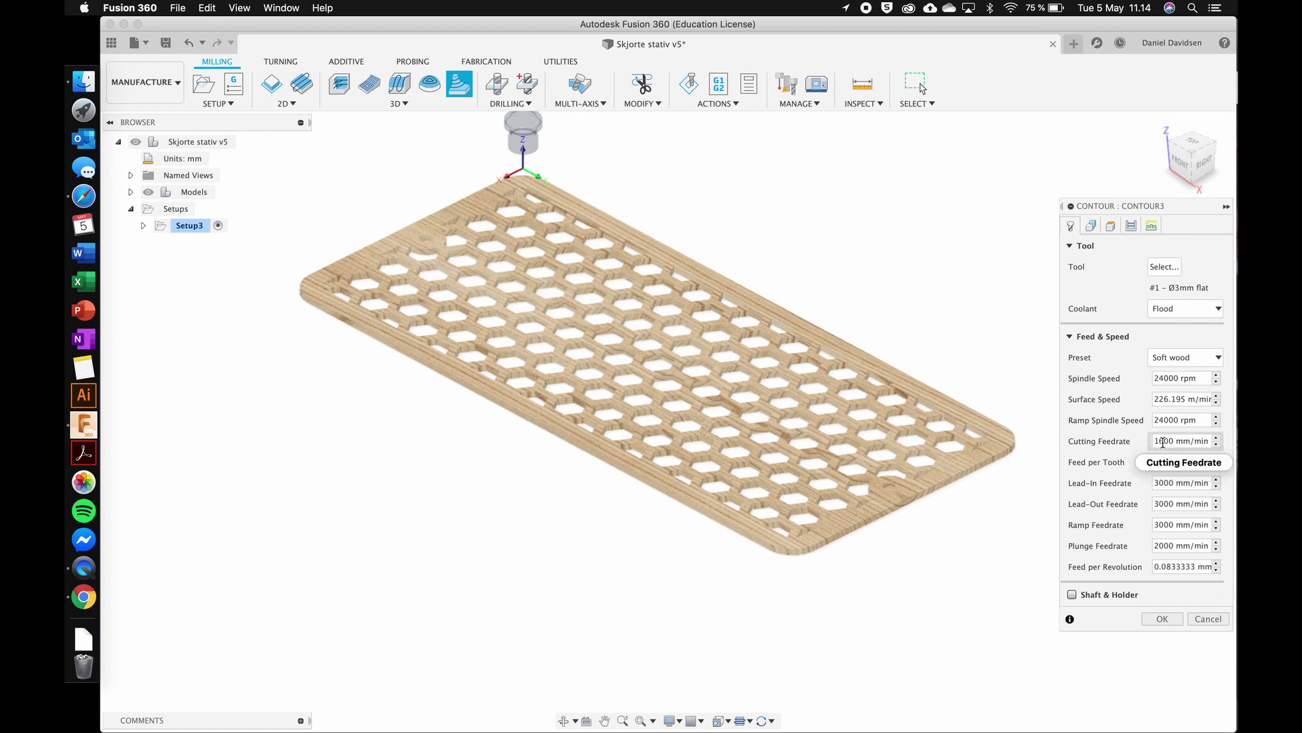
pyautogui.moveTo(1156, 442); pyautogui.dragTo(1208, 437)
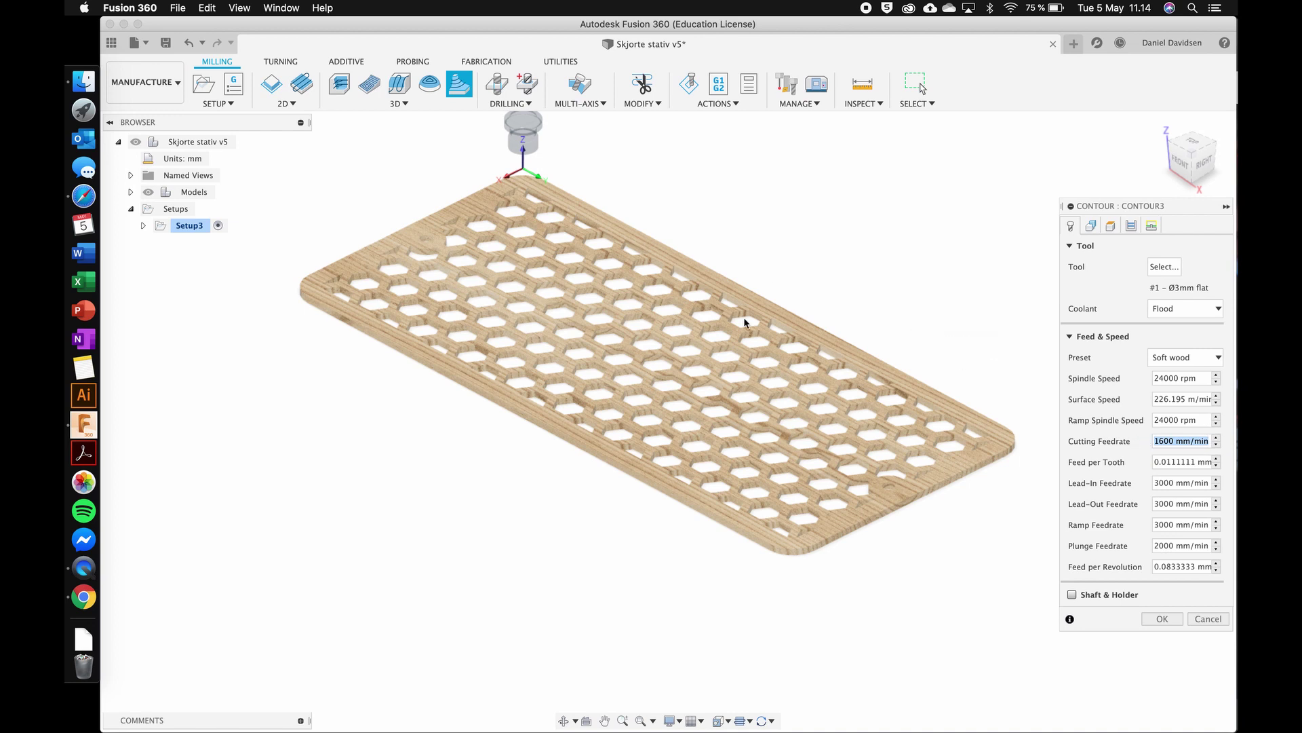
pyautogui.scroll(5, 672, 449)
pyautogui.scroll(-5, 579, 407)
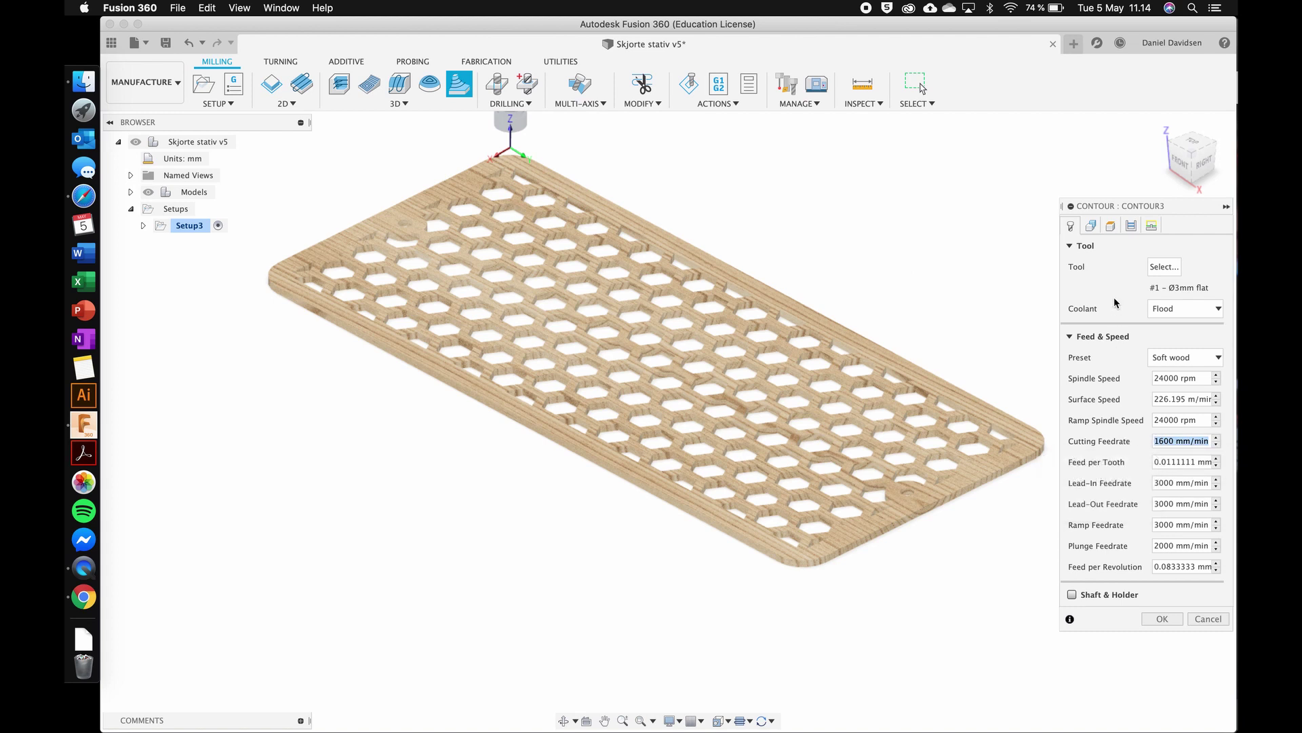
# Step: Use the shelf's outer edge chain as the machining boundary and offset the bottom height -1 mm from the model bottom
pyautogui.click(1091, 226)
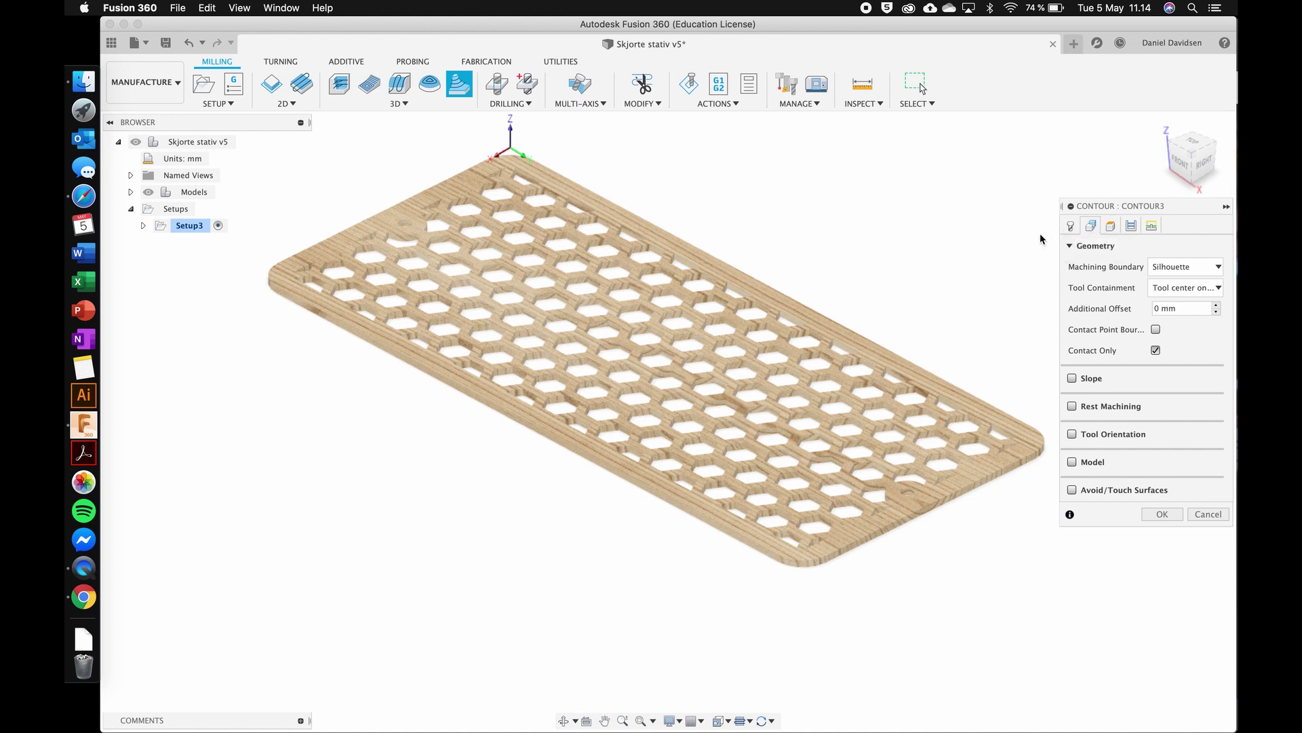
pyautogui.click(1039, 442)
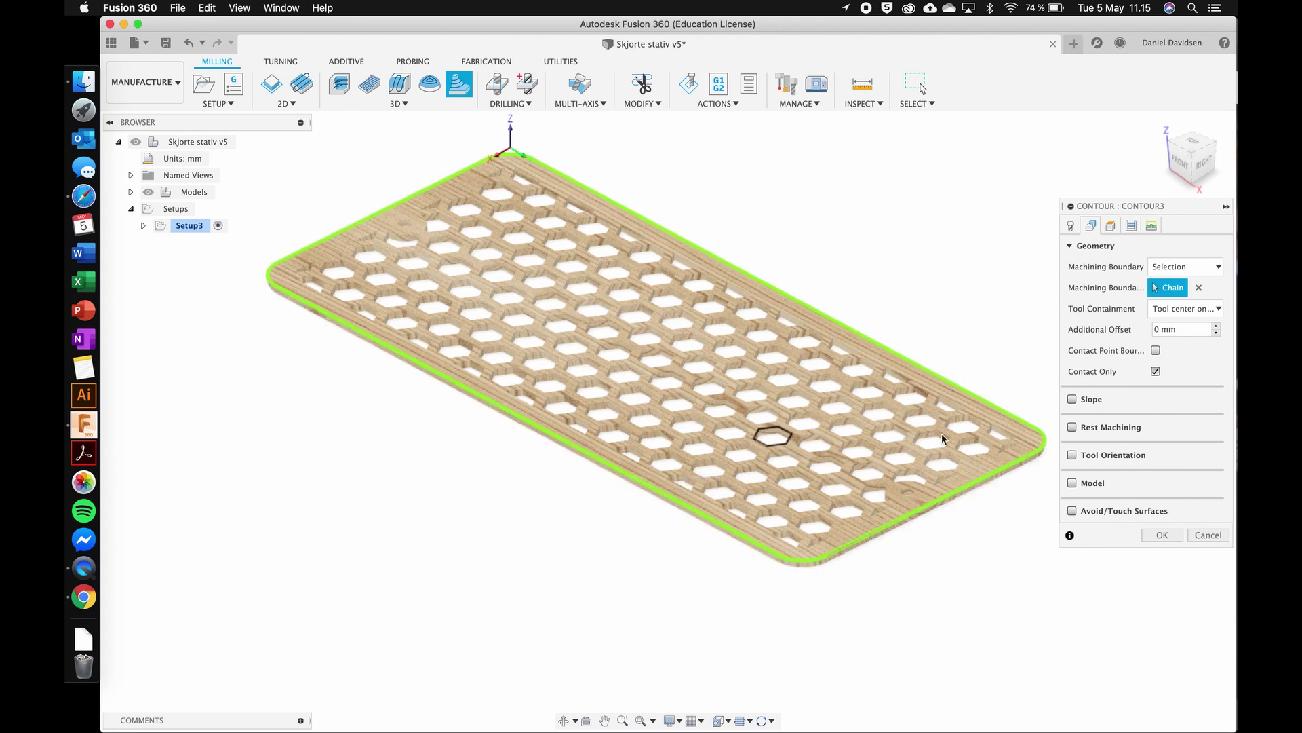
pyautogui.click(1110, 226)
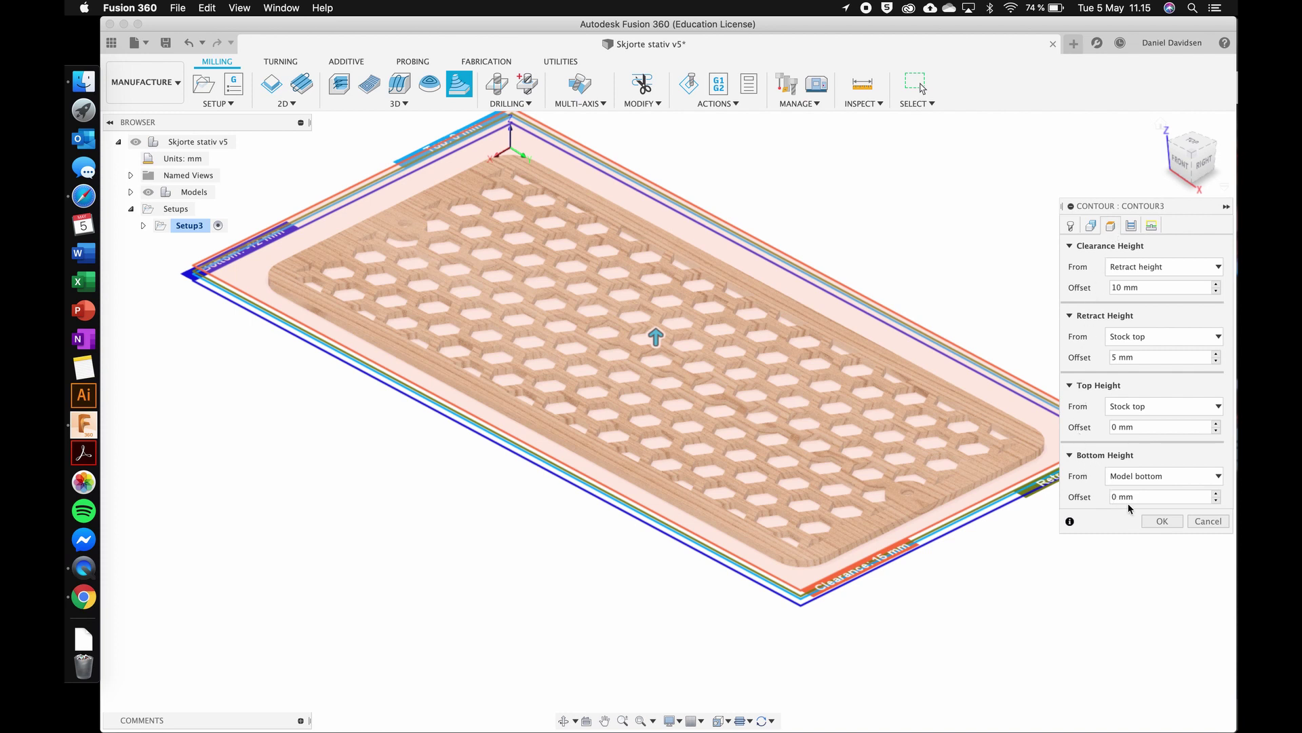
pyautogui.moveTo(1142, 497); pyautogui.dragTo(1071, 496)
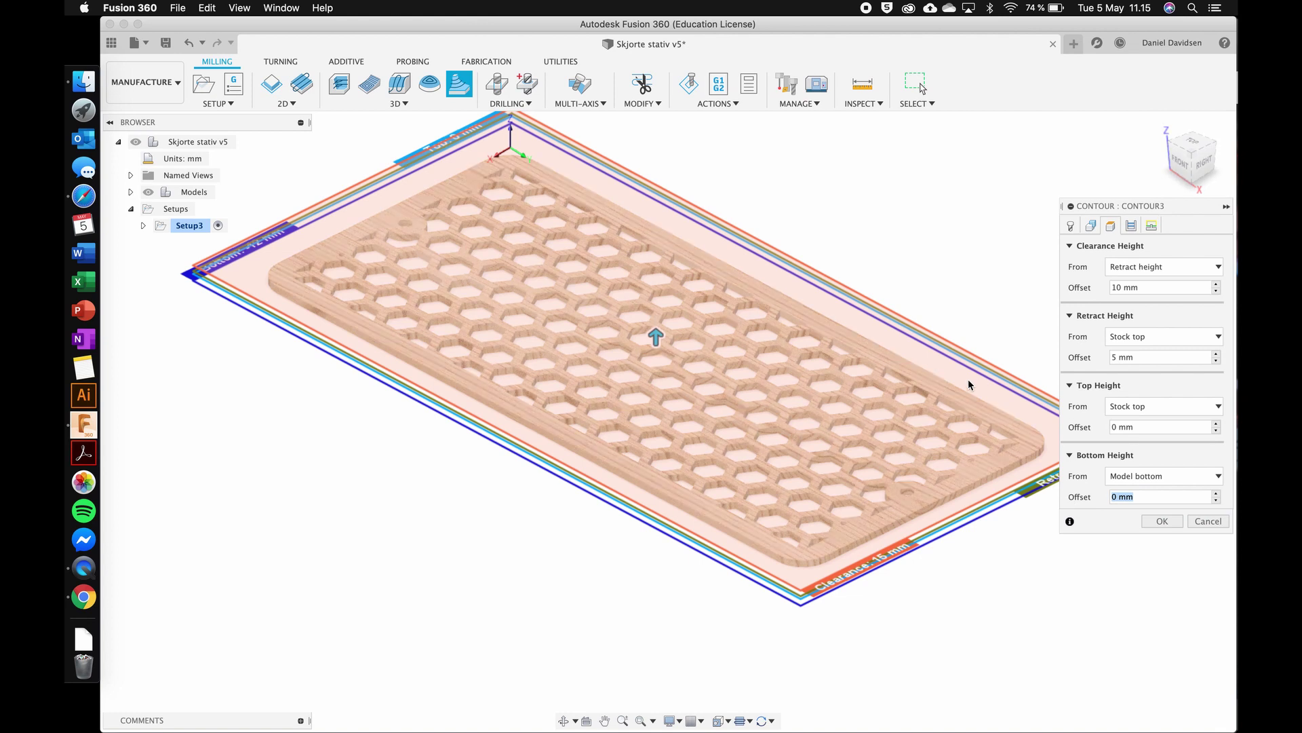
pyautogui.write('-1')
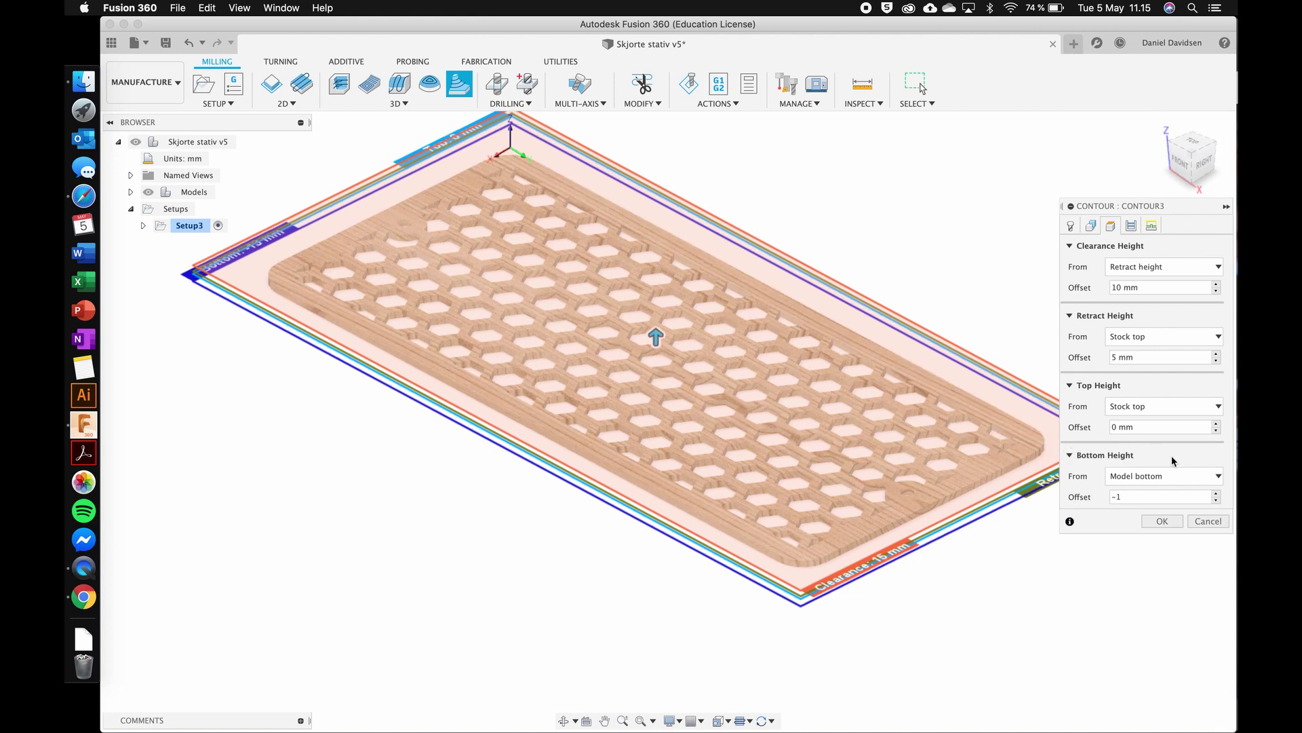
pyautogui.doubleClick(1145, 493)
pyautogui.write('-1mm')
pyautogui.click(1172, 440)
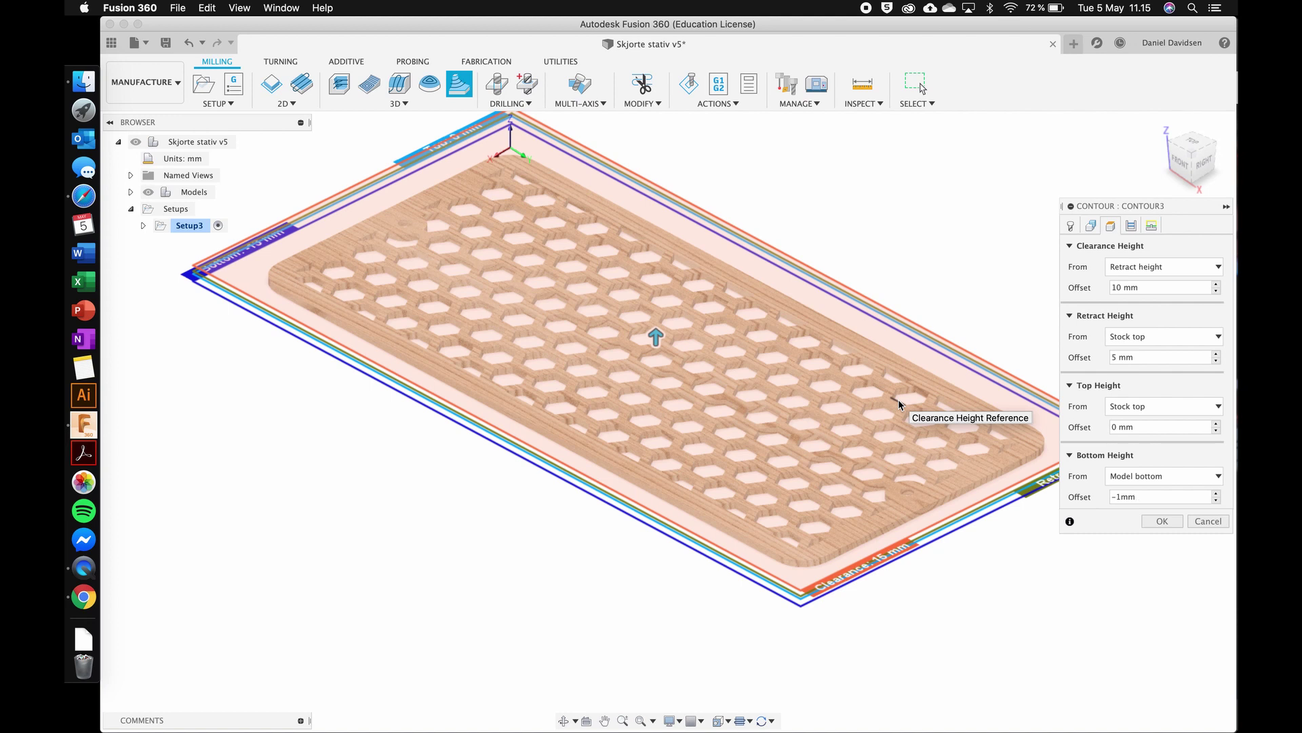
# Step: Check the maximum stepdown in the contour's pass settings
pyautogui.click(1133, 226)
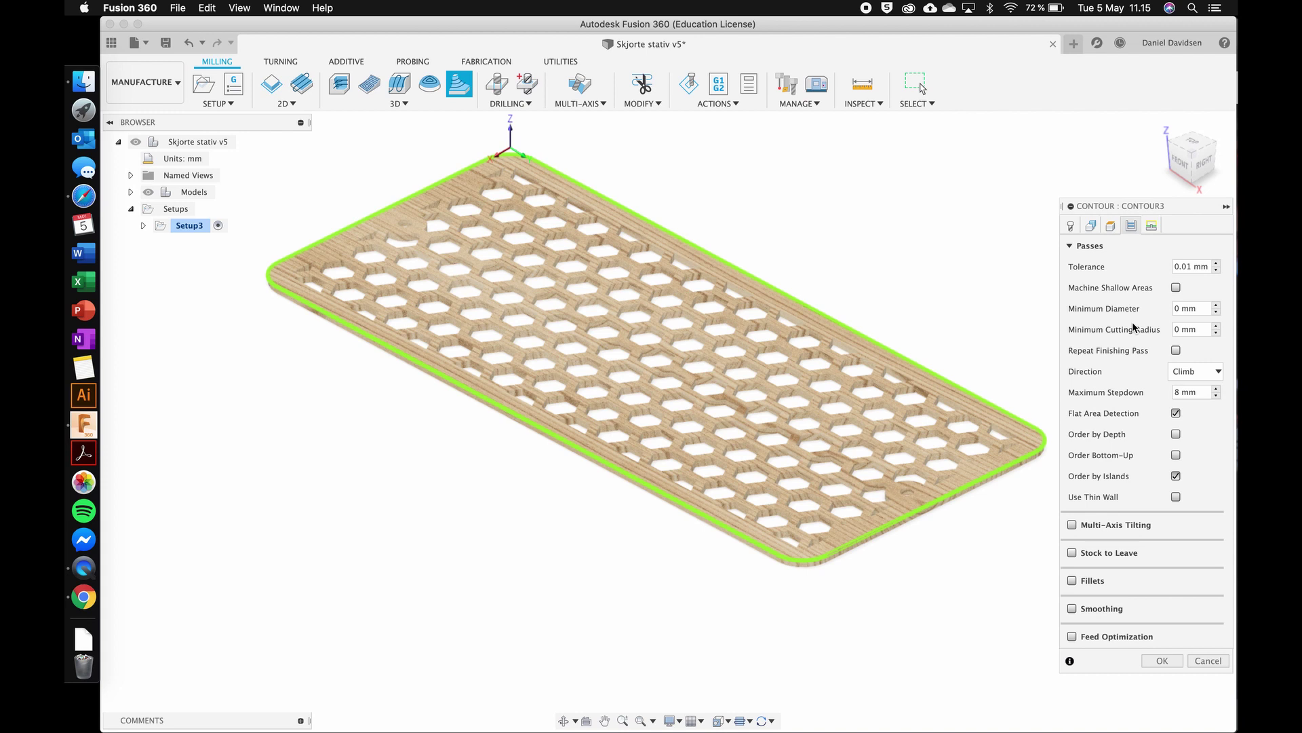
pyautogui.click(1199, 393)
pyautogui.tripleClick(1198, 393)
# Step: Generate the contour toolpath with lead-in and lead-out disabled and the ramp type set to Plunge
pyautogui.click(1152, 225)
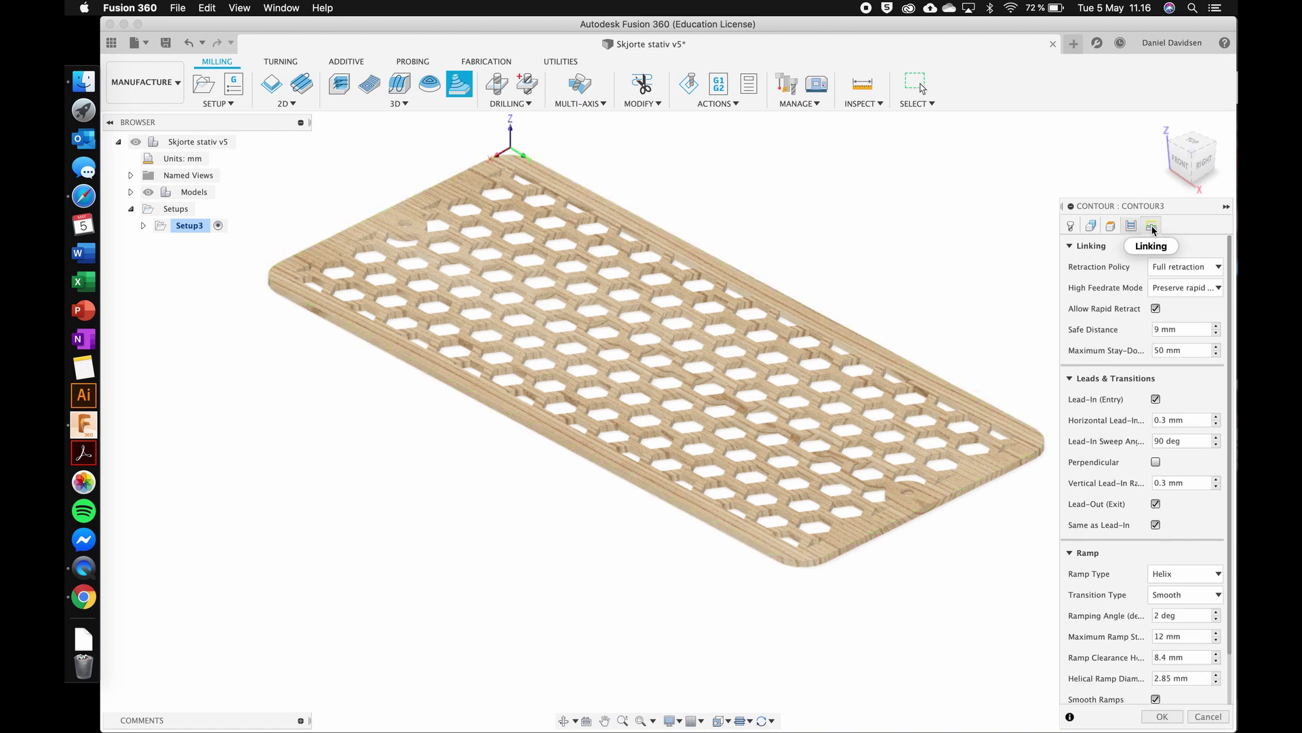
pyautogui.scroll(-2, 1136, 419)
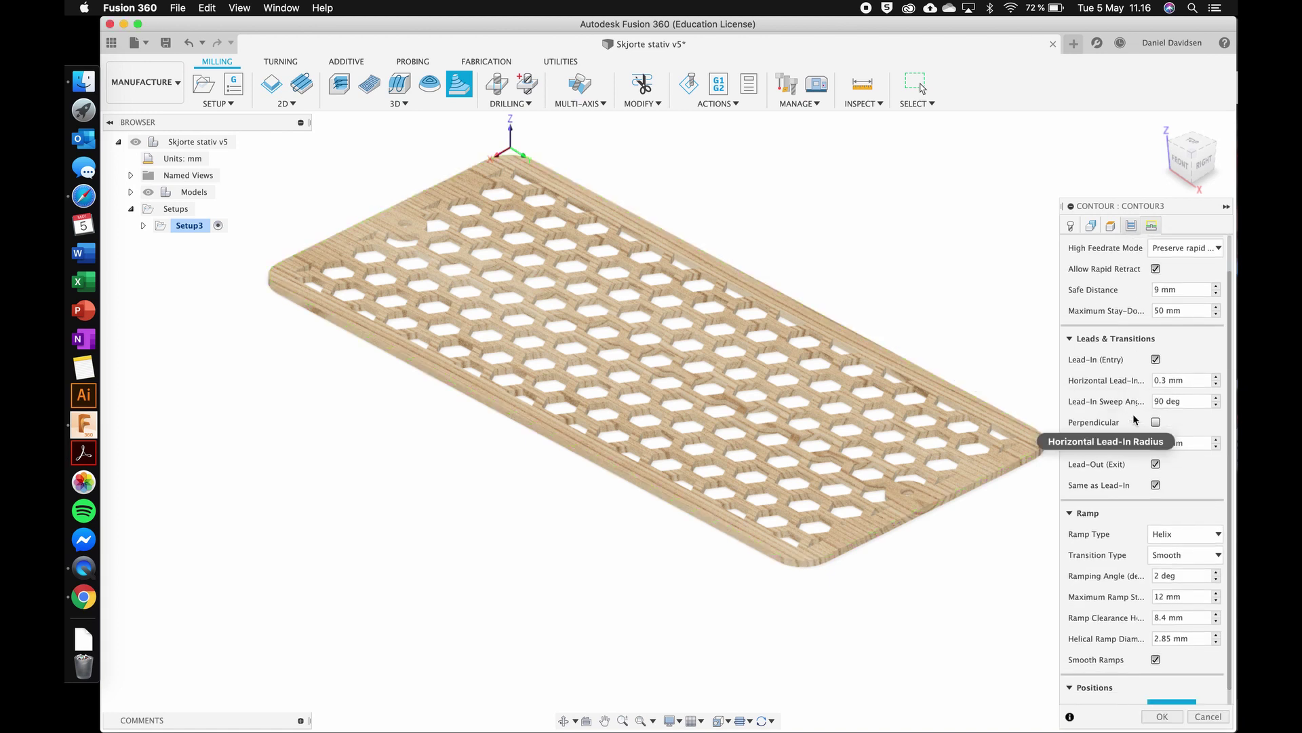
pyautogui.click(1156, 360)
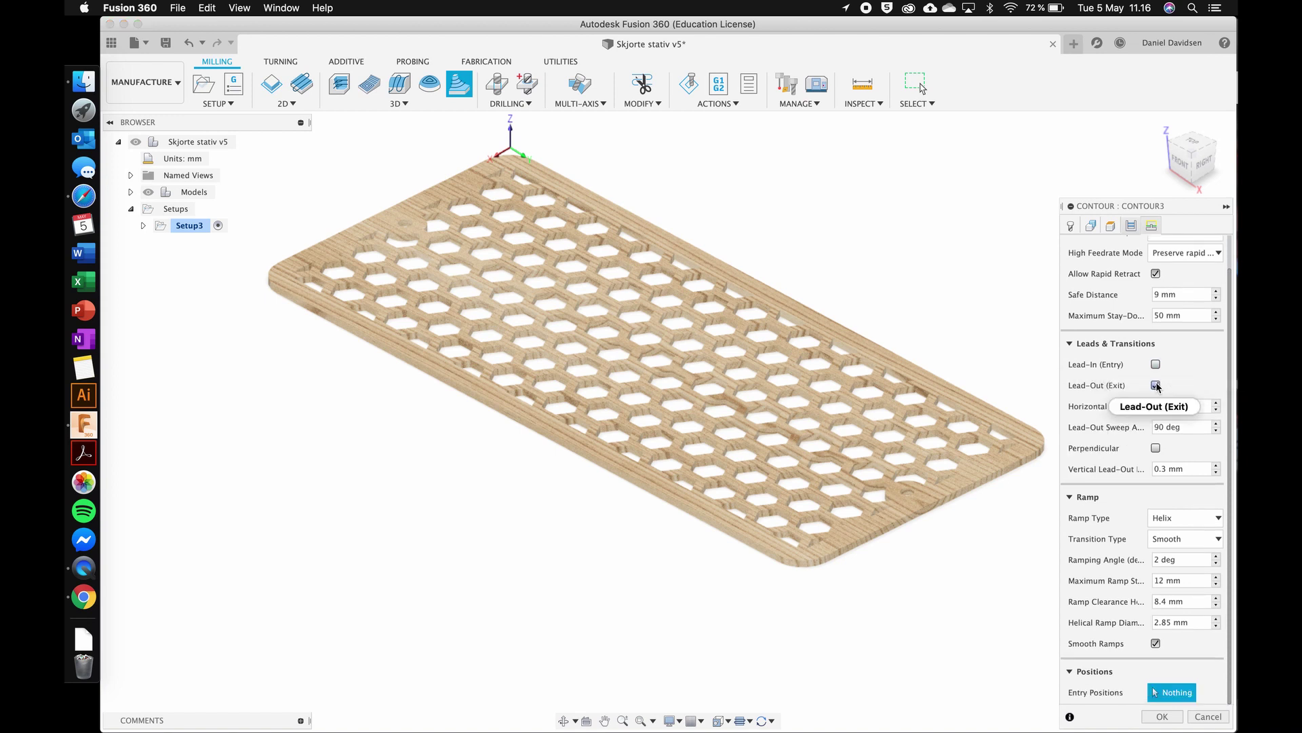
pyautogui.click(1156, 380)
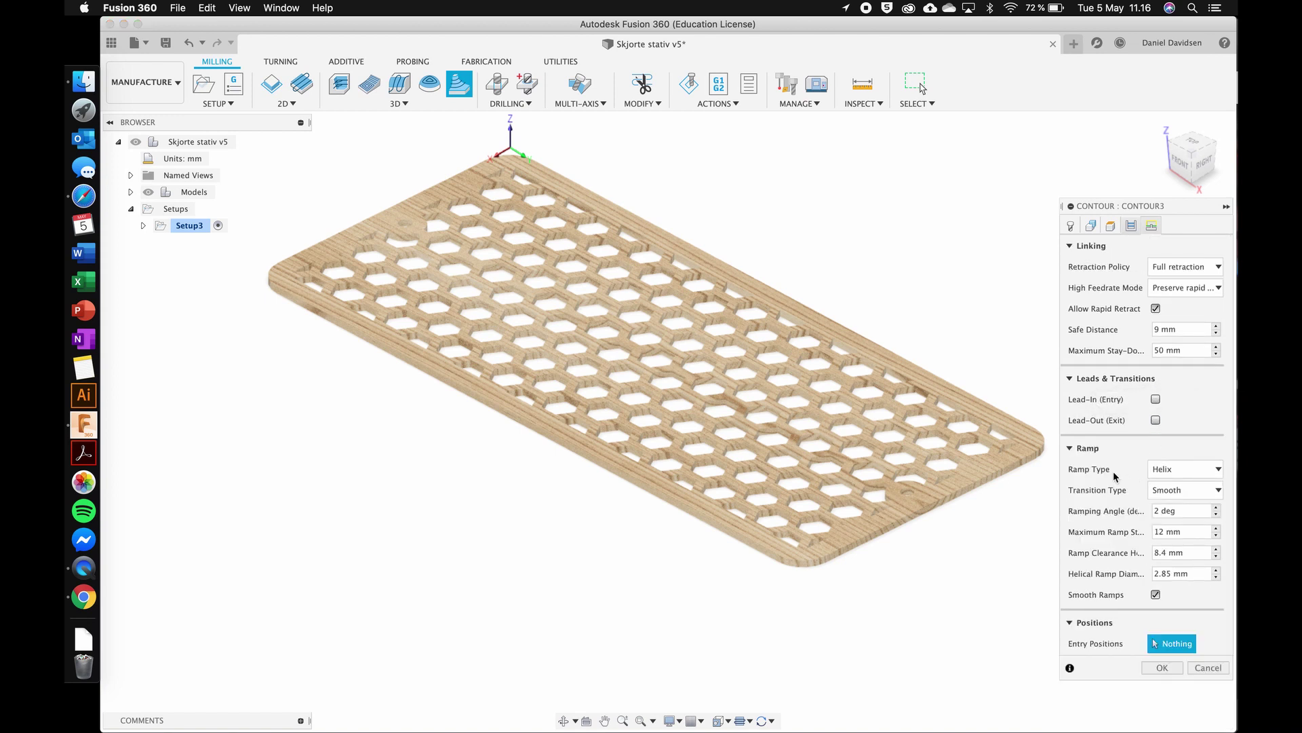
pyautogui.click(1164, 470)
pyautogui.click(1177, 488)
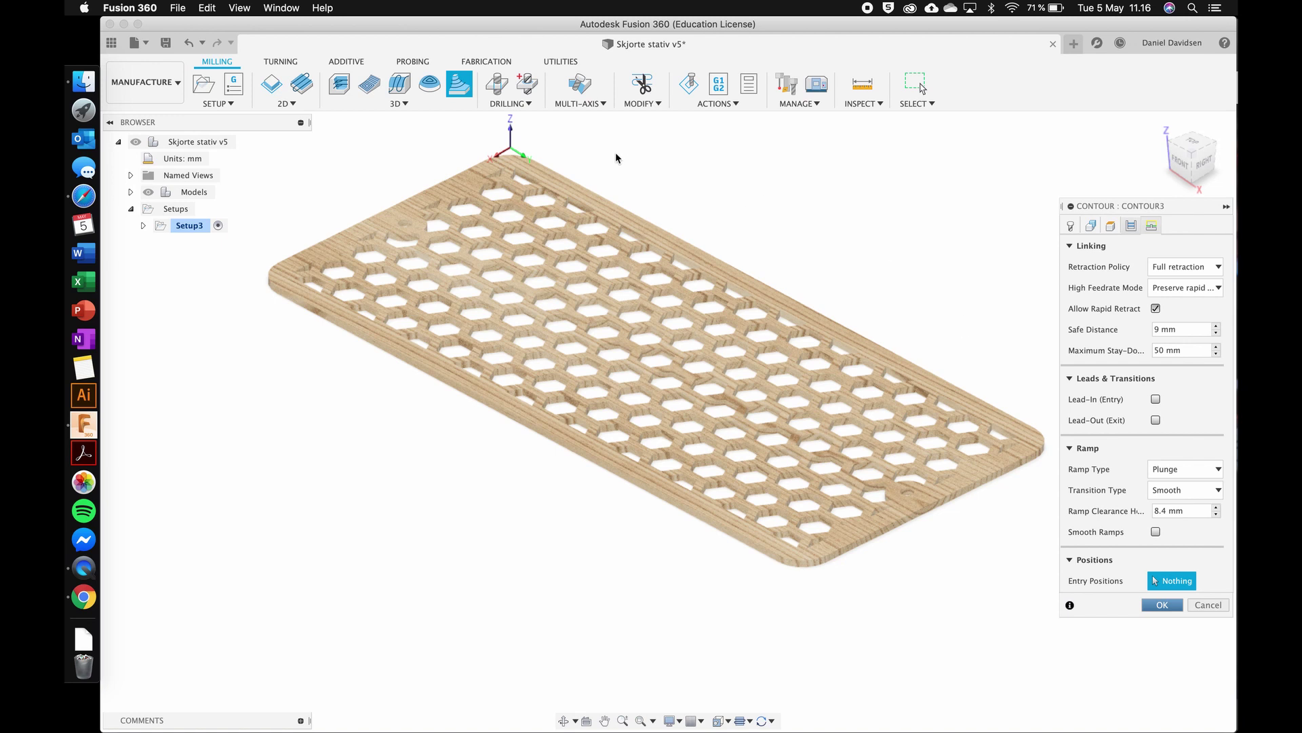
pyautogui.press('Return')
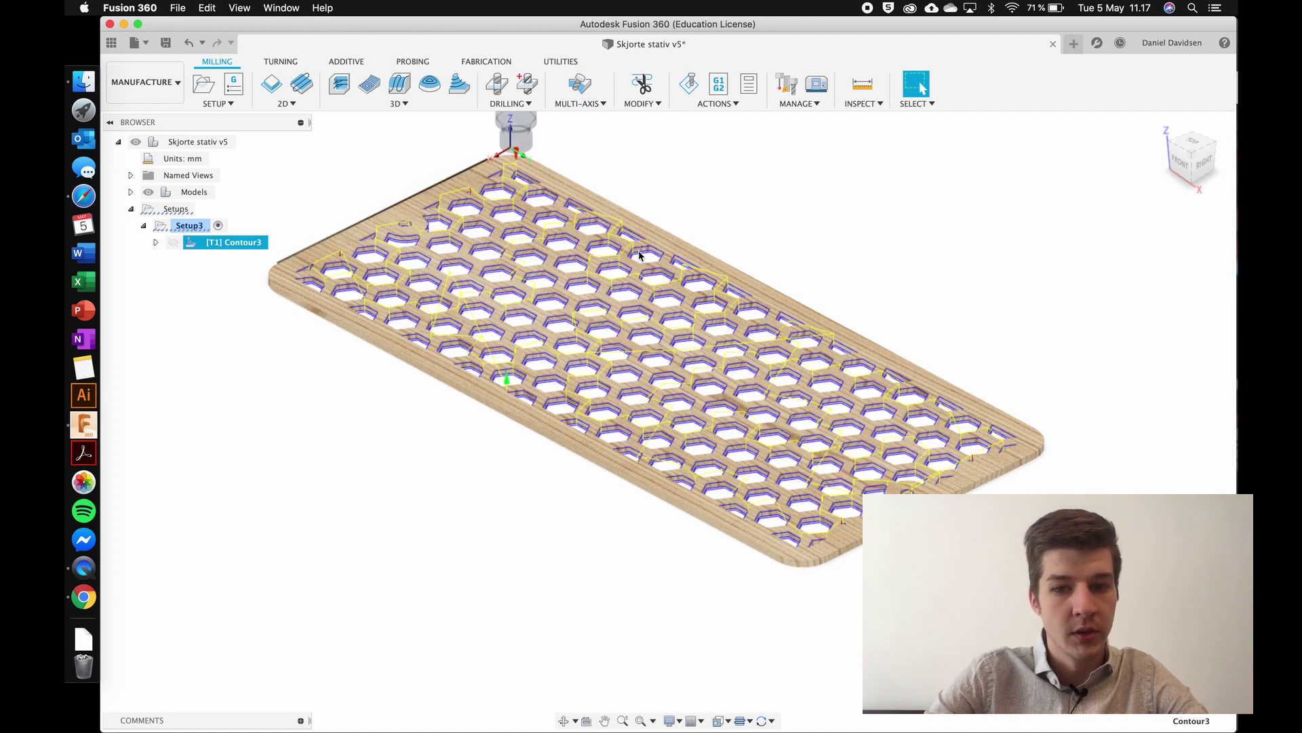
# Step: Examine the generated contour toolpath around the hexagonal holes, checking the cutting levels and rapid moves up close and from the side
pyautogui.scroll(10, 805, 268)
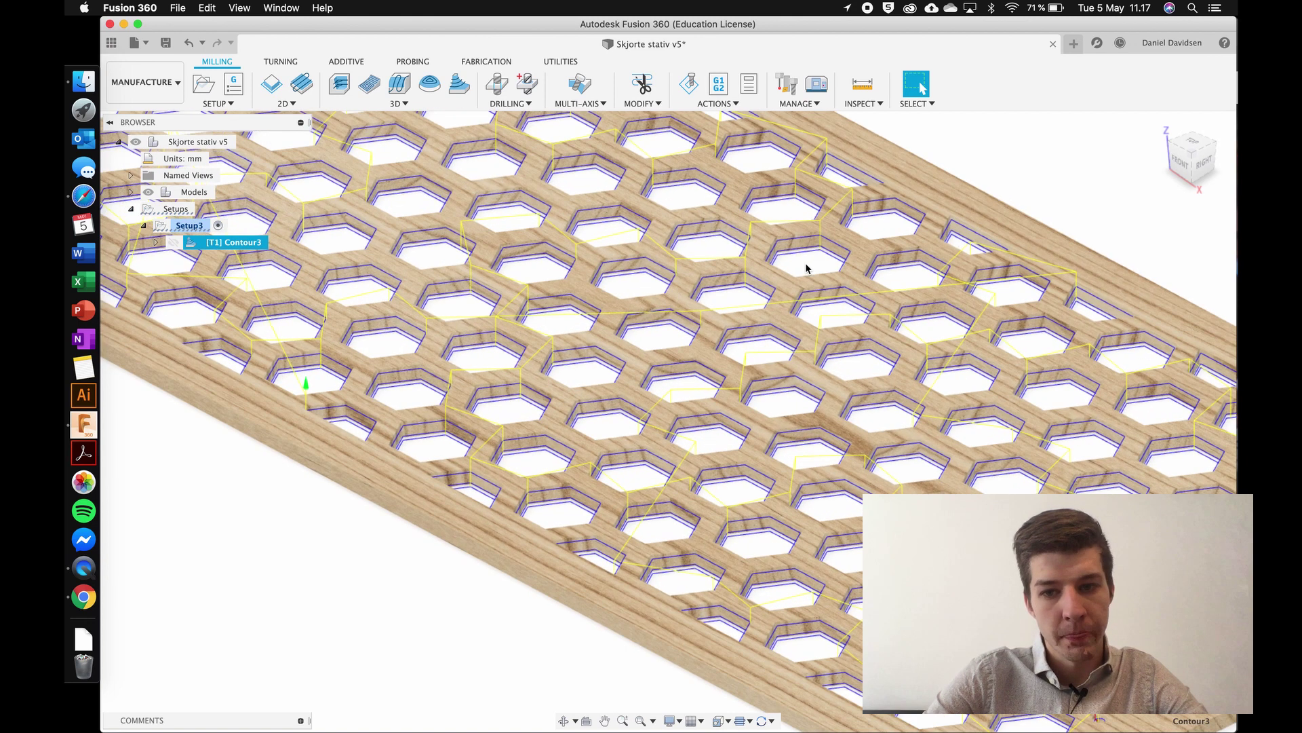
pyautogui.scroll(5, 806, 268)
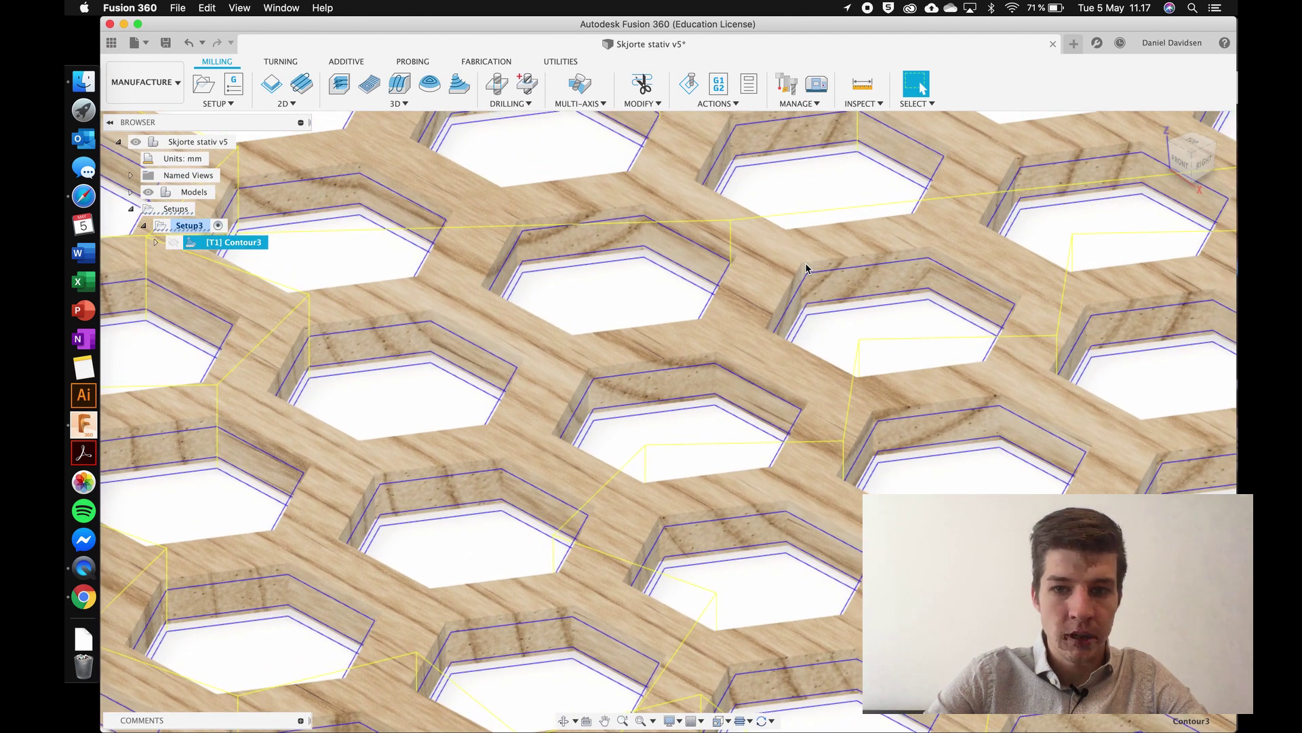
pyautogui.scroll(-3, 806, 268)
pyautogui.keyDown('shift'); pyautogui.hscroll(-5, 806, 268); pyautogui.keyUp('shift')
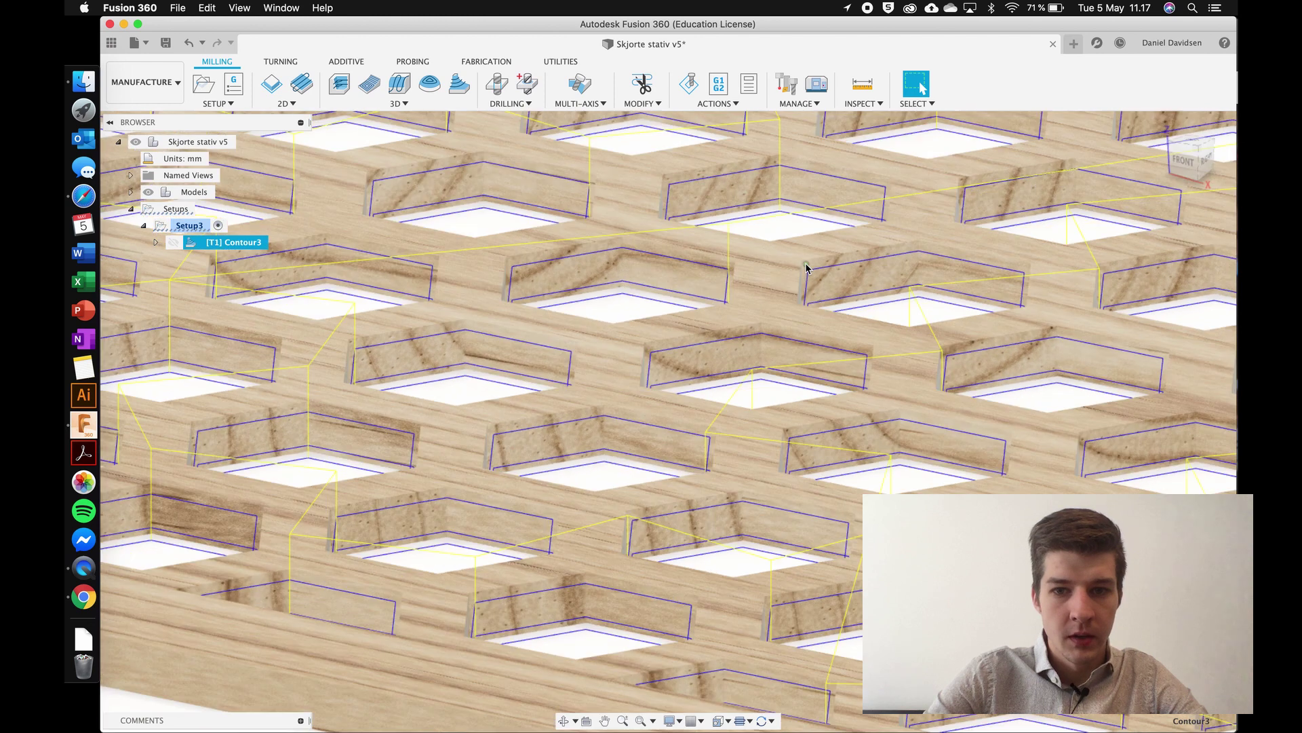
pyautogui.scroll(10, 700, 243)
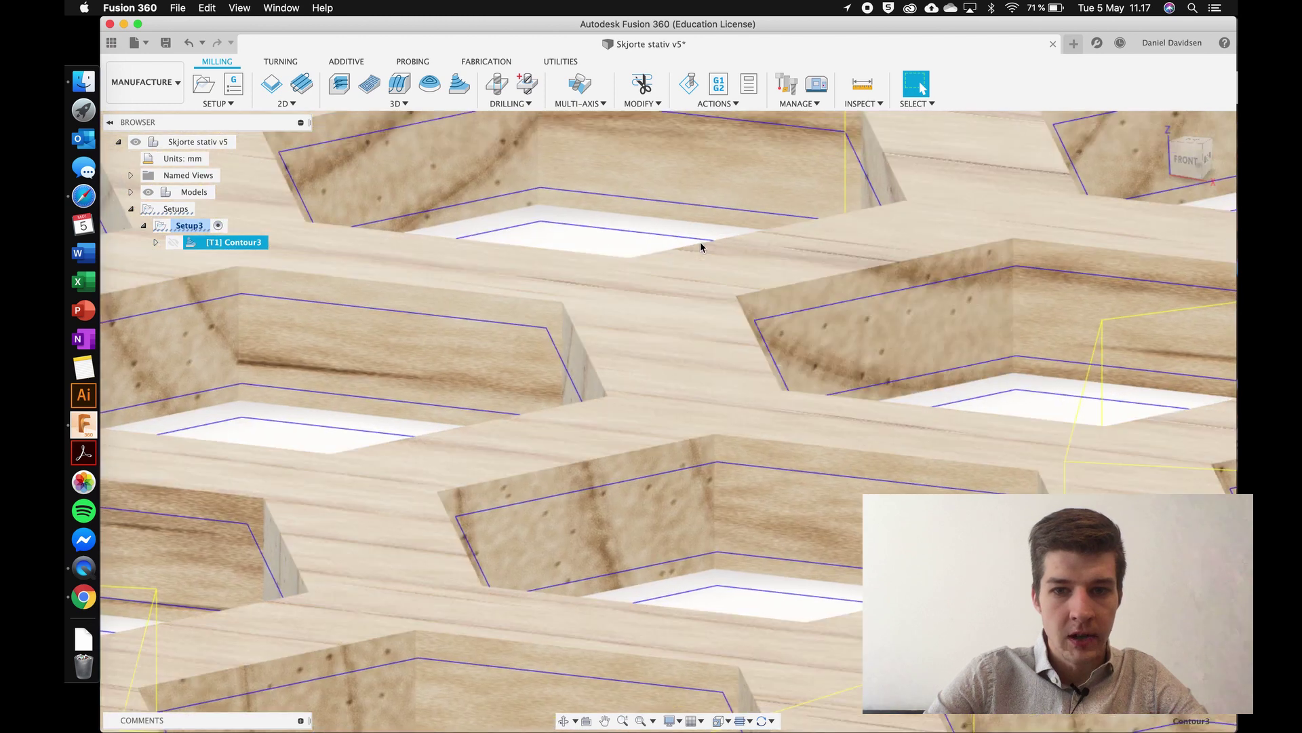
pyautogui.keyDown('shift'); pyautogui.scroll(5, 703, 248); pyautogui.keyUp('shift')
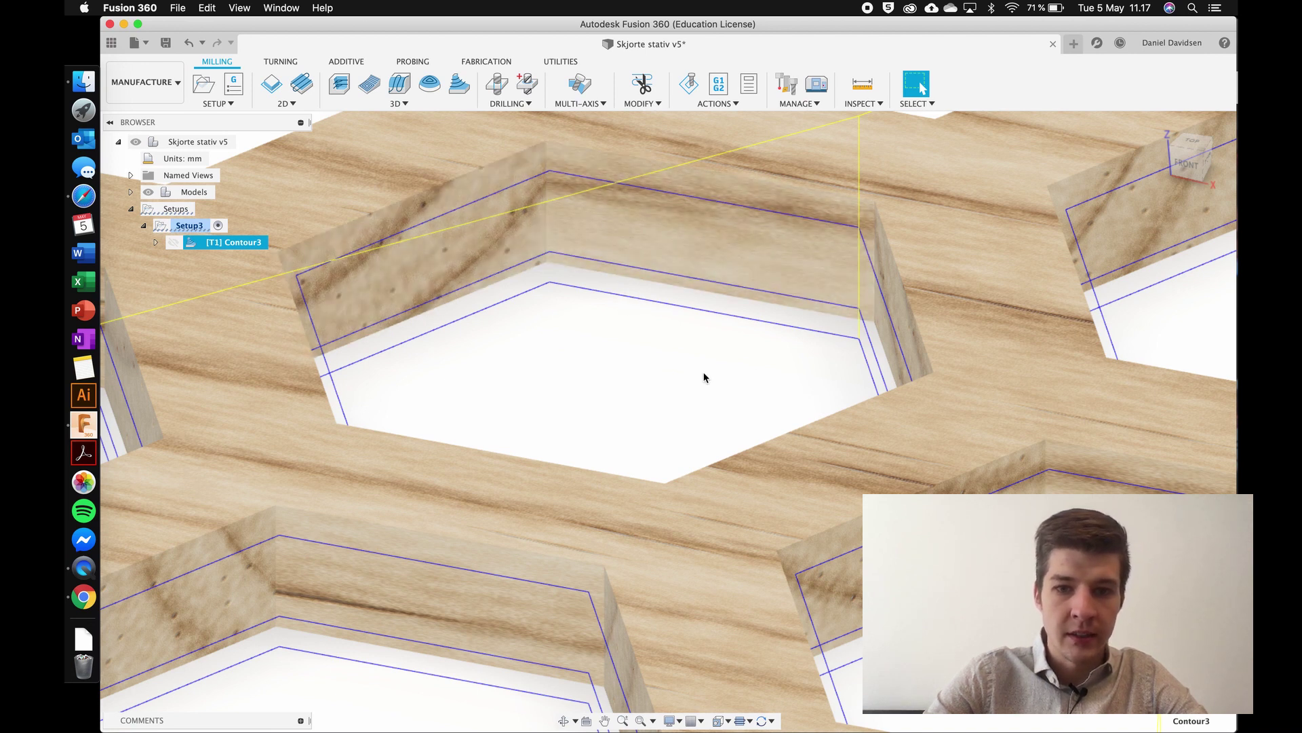
pyautogui.scroll(-5, 492, 360)
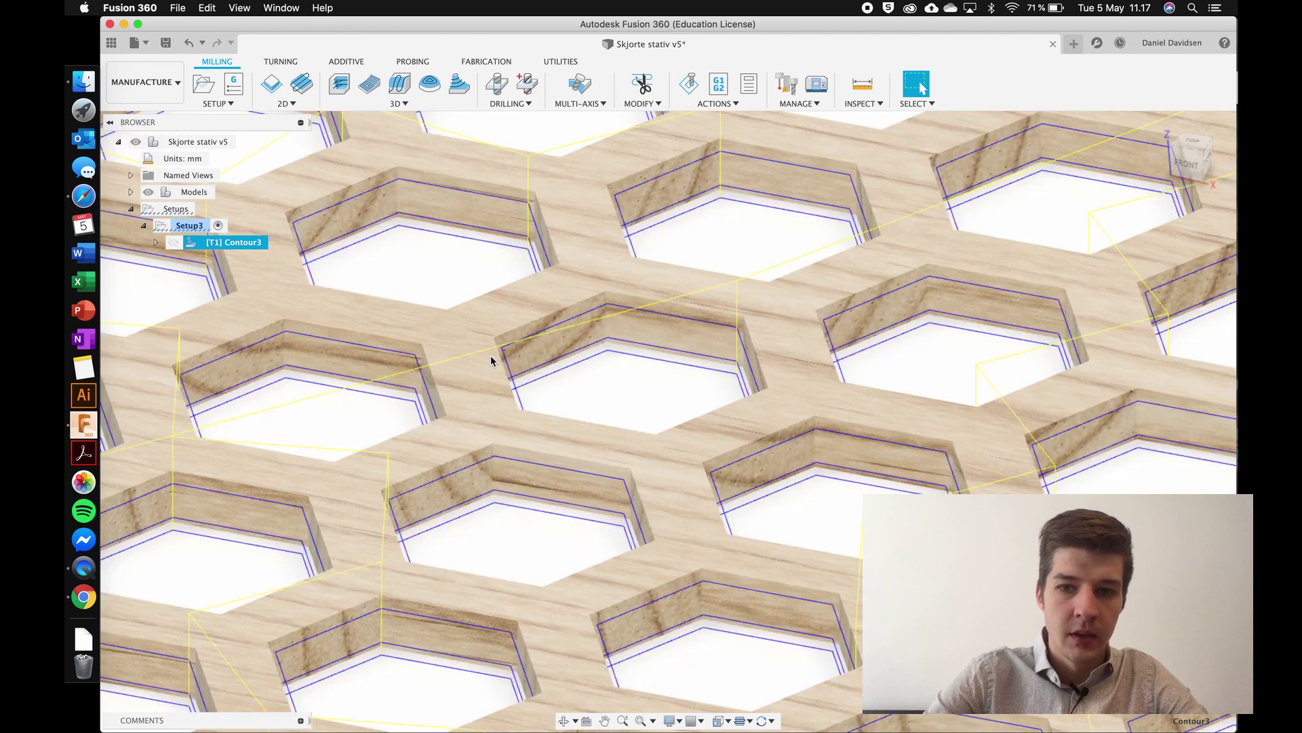
pyautogui.scroll(-8, 491, 356)
pyautogui.keyDown('shift'); pyautogui.moveTo(491, 357); pyautogui.dragTo(499, 342, button='middle'); pyautogui.keyUp('shift')
pyautogui.scroll(-5, 500, 342)
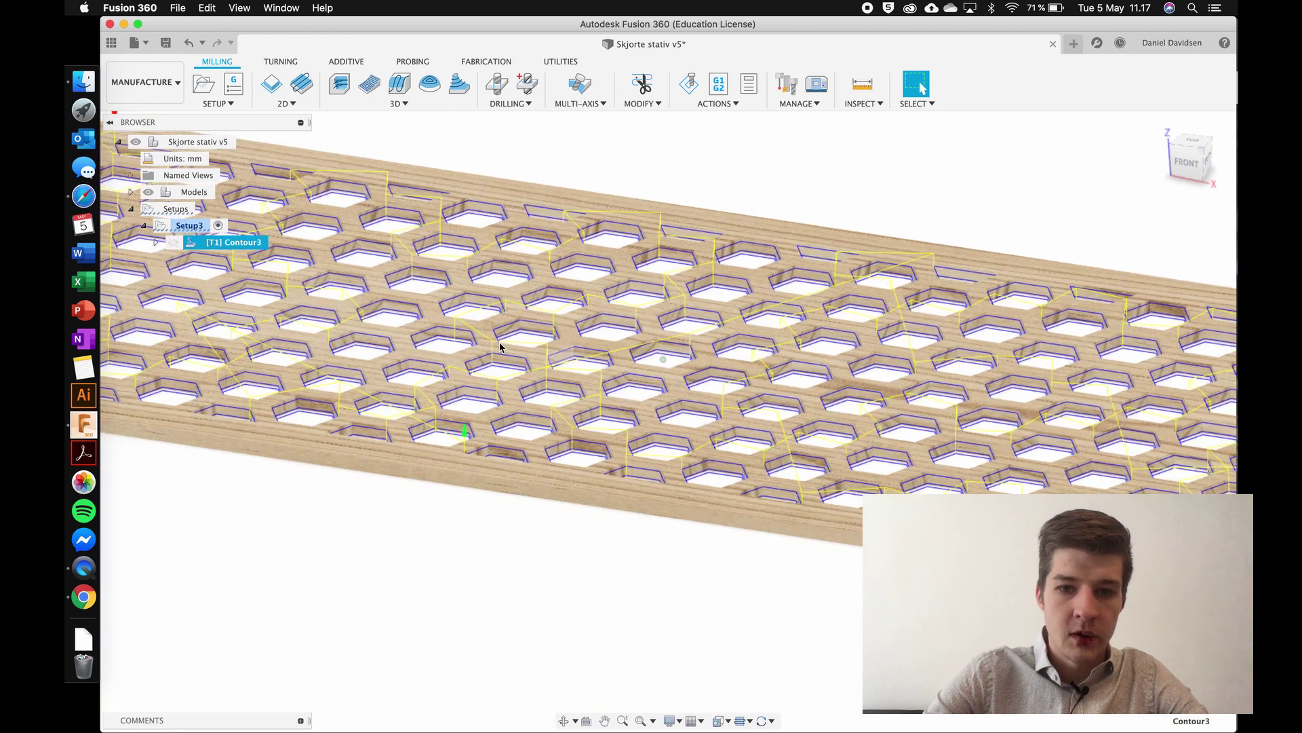
pyautogui.keyDown('shift'); pyautogui.scroll(-10, 499, 348); pyautogui.keyUp('shift')
pyautogui.keyDown('shift'); pyautogui.scroll(2, 499, 347); pyautogui.keyUp('shift')
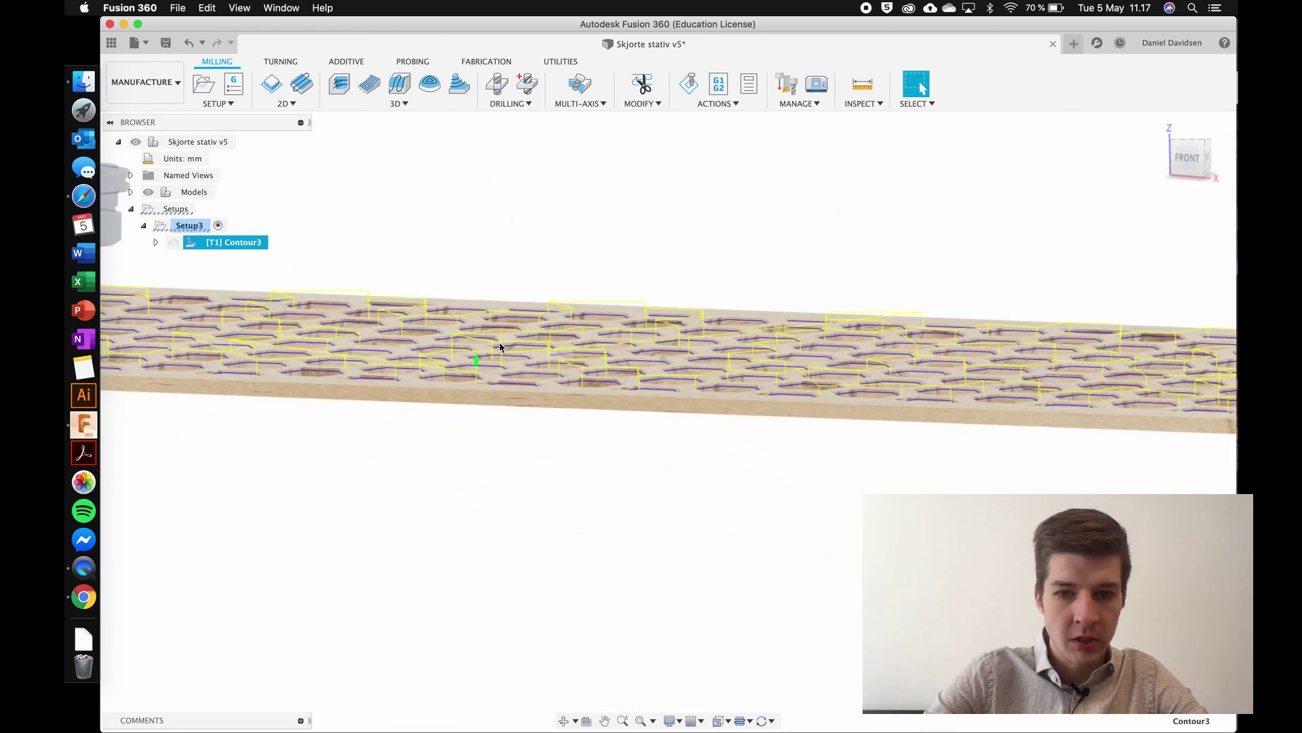
# Step: Inspect the contour toolpath's cutting passes along the walls of the hexagonal holes, both across the whole shelf and up close
pyautogui.keyDown('shift'); pyautogui.scroll(6, 559, 373); pyautogui.keyUp('shift')
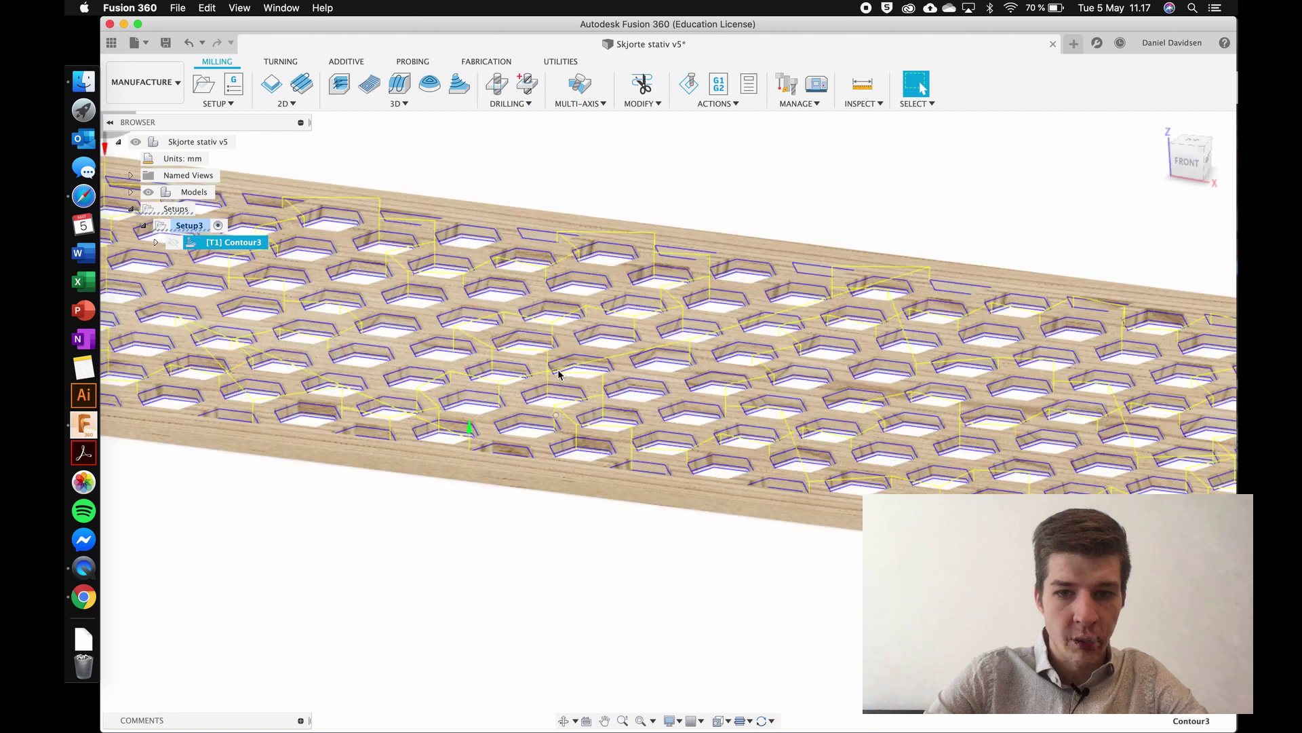
pyautogui.scroll(-10, 559, 373)
pyautogui.keyDown('shift'); pyautogui.scroll(8, 559, 372); pyautogui.keyUp('shift')
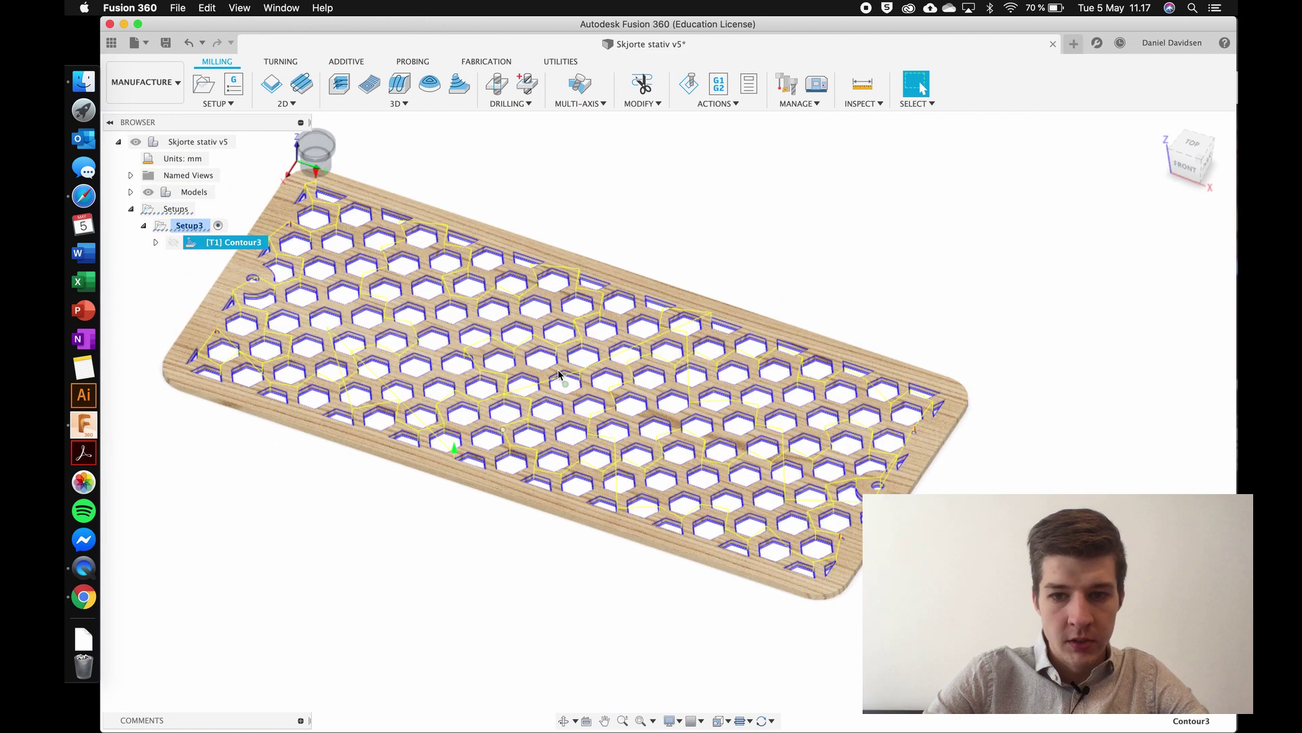
pyautogui.scroll(12, 558, 372)
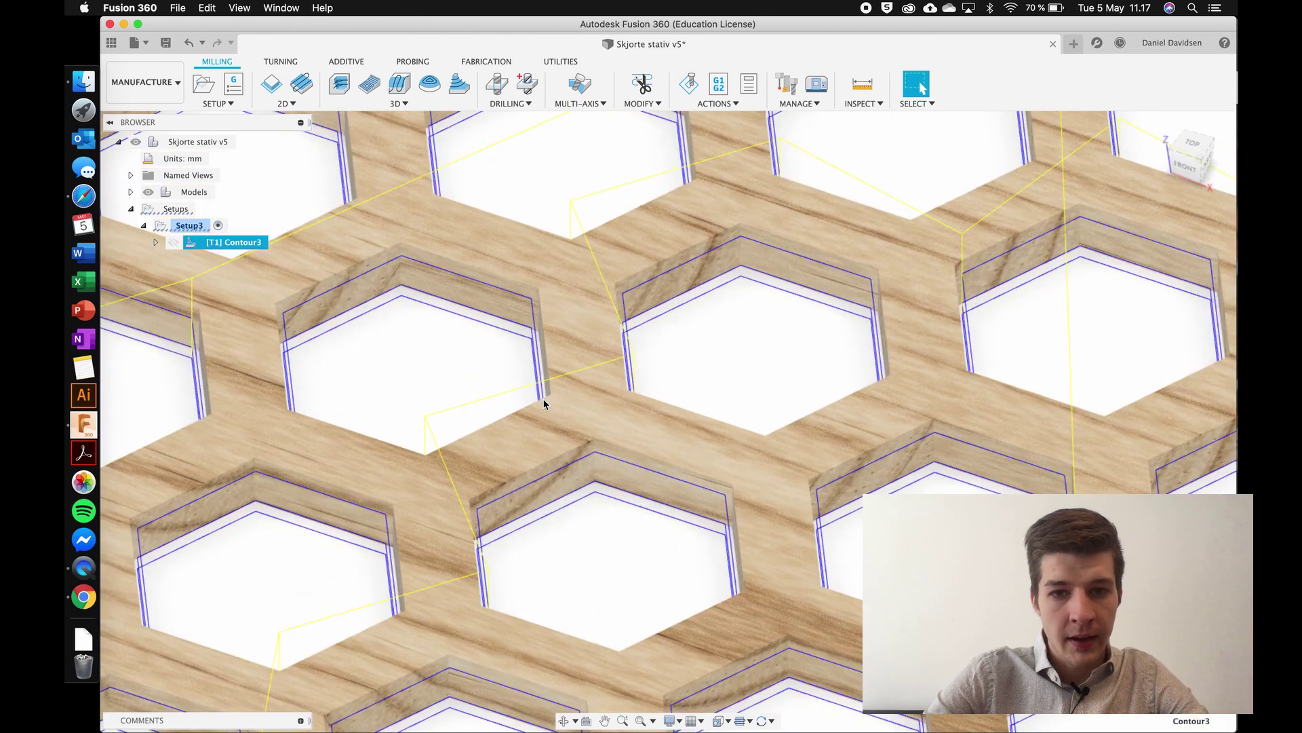
pyautogui.keyDown('shift'); pyautogui.hscroll(4, 544, 401); pyautogui.keyUp('shift')
pyautogui.keyDown('shift'); pyautogui.scroll(-5, 543, 401); pyautogui.keyUp('shift')
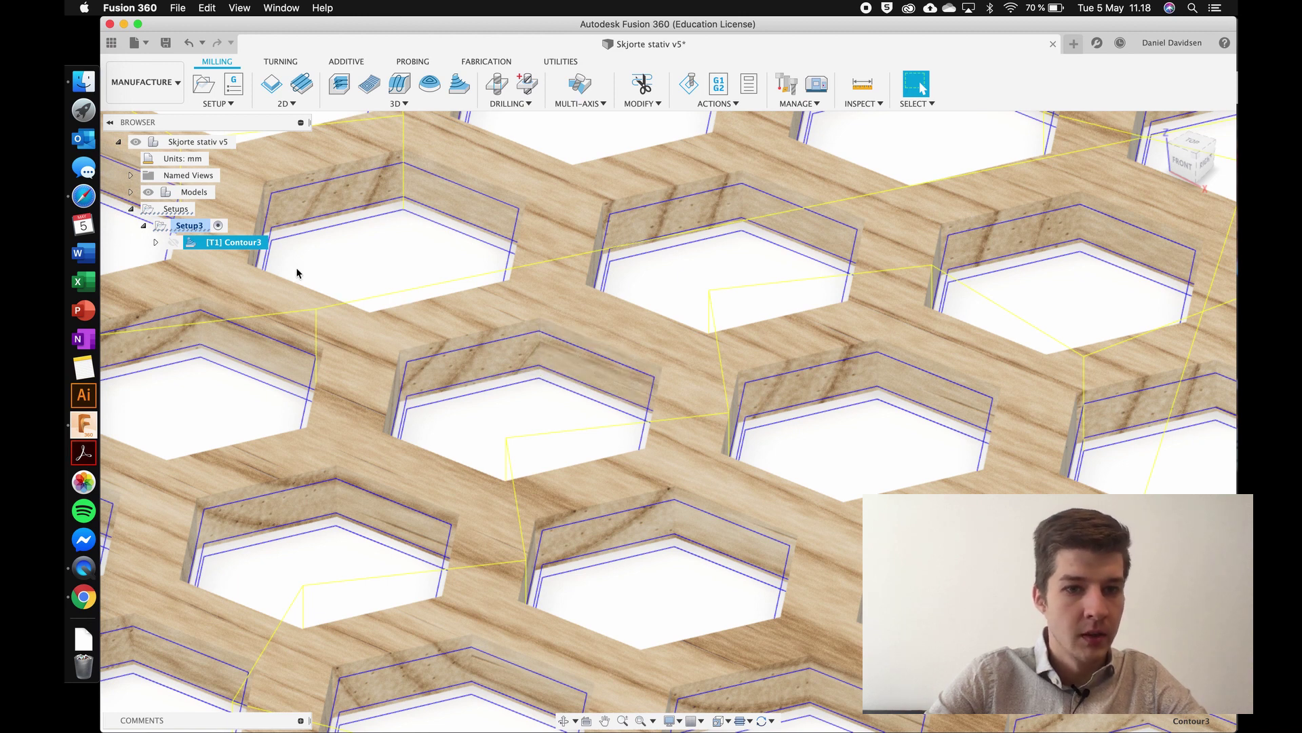
# Step: Set the contour's maximum stepdown to 6.5 mm, leave flat area detection enabled, and regenerate the toolpath
pyautogui.rightClick(236, 245)
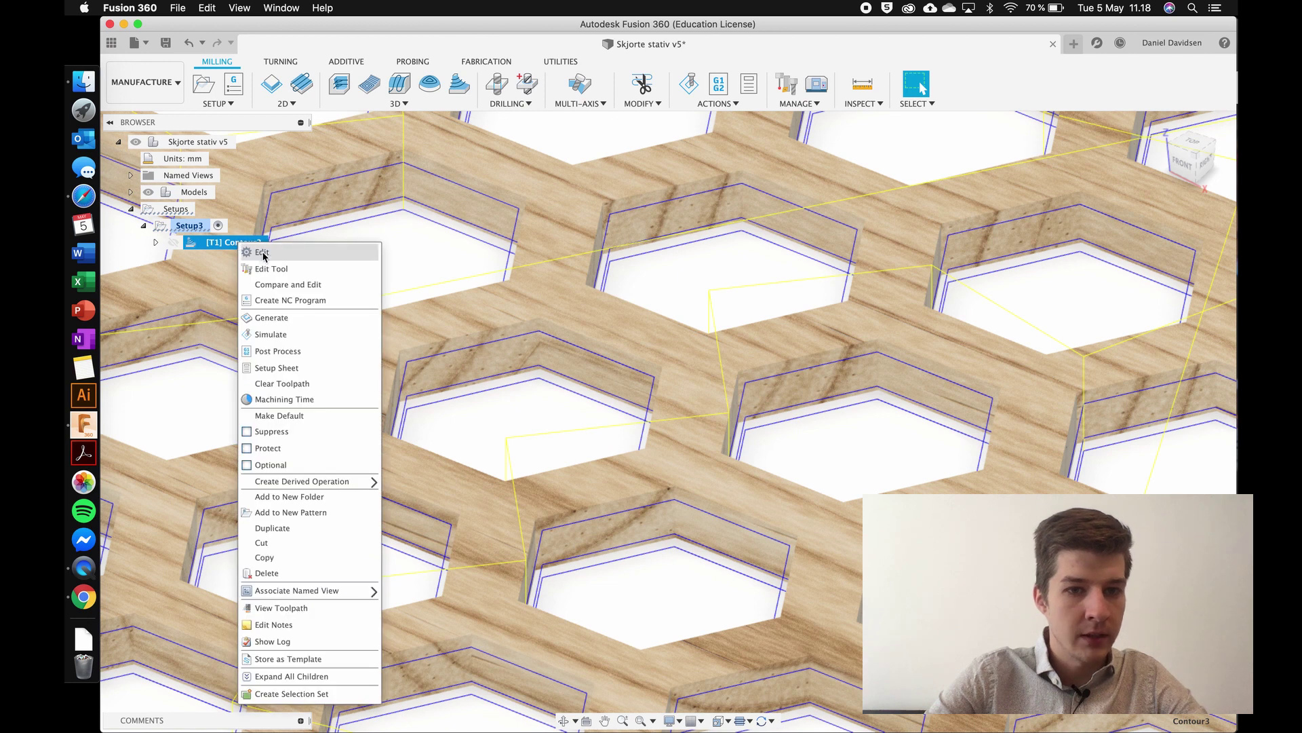
pyautogui.click(264, 254)
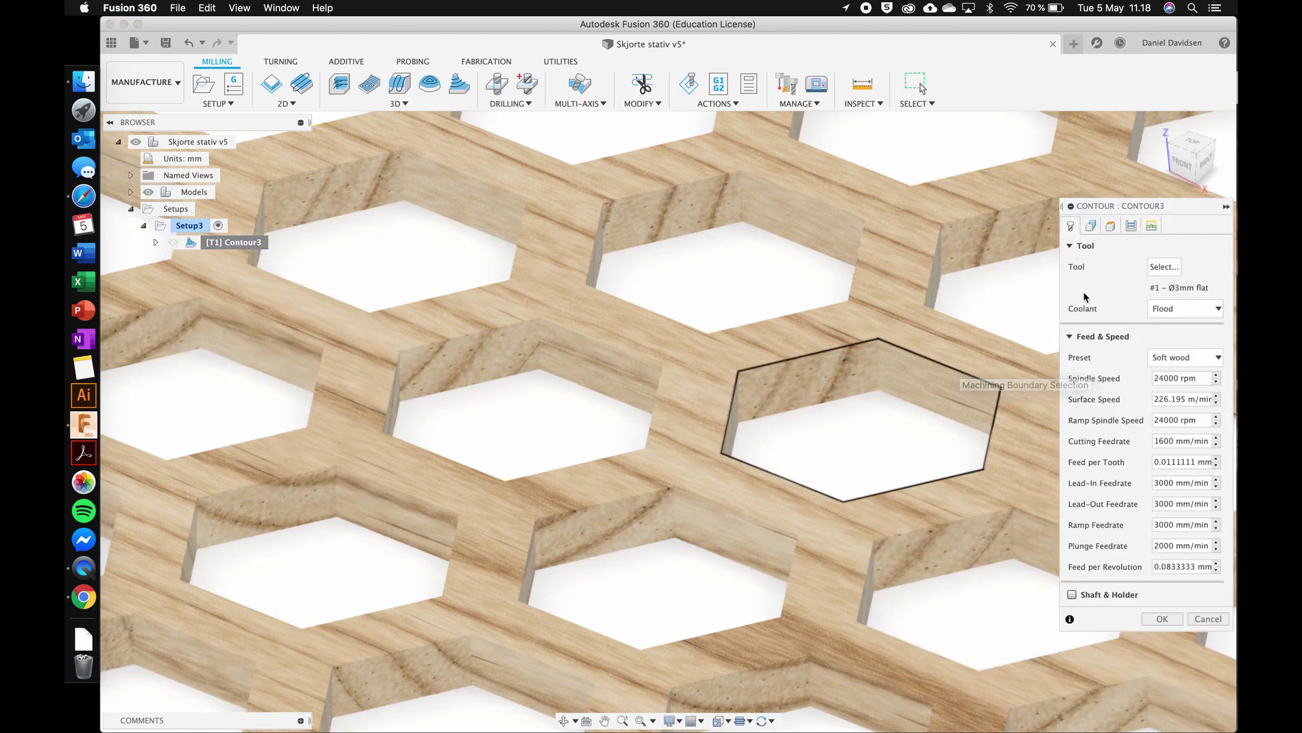
pyautogui.click(1131, 228)
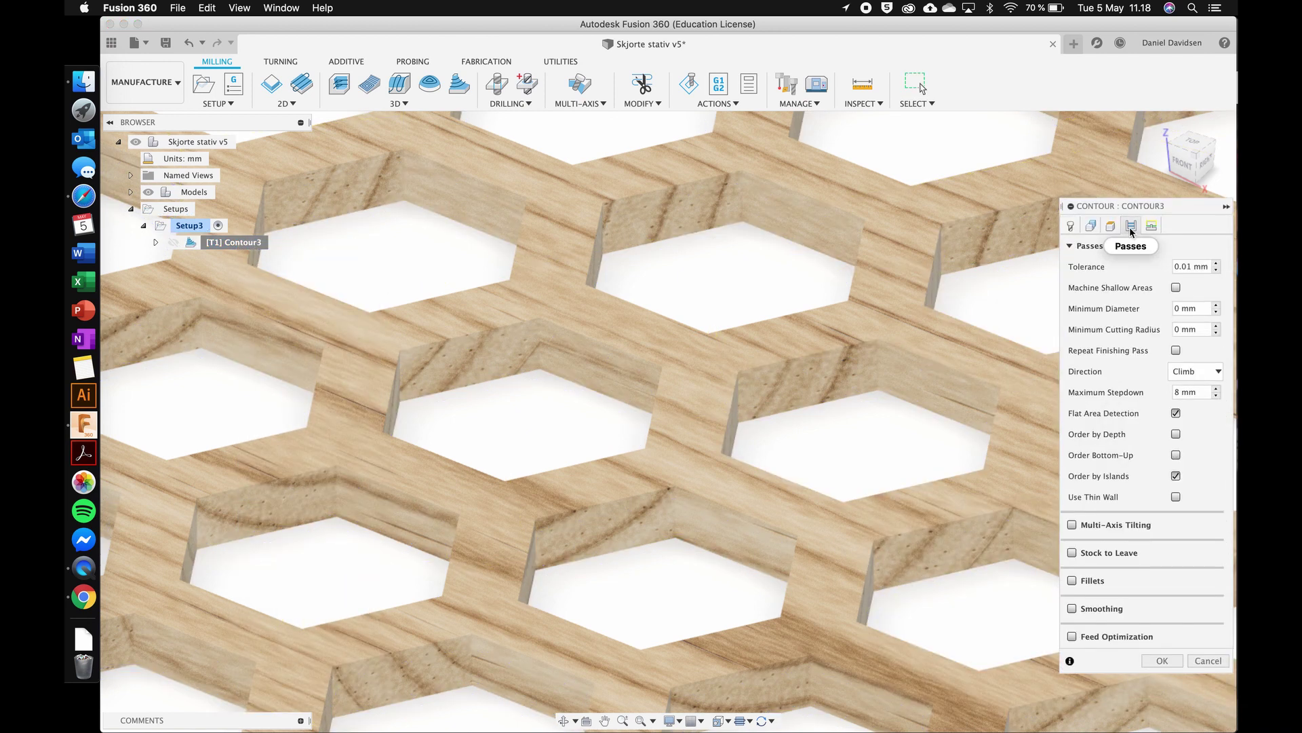
pyautogui.click(1187, 392)
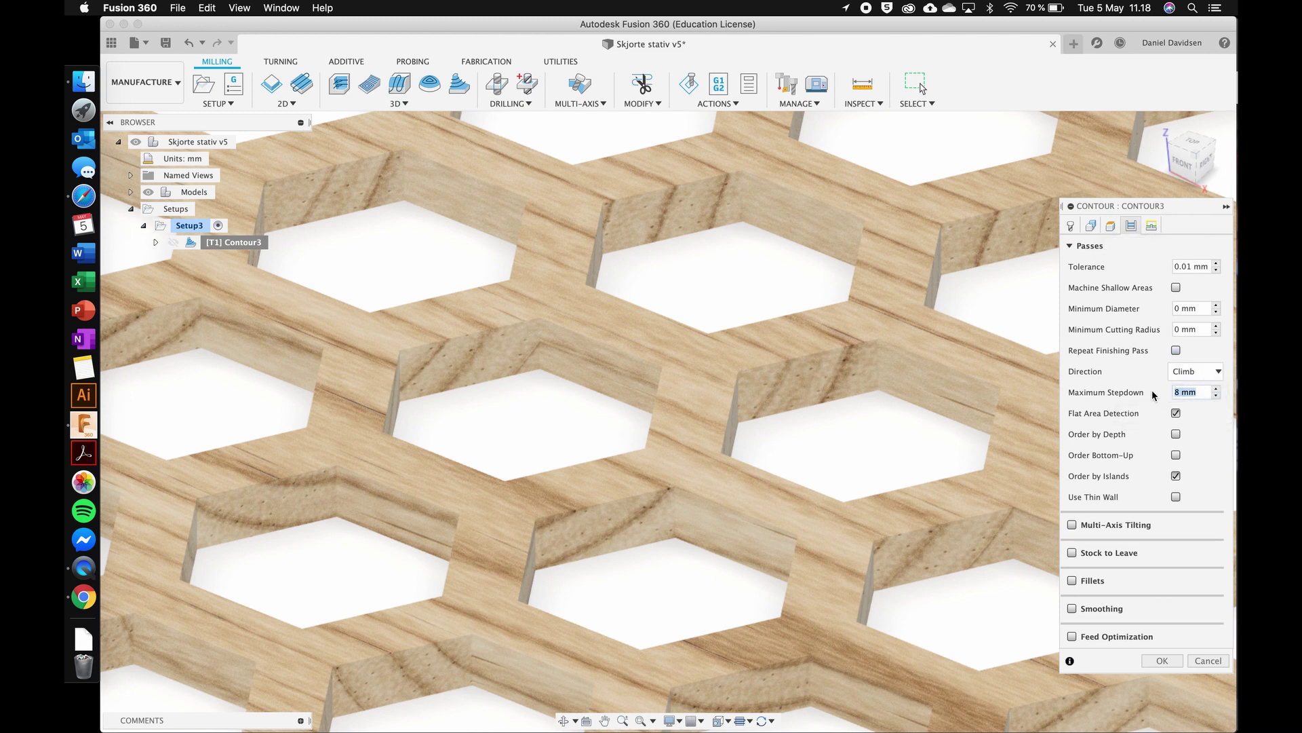
pyautogui.write('6.5')
pyautogui.click(1177, 414)
pyautogui.click(1161, 661)
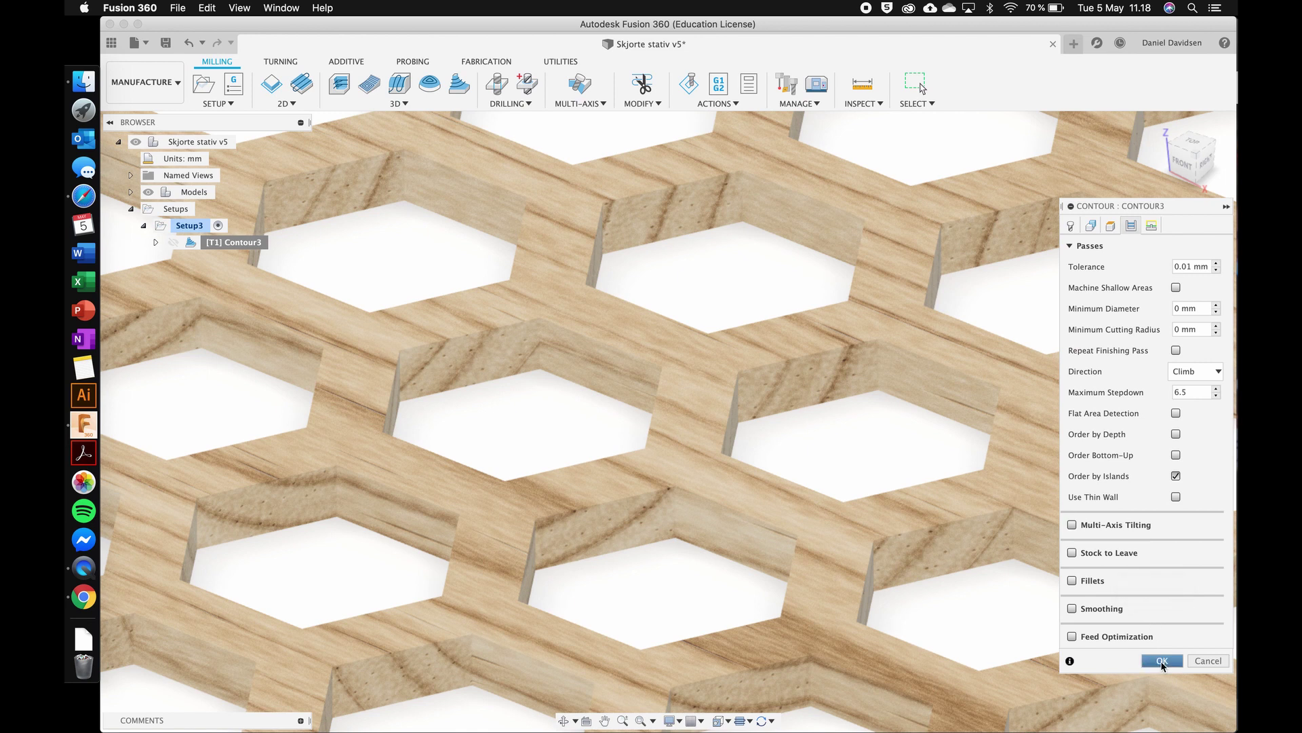
pyautogui.click(1176, 414)
pyautogui.press('Return')
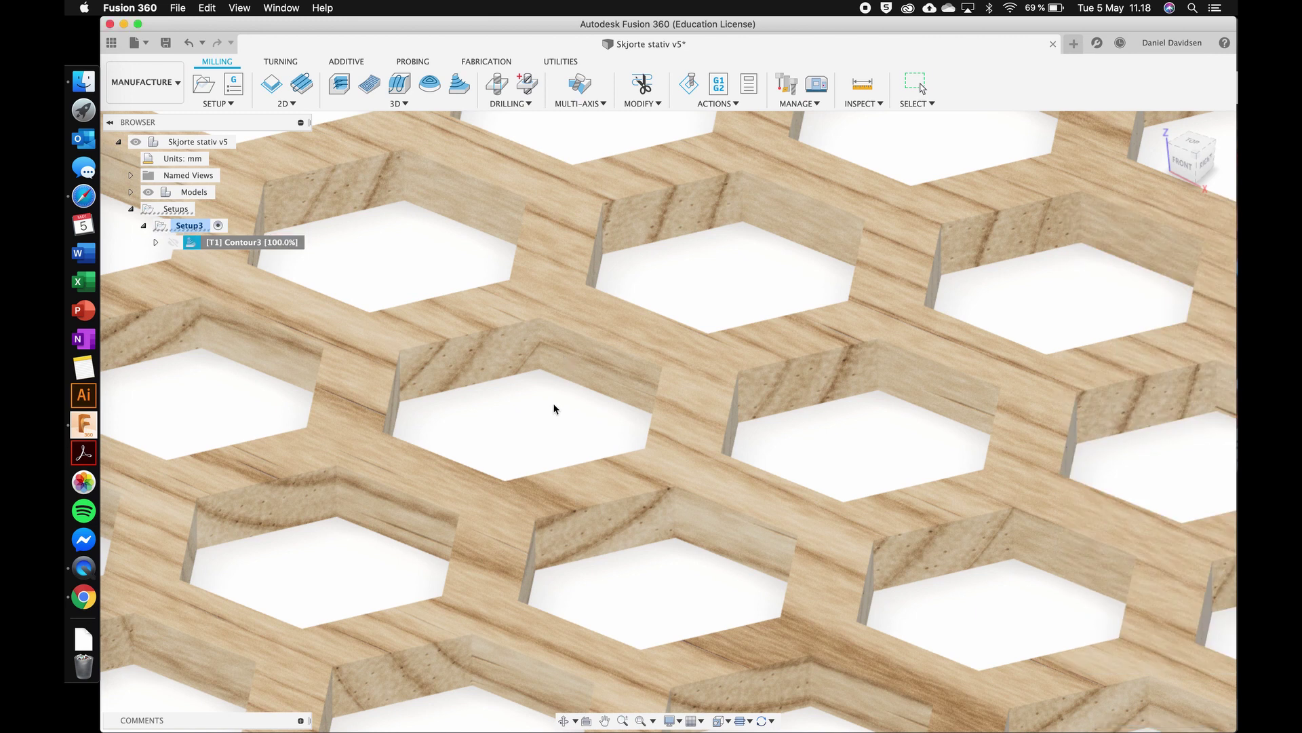
pyautogui.click(243, 241)
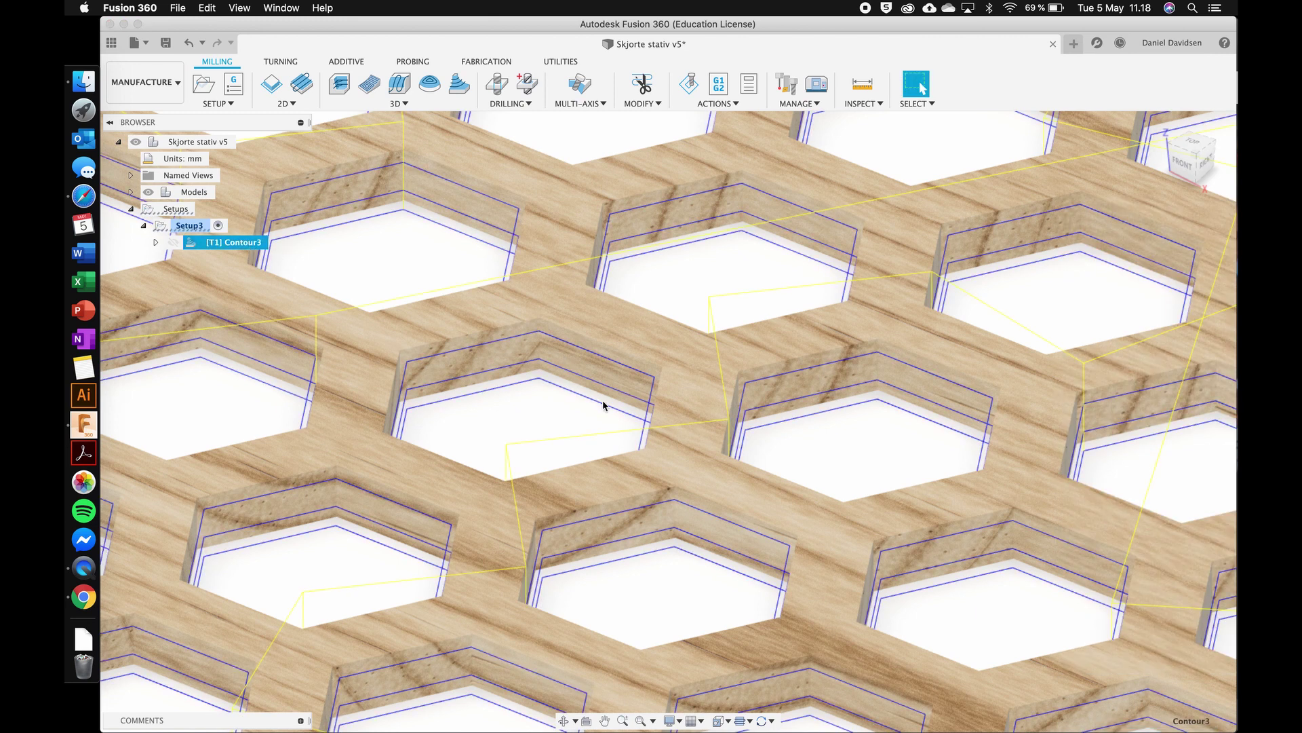
# Step: Disable flat area detection in the contour's pass settings, regenerate the toolpath and display it
pyautogui.rightClick(227, 243)
pyautogui.click(267, 253)
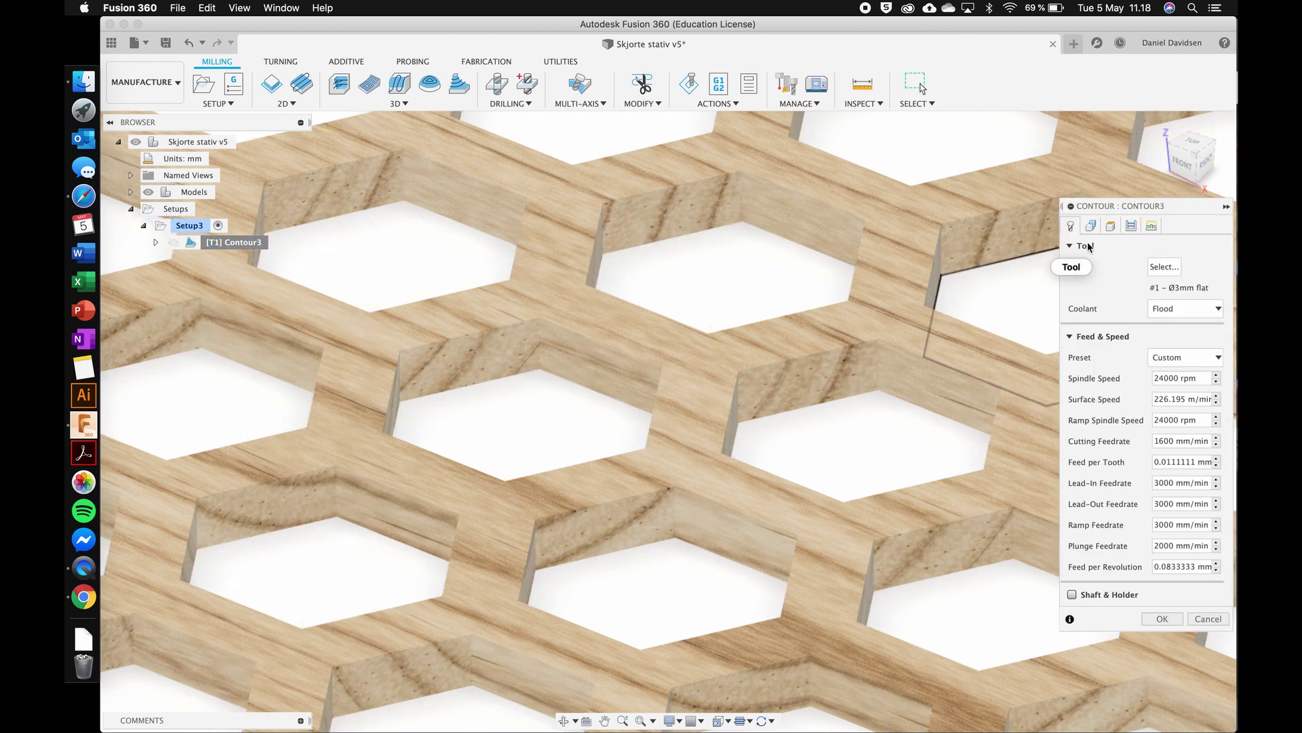
pyautogui.click(1133, 229)
pyautogui.click(1176, 413)
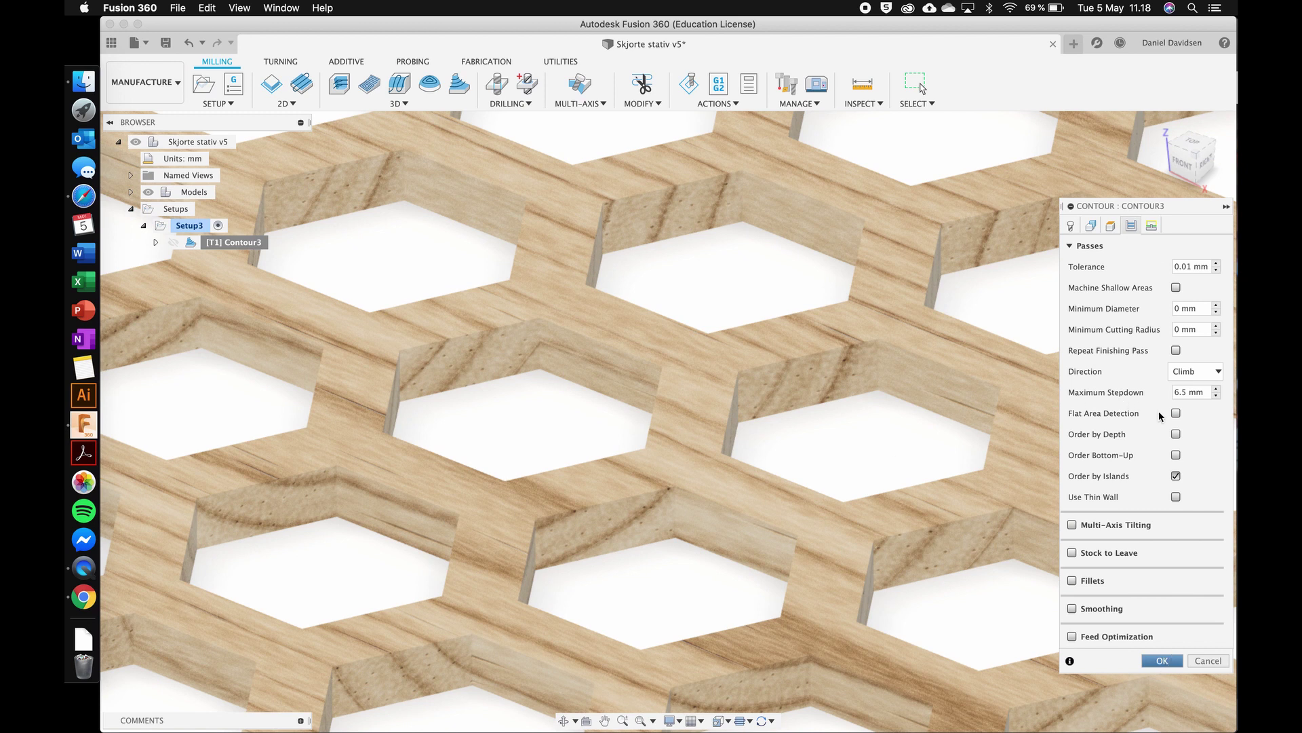
pyautogui.press('Return')
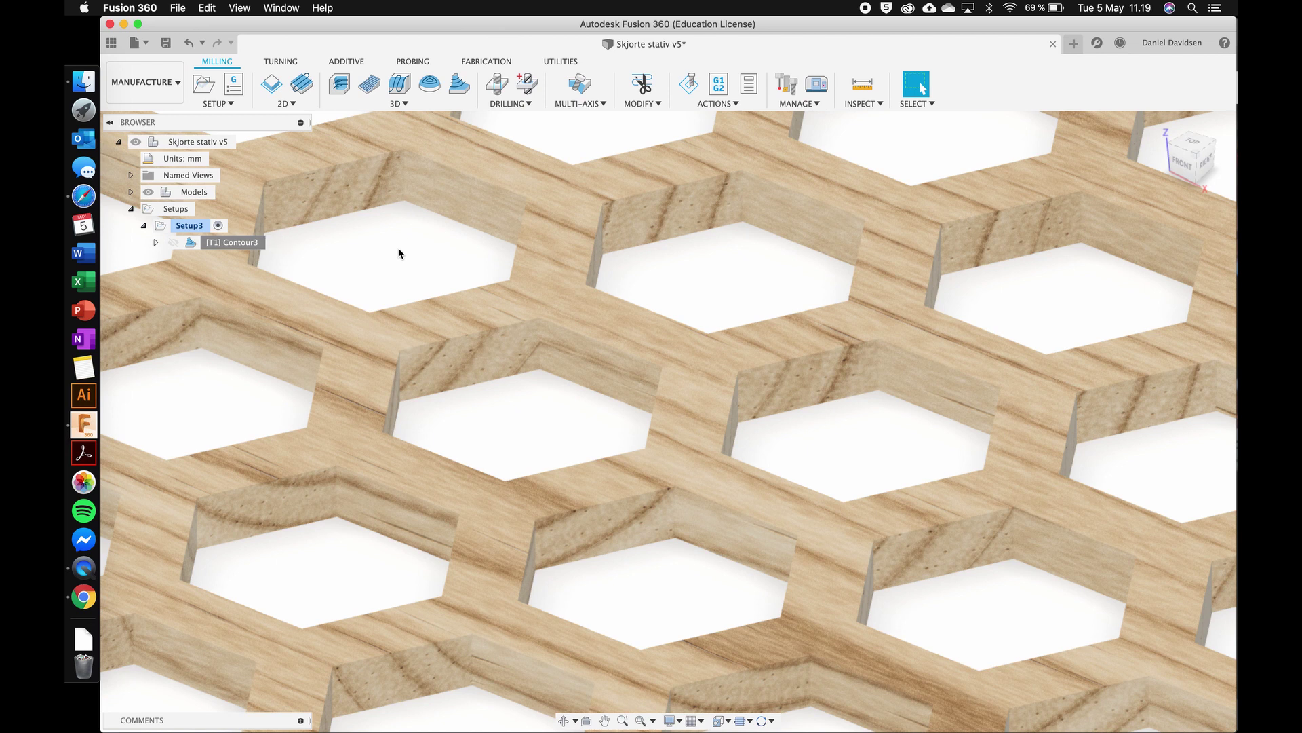
pyautogui.click(255, 244)
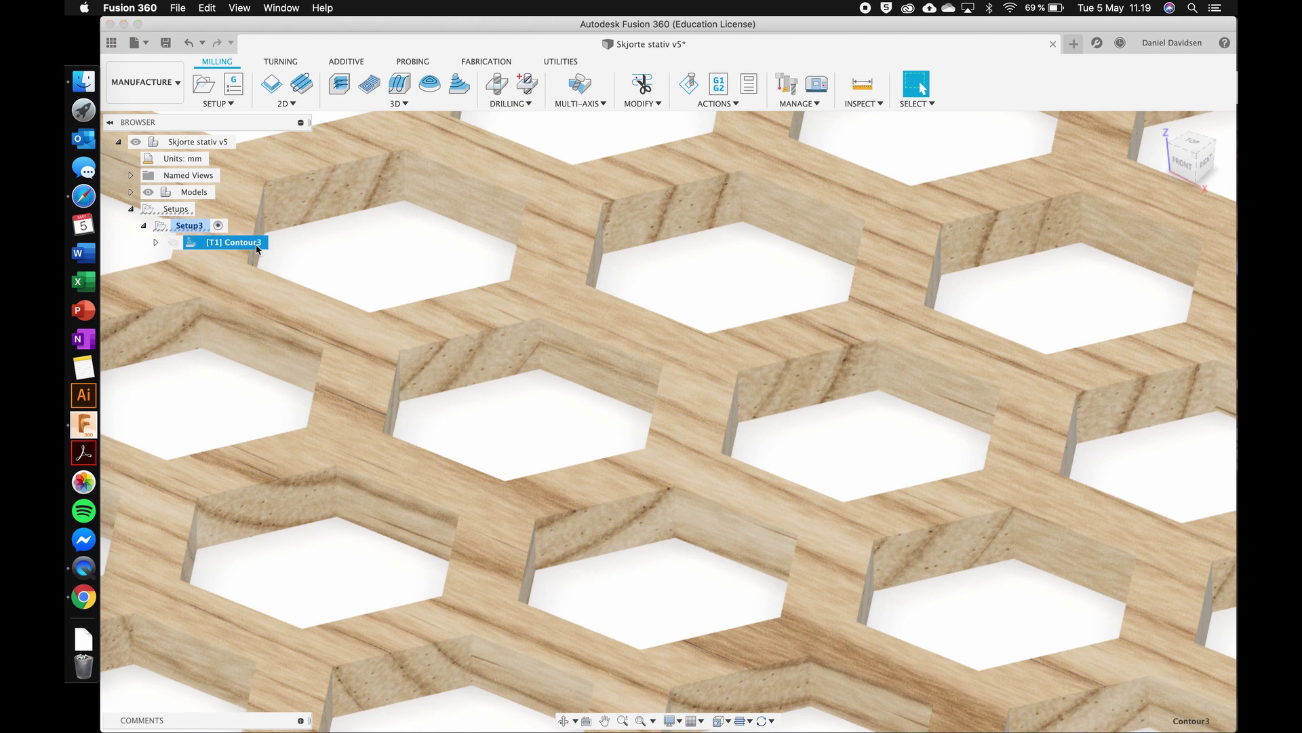
# Step: Examine the regenerated toolpath's cutting levels inside the hexagonal holes, up close and over the whole shelf
pyautogui.scroll(6, 502, 355)
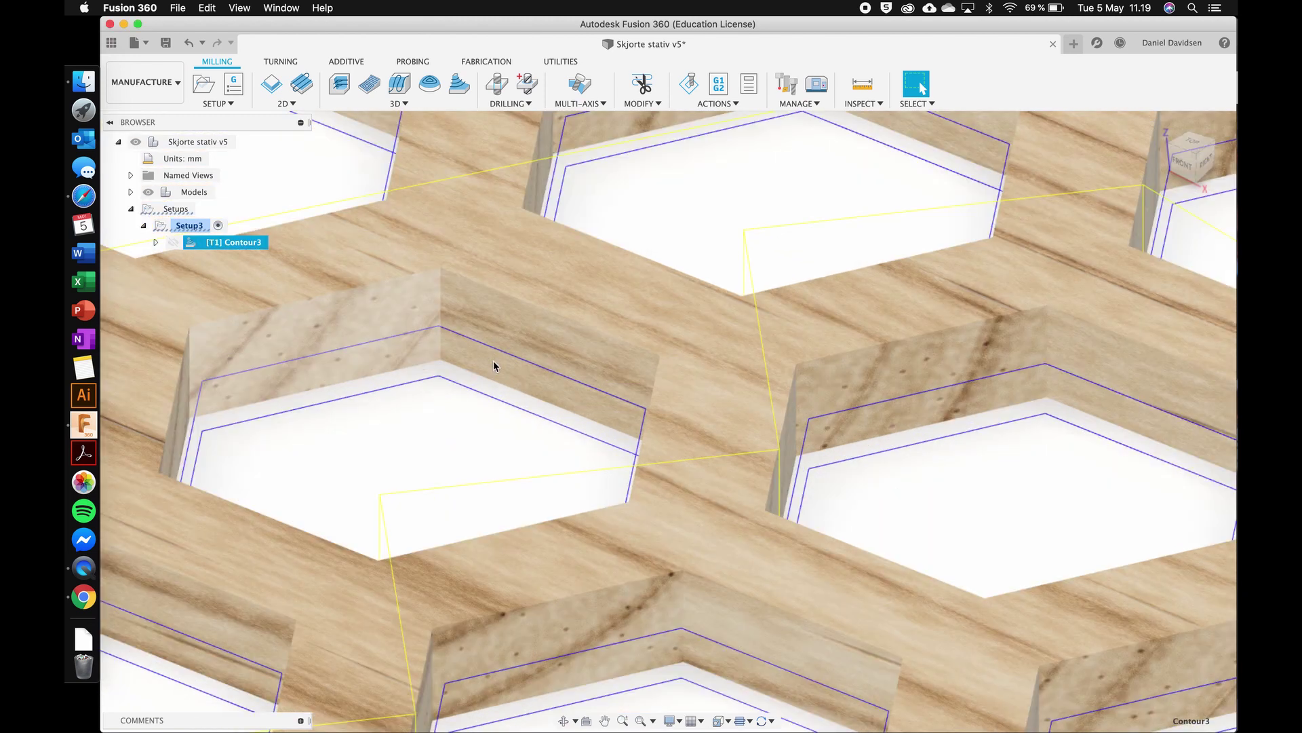
pyautogui.keyDown('shift'); pyautogui.scroll(-3, 494, 362); pyautogui.keyUp('shift')
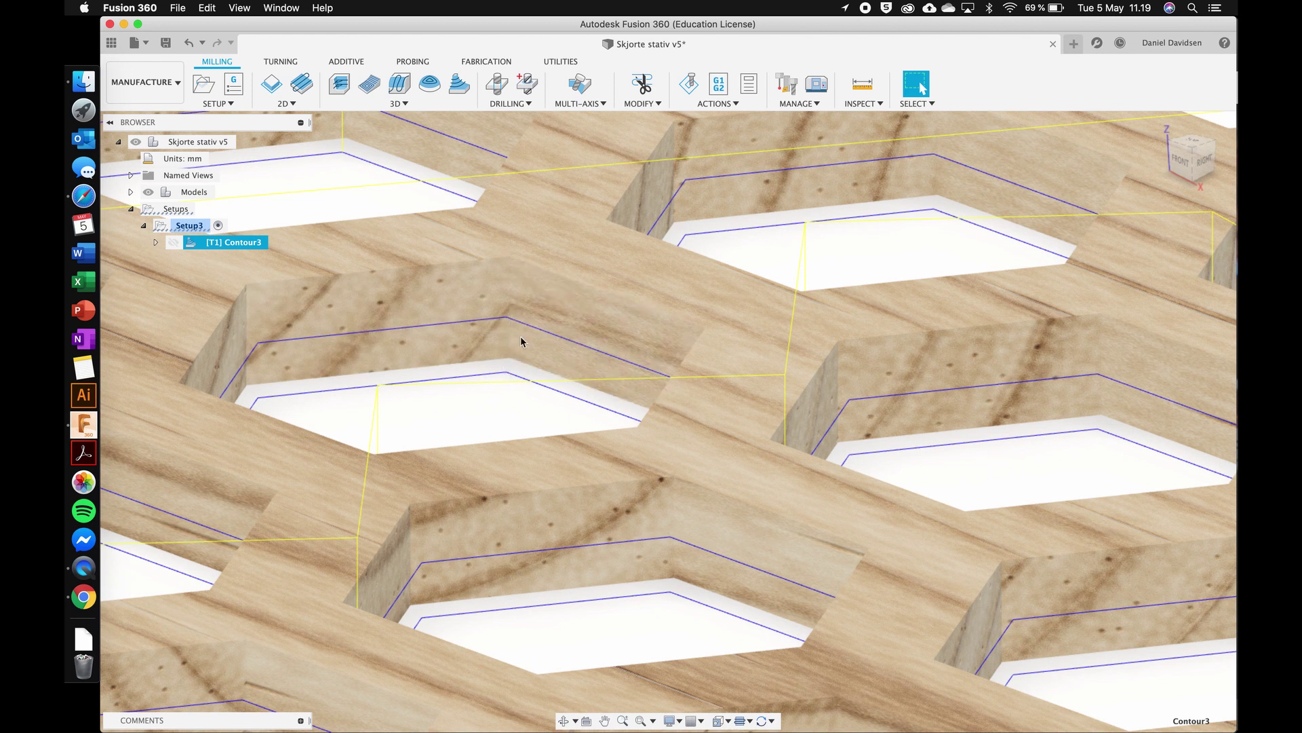
pyautogui.scroll(-10, 544, 303)
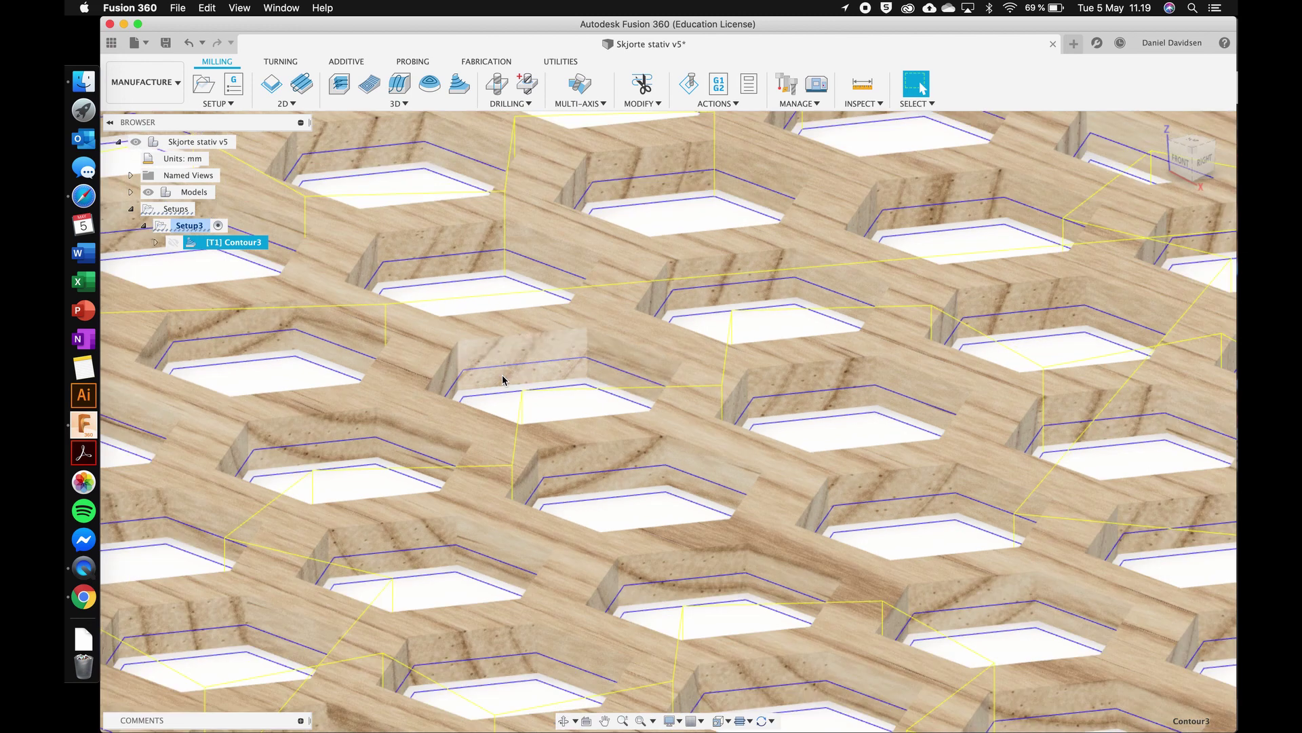
pyautogui.scroll(6, 502, 379)
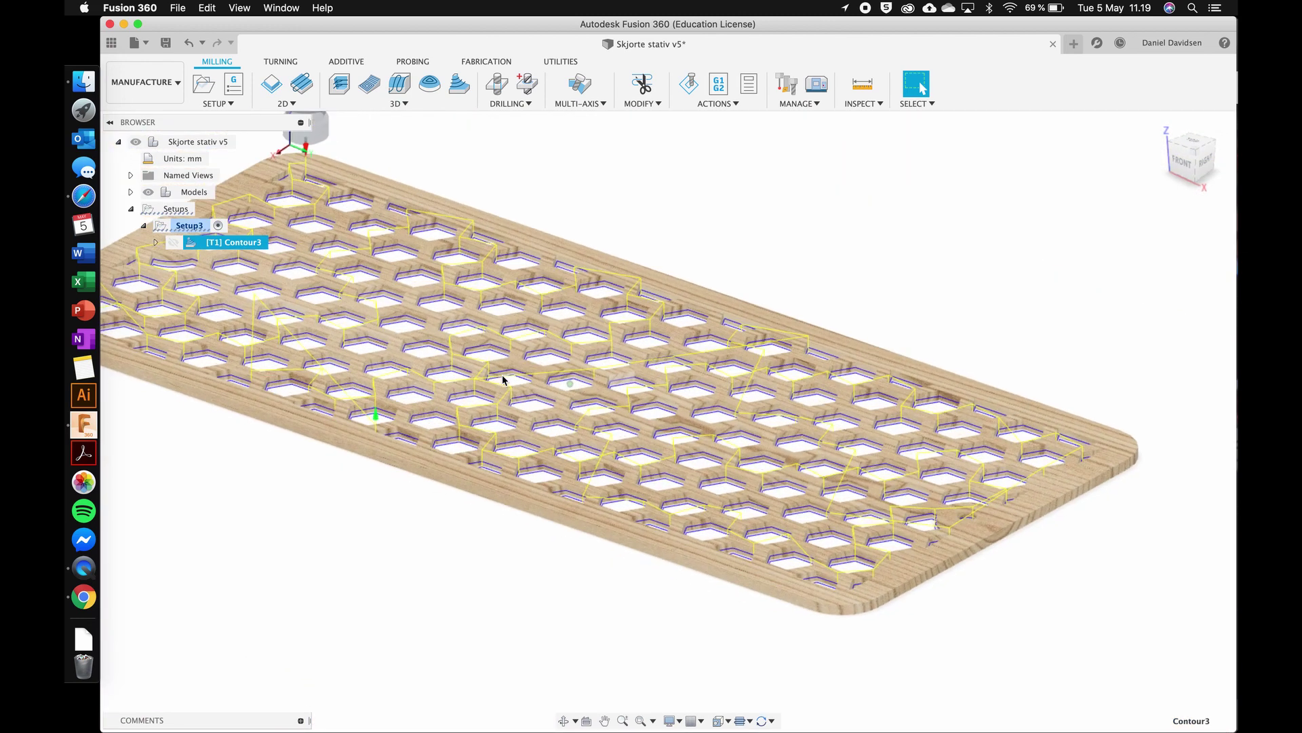
pyautogui.keyDown('shift'); pyautogui.scroll(10, 503, 380); pyautogui.keyUp('shift')
pyautogui.hscroll(6, 502, 379)
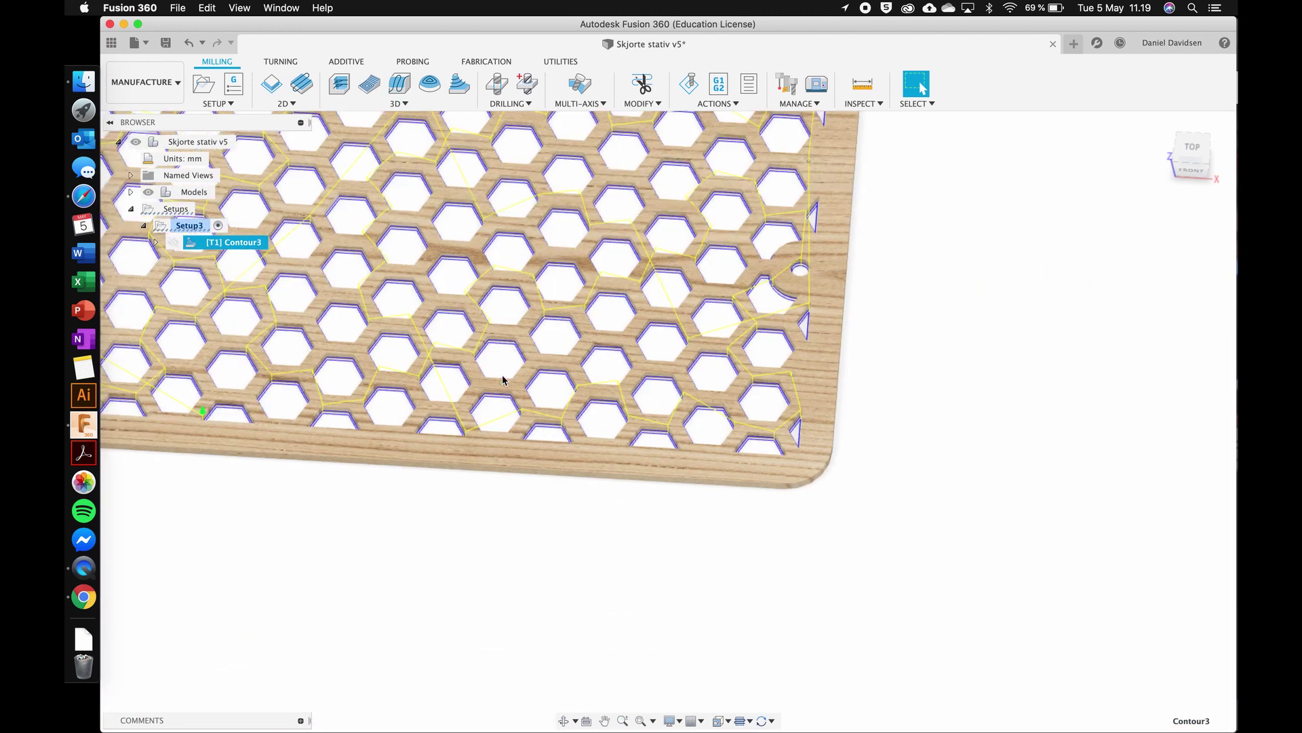
# Step: Examine how the contour toolpath cuts the small counterbored hole near the shelf's corner, viewing it from above and at an angle
pyautogui.scroll(10, 502, 379)
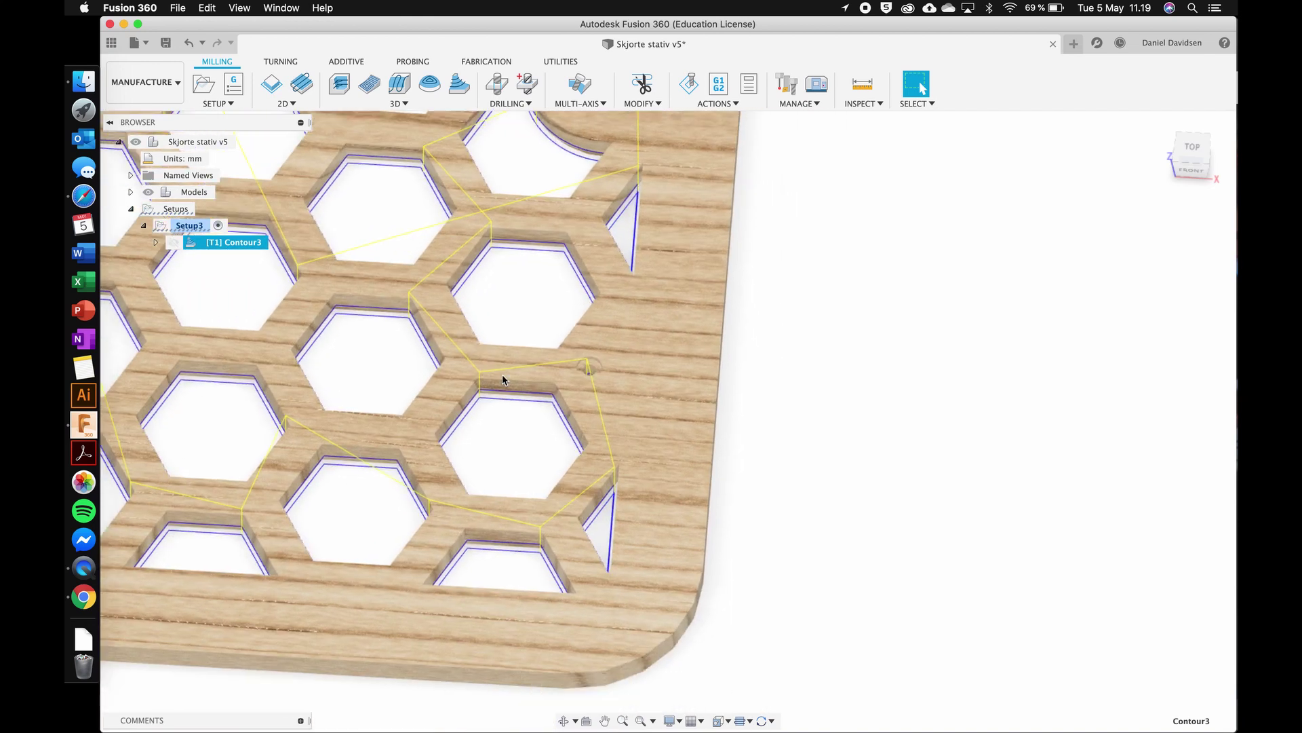
pyautogui.scroll(8, 541, 364)
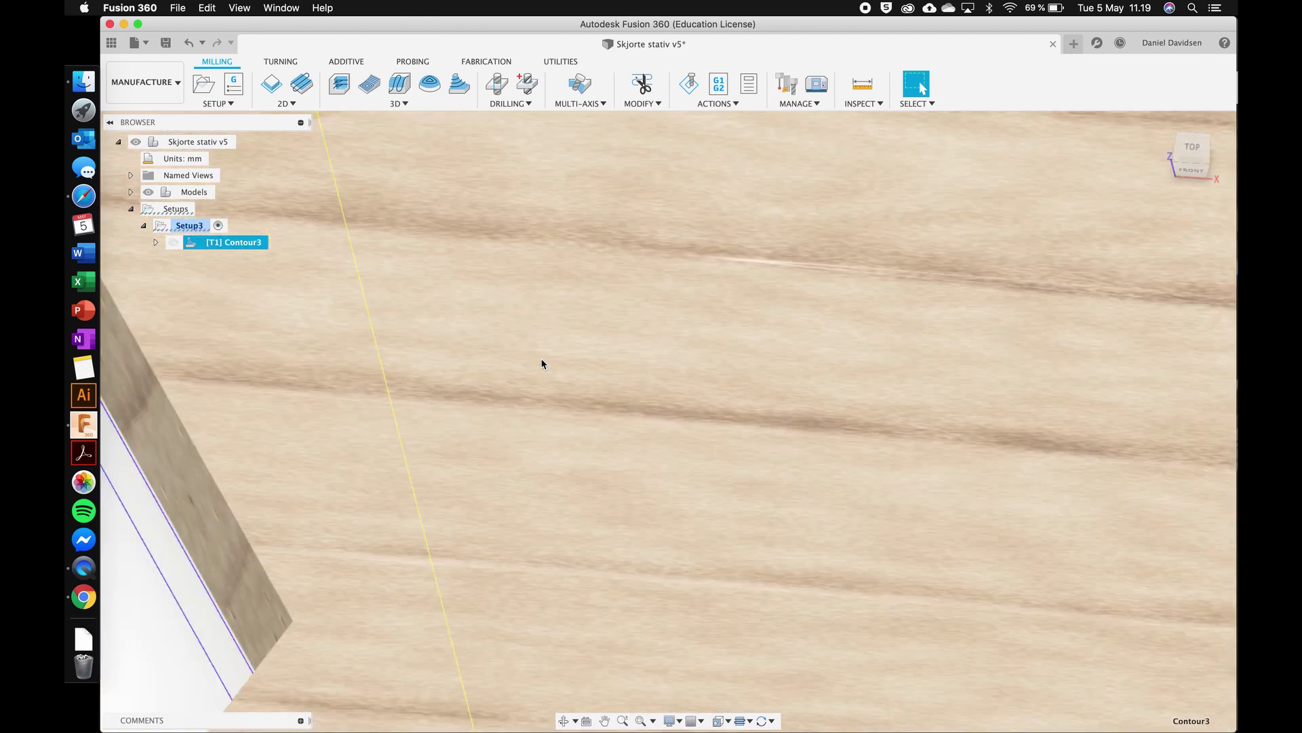
pyautogui.keyDown('shift'); pyautogui.scroll(5, 541, 363); pyautogui.keyUp('shift')
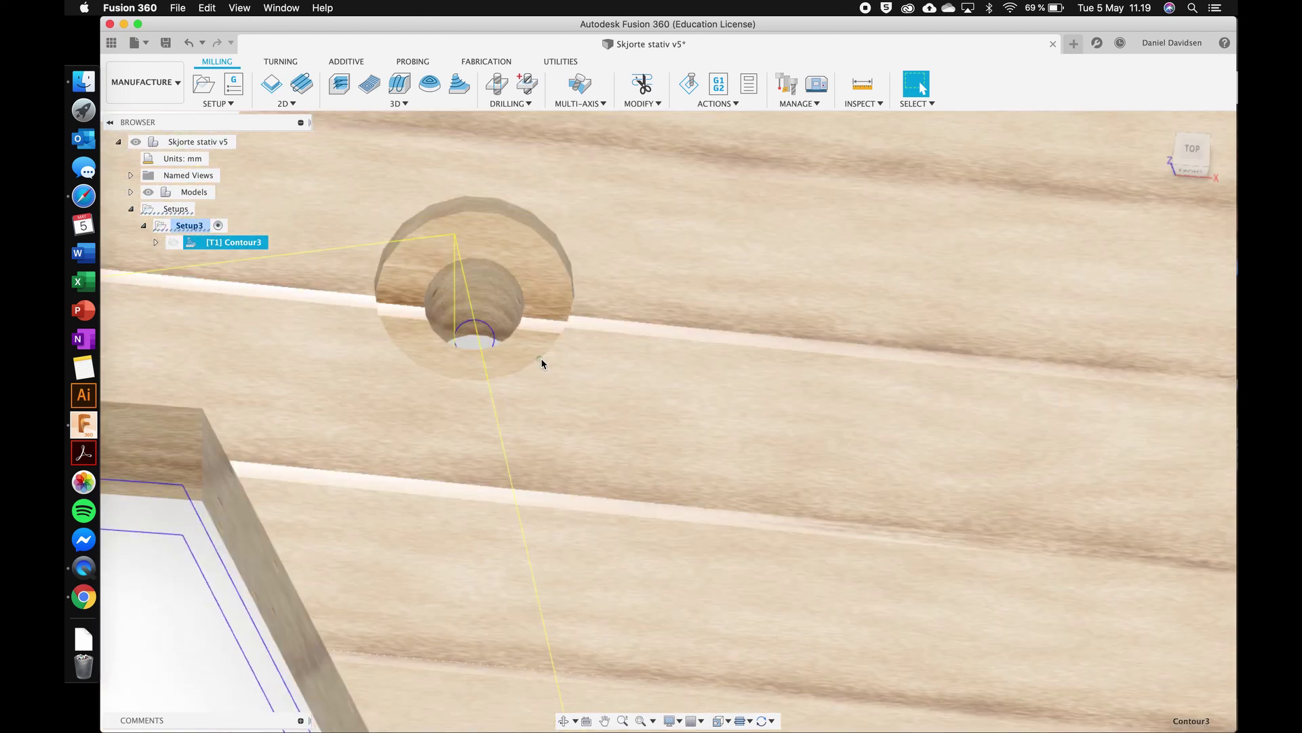
pyautogui.keyDown('shift'); pyautogui.hscroll(-3, 541, 364); pyautogui.keyUp('shift')
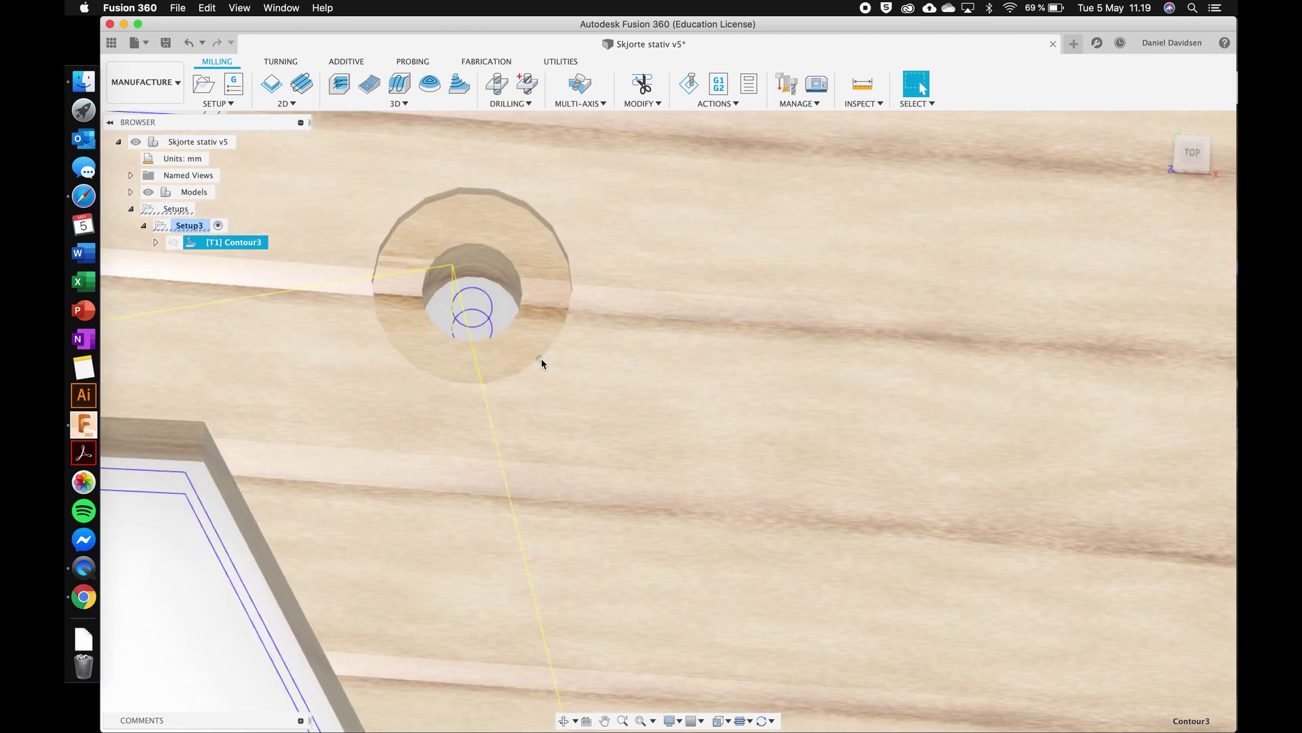
pyautogui.keyDown('shift'); pyautogui.scroll(-6, 541, 363); pyautogui.keyUp('shift')
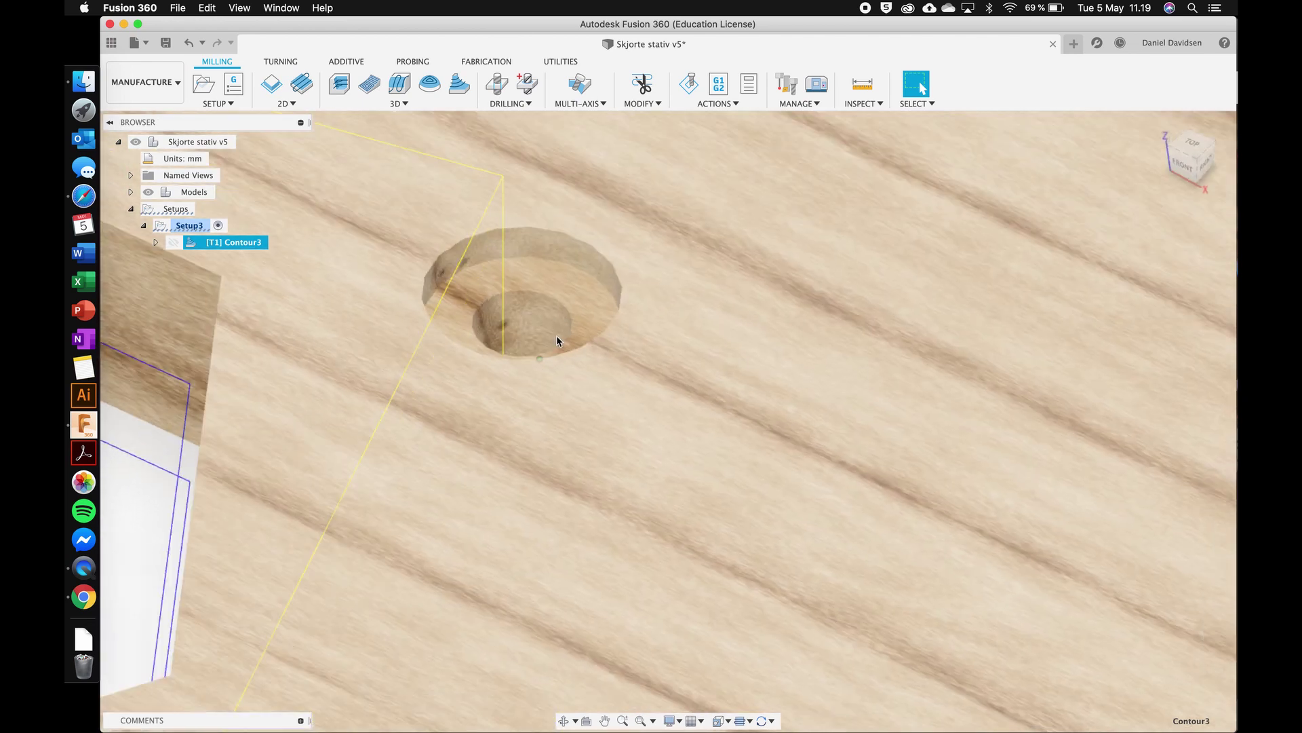
pyautogui.scroll(-10, 556, 339)
pyautogui.scroll(-5, 556, 339)
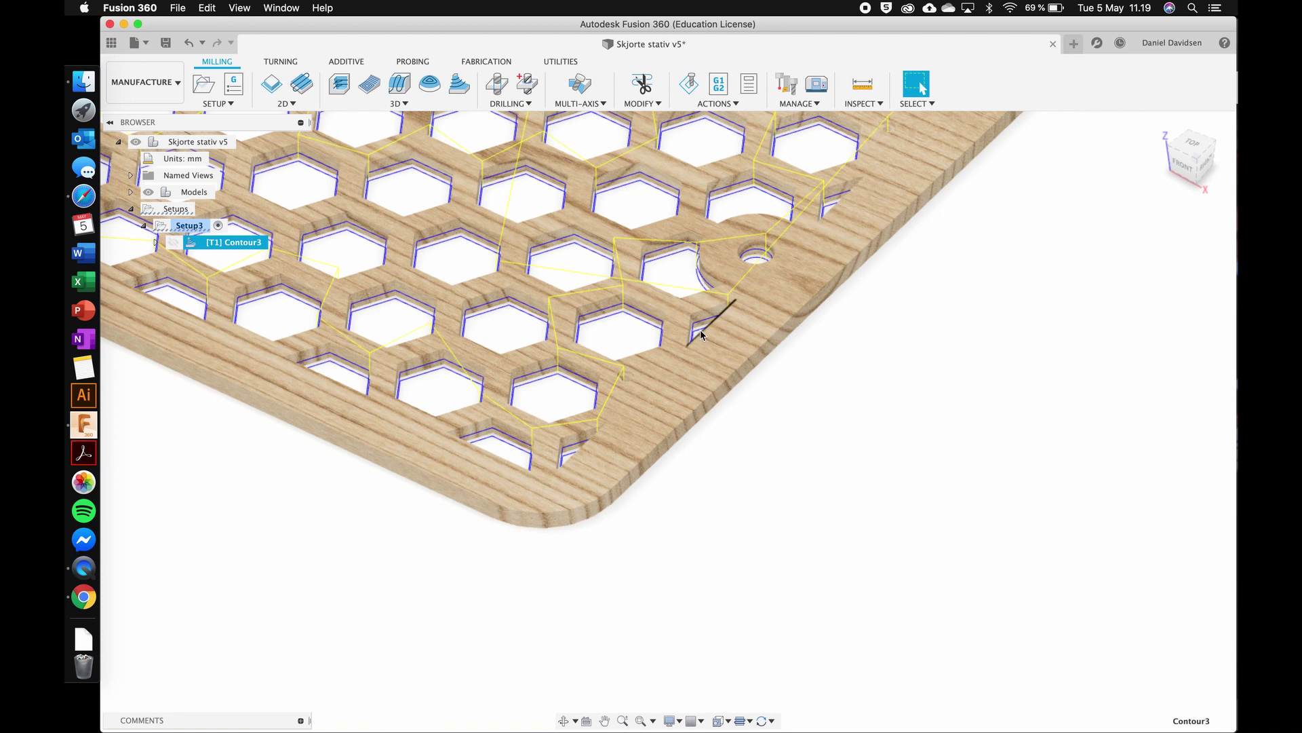
pyautogui.scroll(-5, 698, 329)
pyautogui.scroll(-10, 701, 334)
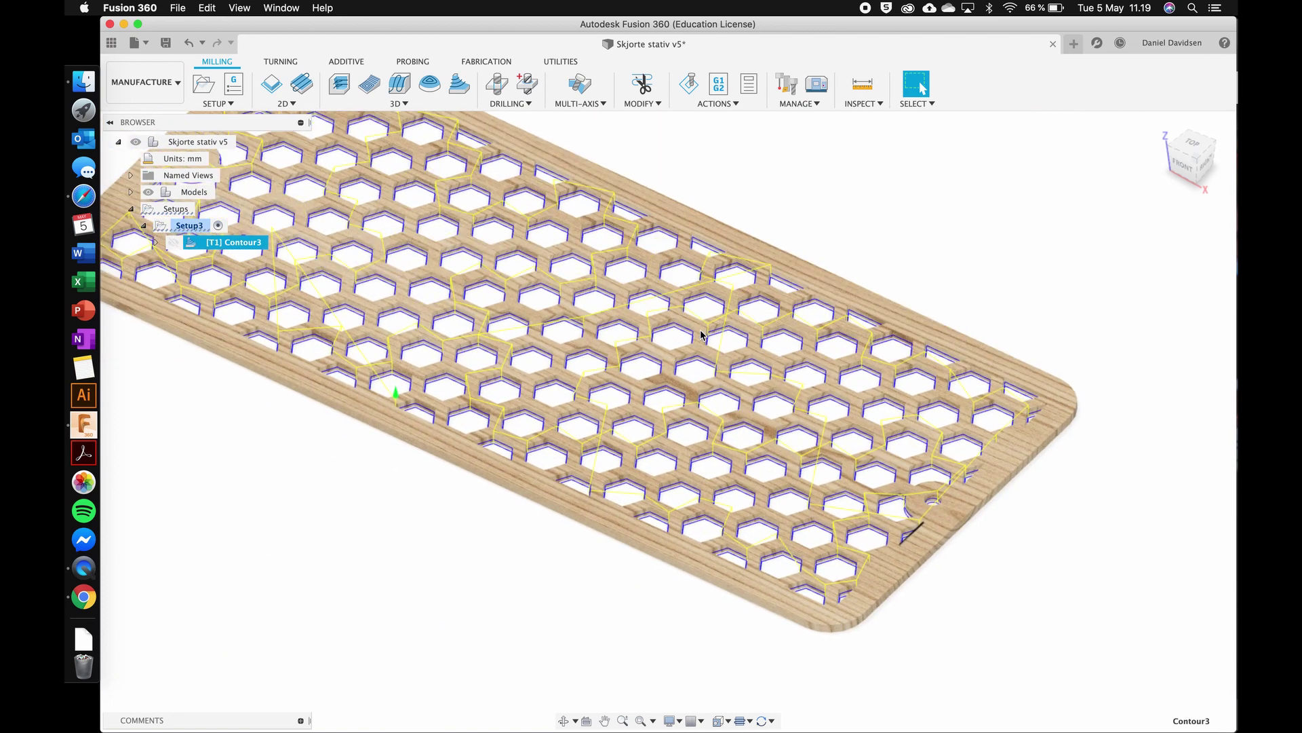
pyautogui.scroll(5, 701, 334)
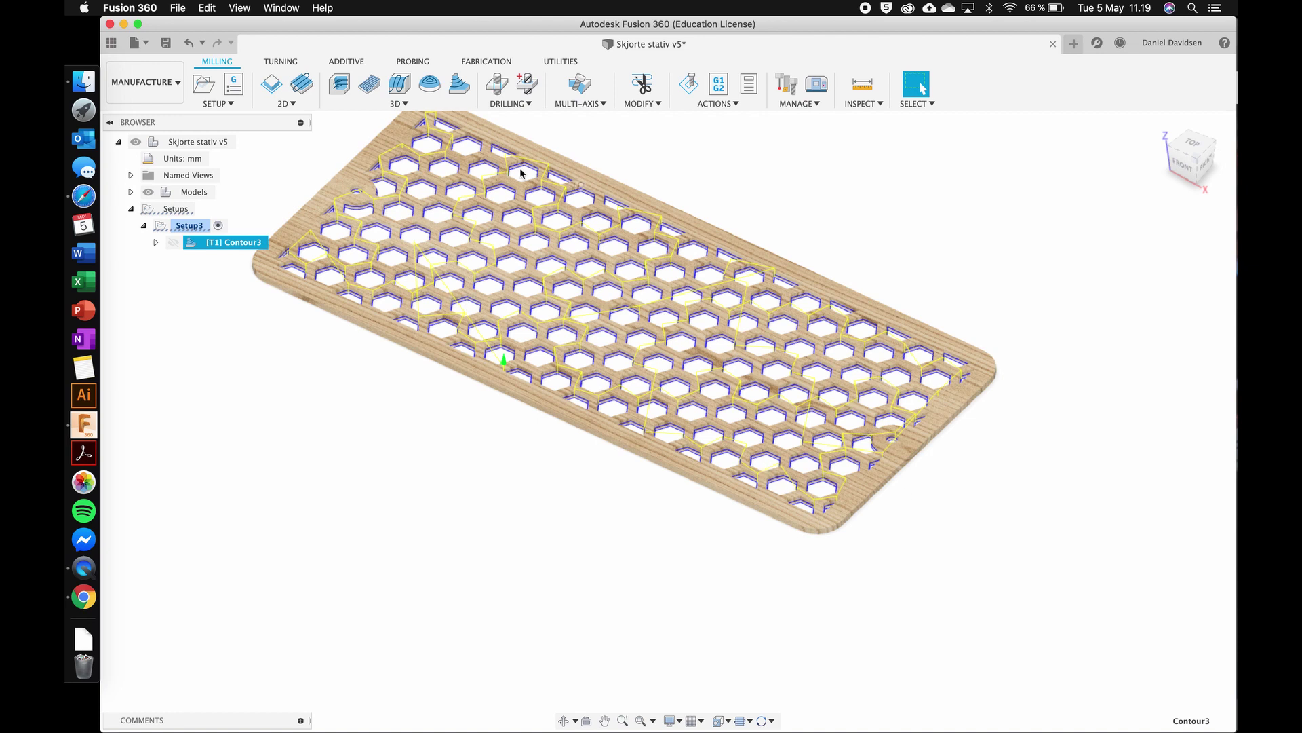
pyautogui.click(727, 182)
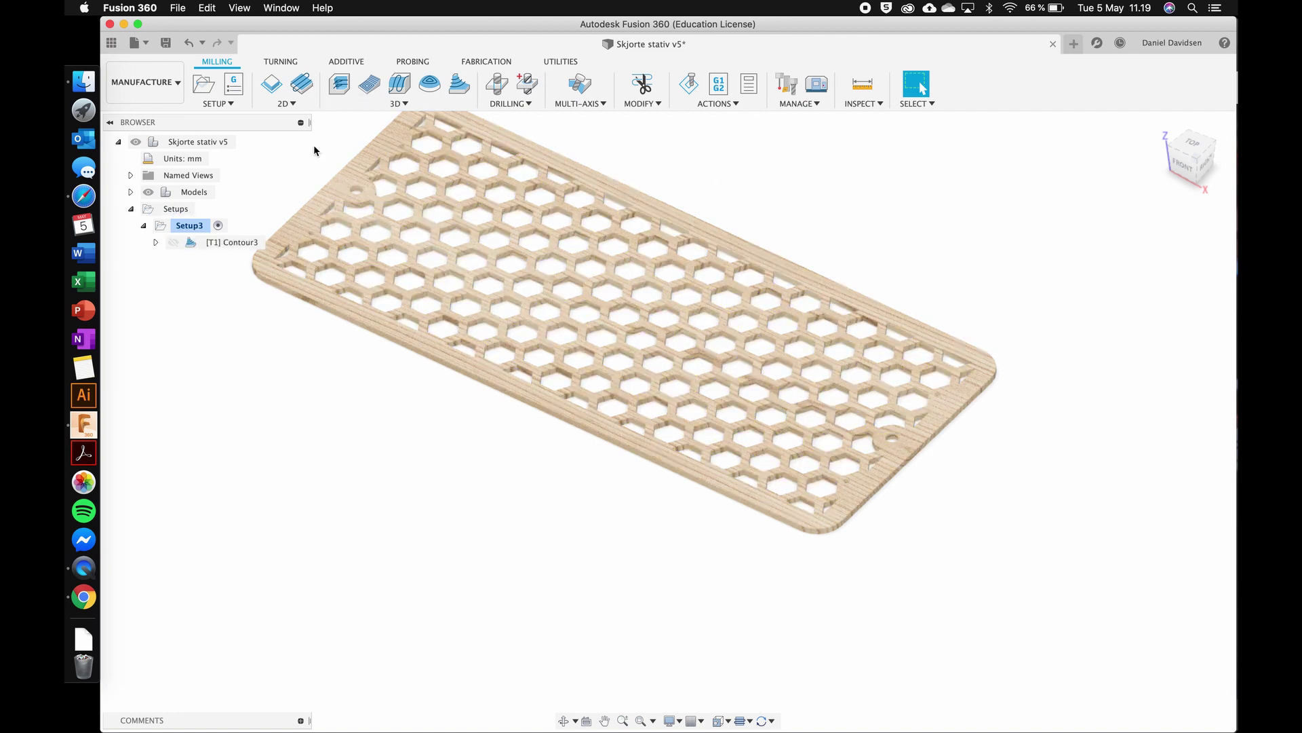
pyautogui.click(287, 103)
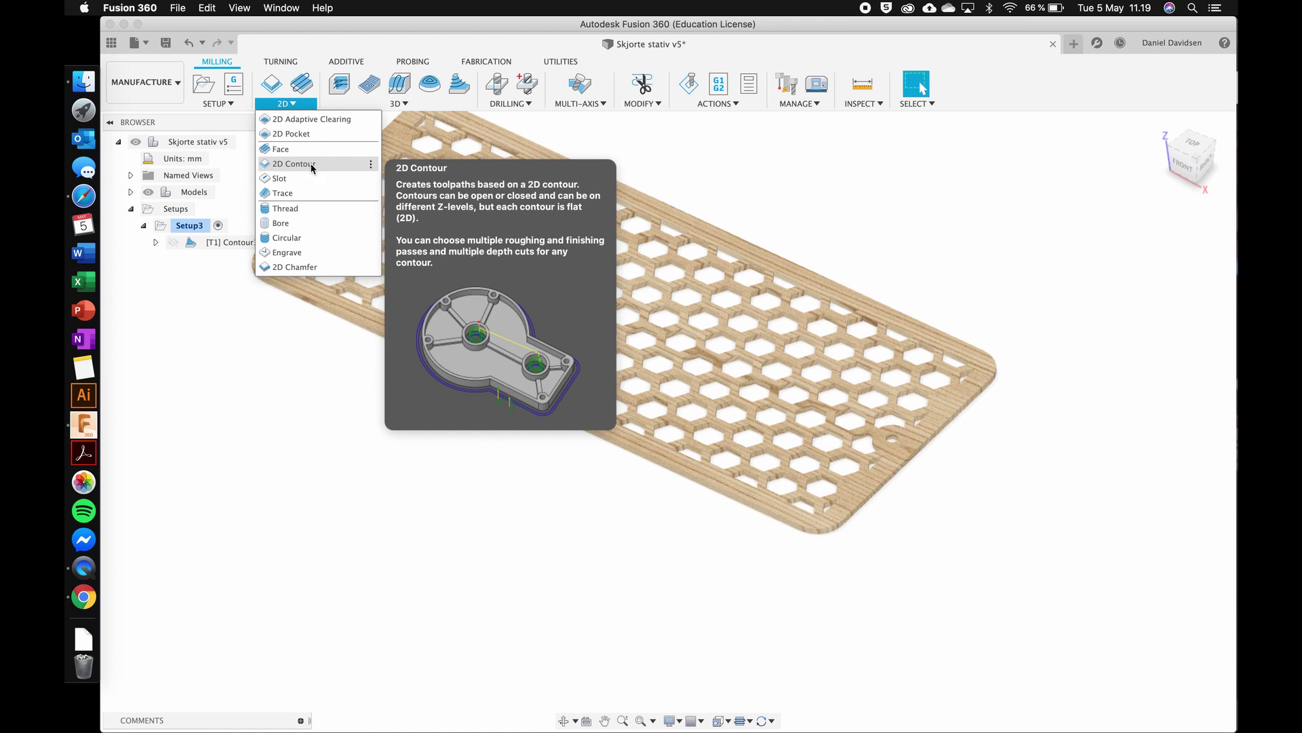
pyautogui.click(400, 103)
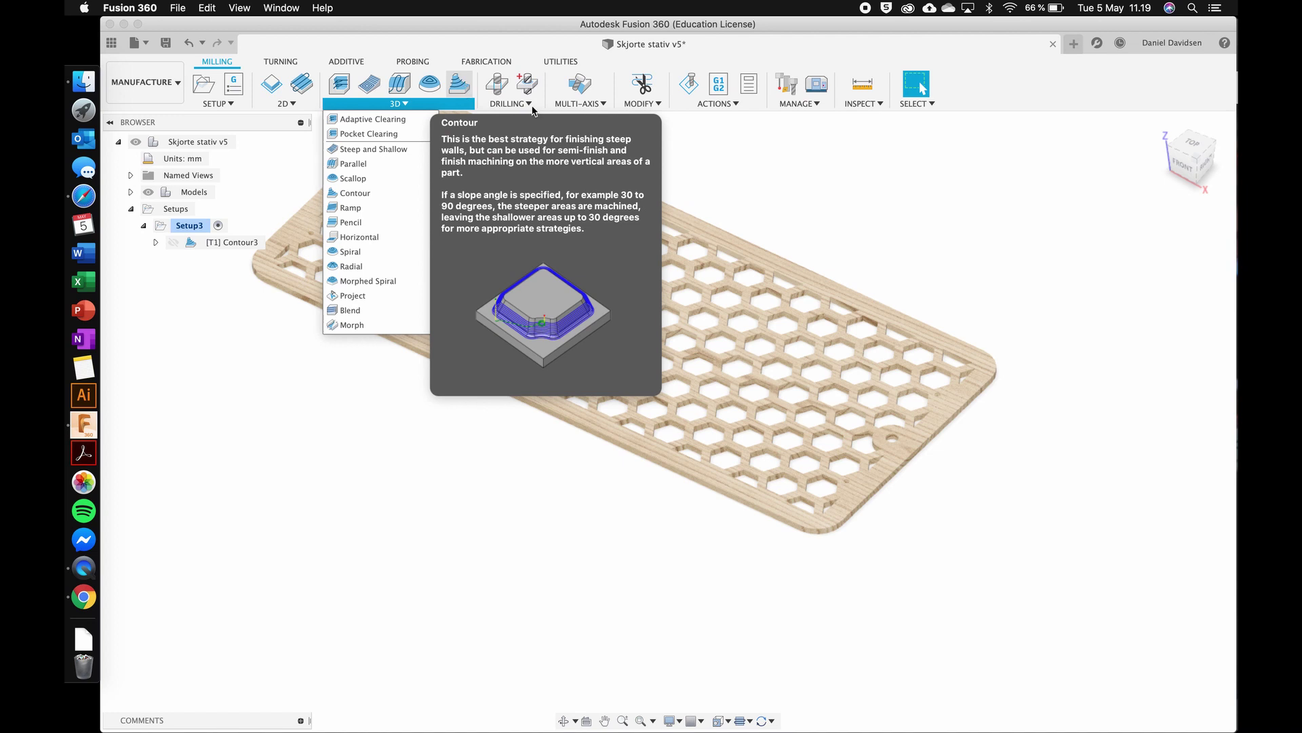
pyautogui.click(692, 147)
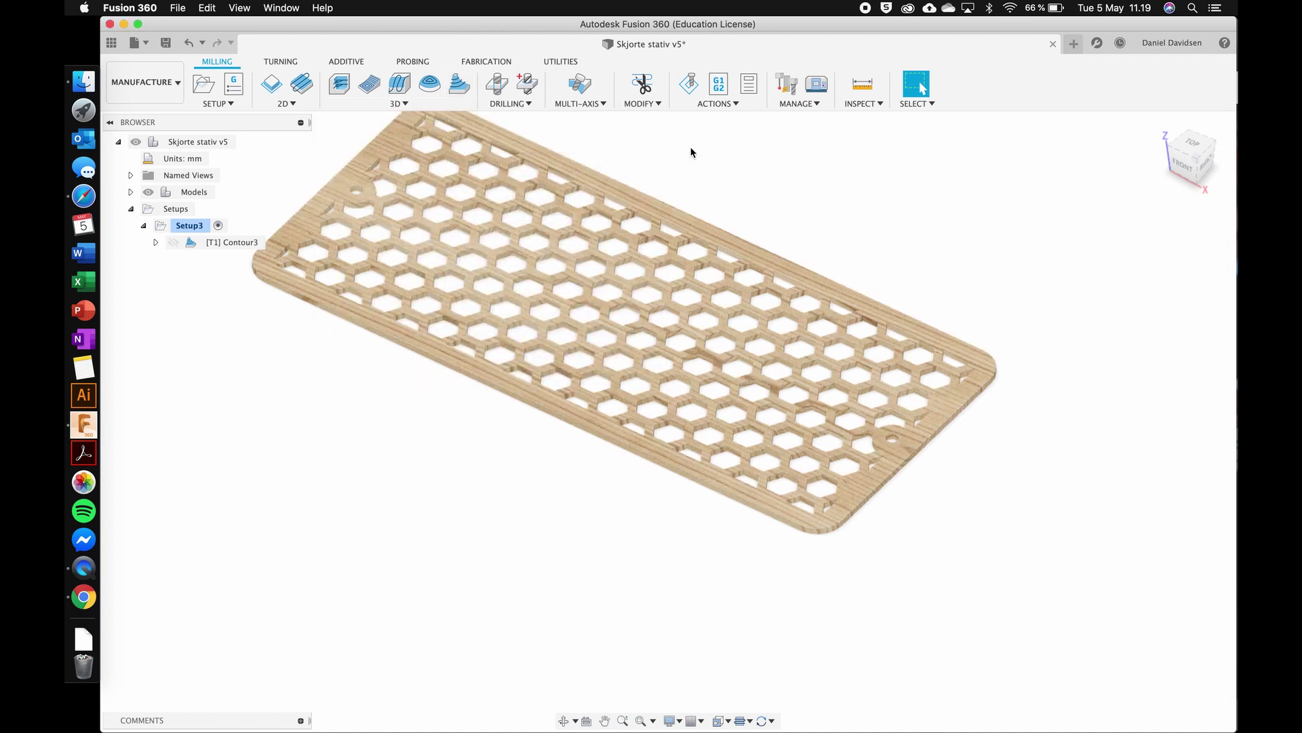
# Step: Add a 2D Contour operation to the shelf's setup and apply the Soft wood feed and speed preset
pyautogui.click(279, 94)
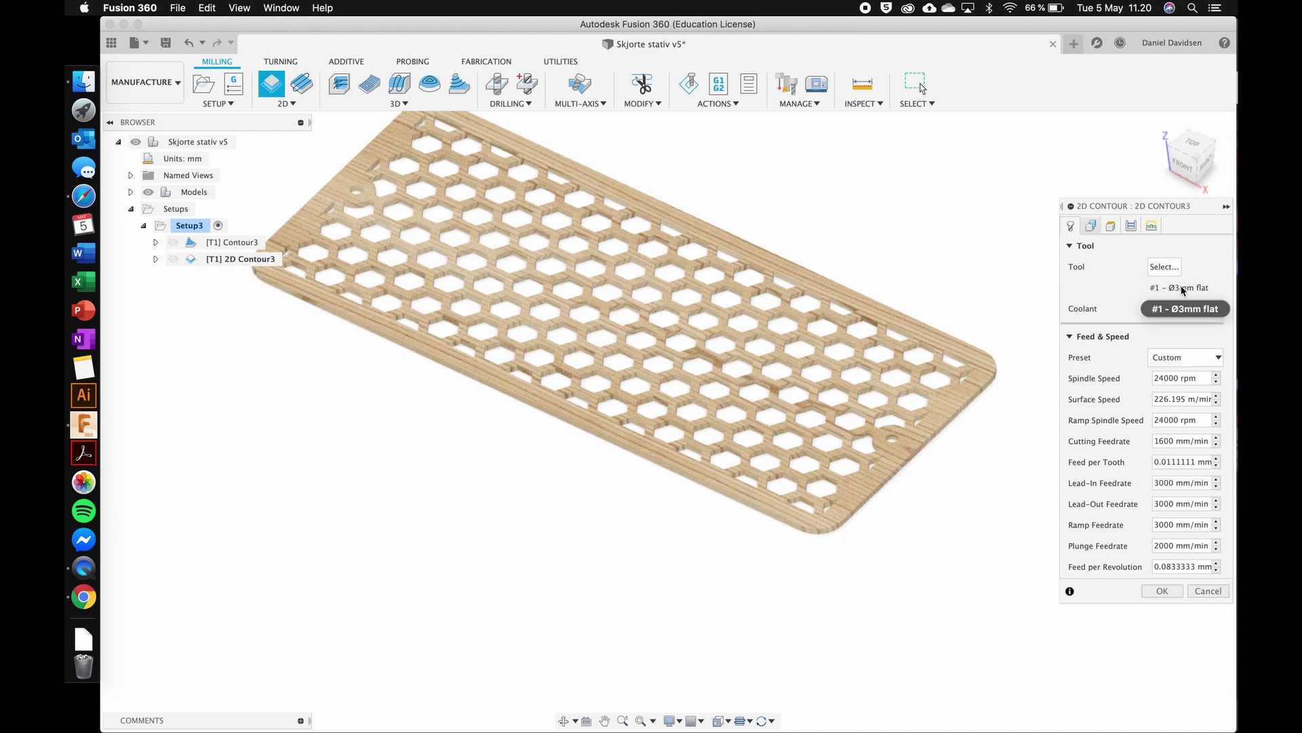
pyautogui.click(988, 382)
pyautogui.scroll(5, 988, 382)
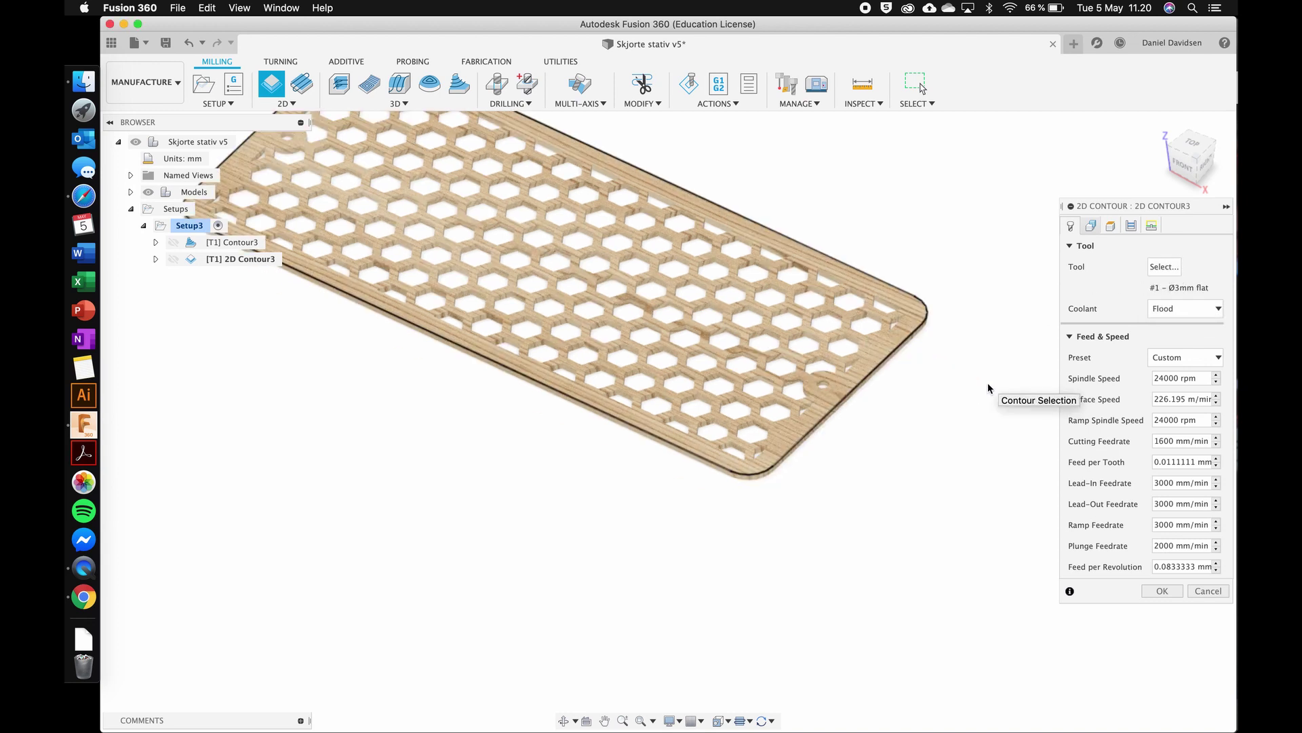
pyautogui.click(1191, 358)
pyautogui.click(1187, 387)
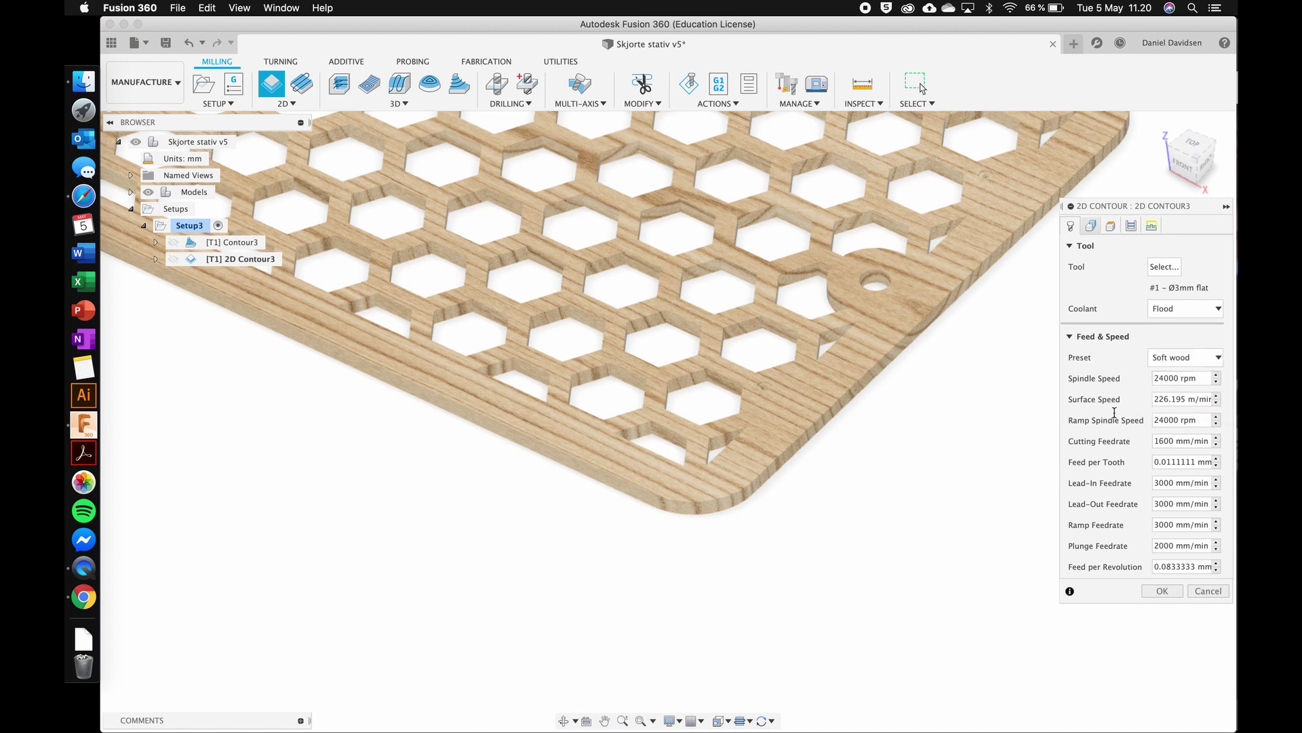
# Step: Select the shelf's lower outer edge as the contour for the 2D Contour operation
pyautogui.scroll(-3, 984, 443)
pyautogui.hscroll(4, 985, 444)
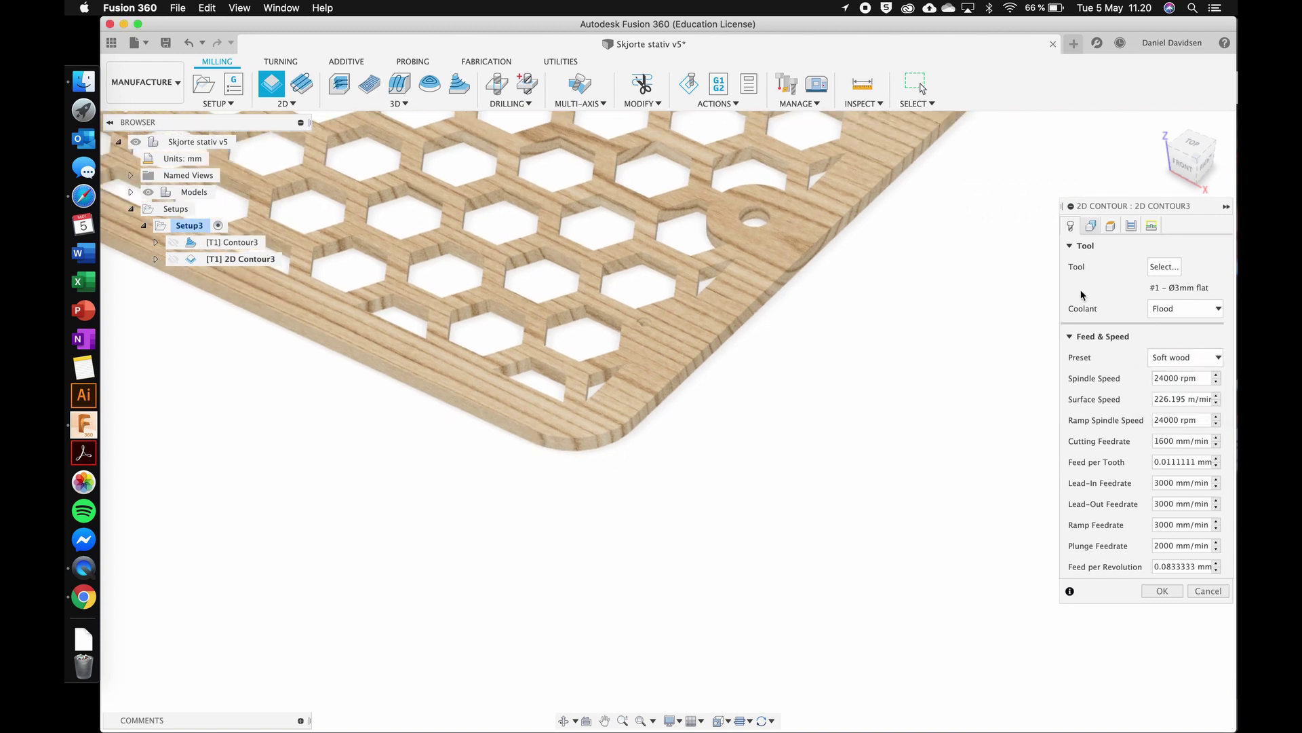
pyautogui.click(1093, 232)
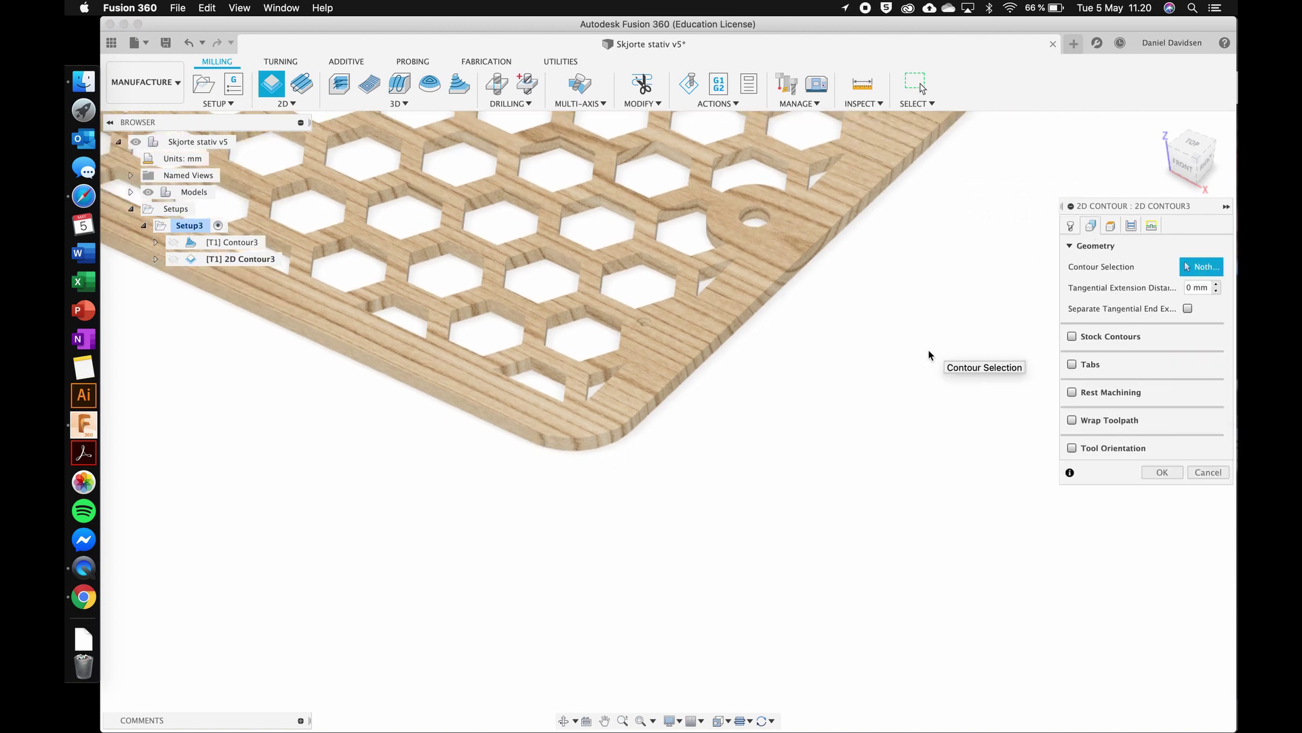
pyautogui.scroll(5, 823, 373)
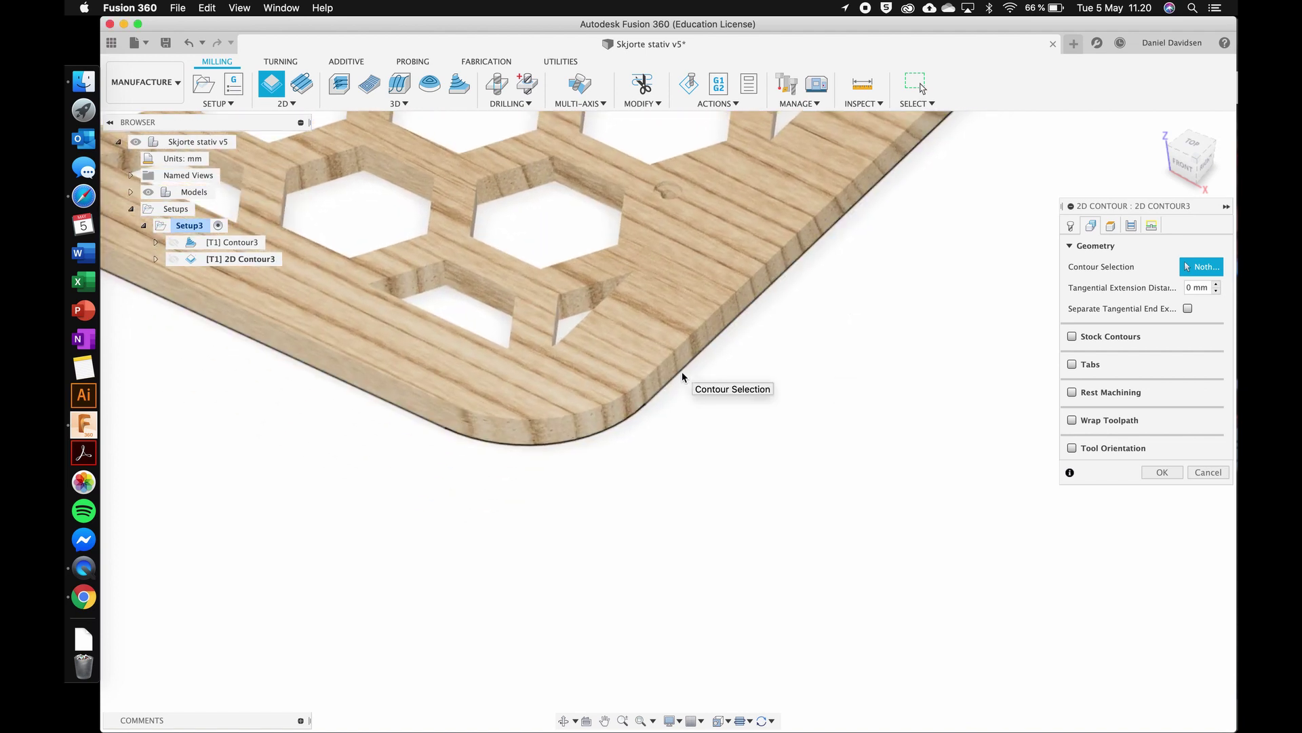
pyautogui.keyDown('shift'); pyautogui.scroll(-5, 682, 371); pyautogui.keyUp('shift')
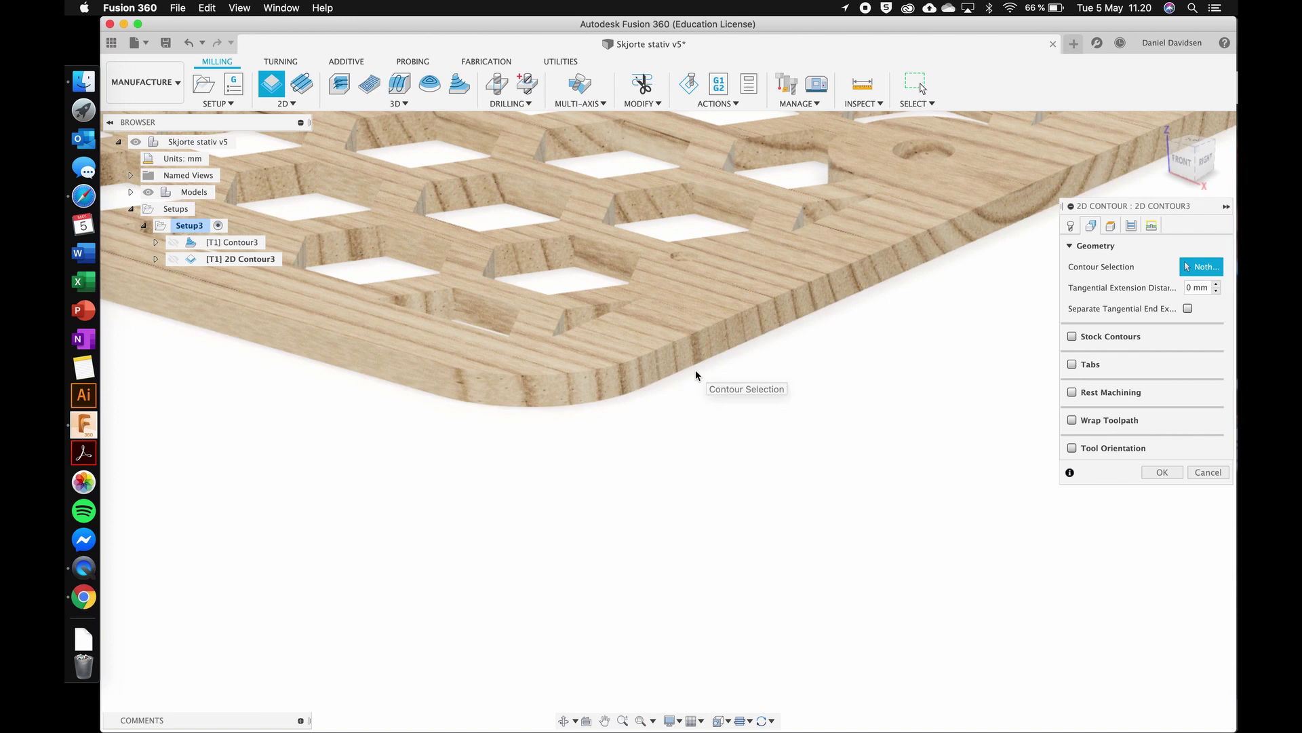
pyautogui.click(692, 369)
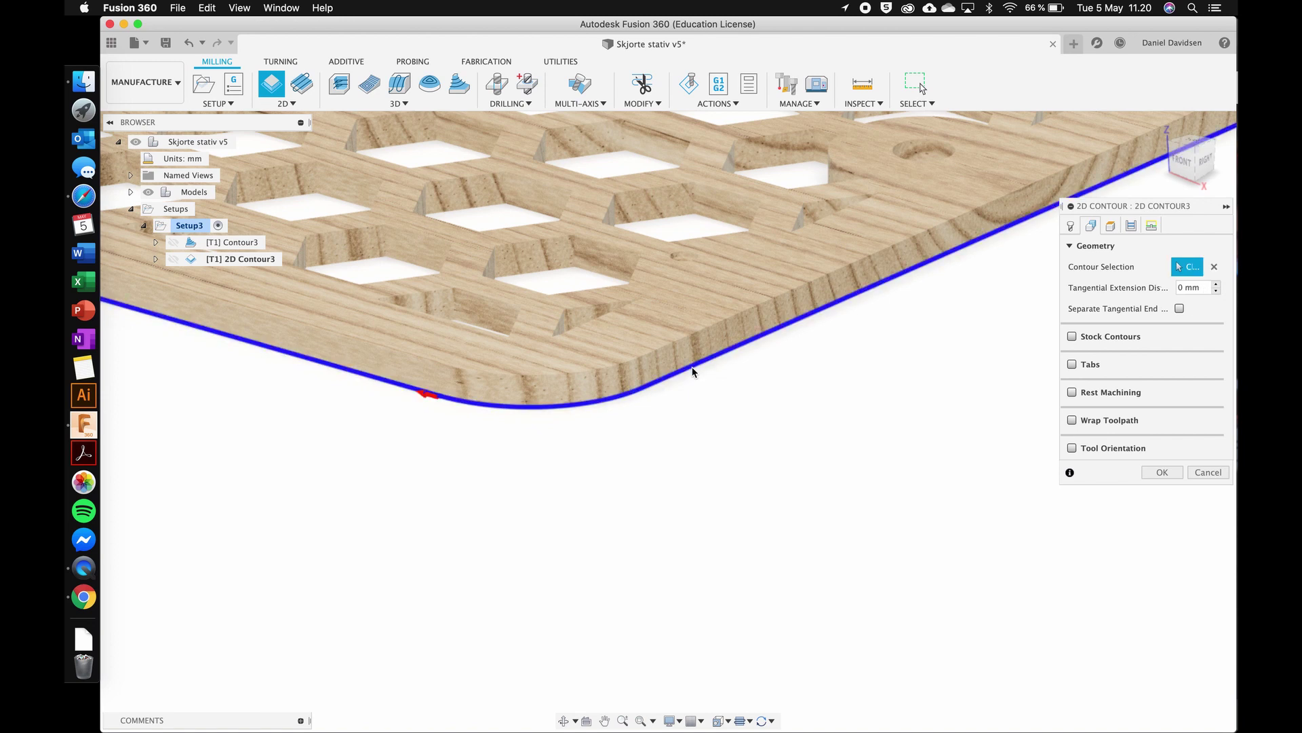
# Step: Set the 2D Contour's bottom height to an offset of -1 mm from the selected contour
pyautogui.click(1111, 227)
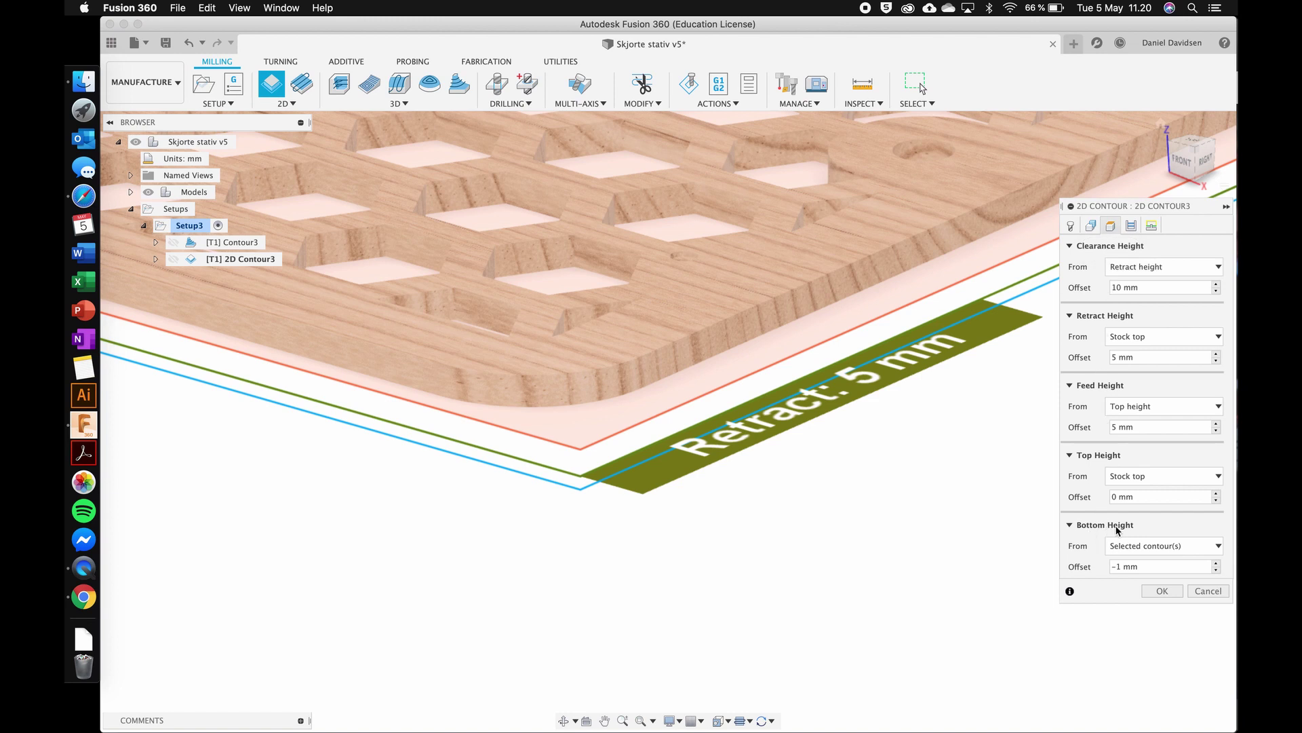
pyautogui.moveTo(1193, 554)
pyautogui.click(1150, 566)
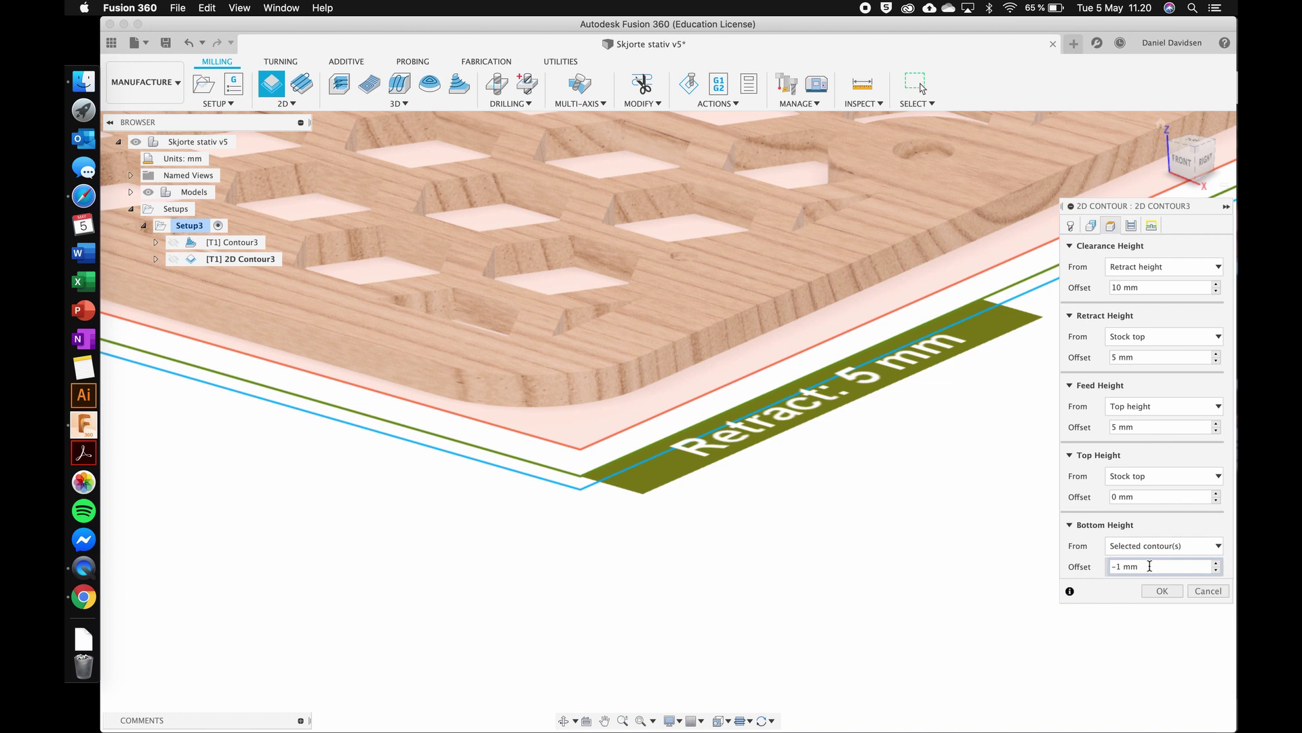
pyautogui.moveTo(1150, 565); pyautogui.dragTo(1114, 566)
pyautogui.press('BackSpace')
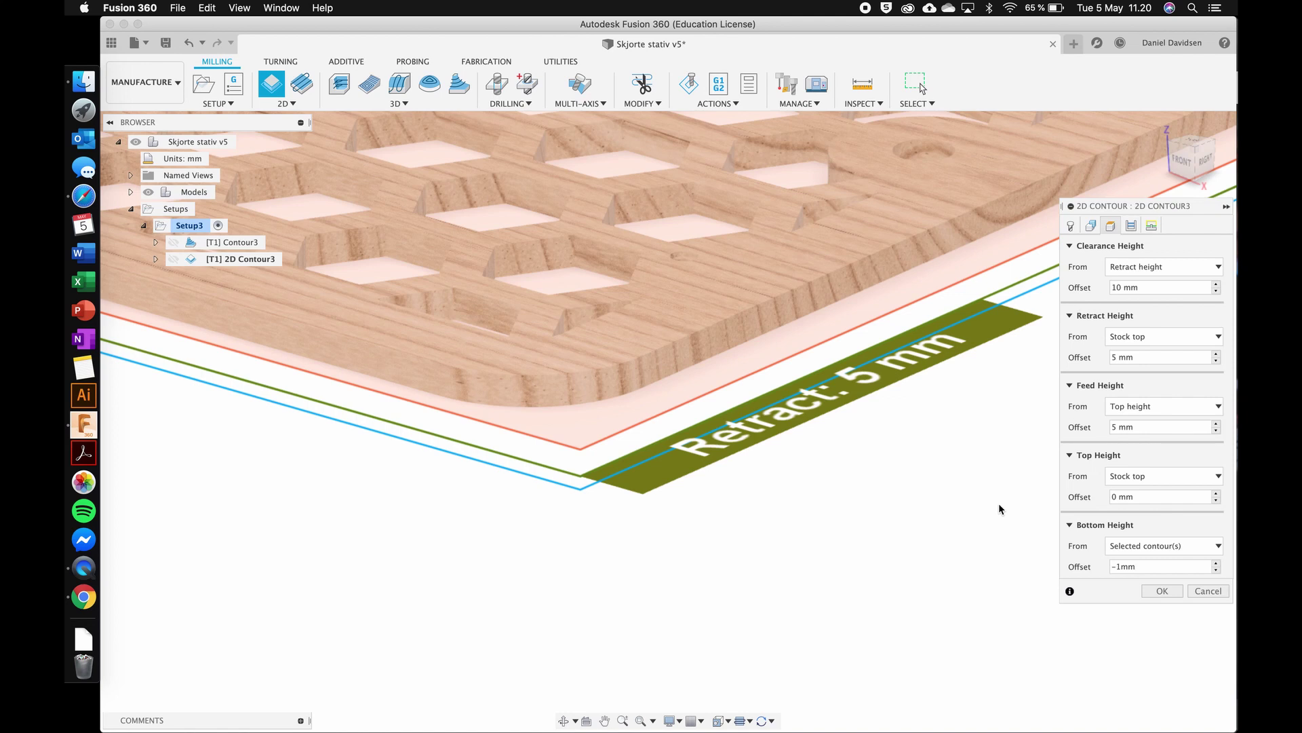
# Step: Set the maximum roughing stepdown for the 2D Contour's multiple depths to 6.5 mm
pyautogui.click(1132, 225)
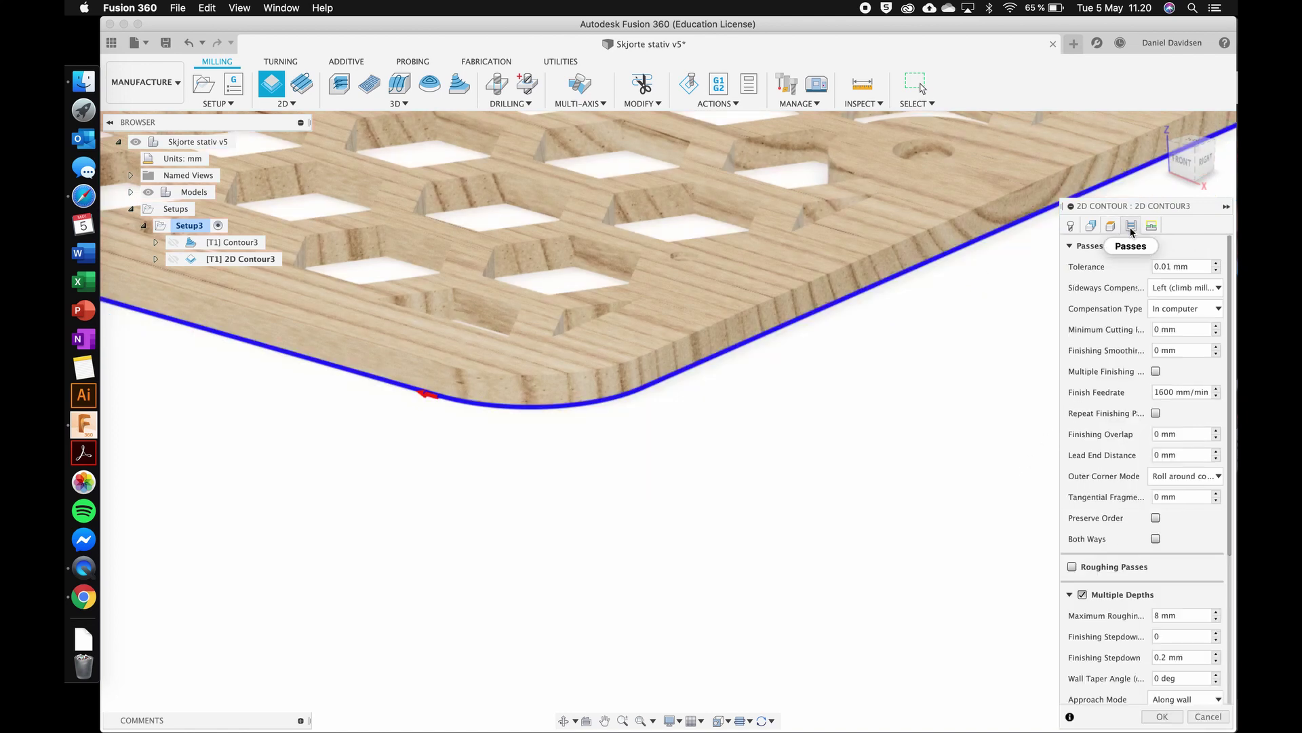
pyautogui.scroll(-5, 1102, 381)
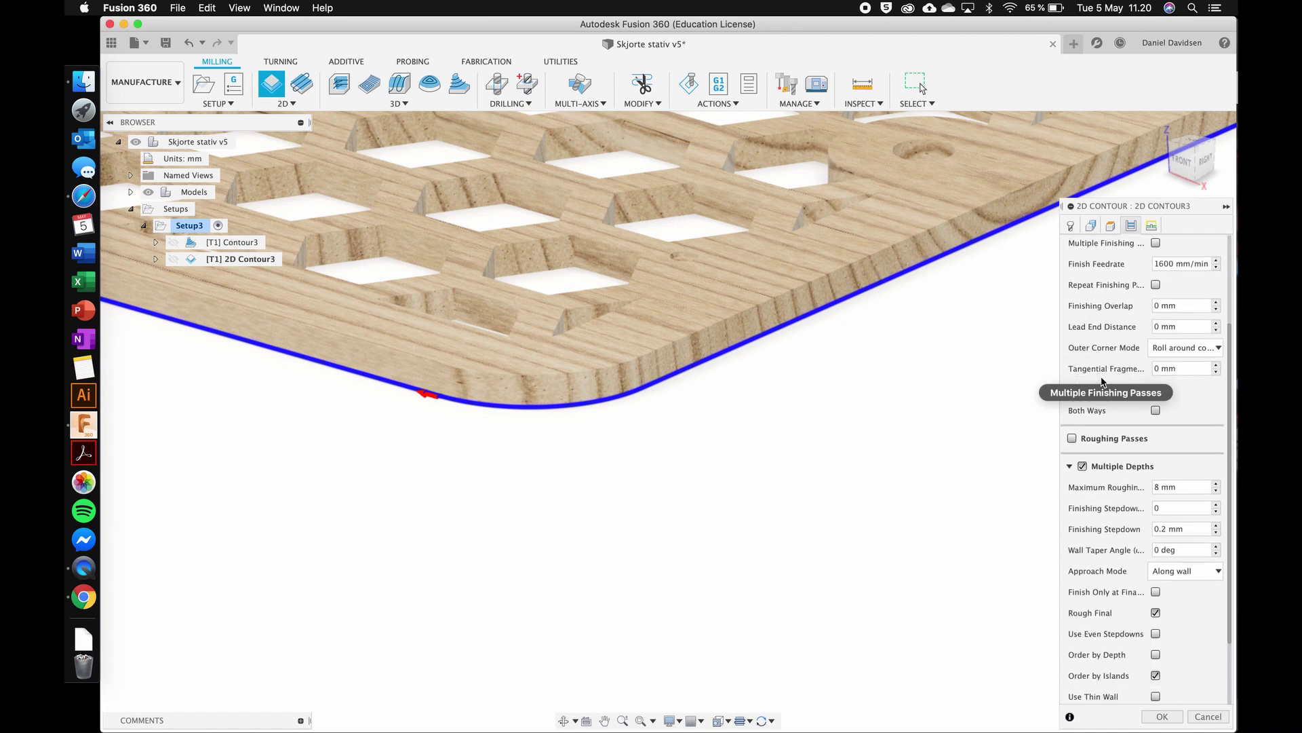
pyautogui.scroll(-2, 1102, 382)
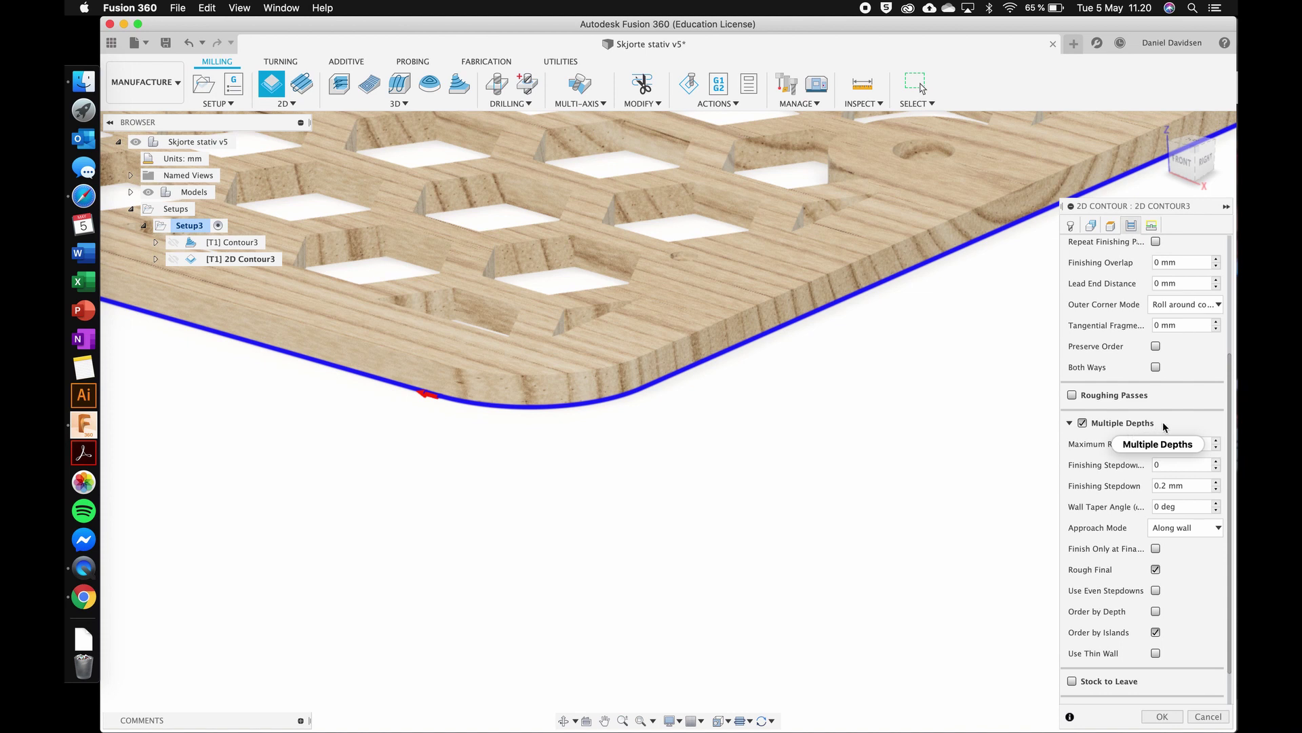
pyautogui.click(1192, 443)
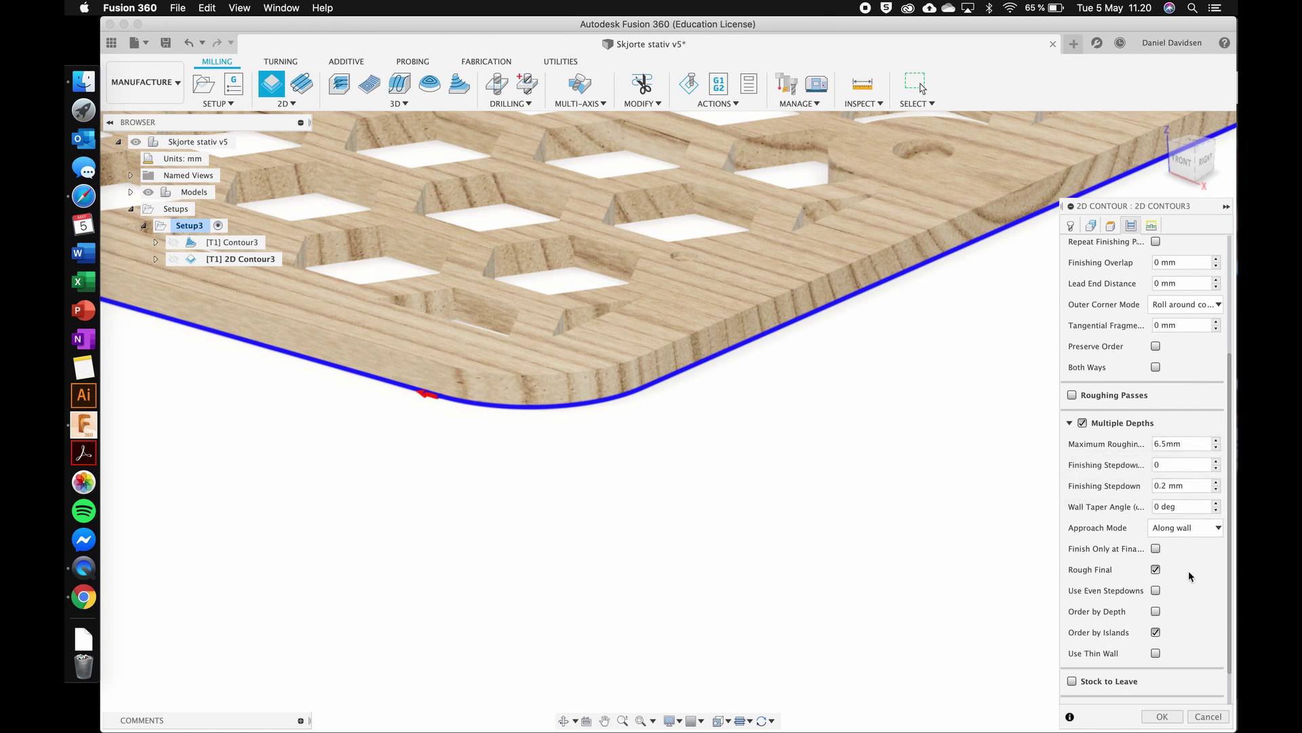
# Step: Disable lead-in and lead-out for the 2D Contour and generate its toolpath
pyautogui.click(1152, 229)
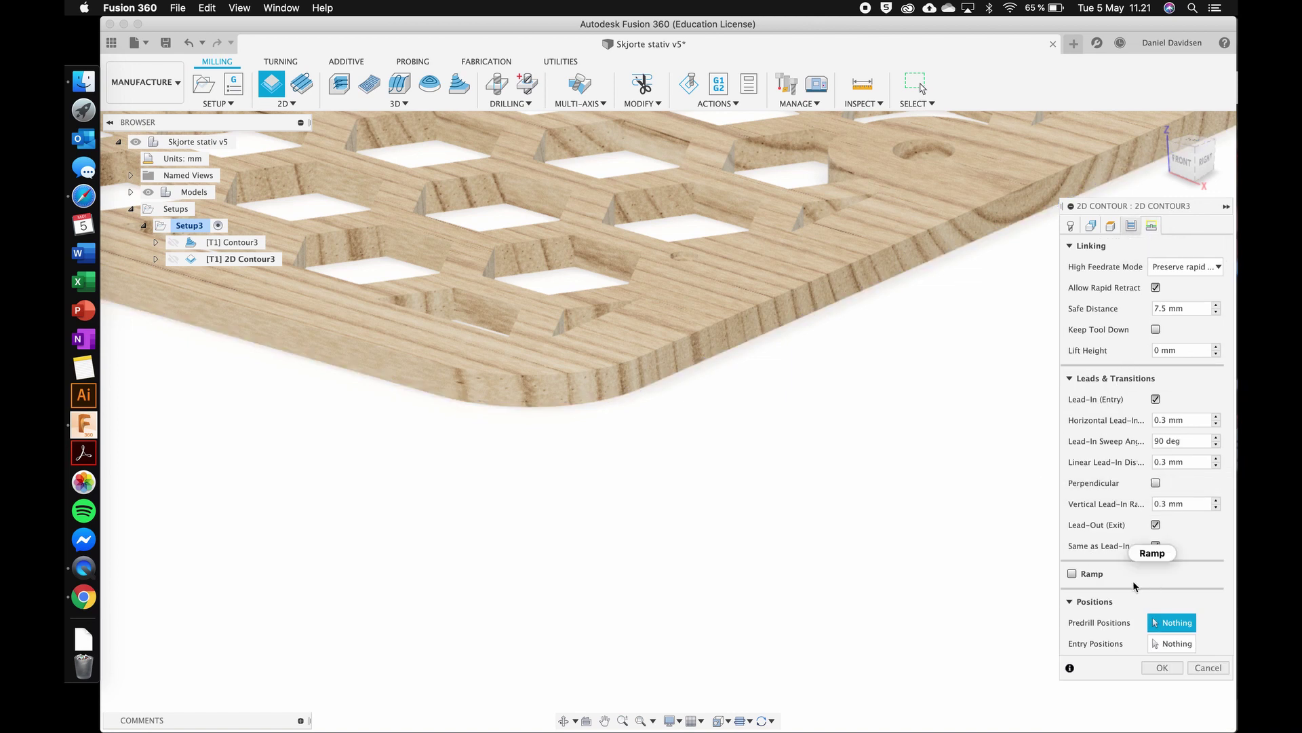
pyautogui.click(1156, 526)
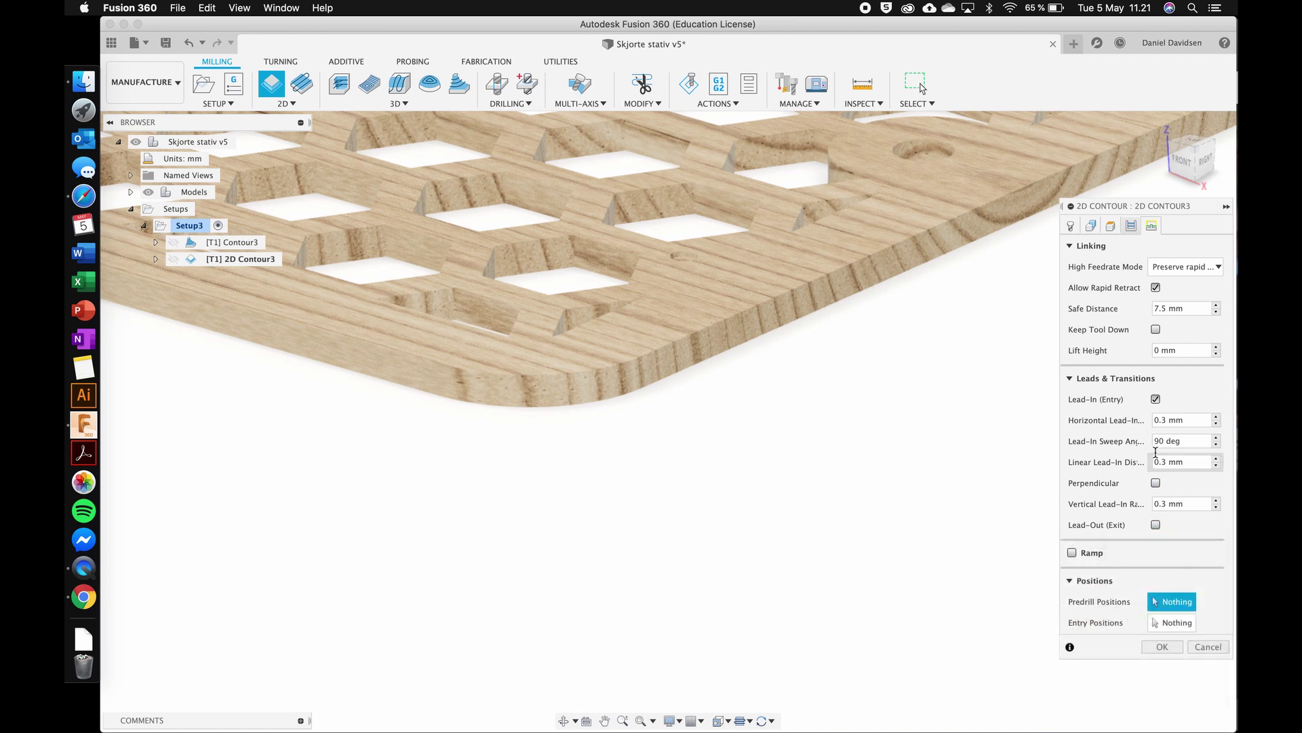
pyautogui.click(1156, 399)
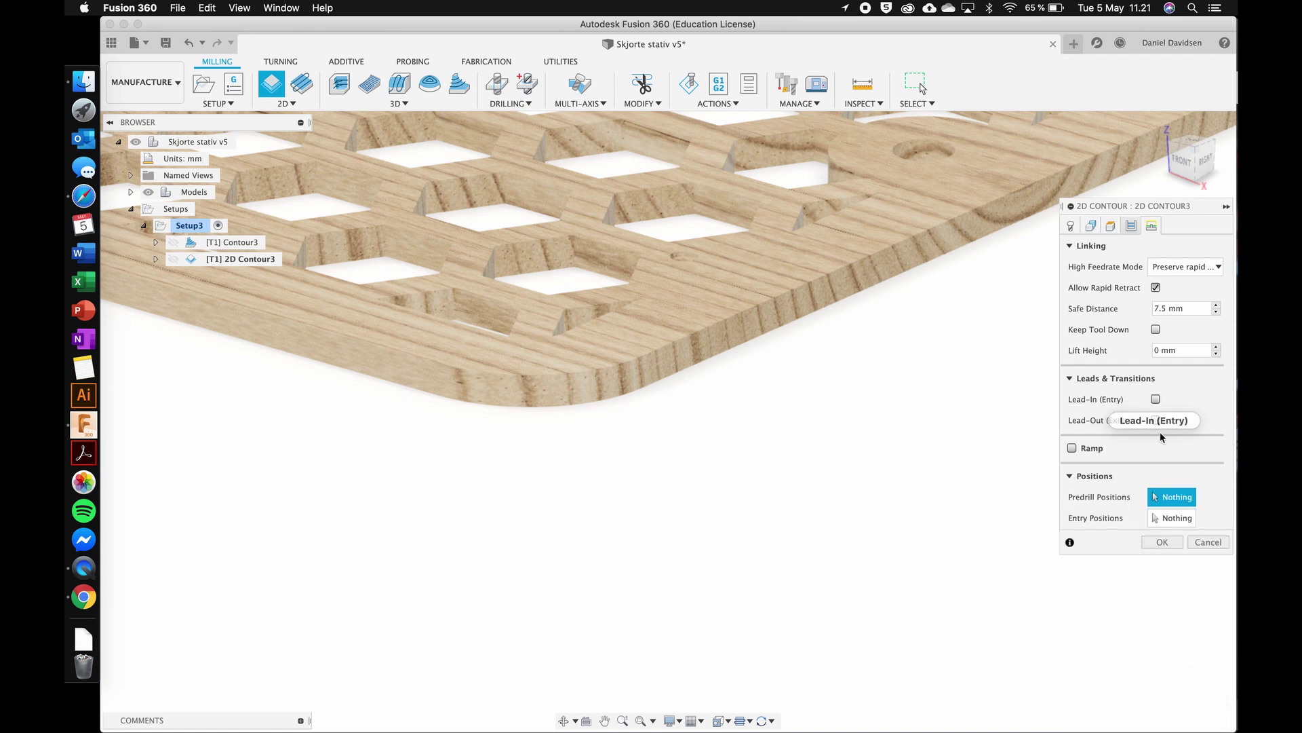
pyautogui.click(1163, 542)
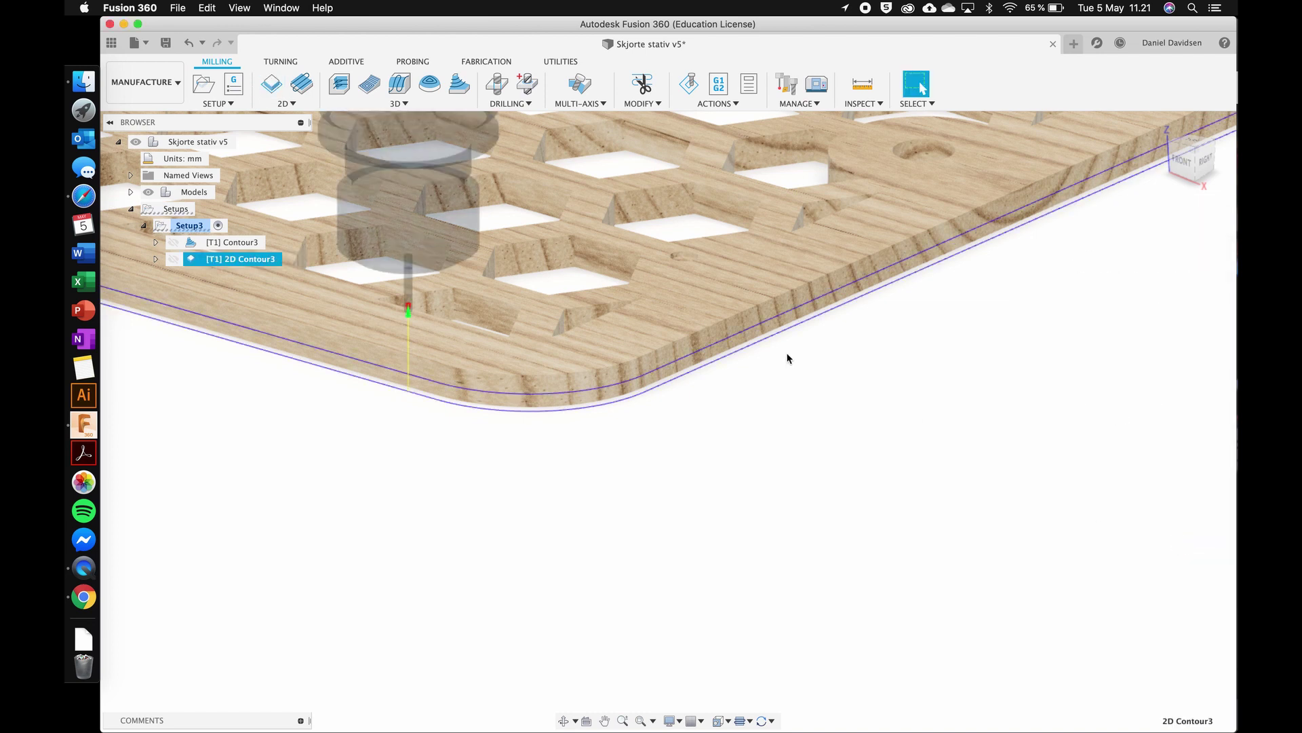
# Step: Examine the 2D Contour toolpath around the shelf's outer edge, up close at the rounded corner and over the whole shelf
pyautogui.scroll(-5, 788, 358)
pyautogui.scroll(7, 787, 358)
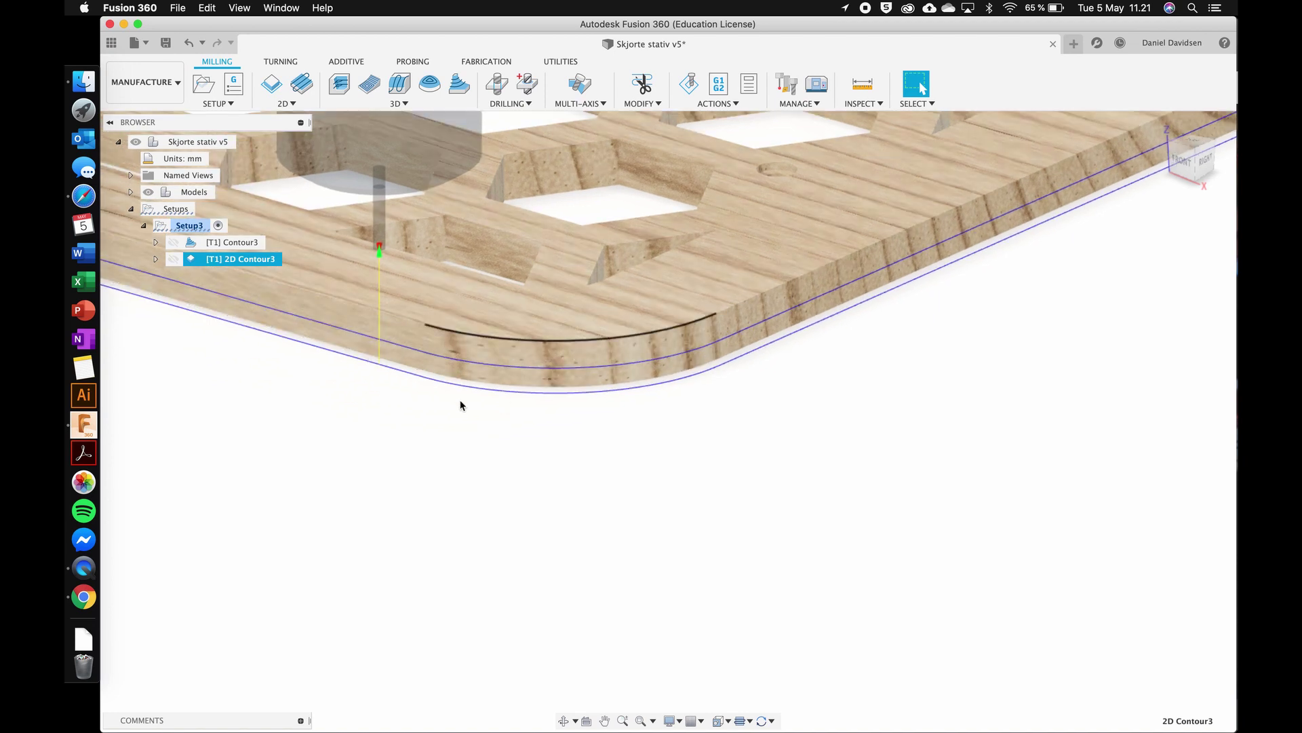
pyautogui.scroll(-3, 424, 397)
pyautogui.scroll(-5, 424, 400)
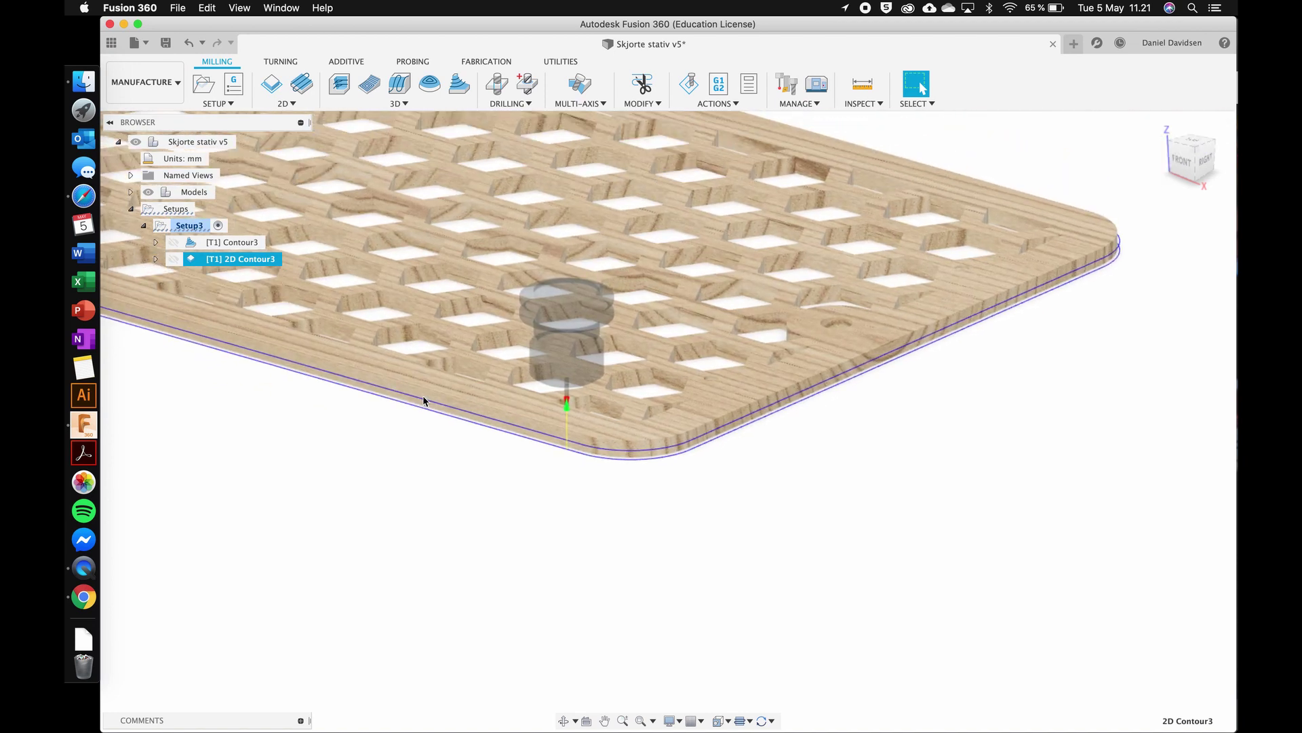
pyautogui.scroll(-5, 423, 400)
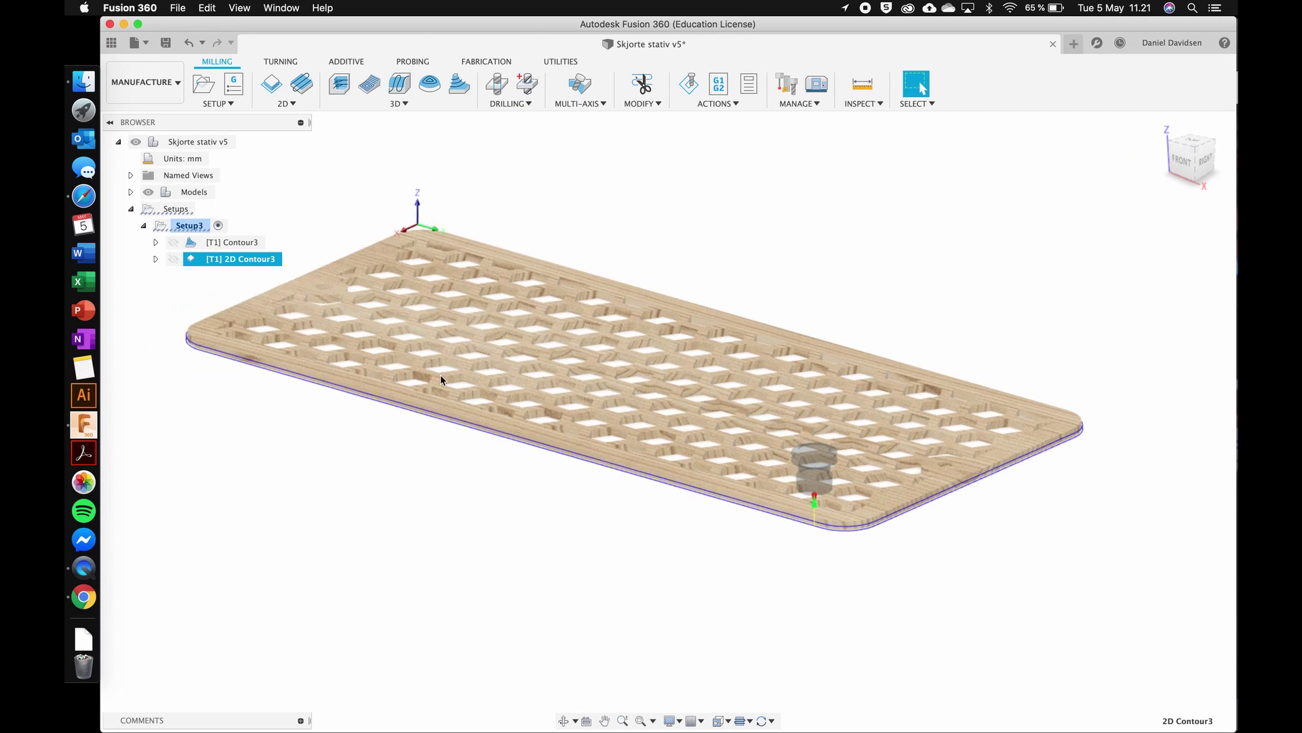
pyautogui.click(700, 221)
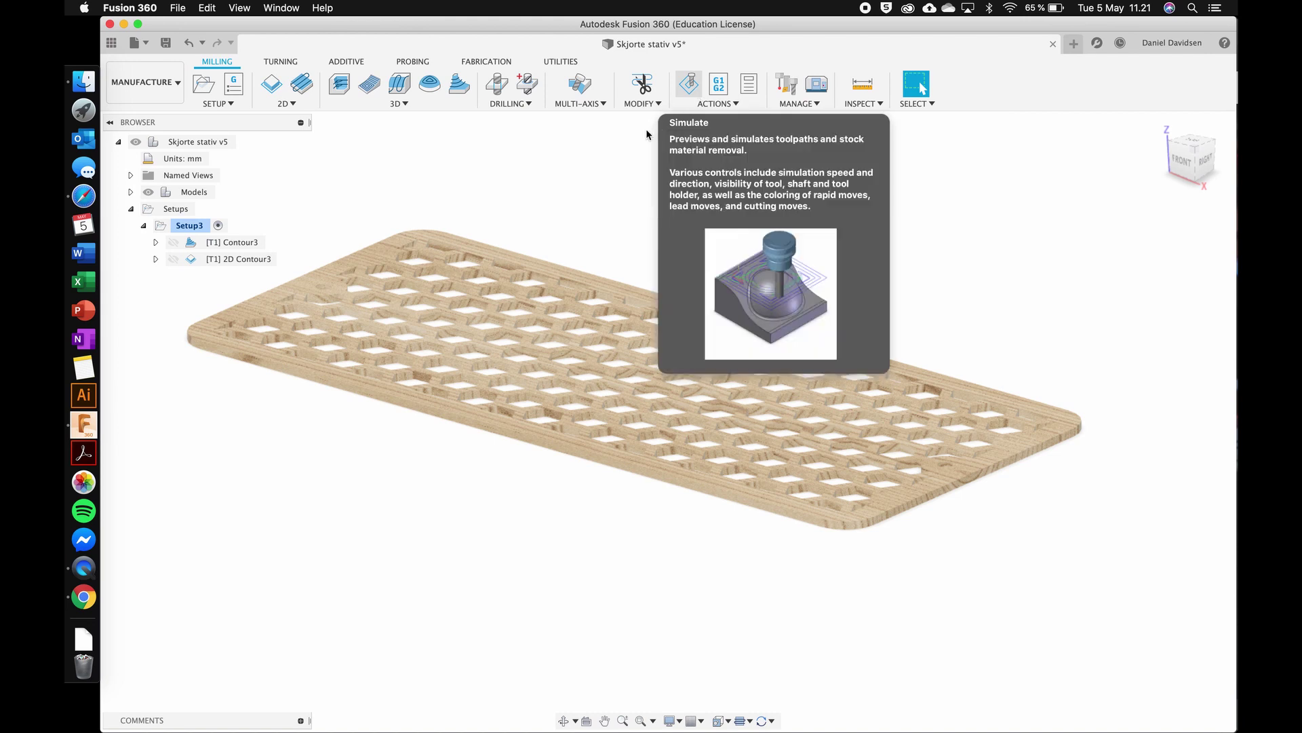
# Step: Open the machining simulation for the shelf's whole setup with the stock displayed
pyautogui.click(190, 226)
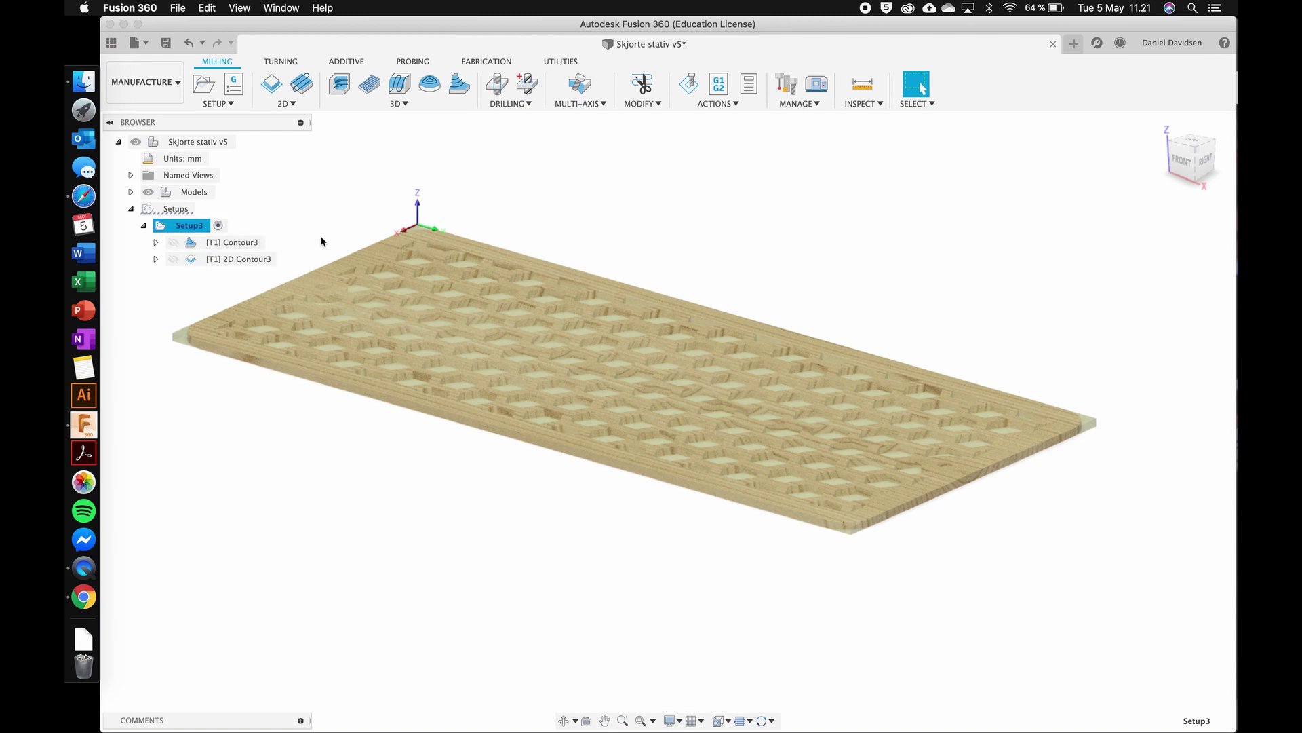
pyautogui.click(692, 85)
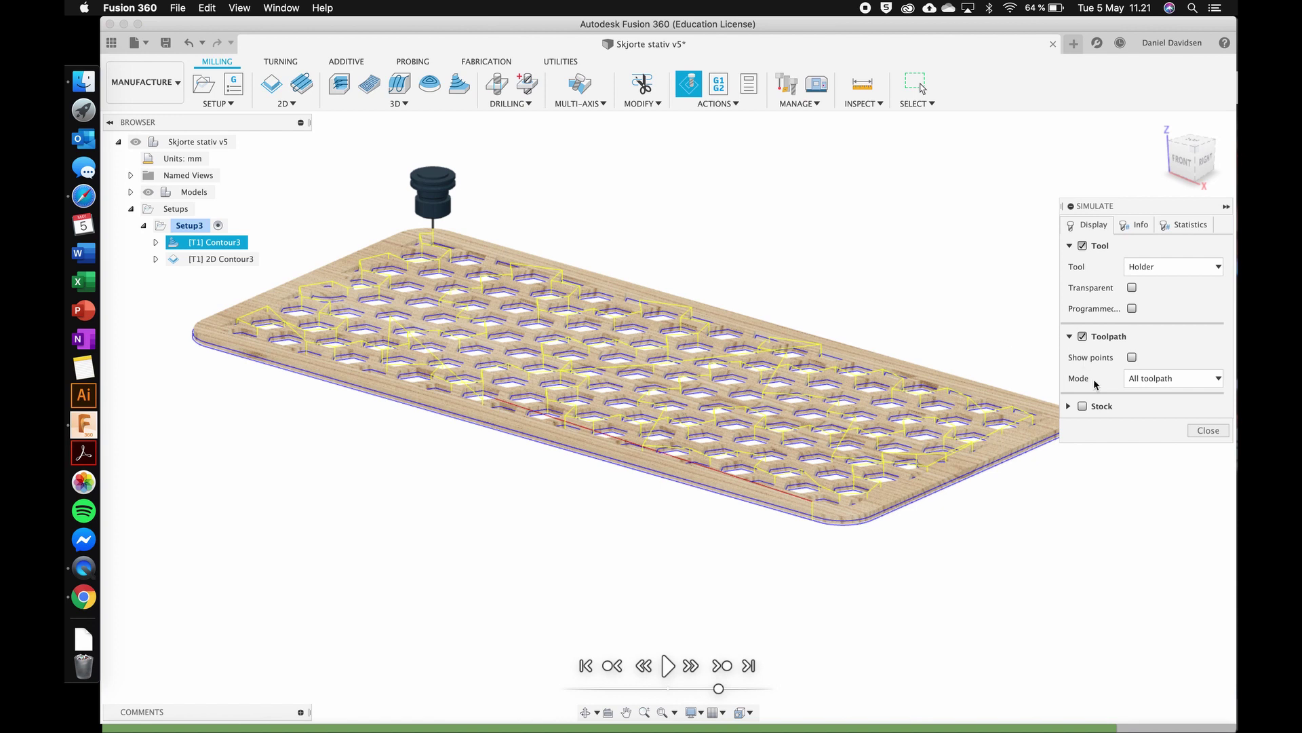
pyautogui.click(1082, 410)
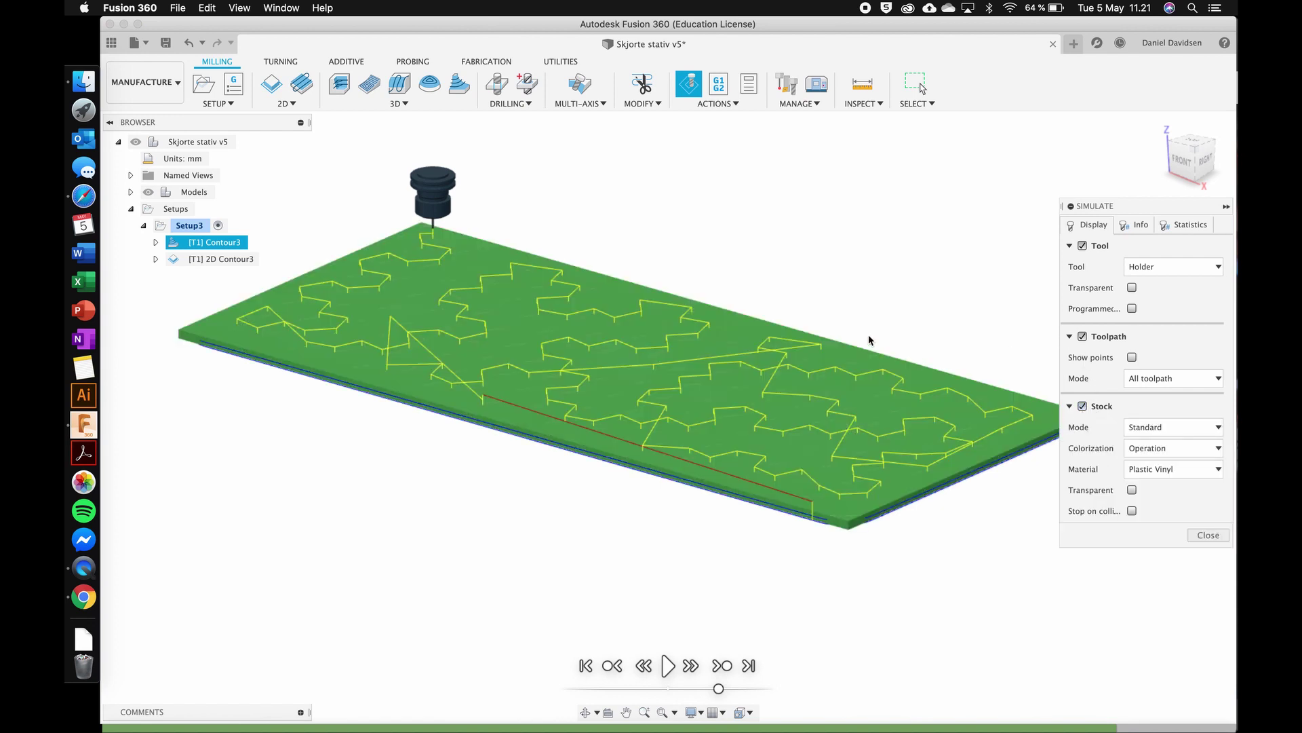
pyautogui.hscroll(2, 833, 325)
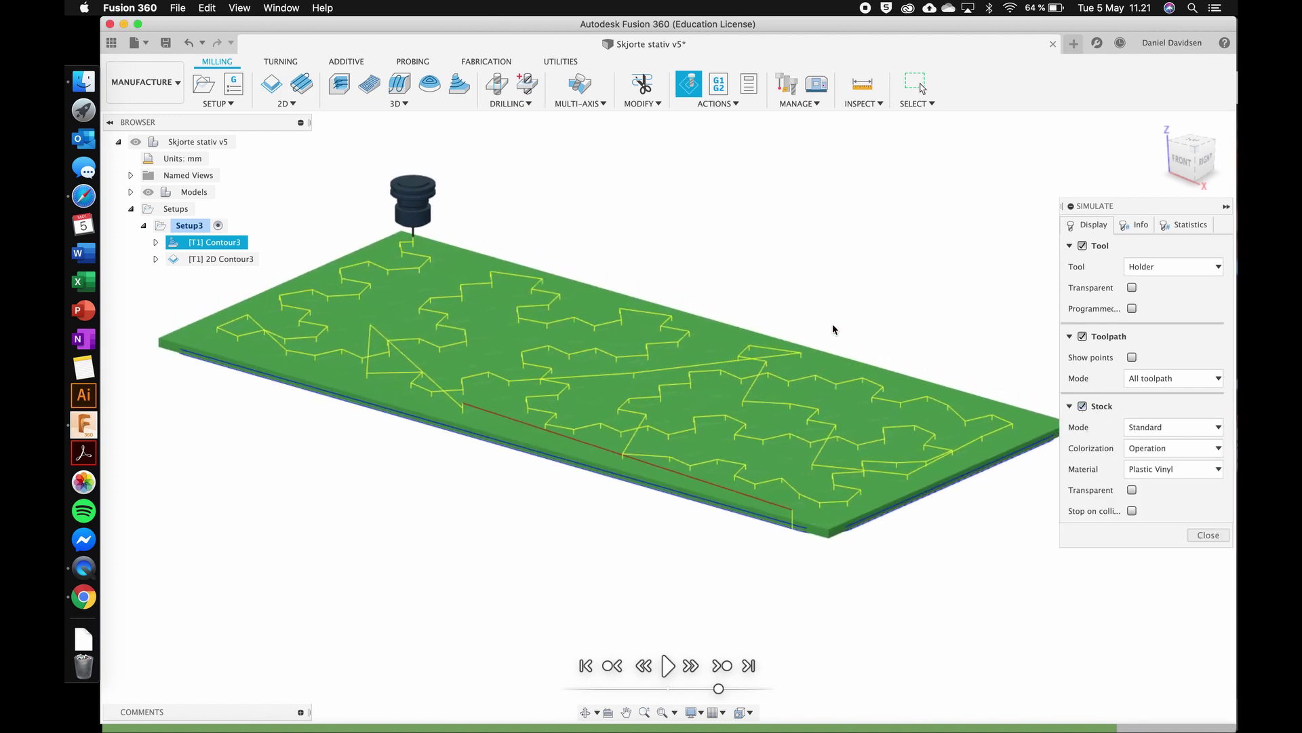
pyautogui.scroll(-3, 833, 325)
pyautogui.hscroll(-3, 832, 325)
pyautogui.hscroll(1, 833, 325)
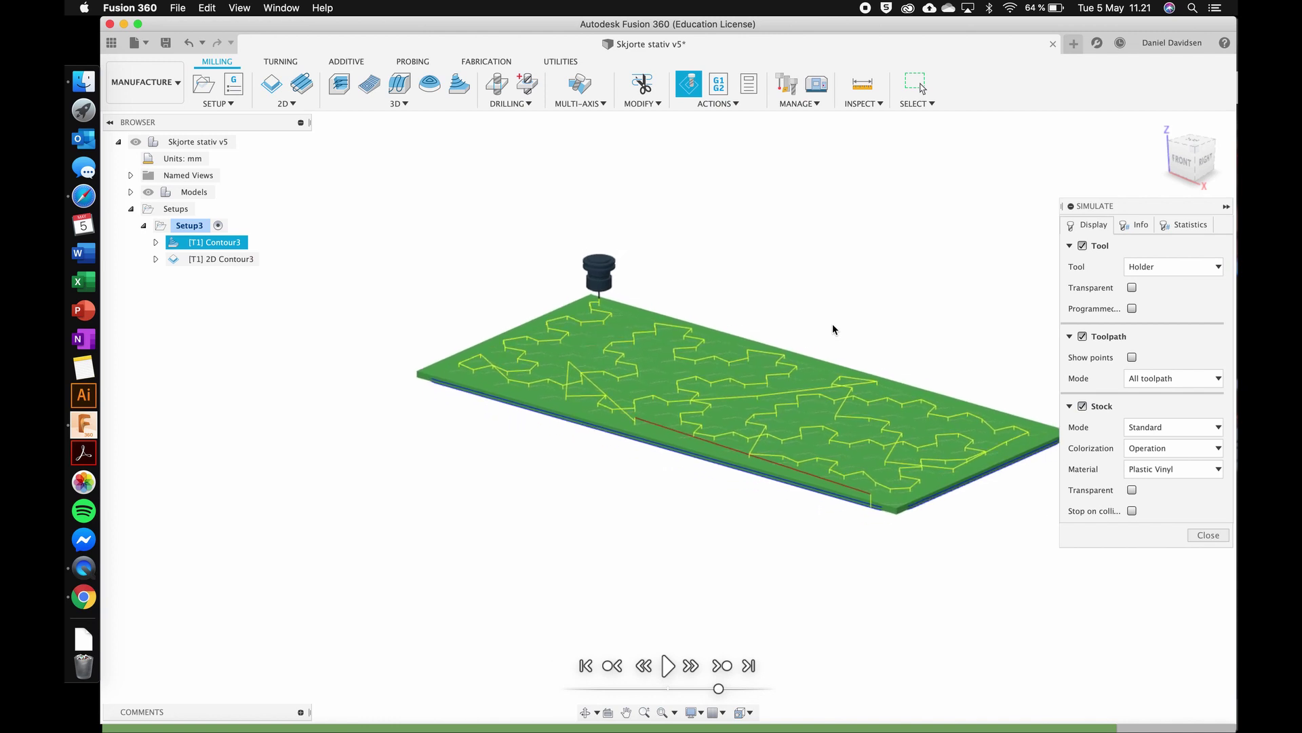
# Step: Play the simulation, watch how the tool cuts the hexagonal holes into the stock, and close it
pyautogui.click(667, 666)
pyautogui.scroll(5, 590, 409)
pyautogui.scroll(-1, 590, 409)
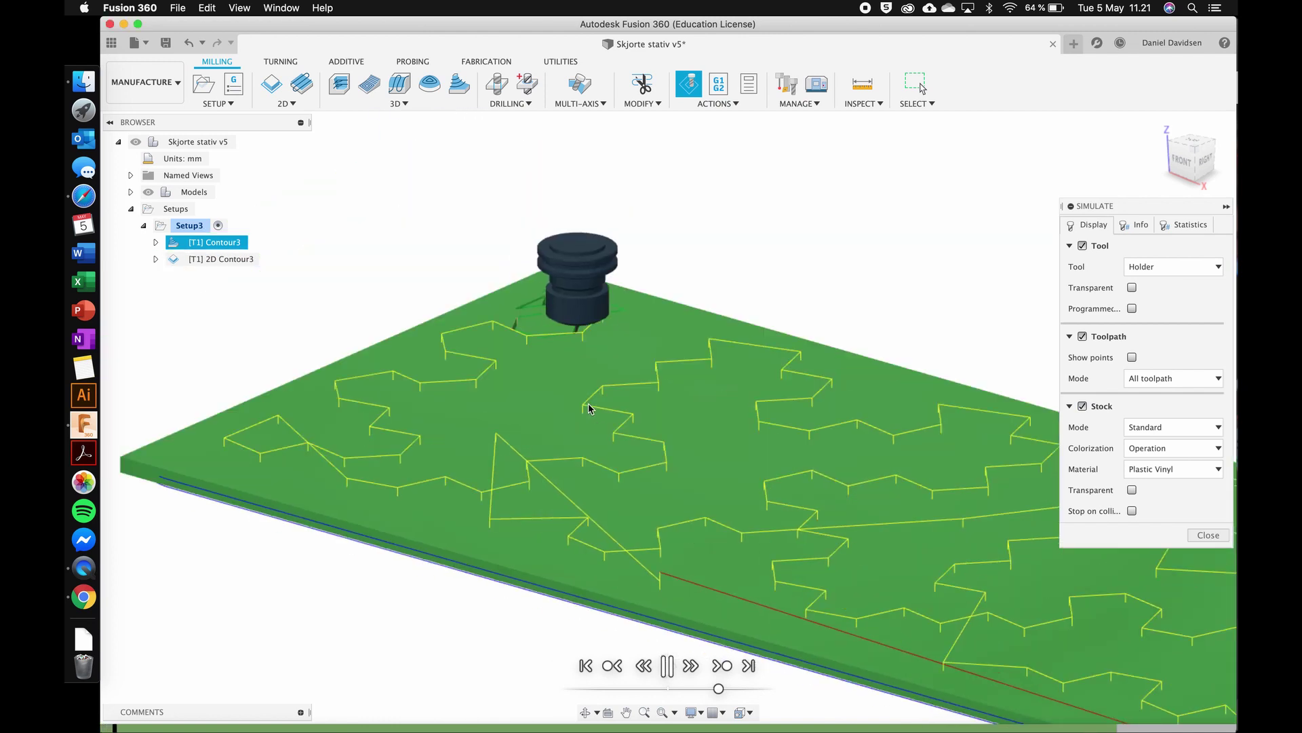
pyautogui.scroll(5, 588, 408)
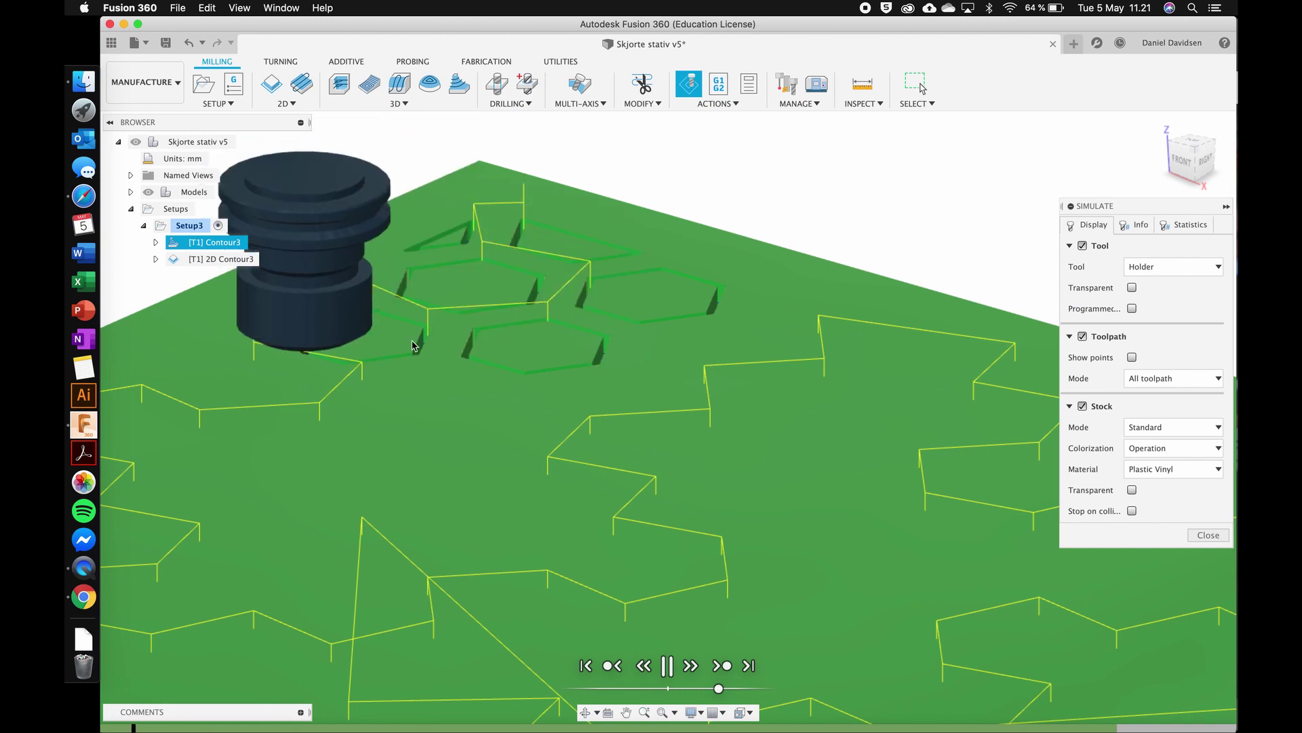
pyautogui.scroll(-5, 486, 427)
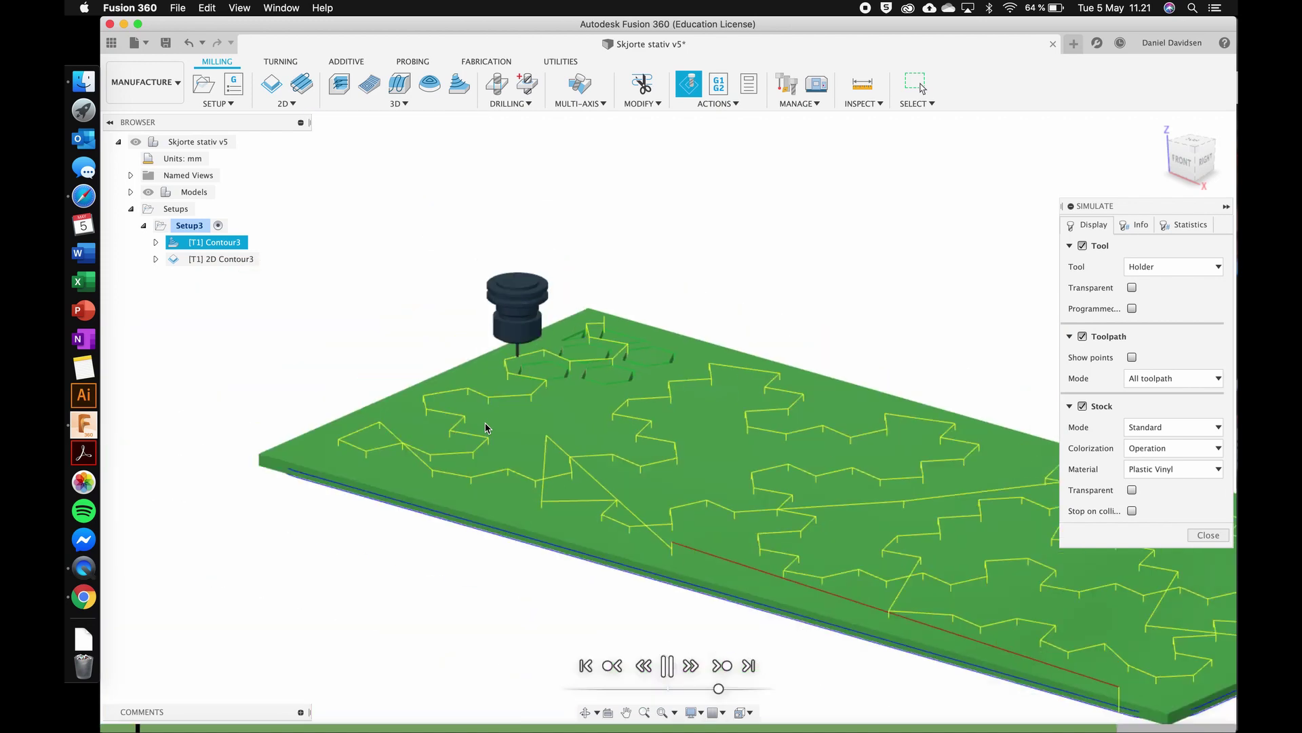
pyautogui.hscroll(3, 486, 428)
pyautogui.scroll(-2, 486, 428)
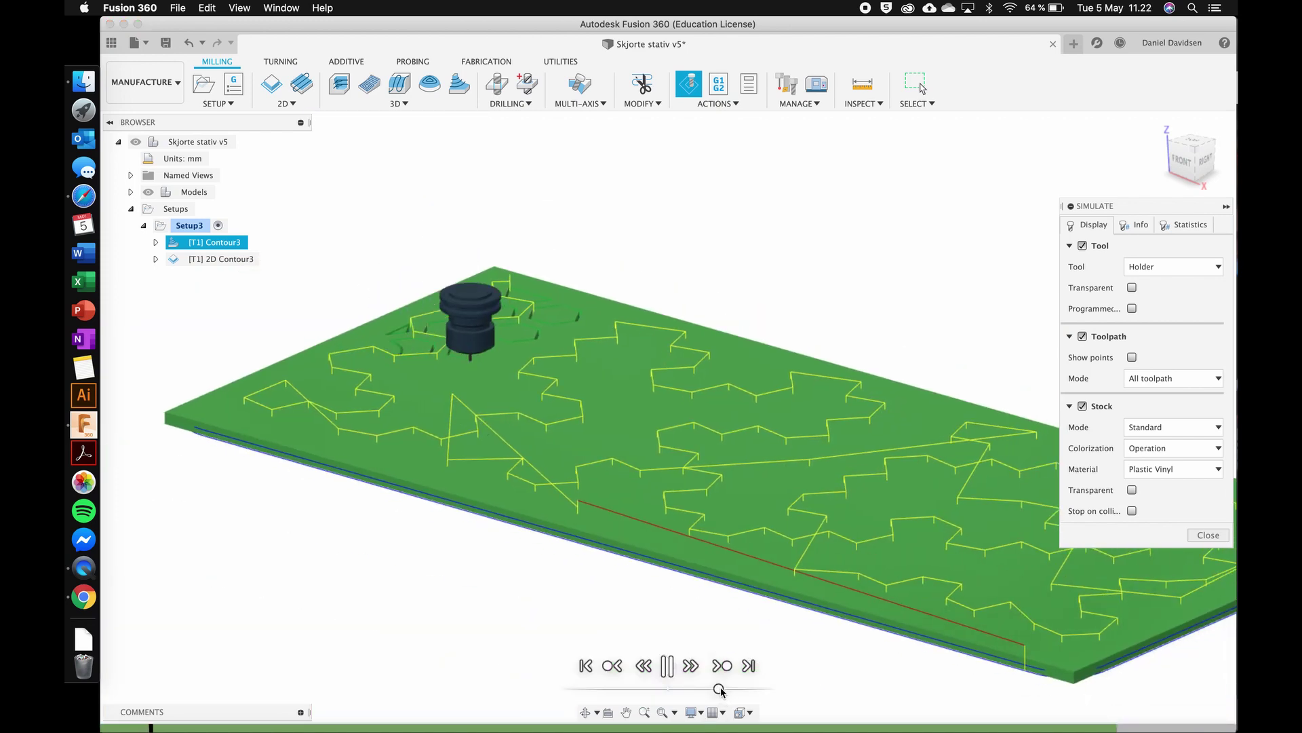
pyautogui.moveTo(720, 690)
pyautogui.mouseDown()
pyautogui.moveTo(761, 690)
pyautogui.moveTo(682, 692)
pyautogui.moveTo(722, 692)
pyautogui.mouseUp()
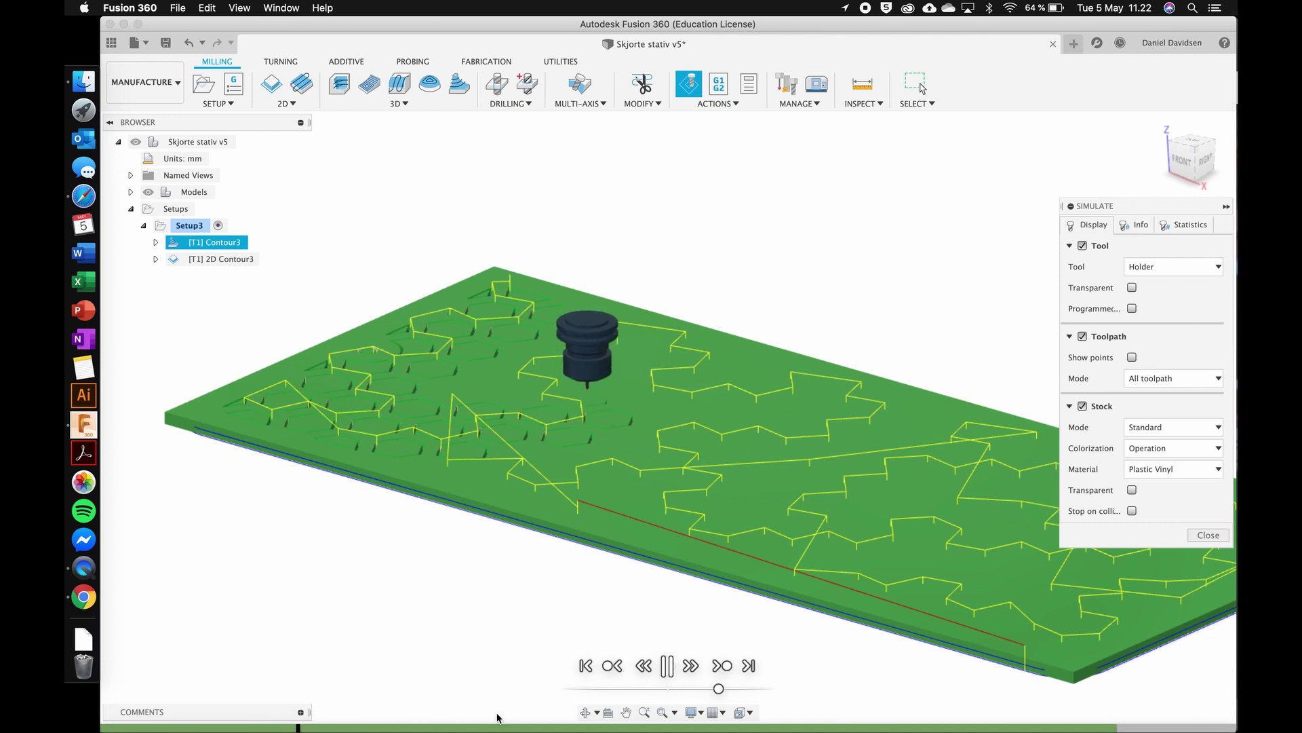
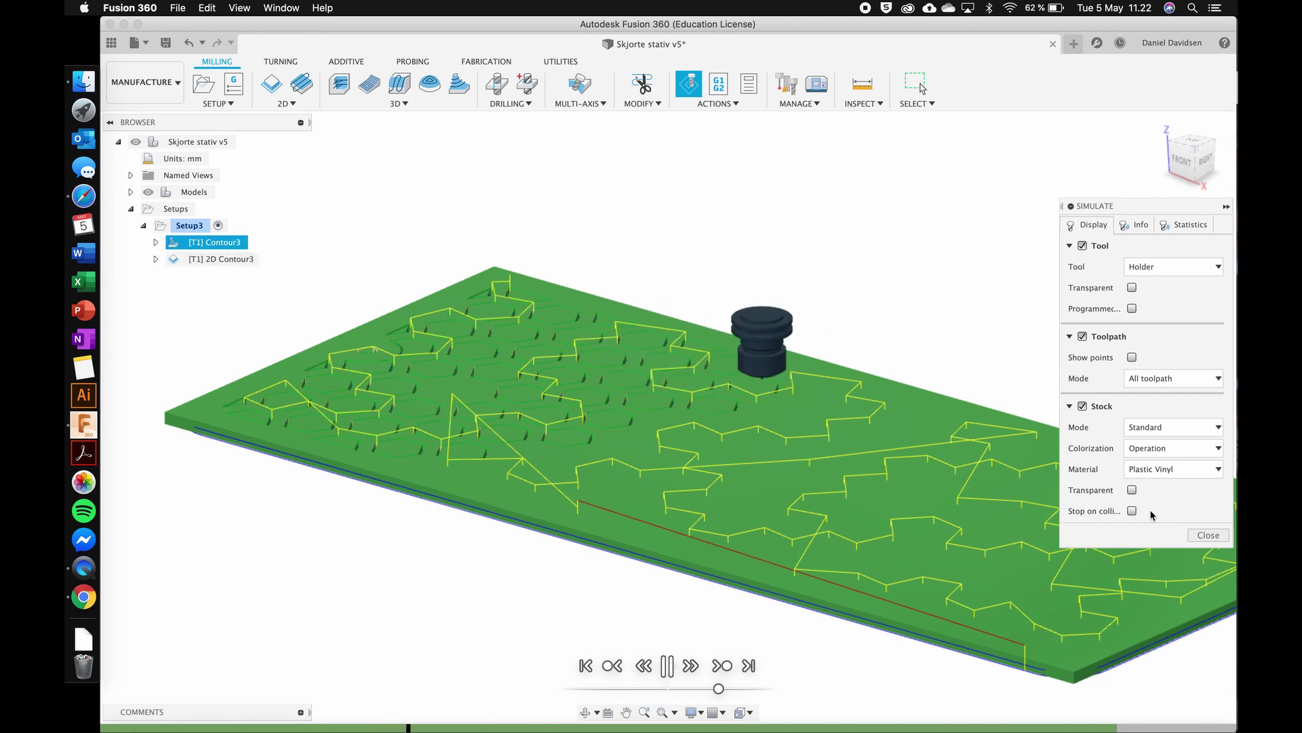
pyautogui.click(1209, 534)
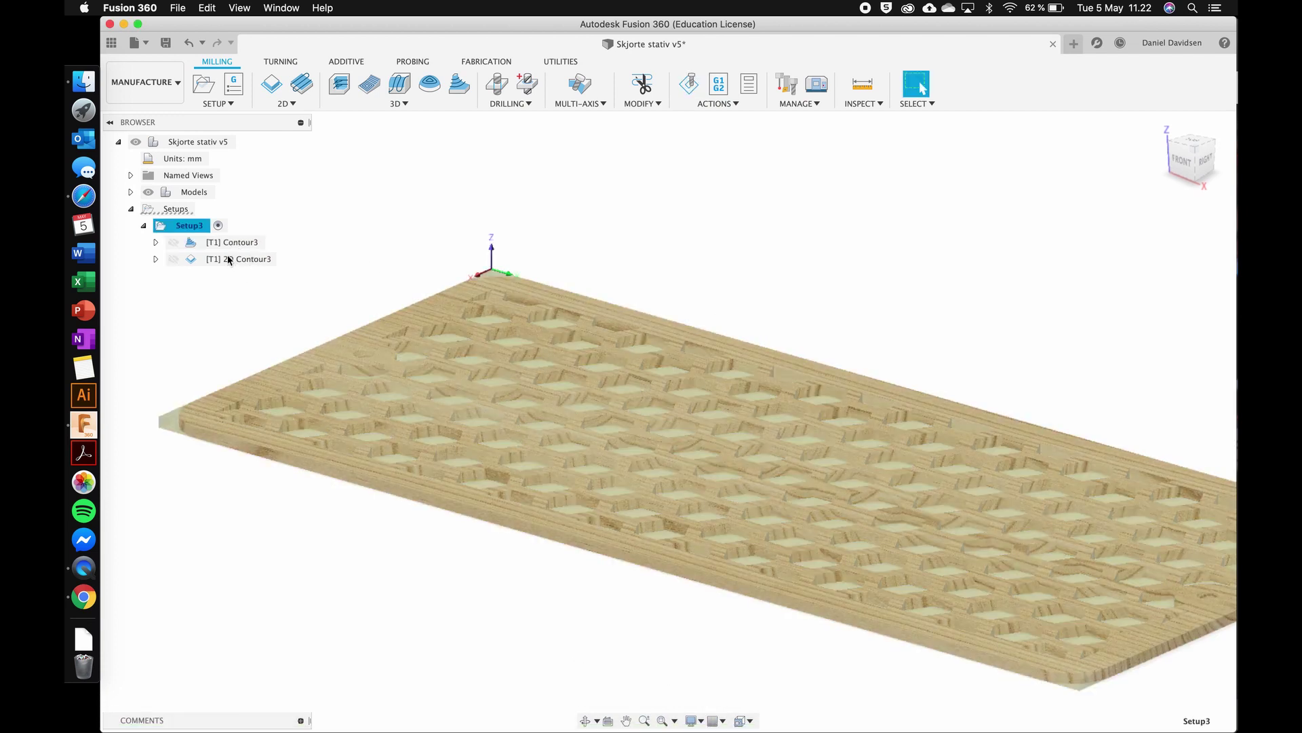
# Step: Move the 2D Contour operation ahead of the Contour operation in the setup and select the setup
pyautogui.doubleClick(229, 259)
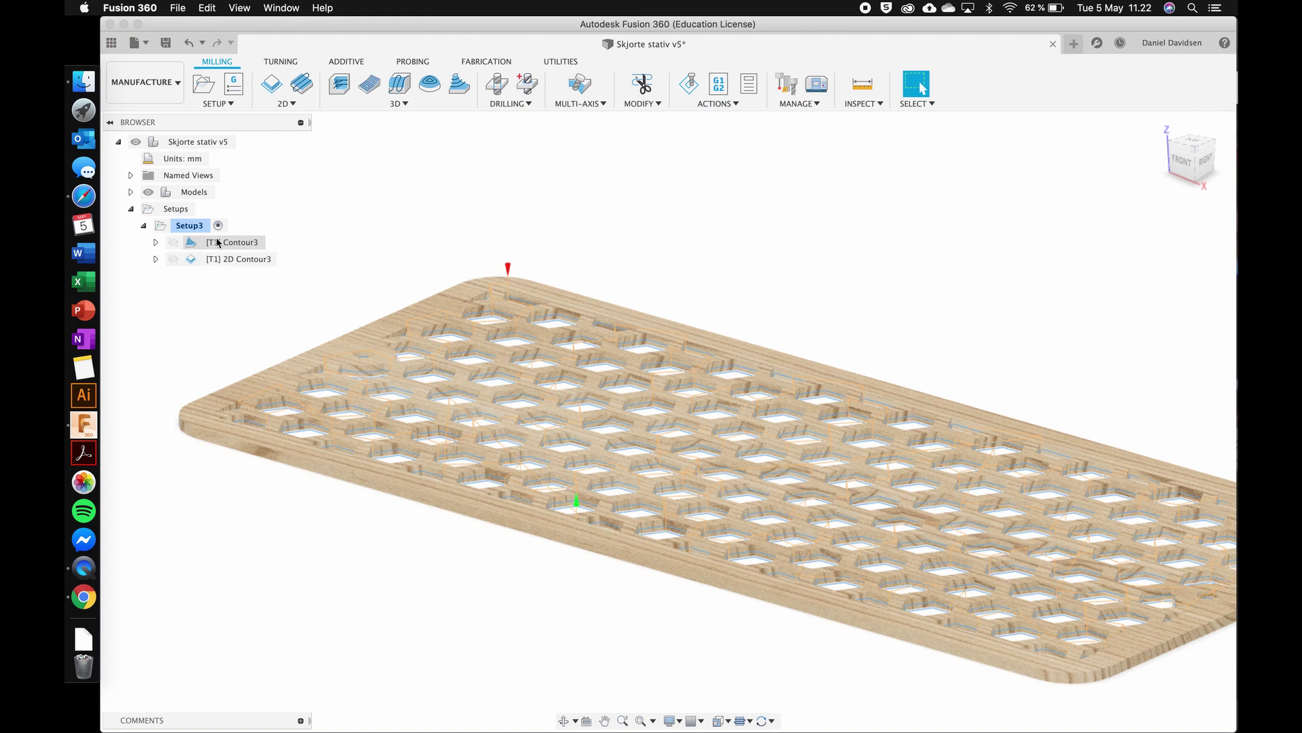
pyautogui.moveTo(230, 259); pyautogui.dragTo(254, 243)
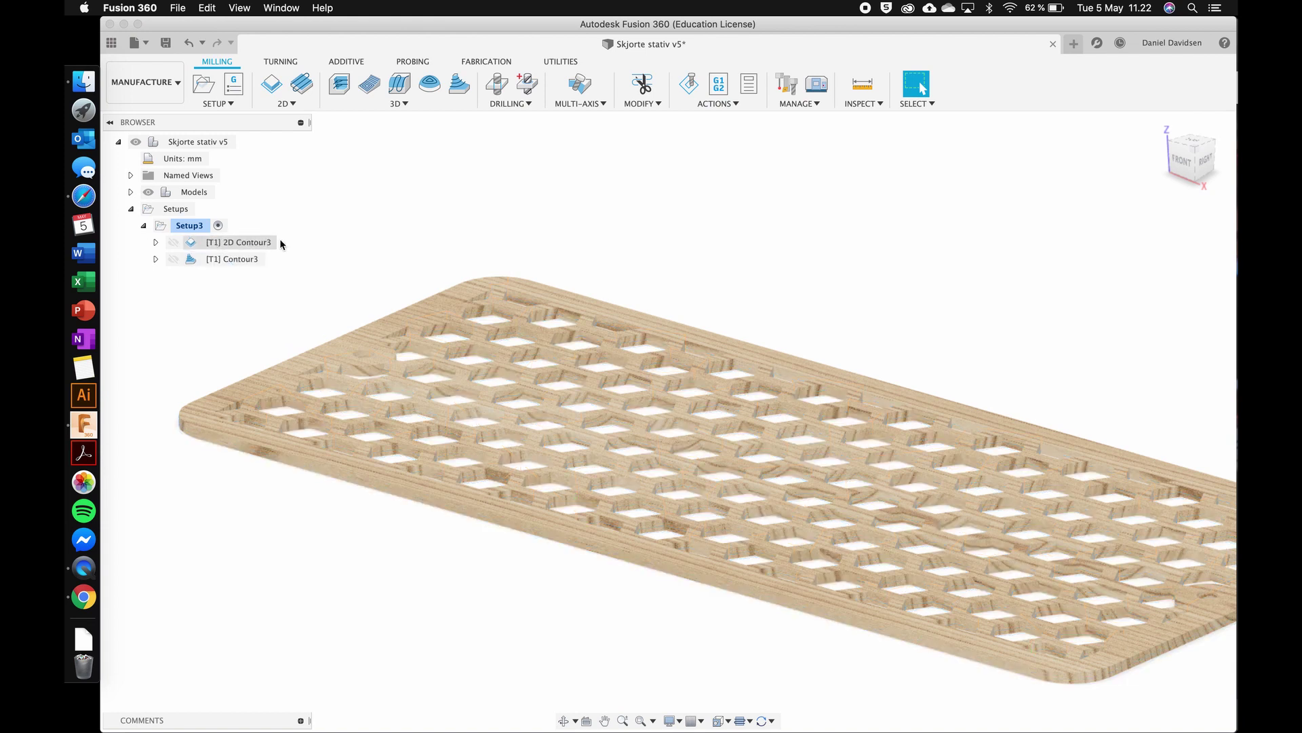
pyautogui.click(188, 225)
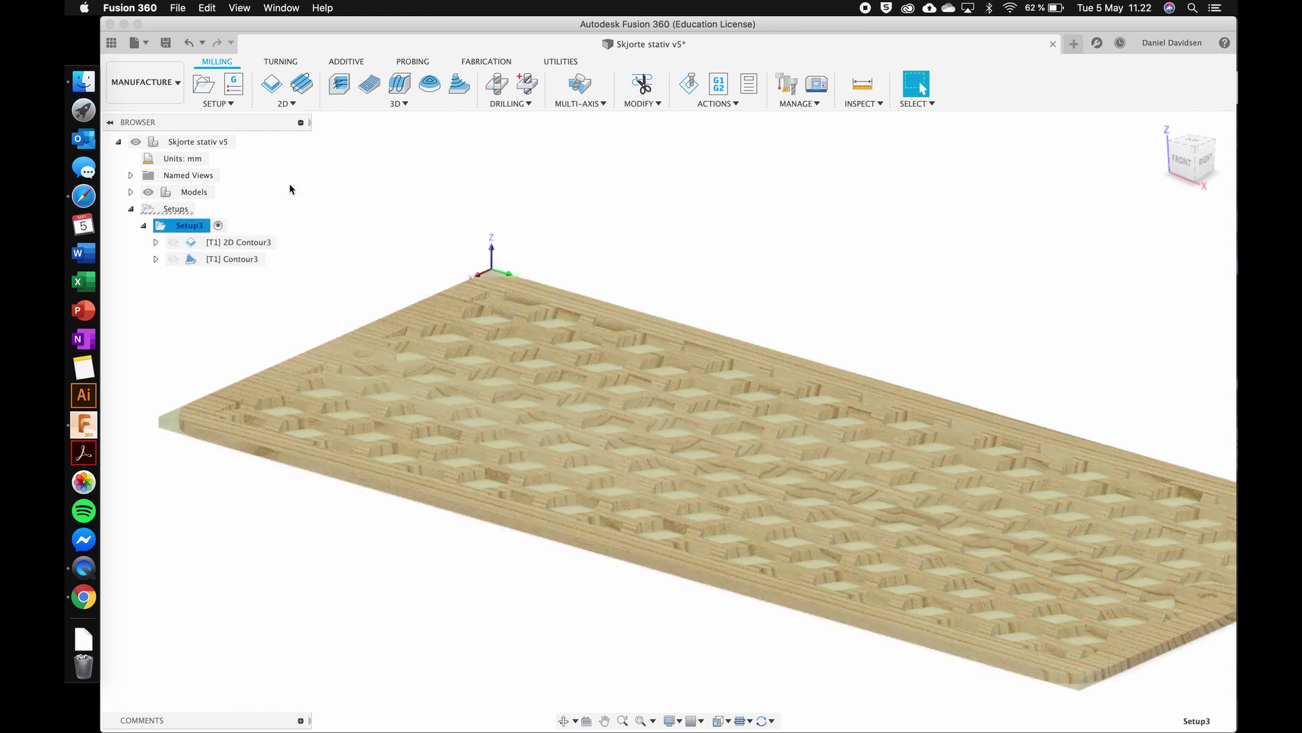
# Step: Simulate the whole setup with the outer-edge 2D Contour running before the hole Contour, and close the simulation
pyautogui.click(689, 83)
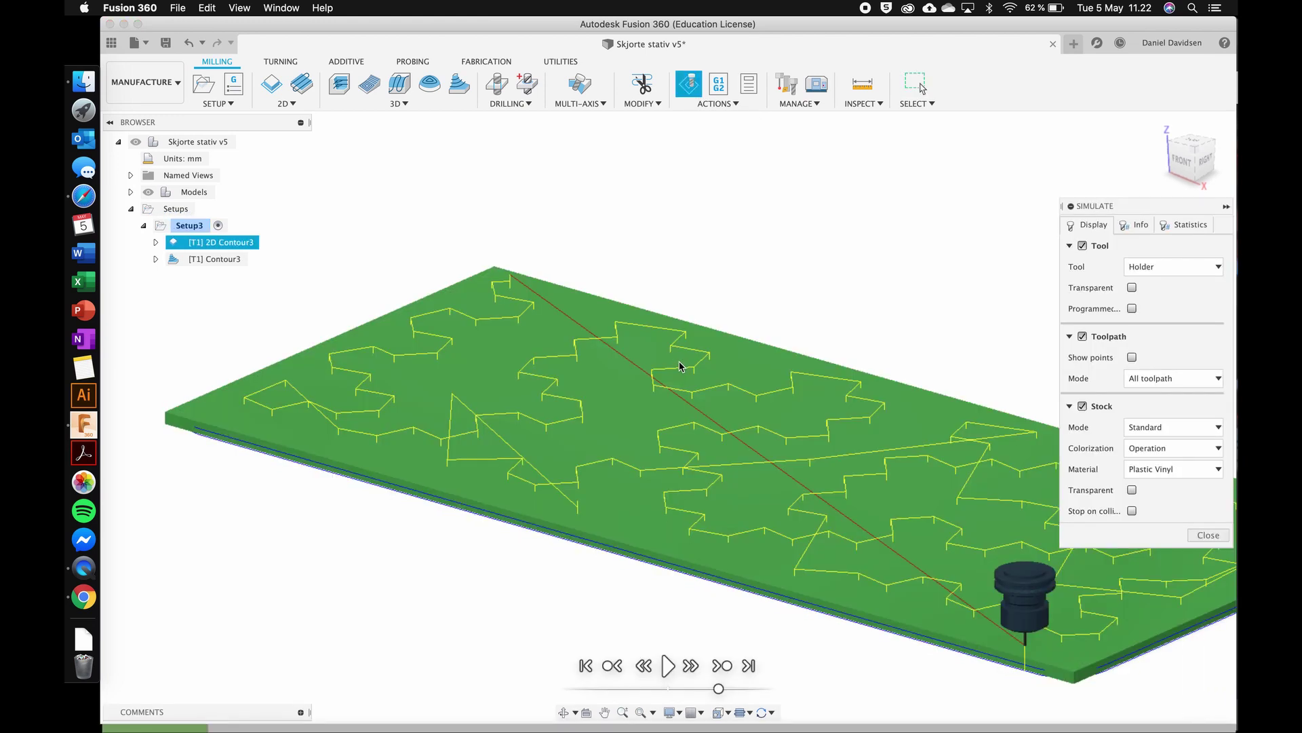
pyautogui.scroll(-3, 680, 367)
pyautogui.hscroll(1, 681, 367)
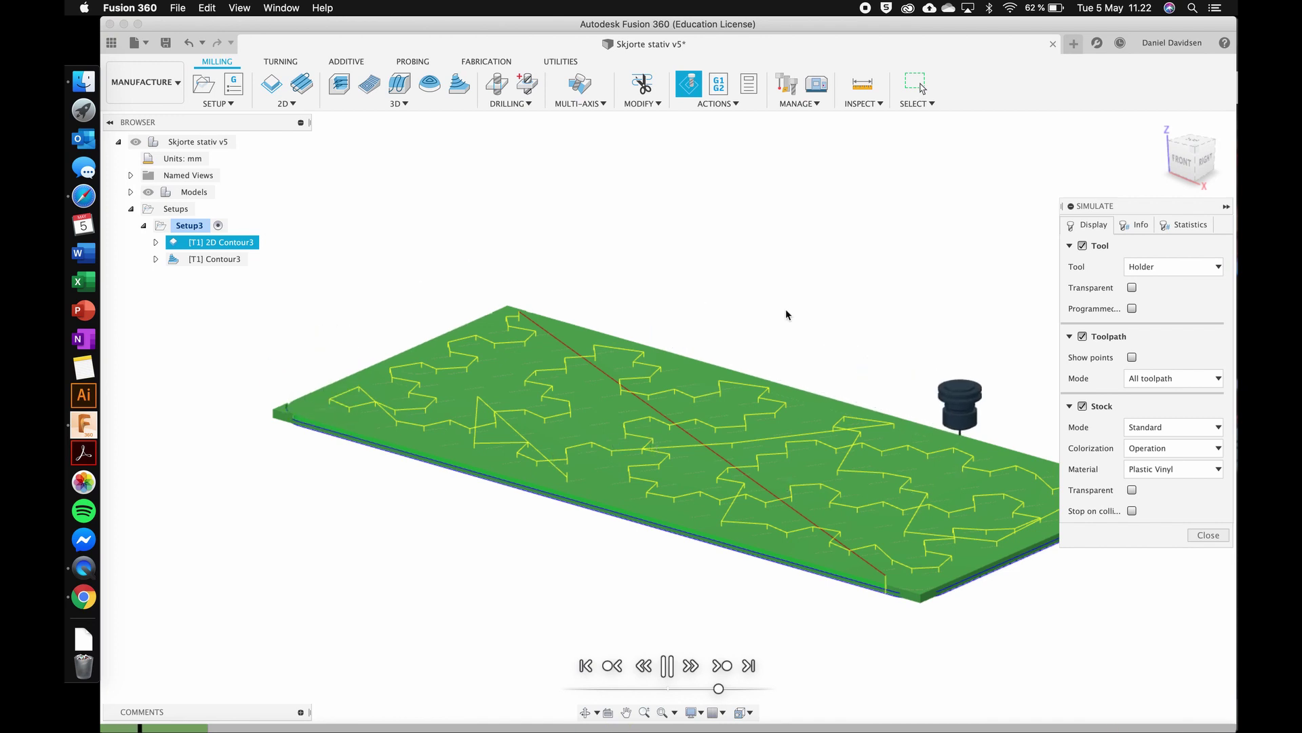
pyautogui.hscroll(3, 786, 310)
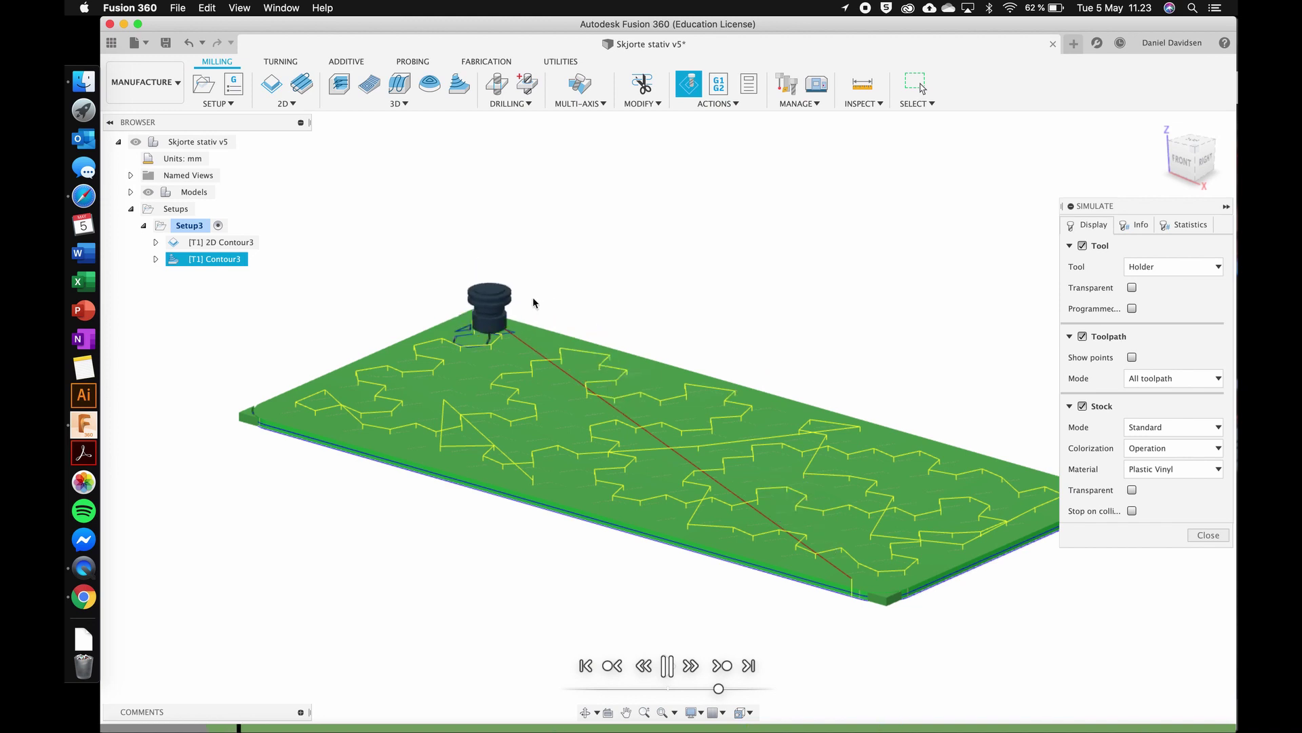
pyautogui.click(1208, 535)
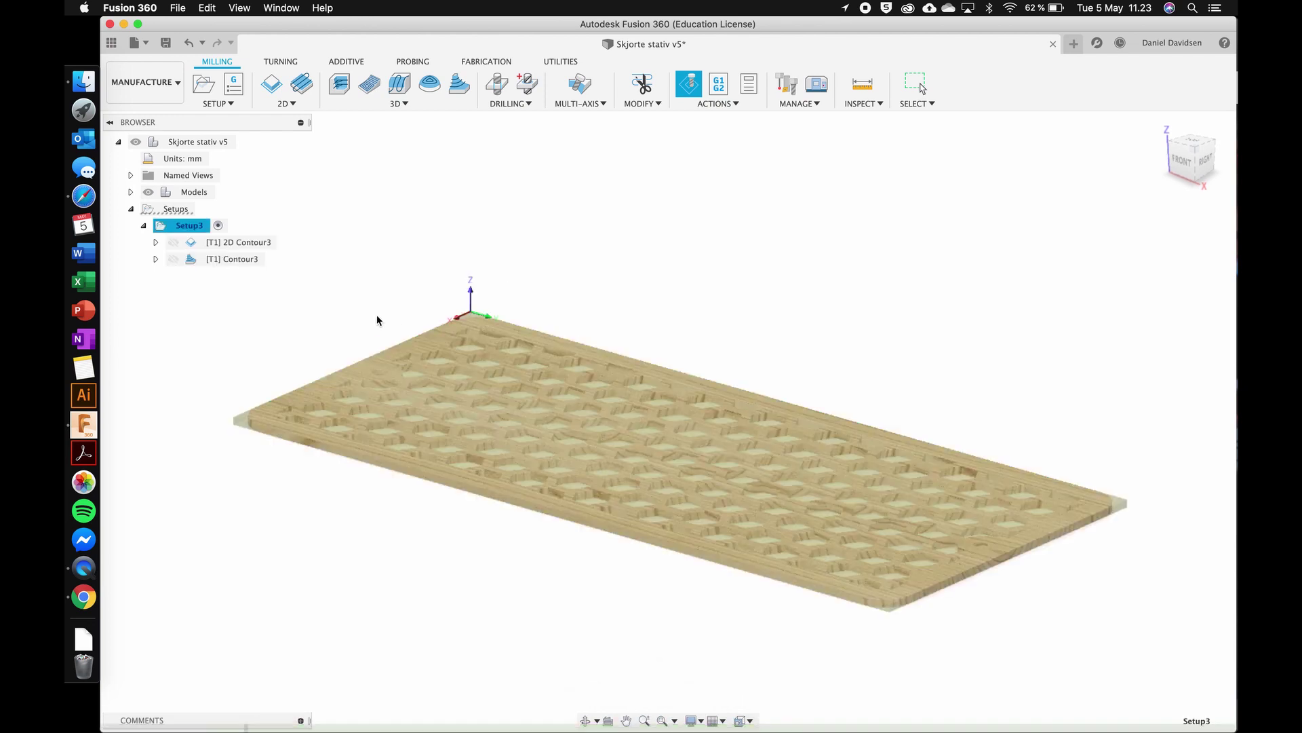
# Step: Move the 2D Contour operation back below the Contour operation in the setup and select the Contour operation
pyautogui.moveTo(257, 245); pyautogui.dragTo(244, 270)
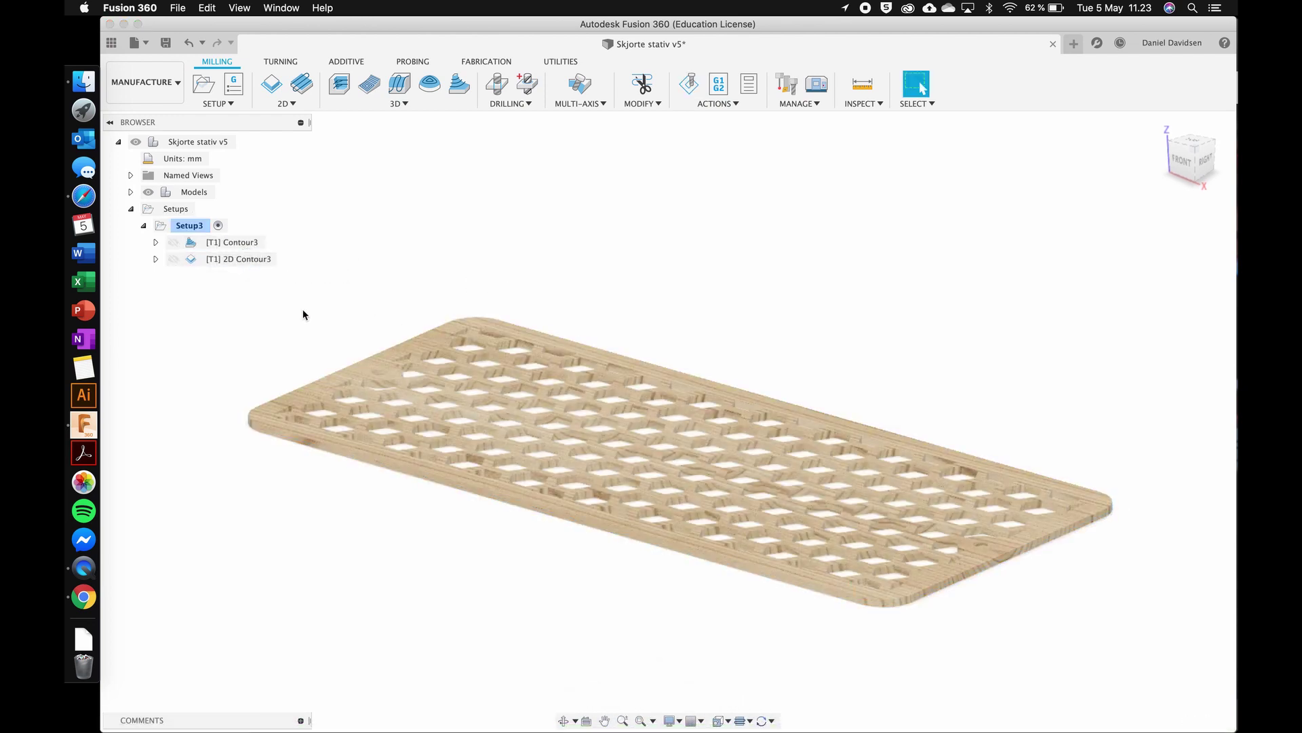
pyautogui.click(232, 242)
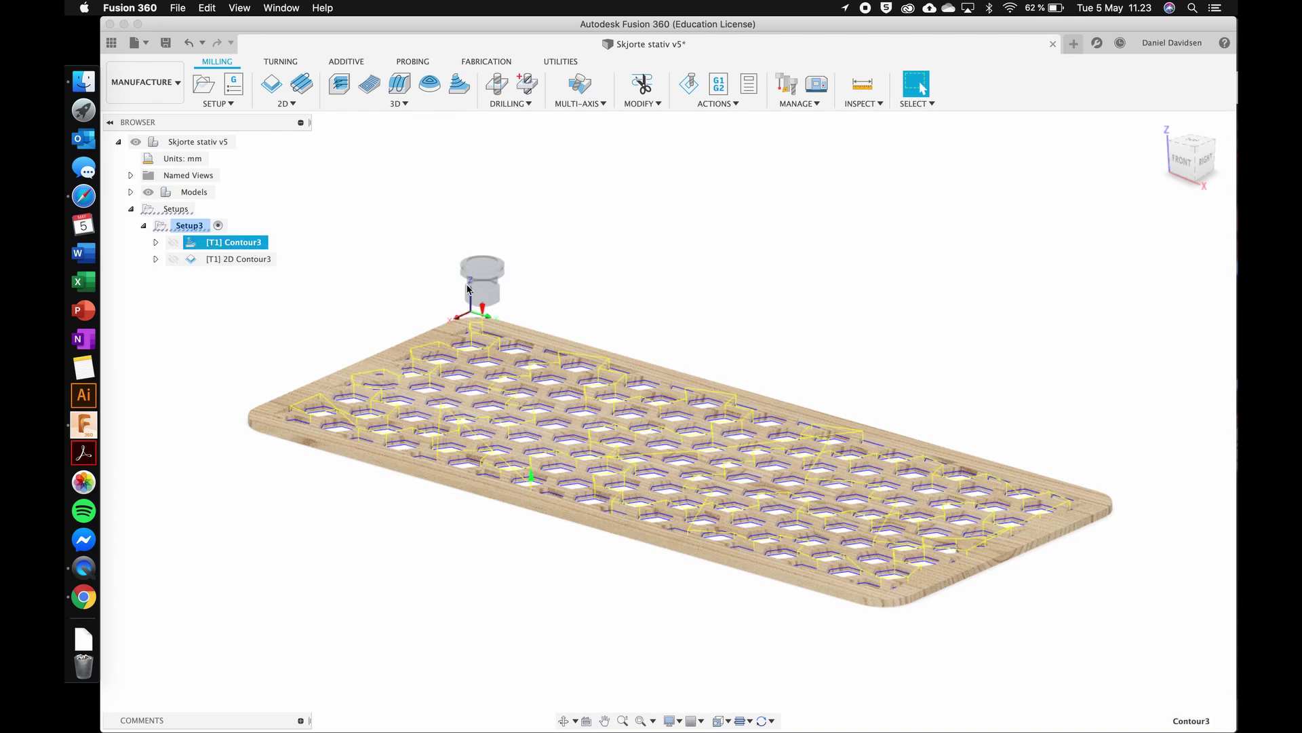
# Step: Examine the Contour toolpath up close at the shelf's corner and its cutting depth below the board from the side
pyautogui.scroll(5, 464, 299)
pyautogui.scroll(-3, 464, 299)
pyautogui.scroll(6, 464, 299)
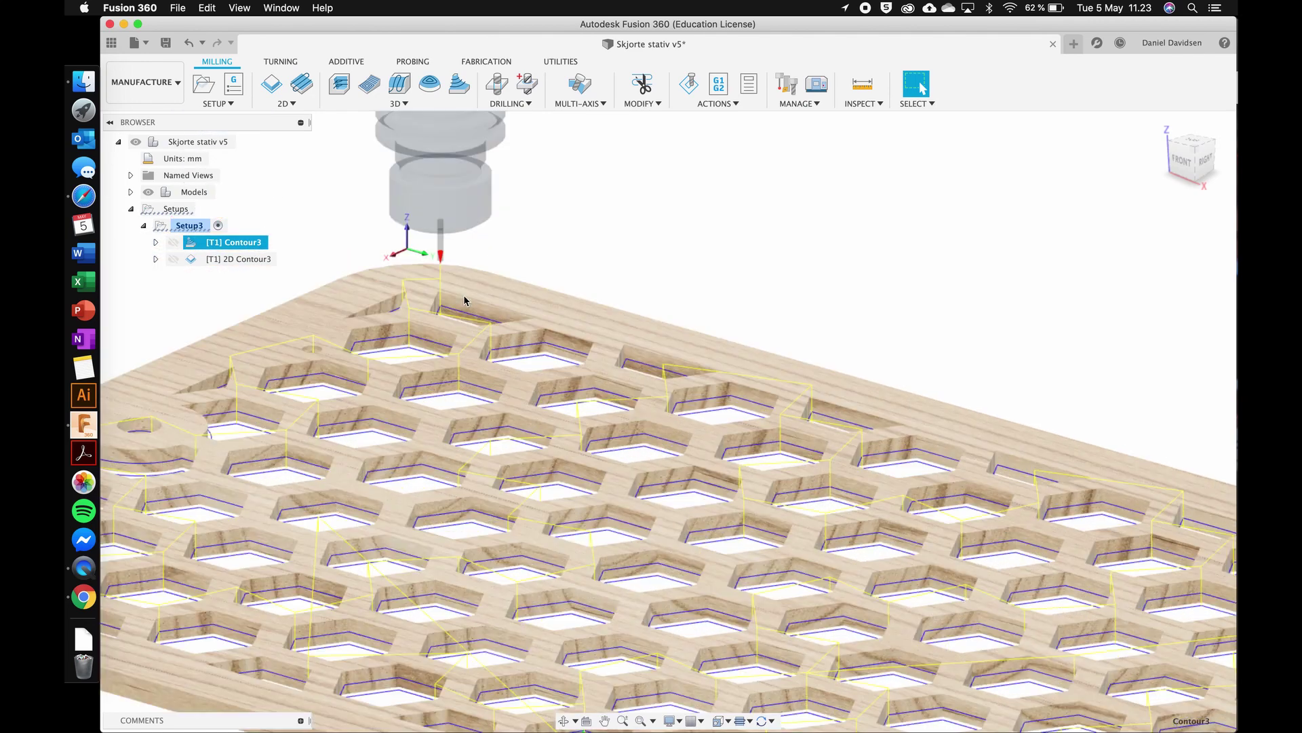
pyautogui.scroll(-4, 464, 299)
pyautogui.keyDown('shift'); pyautogui.hscroll(10, 464, 299); pyautogui.keyUp('shift')
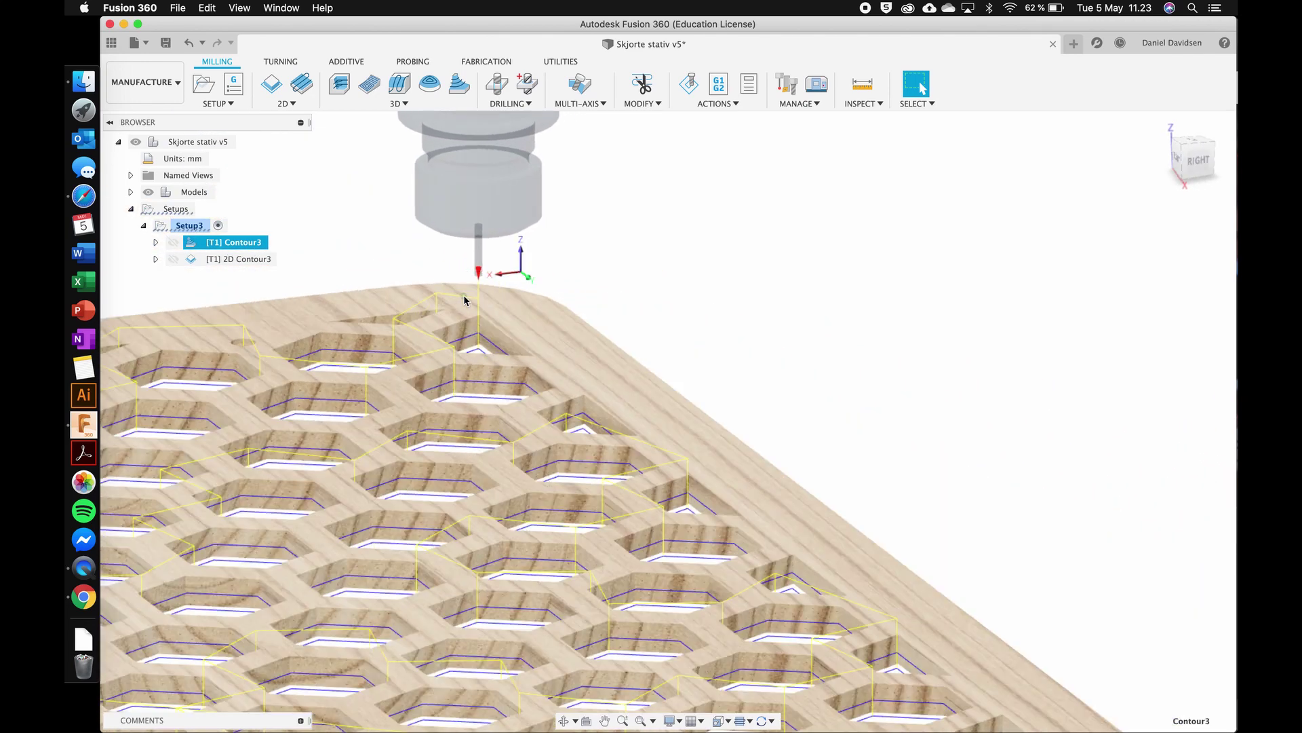
pyautogui.keyDown('shift'); pyautogui.scroll(-8, 463, 299); pyautogui.keyUp('shift')
pyautogui.scroll(5, 463, 300)
pyautogui.hscroll(4, 464, 299)
pyautogui.hscroll(-5, 464, 299)
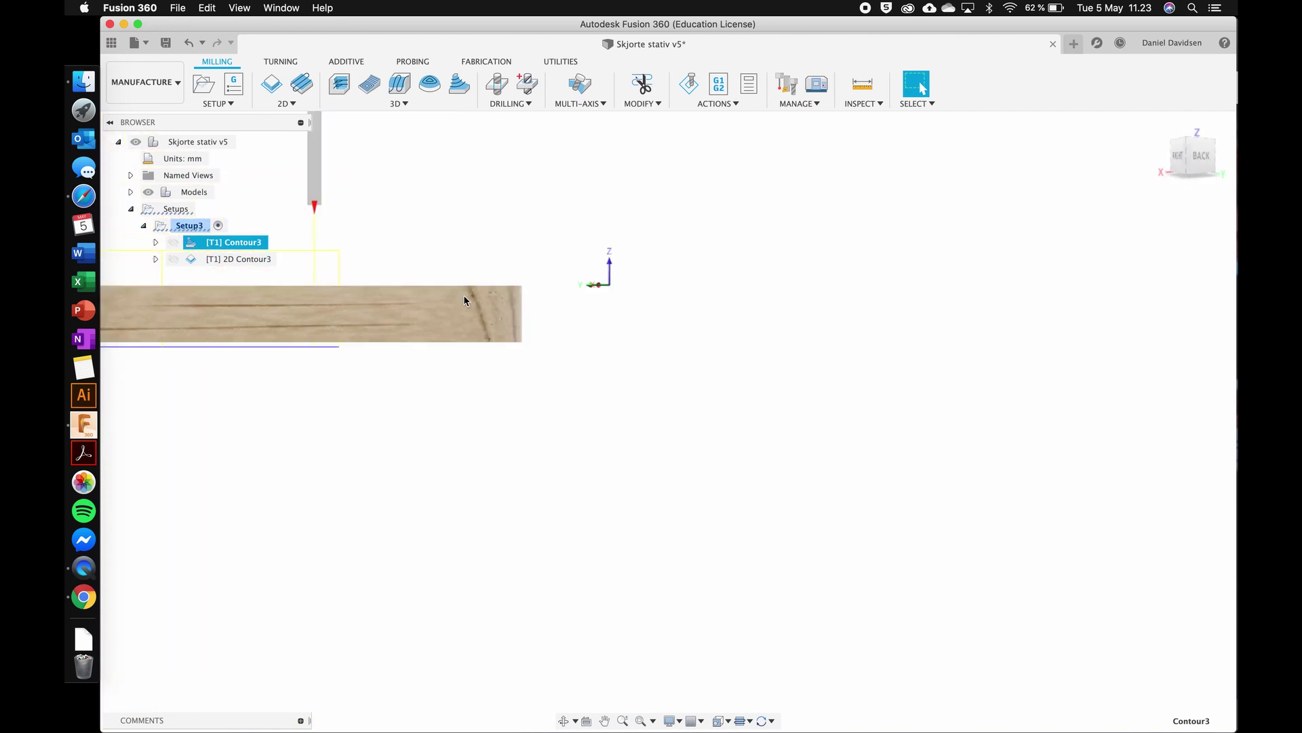
pyautogui.scroll(5, 464, 299)
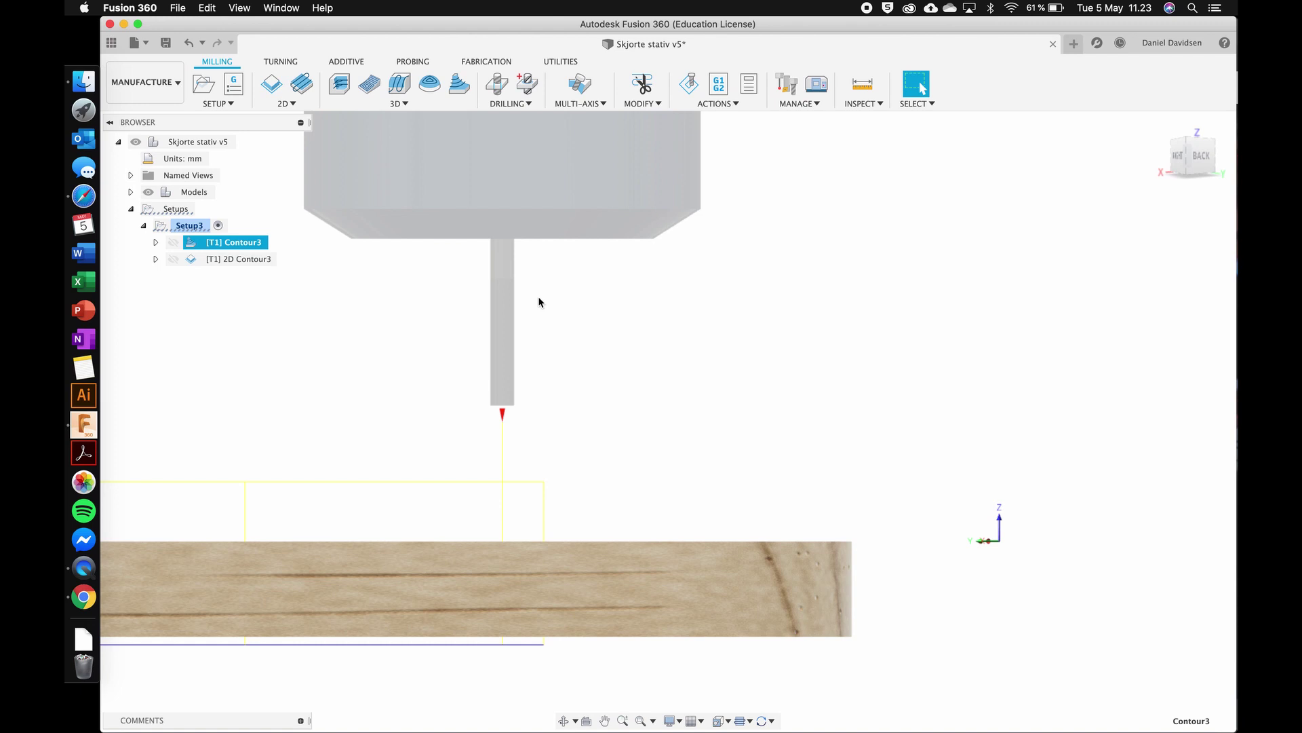
# Step: Examine the tool, holder and Contour toolpath from the corner and side, and over the whole shelf, and deselect the operation
pyautogui.keyDown('shift'); pyautogui.scroll(5, 539, 299); pyautogui.keyUp('shift')
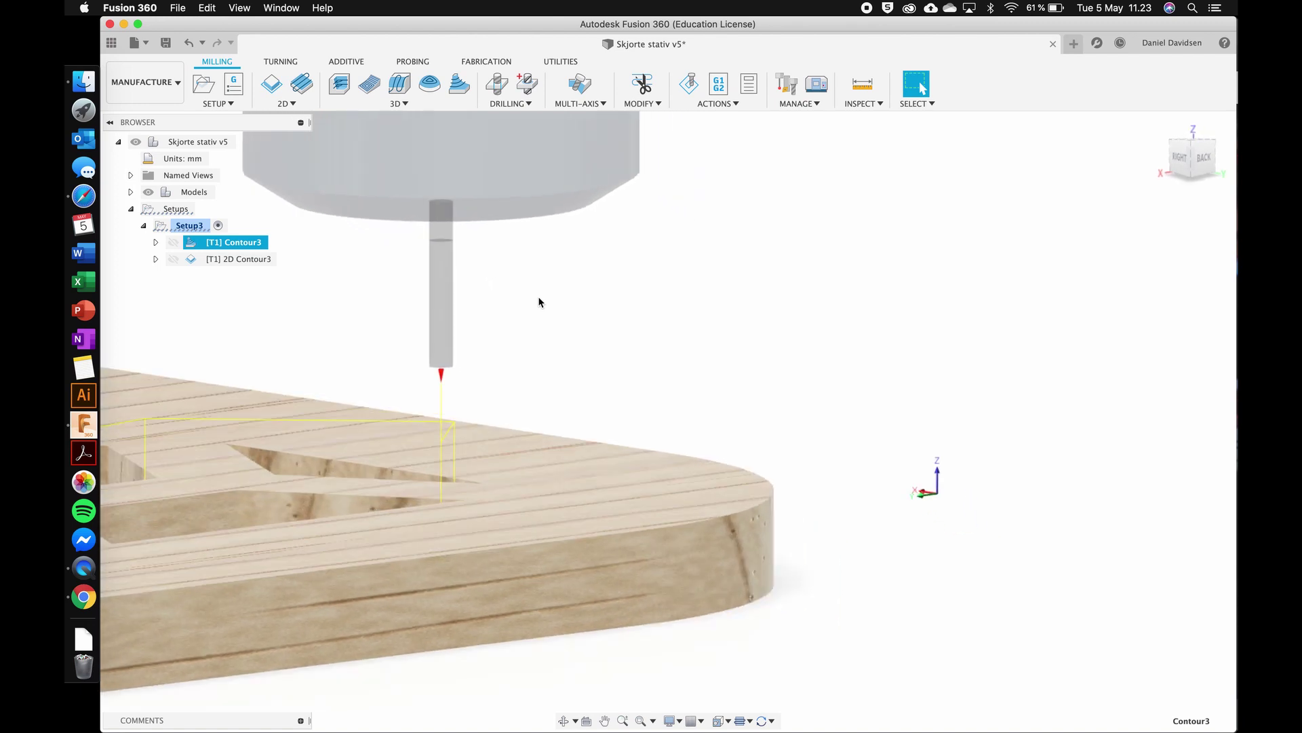
pyautogui.hscroll(-4, 539, 299)
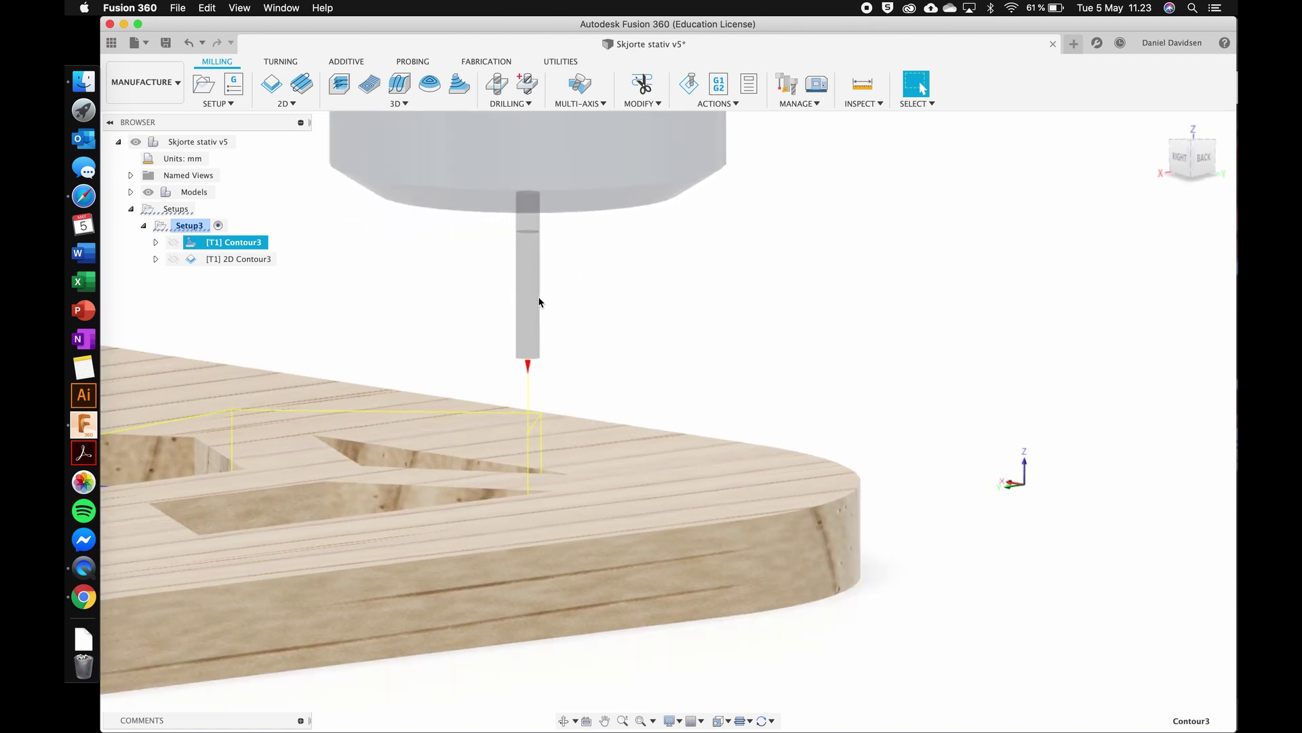
pyautogui.click(1198, 167)
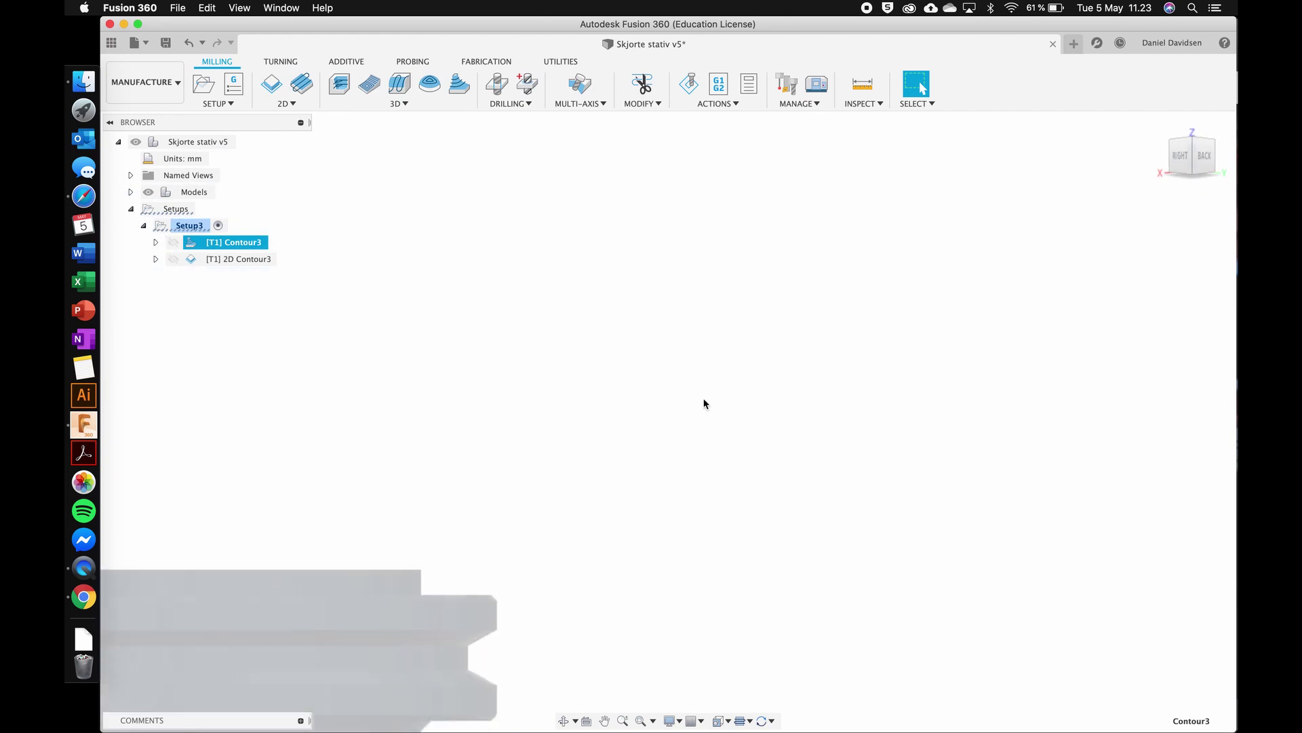
pyautogui.scroll(-10, 704, 404)
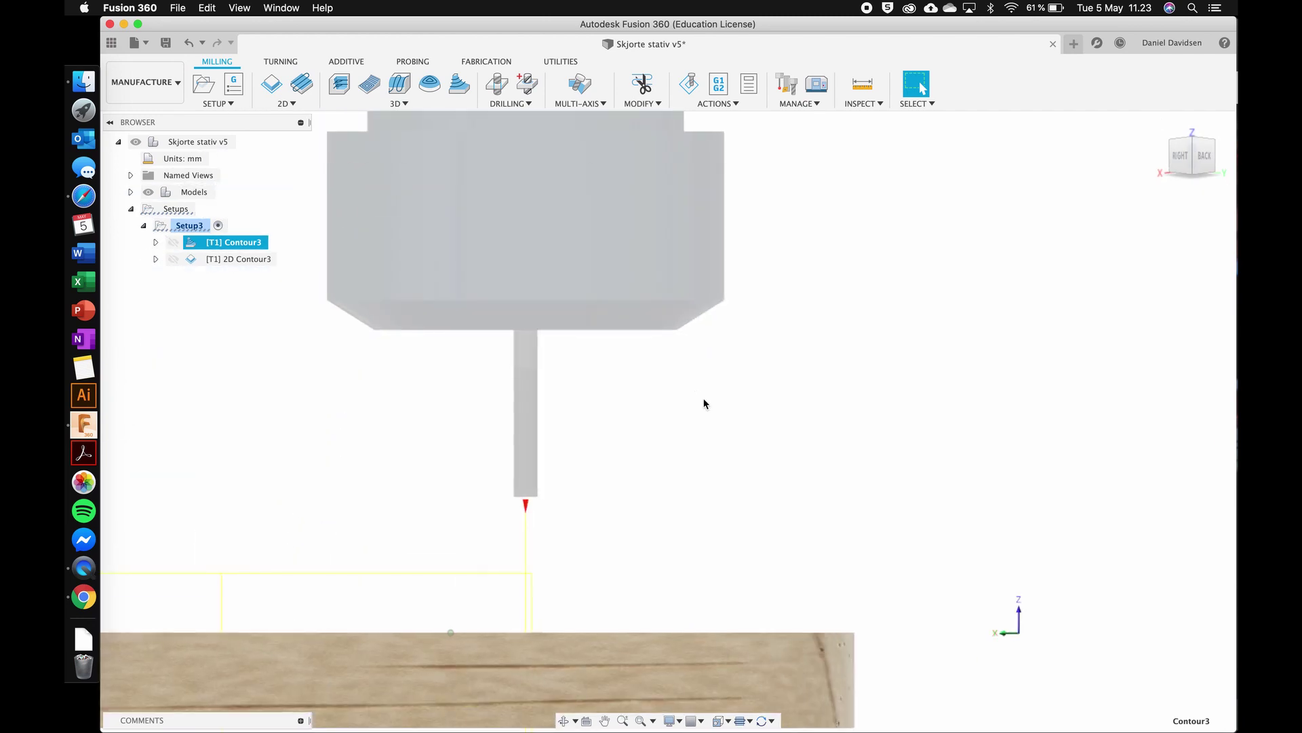
pyautogui.scroll(-5, 705, 404)
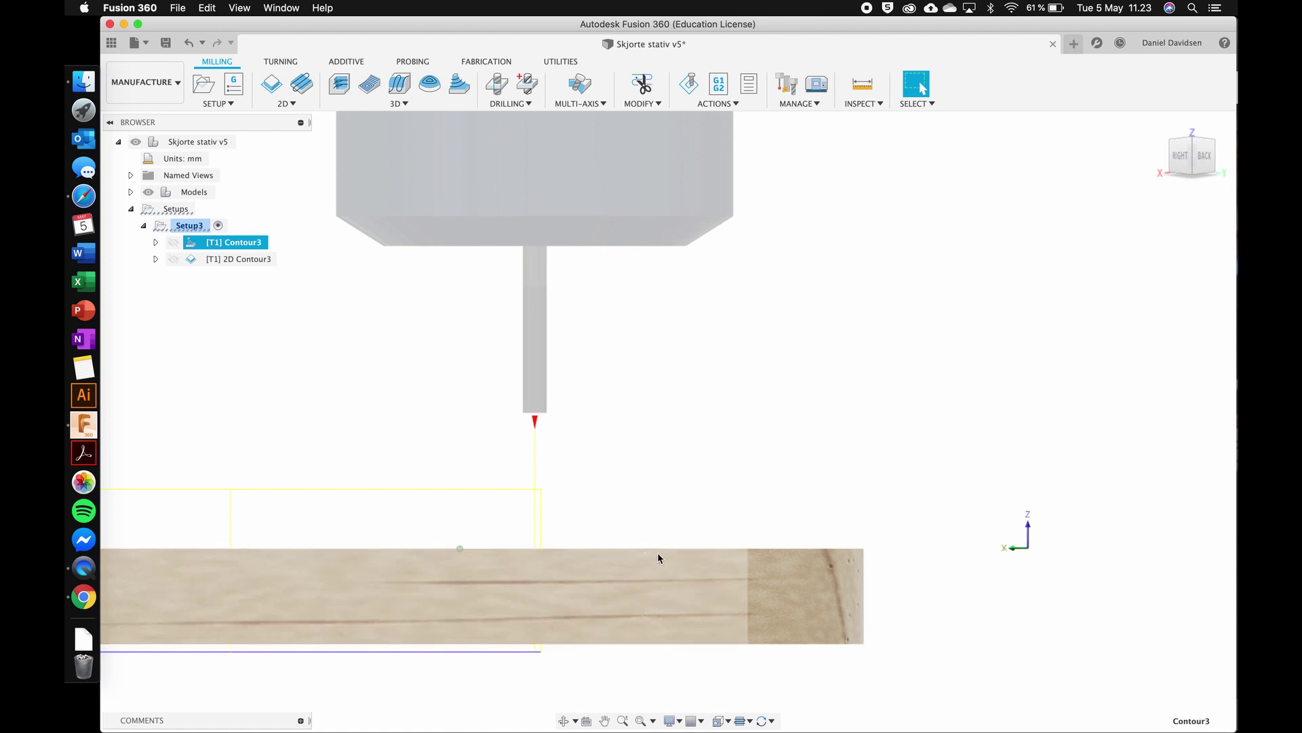
pyautogui.scroll(-8, 639, 525)
pyautogui.keyDown('shift'); pyautogui.scroll(8, 655, 425); pyautogui.keyUp('shift')
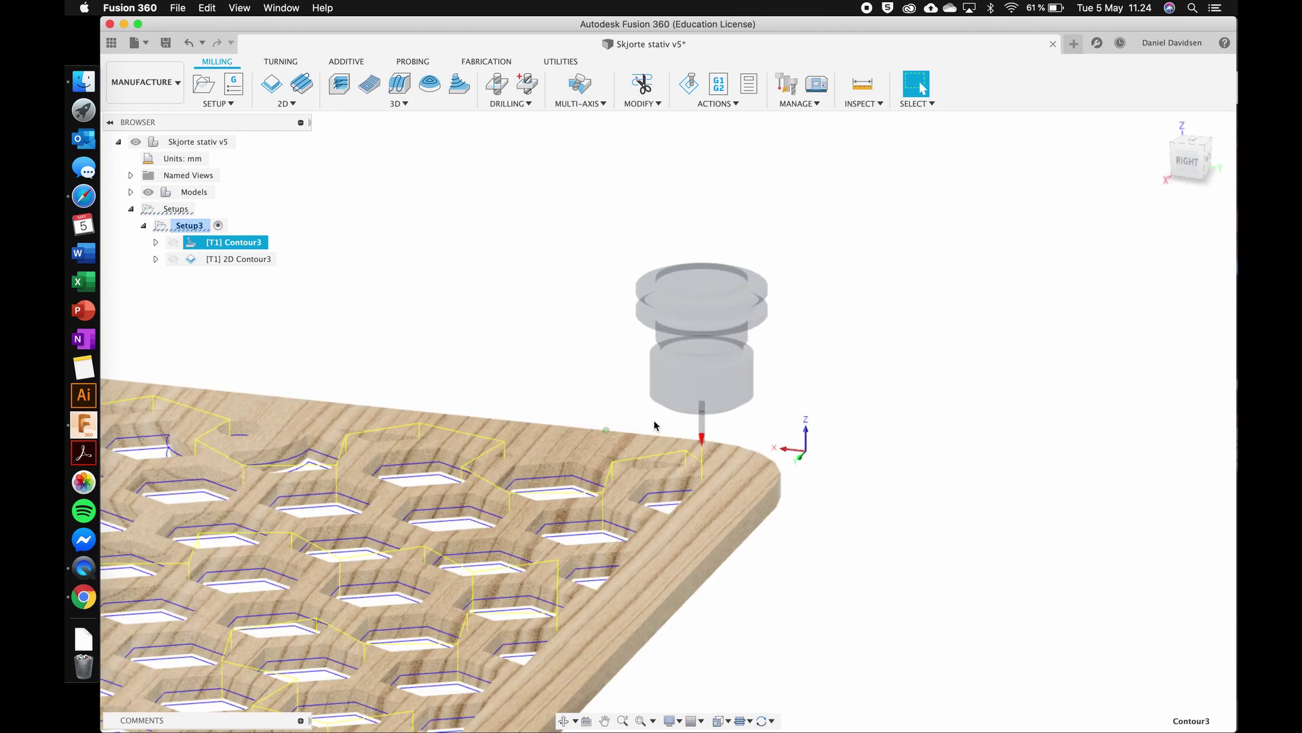
pyautogui.keyDown('shift'); pyautogui.hscroll(-4, 655, 425); pyautogui.keyUp('shift')
pyautogui.scroll(-10, 656, 425)
pyautogui.keyDown('shift'); pyautogui.hscroll(-3, 655, 421); pyautogui.keyUp('shift')
pyautogui.scroll(-4, 655, 422)
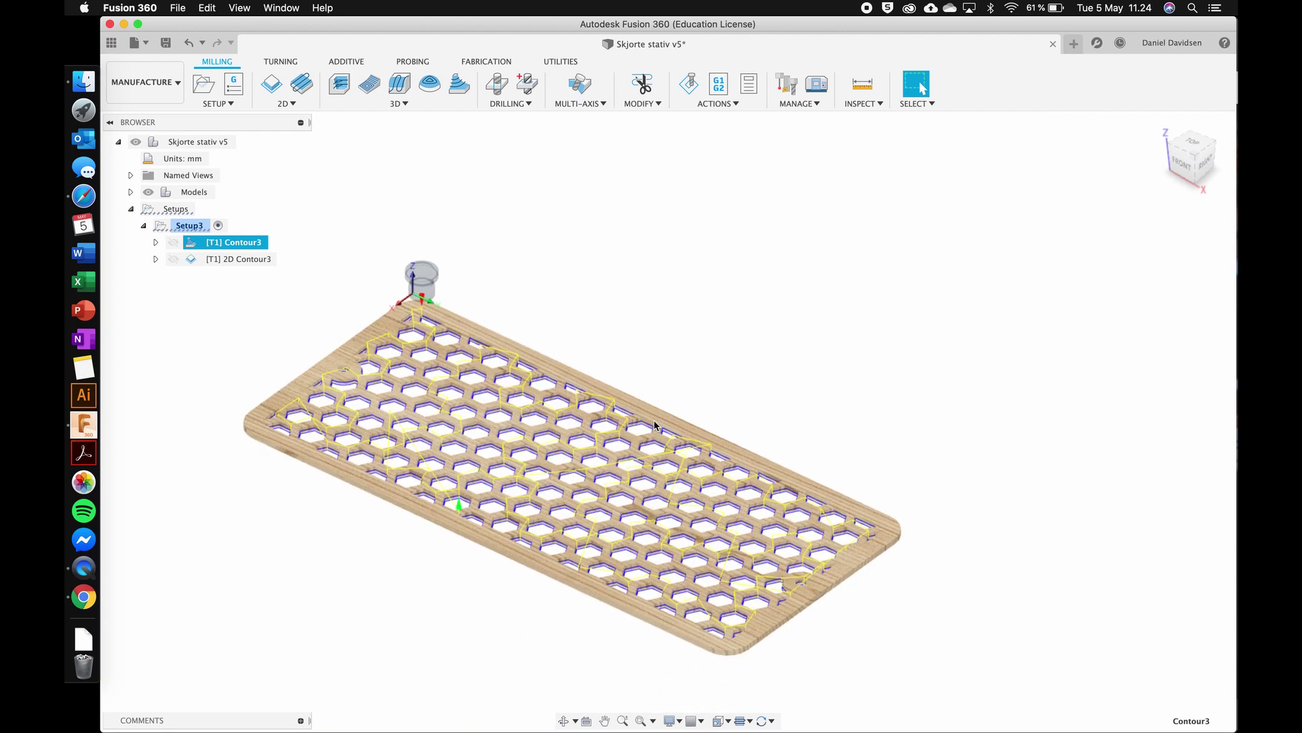
pyautogui.click(679, 290)
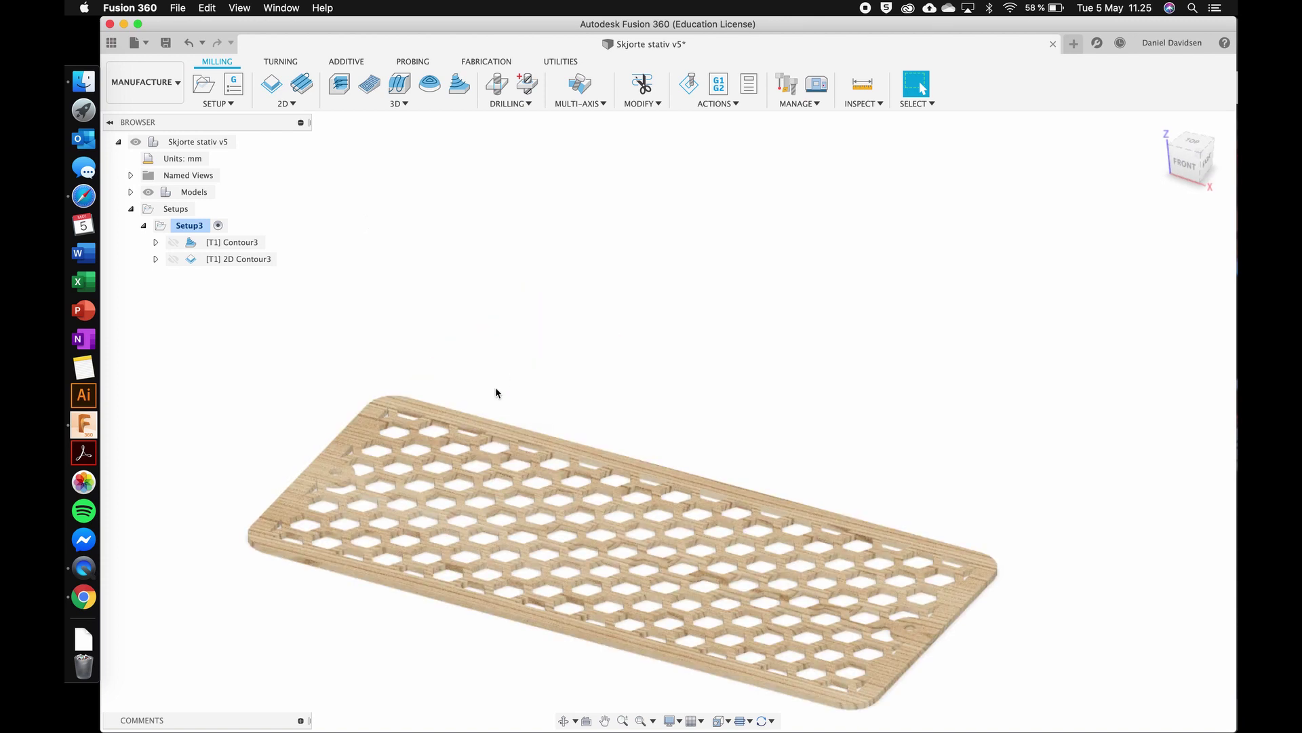
# Step: Show all components of the model so the complete stand is displayed with the shelf
pyautogui.scroll(-5, 496, 391)
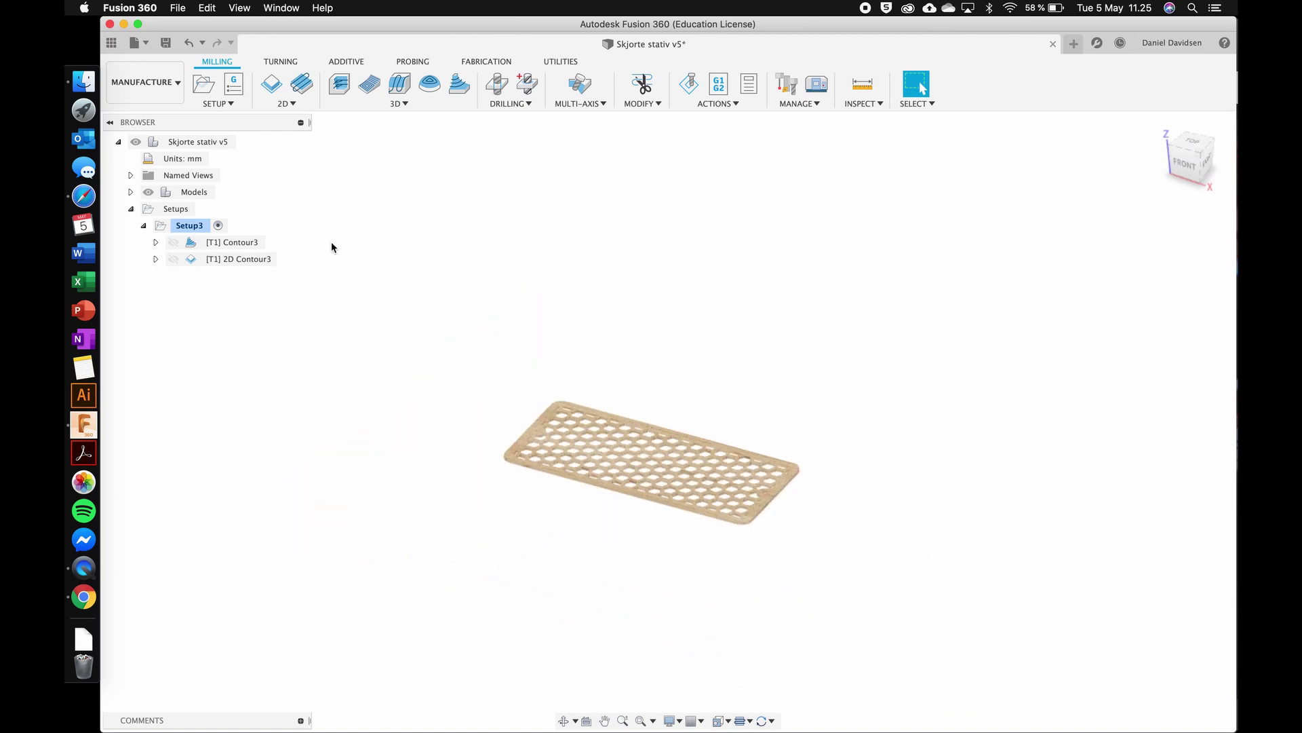
pyautogui.rightClick(209, 195)
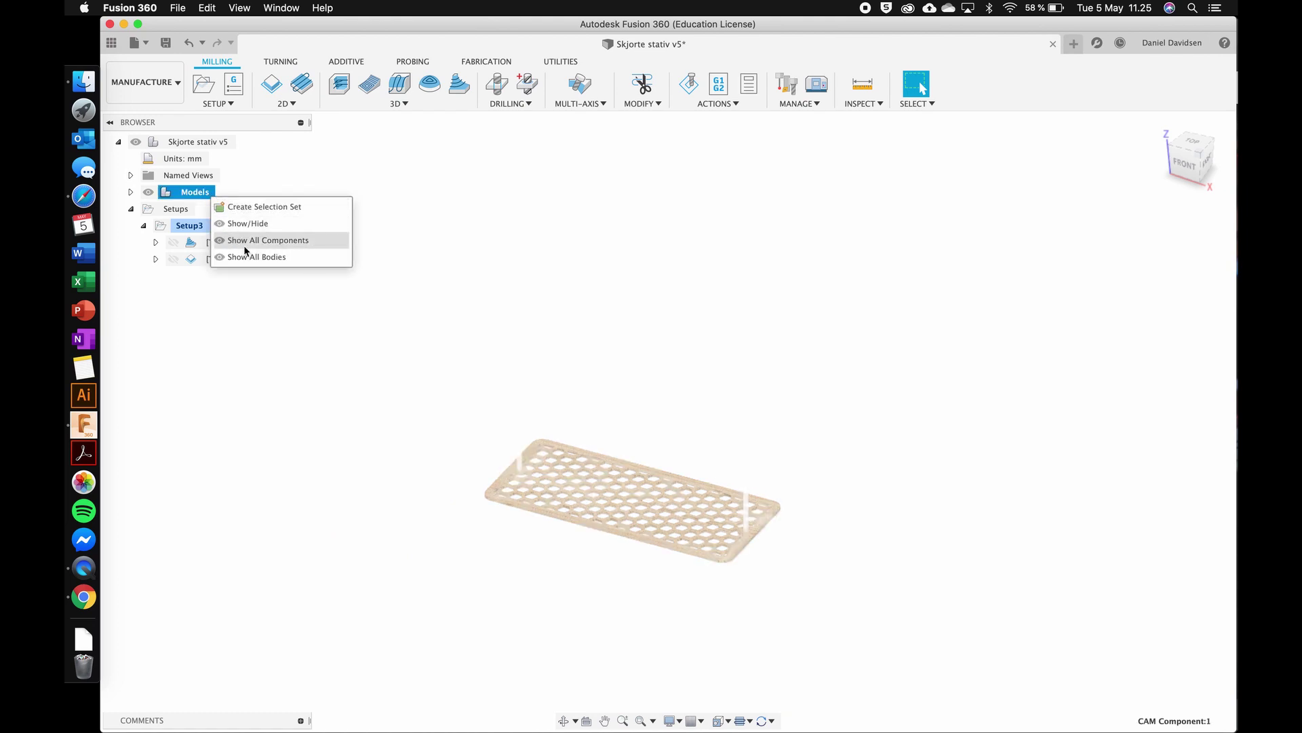
pyautogui.click(246, 244)
pyautogui.rightClick(205, 196)
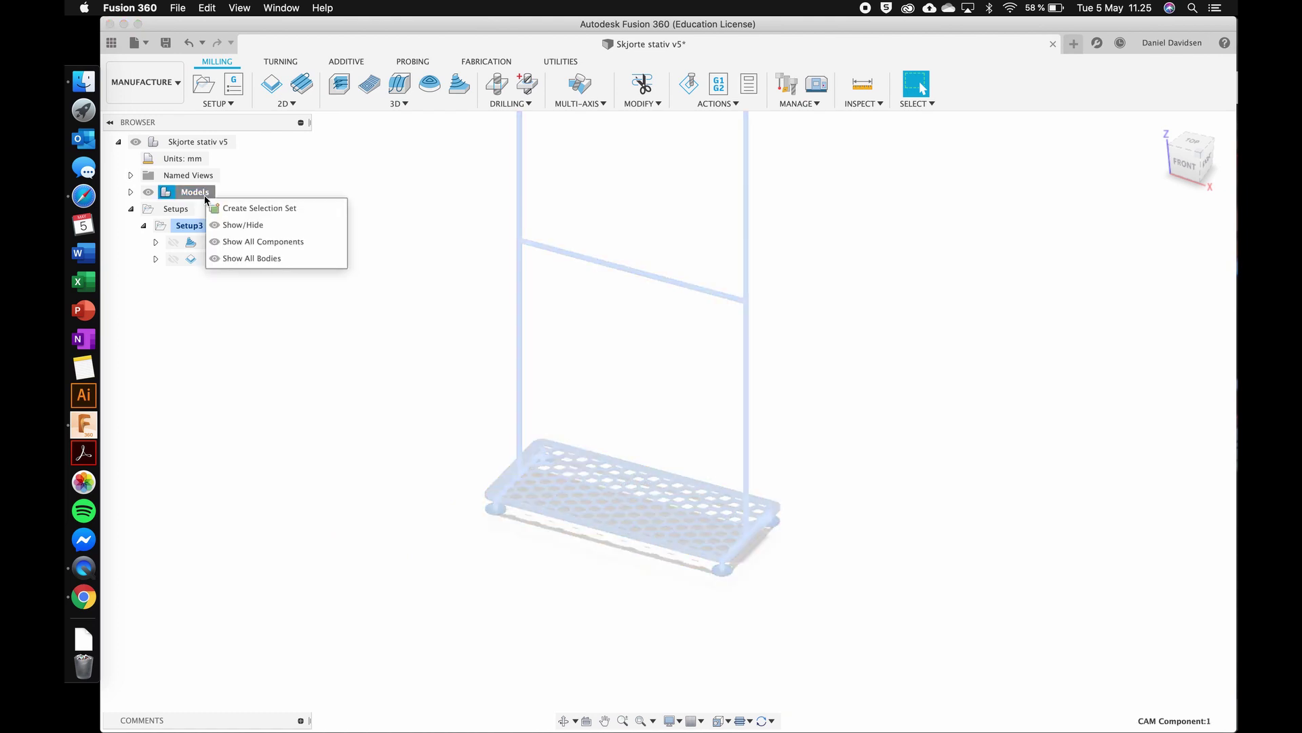
pyautogui.click(232, 241)
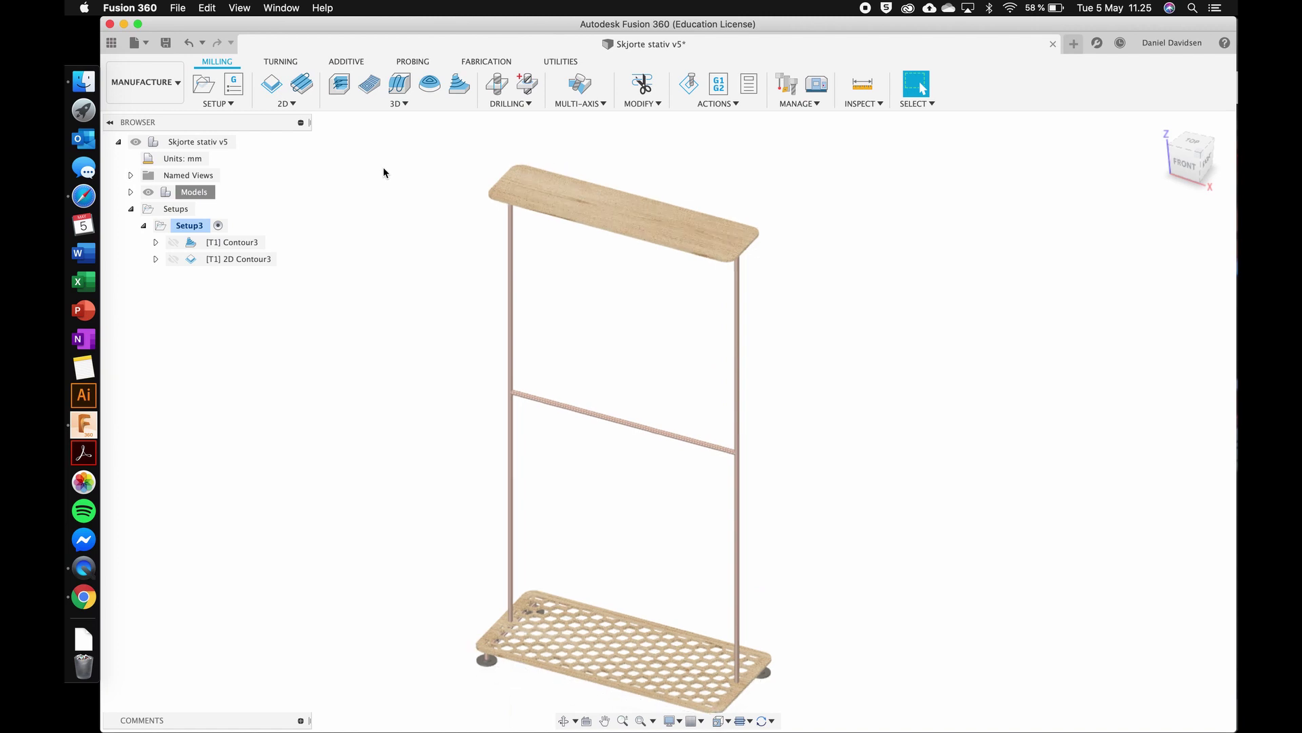
# Step: Duplicate the bottom shelf's milling setup to reuse its operations for the top shelf
pyautogui.scroll(5, 383, 173)
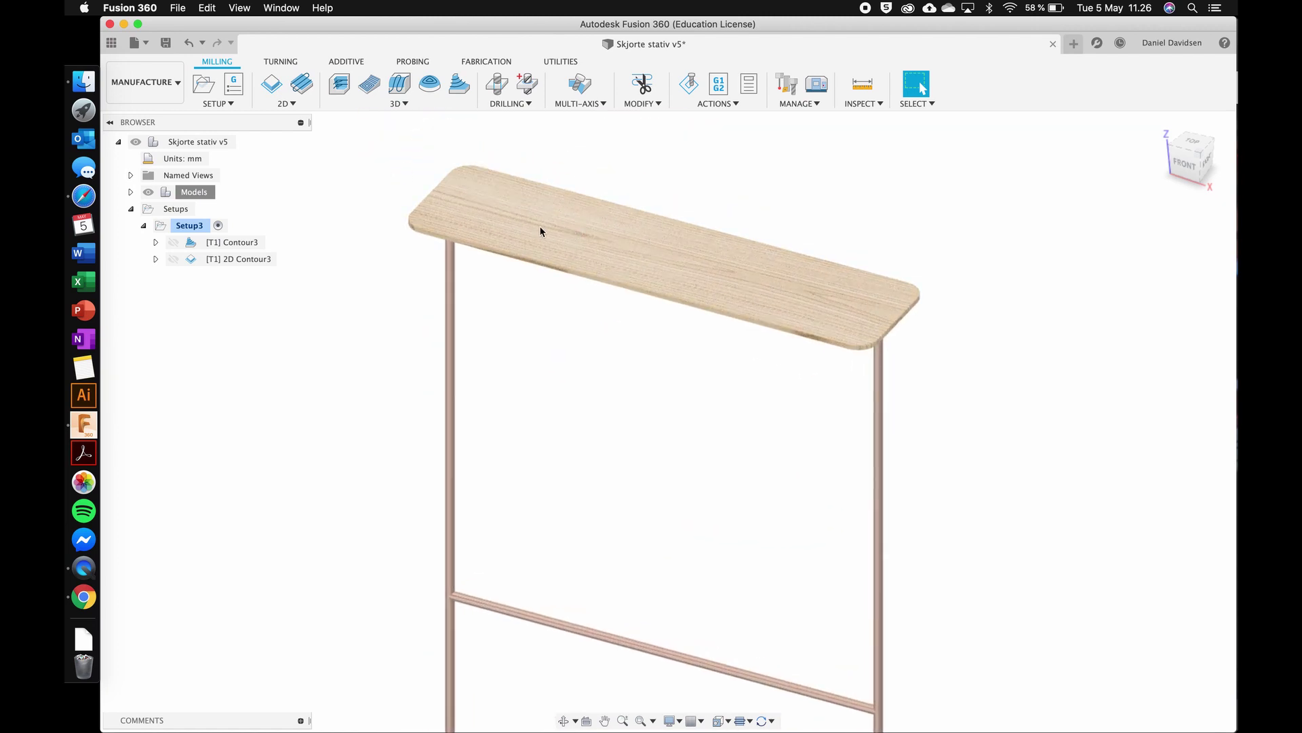
pyautogui.scroll(4, 528, 261)
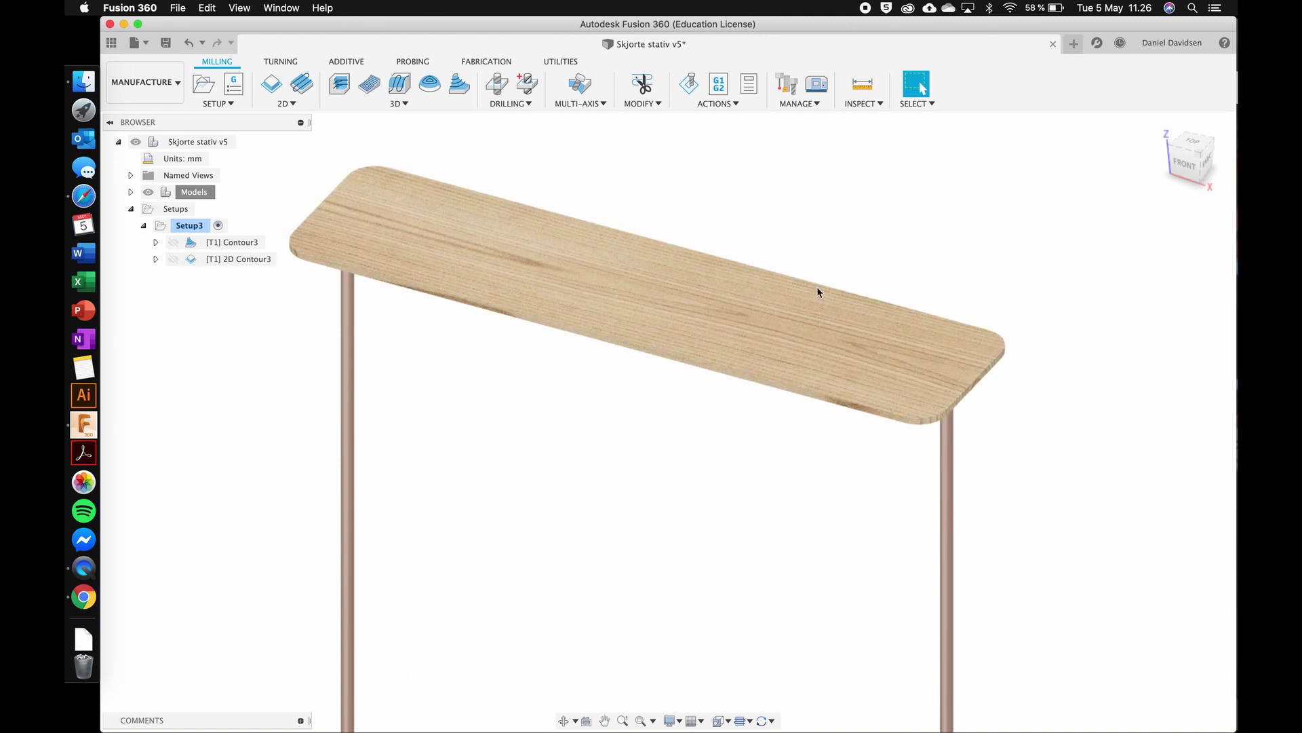
pyautogui.keyDown('shift'); pyautogui.scroll(-5, 472, 344); pyautogui.keyUp('shift')
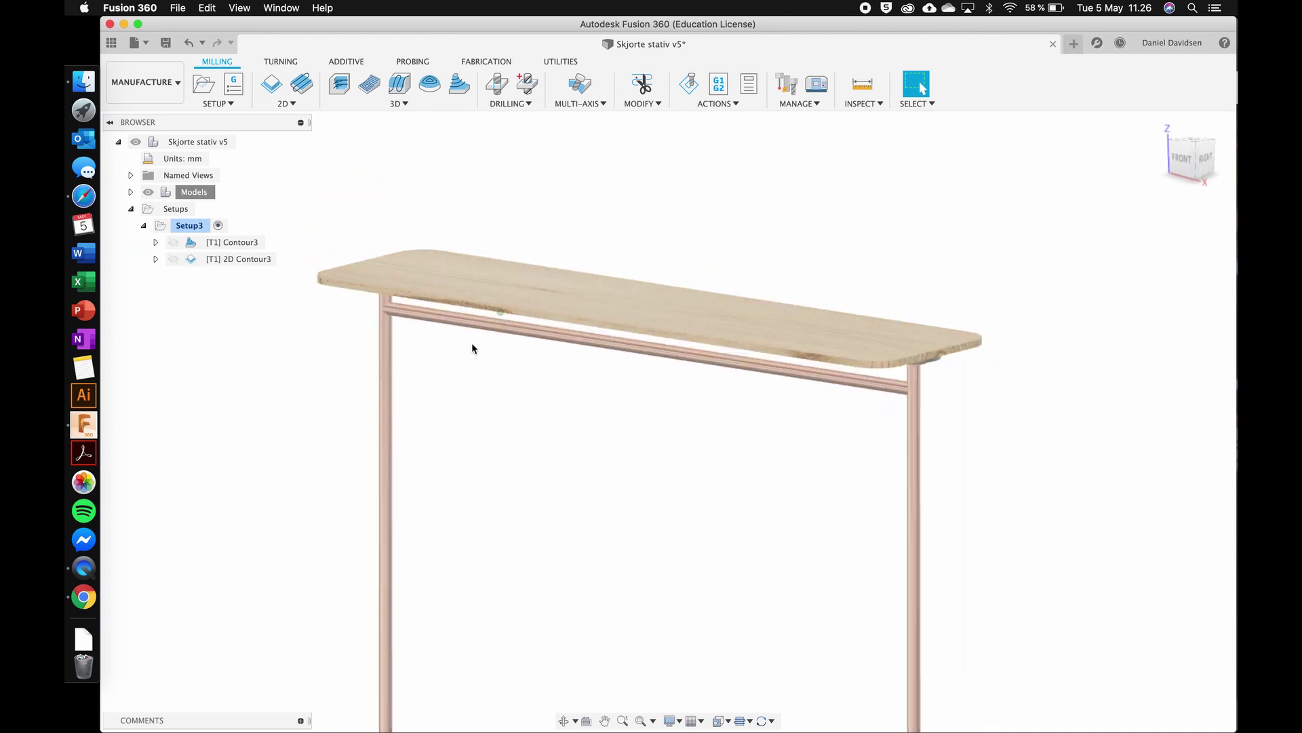
pyautogui.keyDown('shift'); pyautogui.scroll(-5, 472, 344); pyautogui.keyUp('shift')
pyautogui.keyDown('shift'); pyautogui.scroll(8, 472, 344); pyautogui.keyUp('shift')
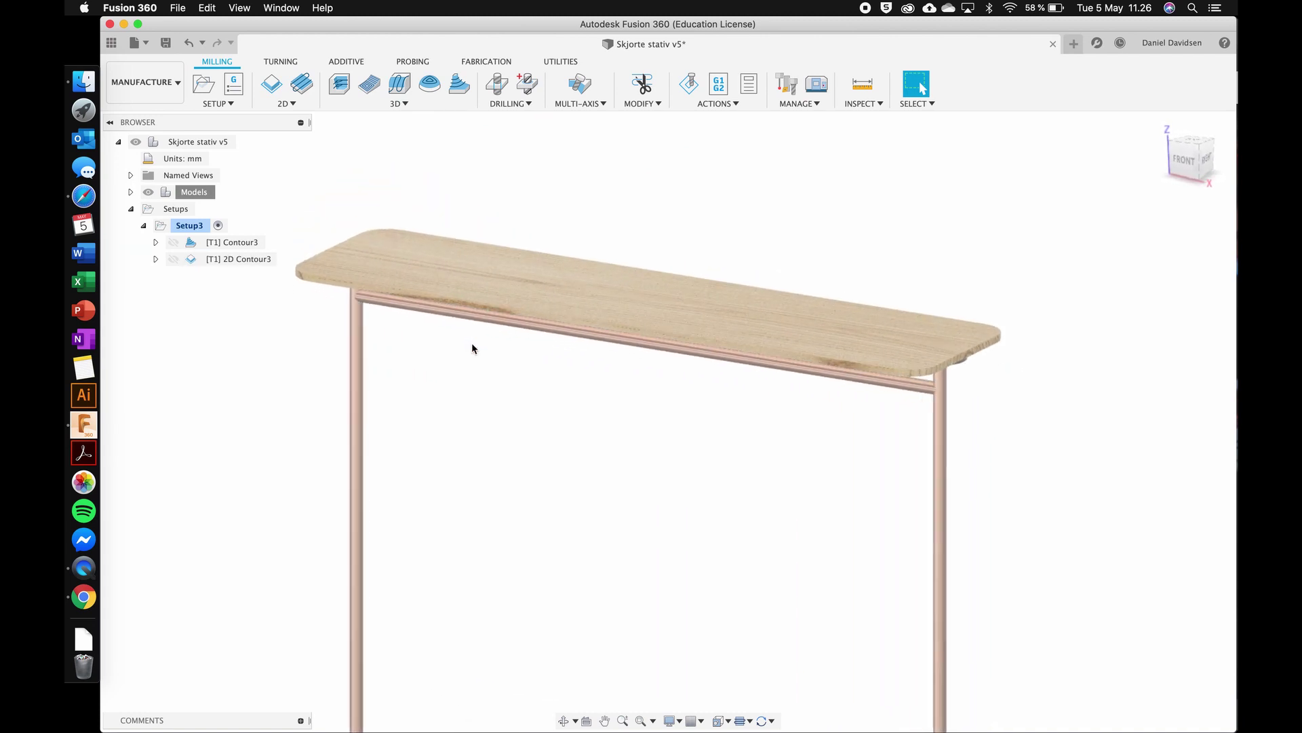
pyautogui.hscroll(-3, 401, 206)
pyautogui.click(193, 230)
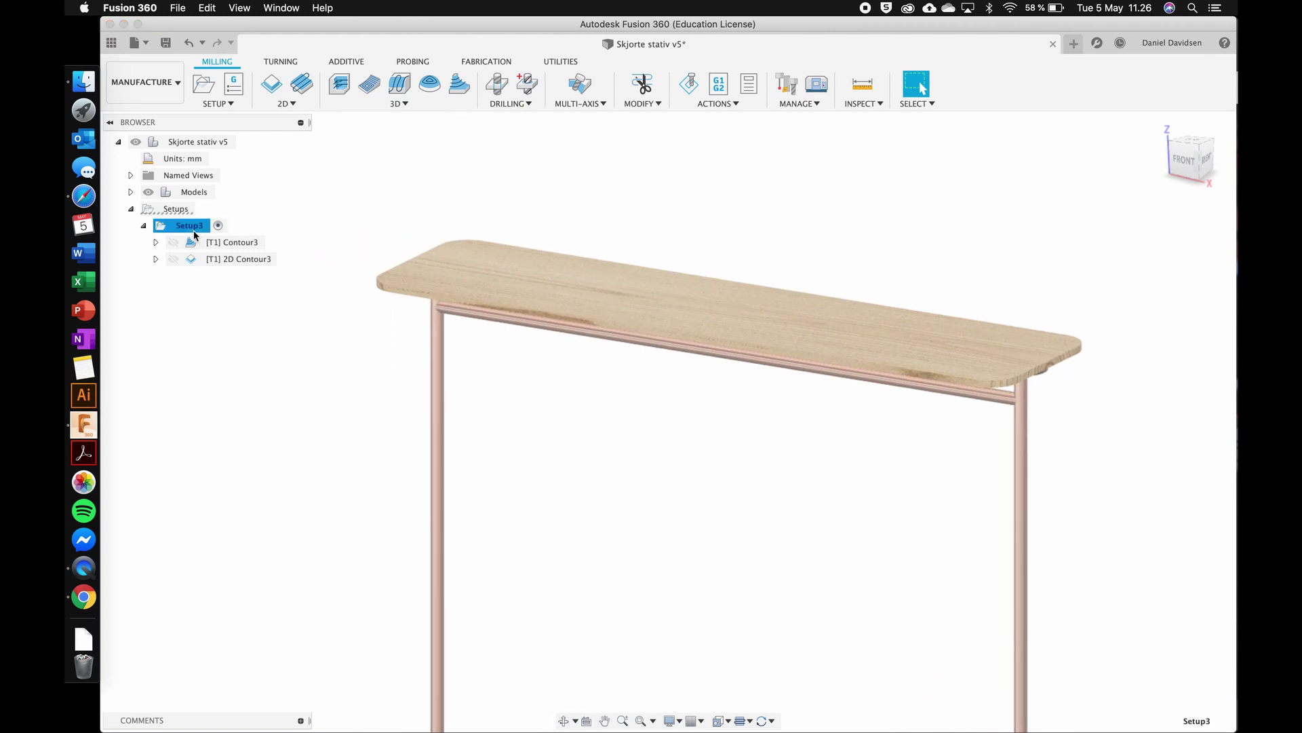
pyautogui.rightClick(194, 230)
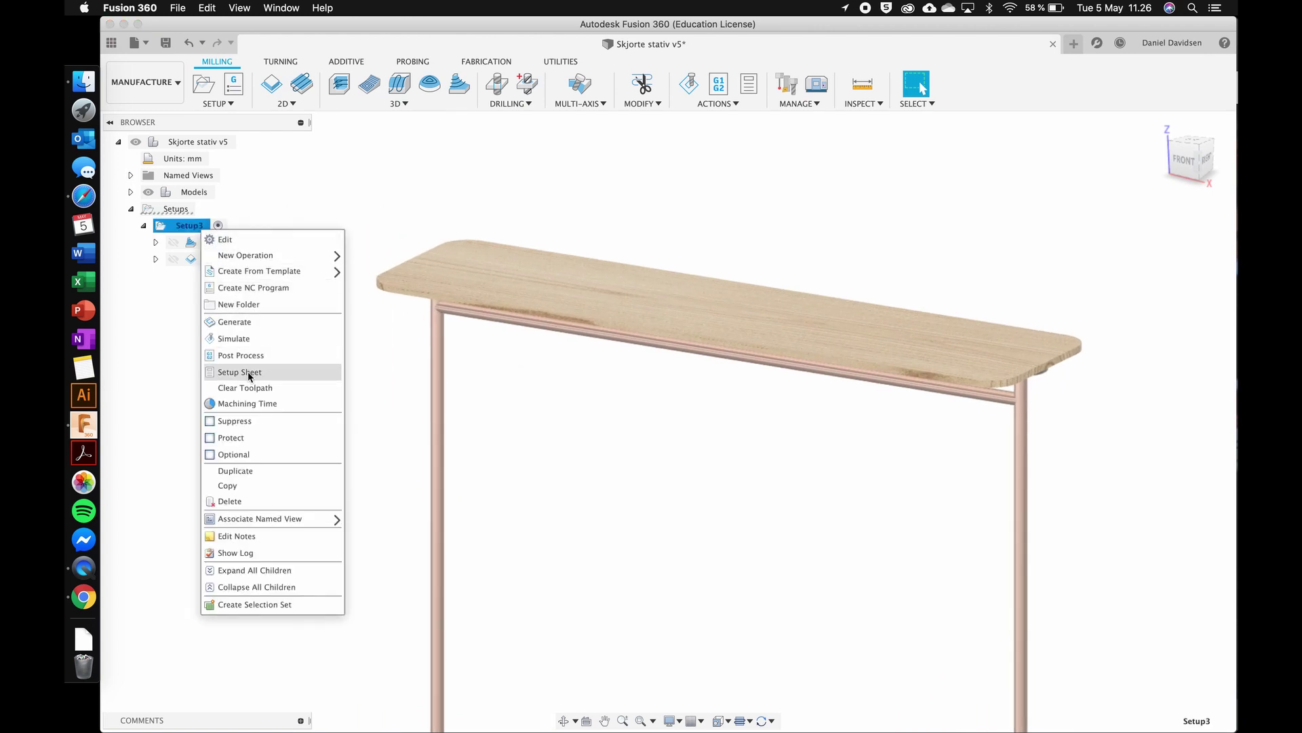
pyautogui.click(258, 470)
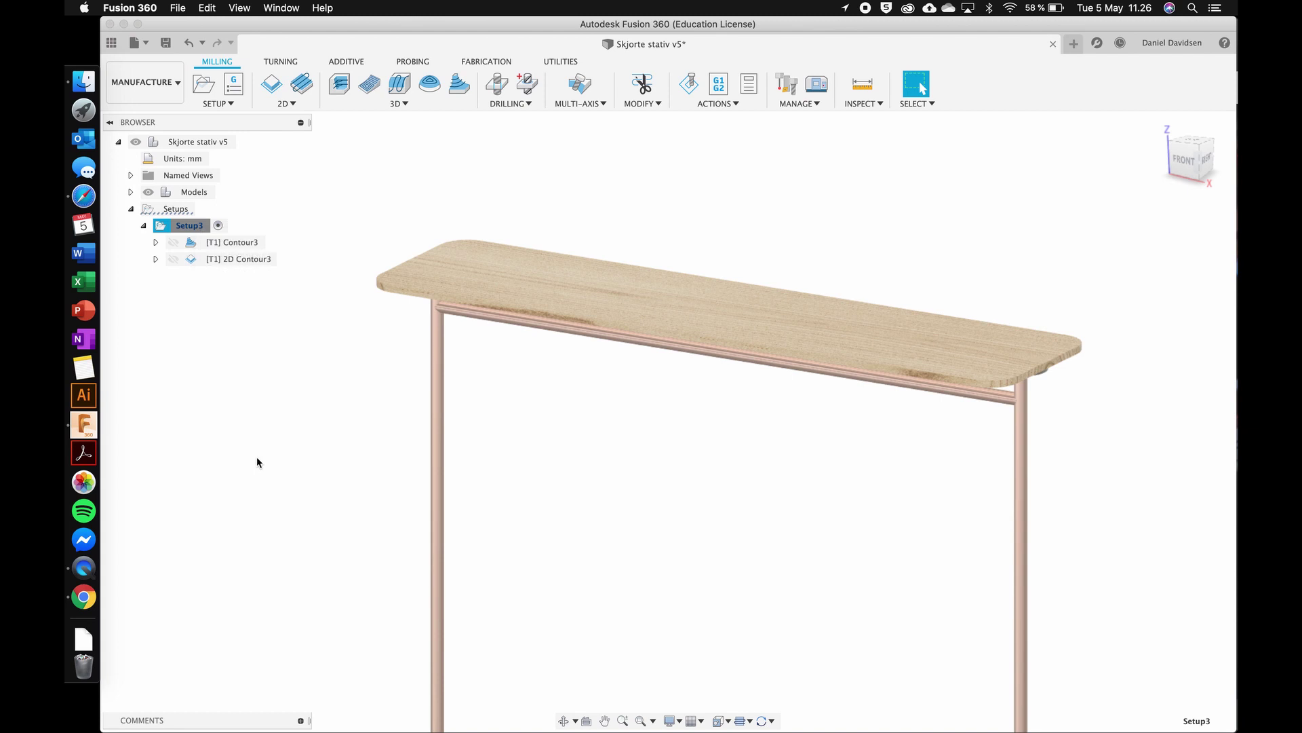
# Step: Make the duplicated setup active and expand it to check its Contour and 2D Contour operations
pyautogui.click(183, 279)
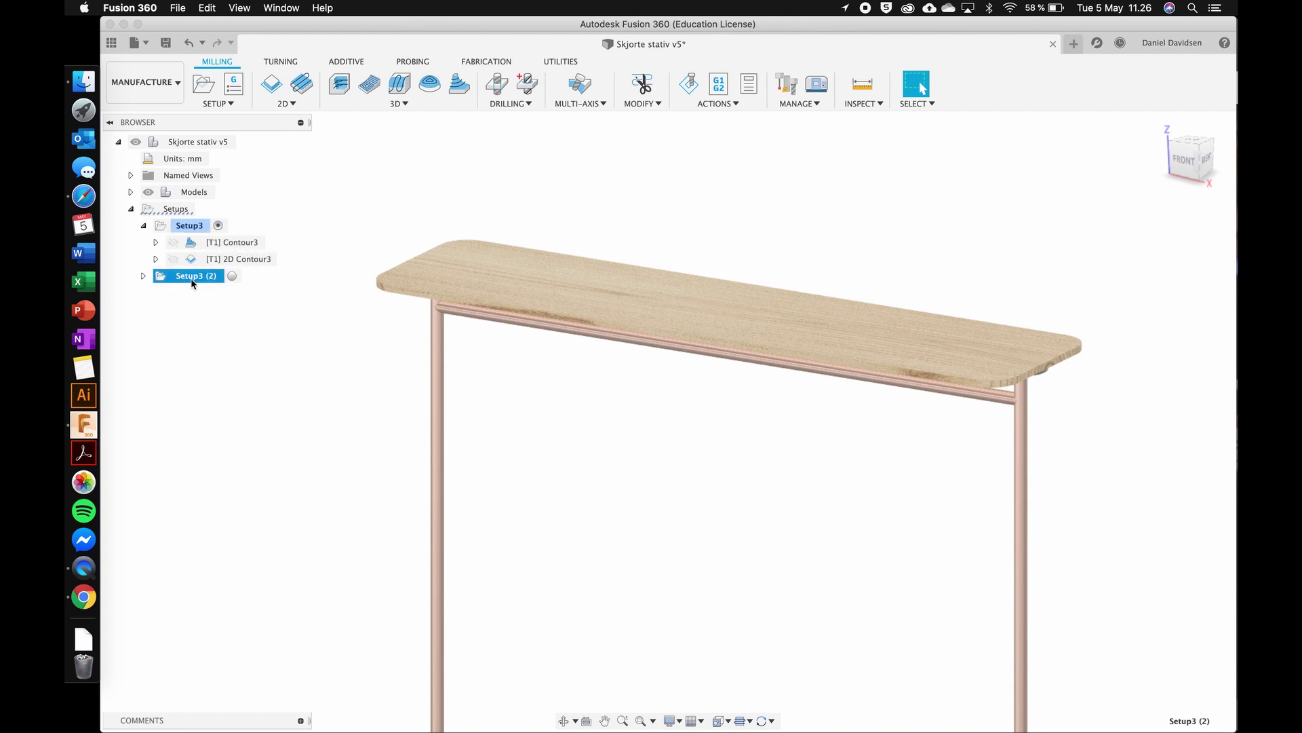
pyautogui.rightClick(194, 282)
pyautogui.click(163, 299)
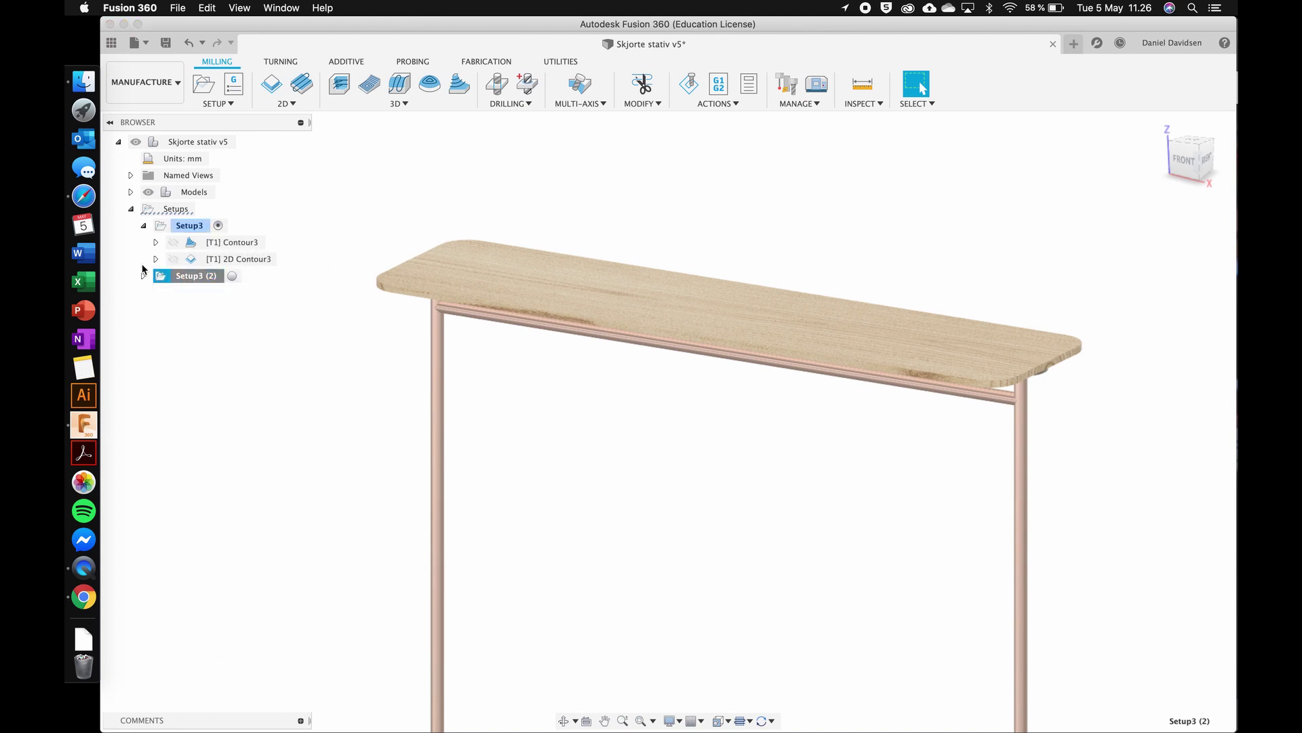
pyautogui.click(233, 275)
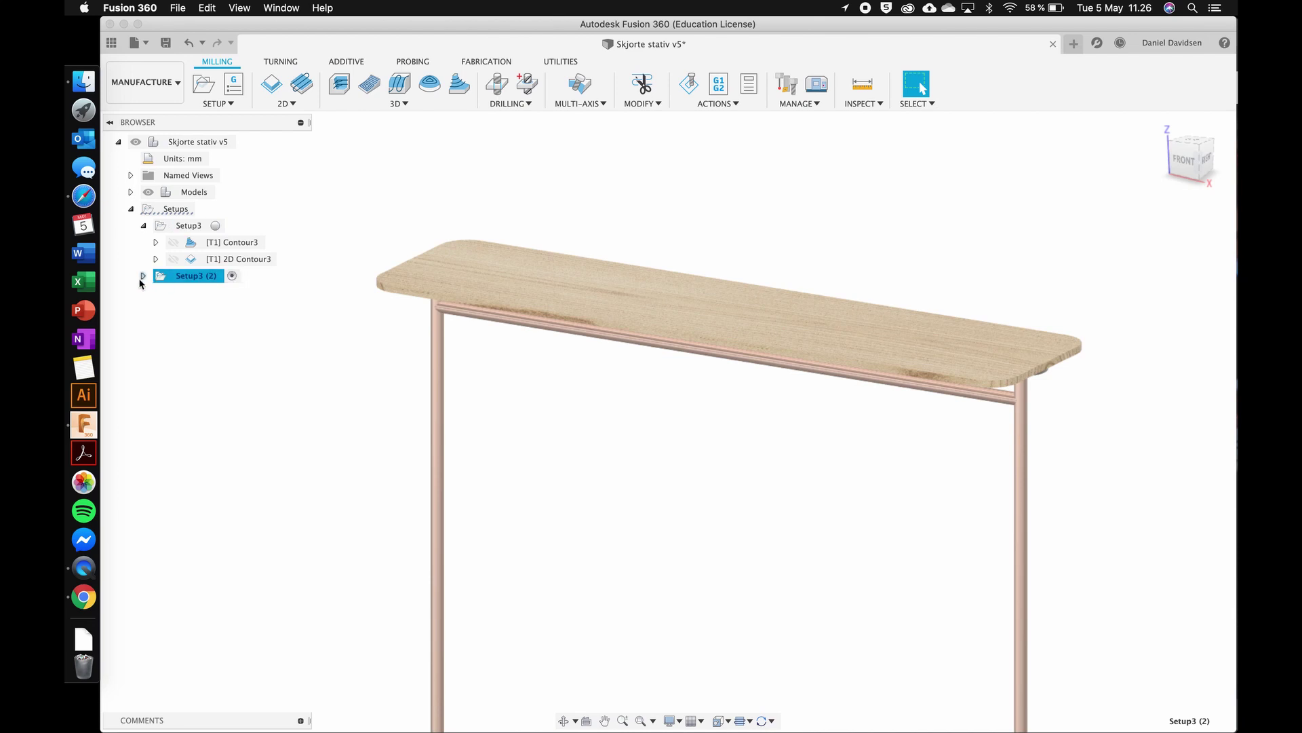
pyautogui.click(142, 277)
pyautogui.click(221, 294)
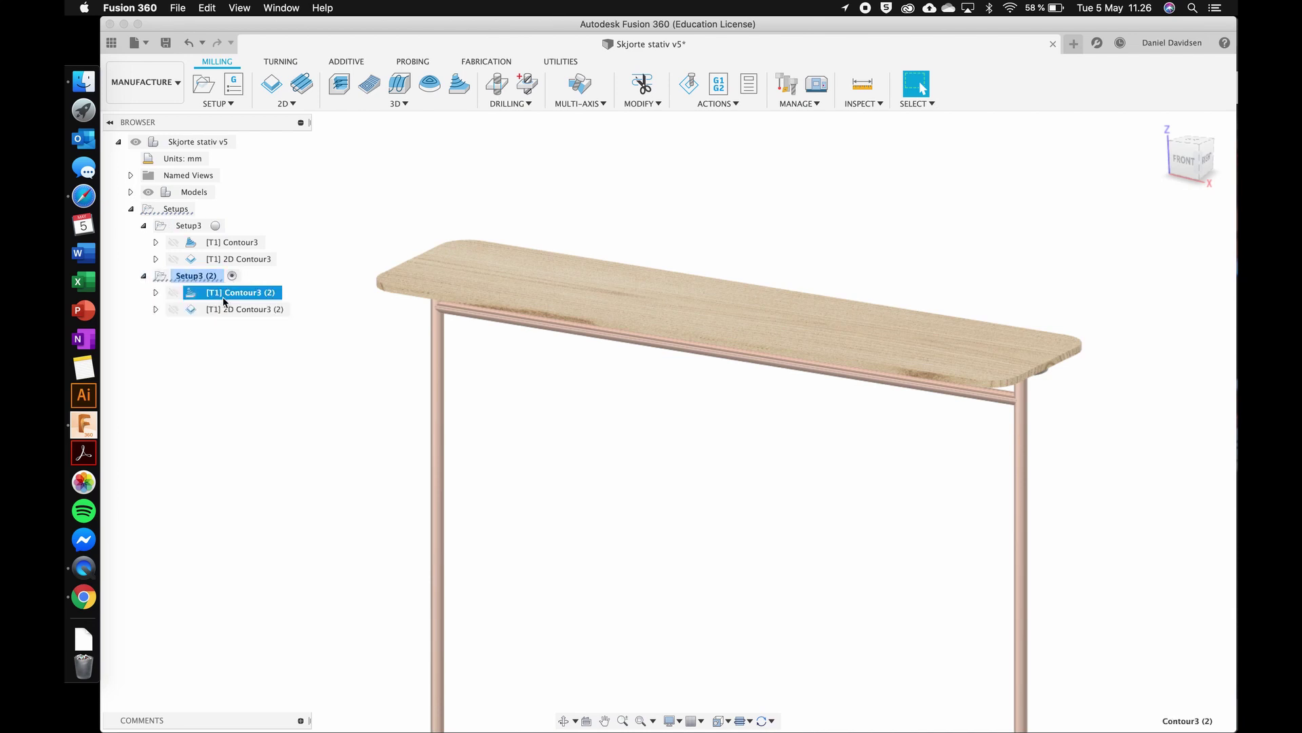
pyautogui.click(224, 309)
pyautogui.click(224, 293)
# Step: Edit the duplicated setup so its model body is the stand's top shelf, and check the stock dimensions
pyautogui.click(208, 281)
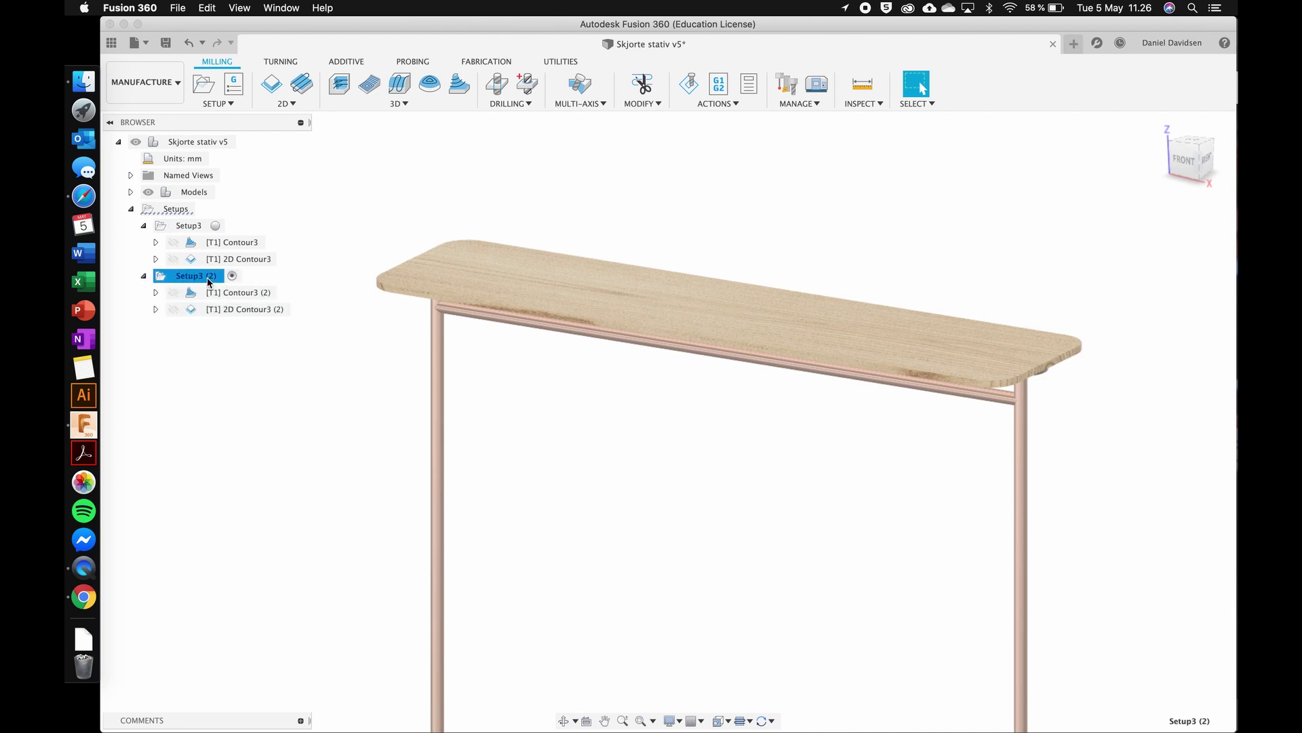
pyautogui.rightClick(209, 281)
pyautogui.click(228, 290)
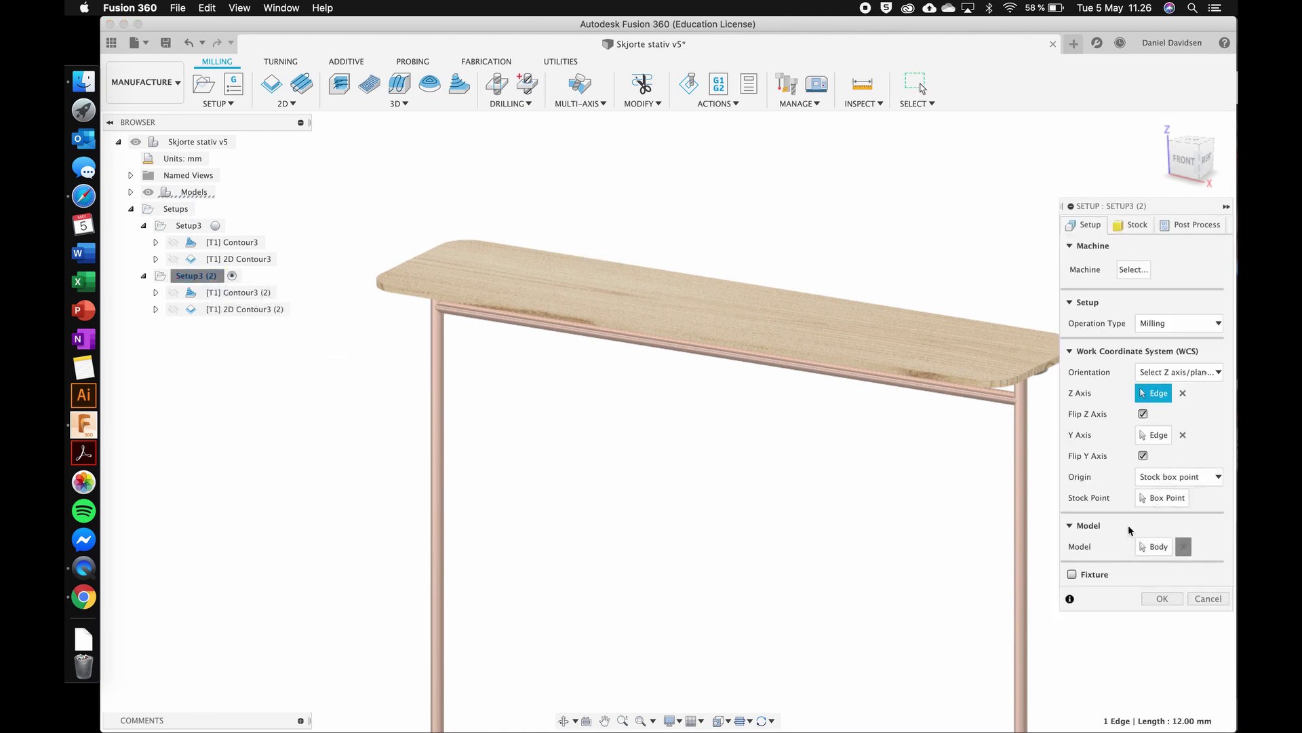
pyautogui.click(1154, 547)
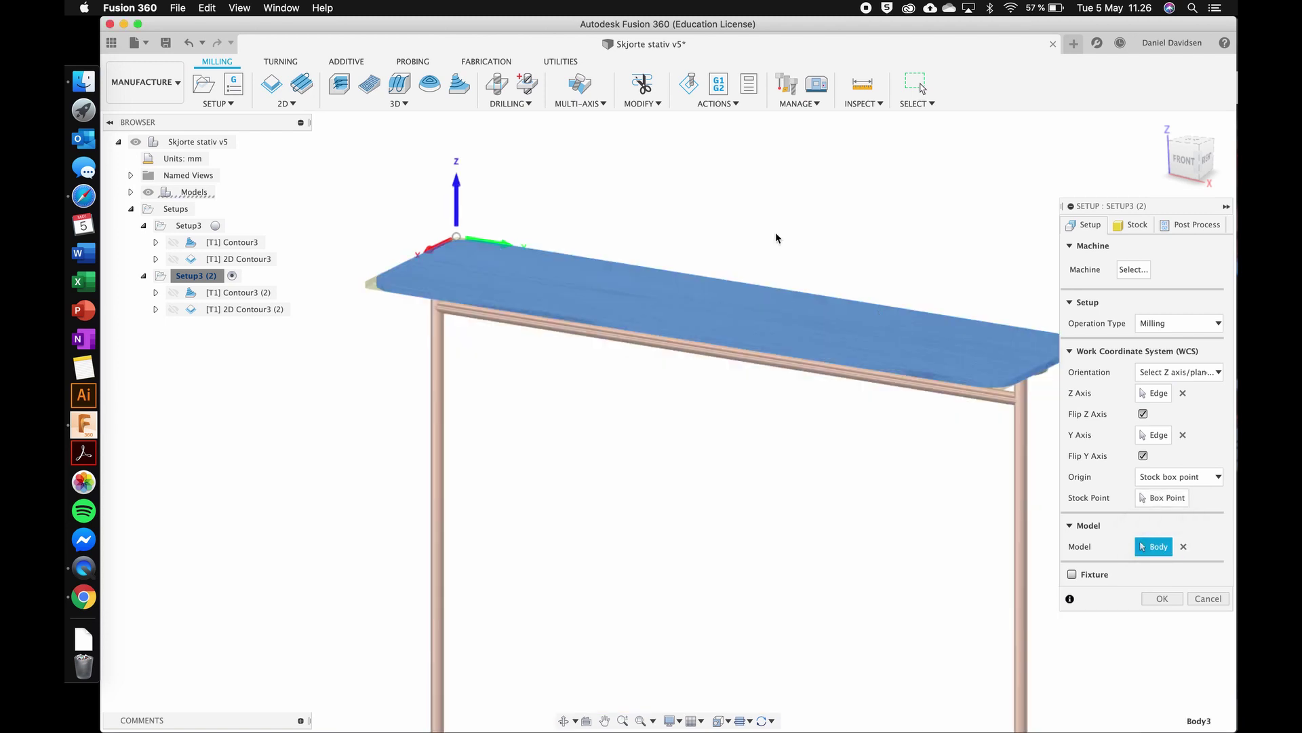
pyautogui.keyDown('shift'); pyautogui.scroll(10, 775, 238); pyautogui.keyUp('shift')
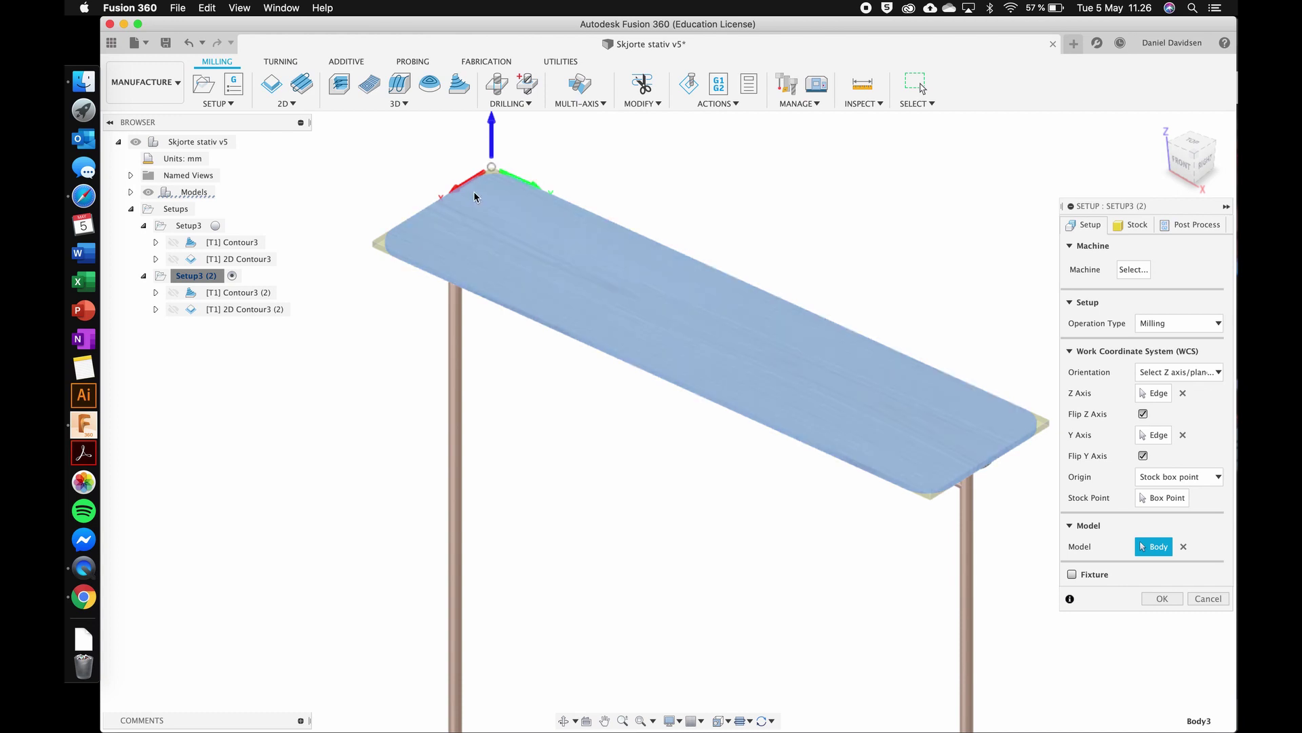
pyautogui.click(1137, 224)
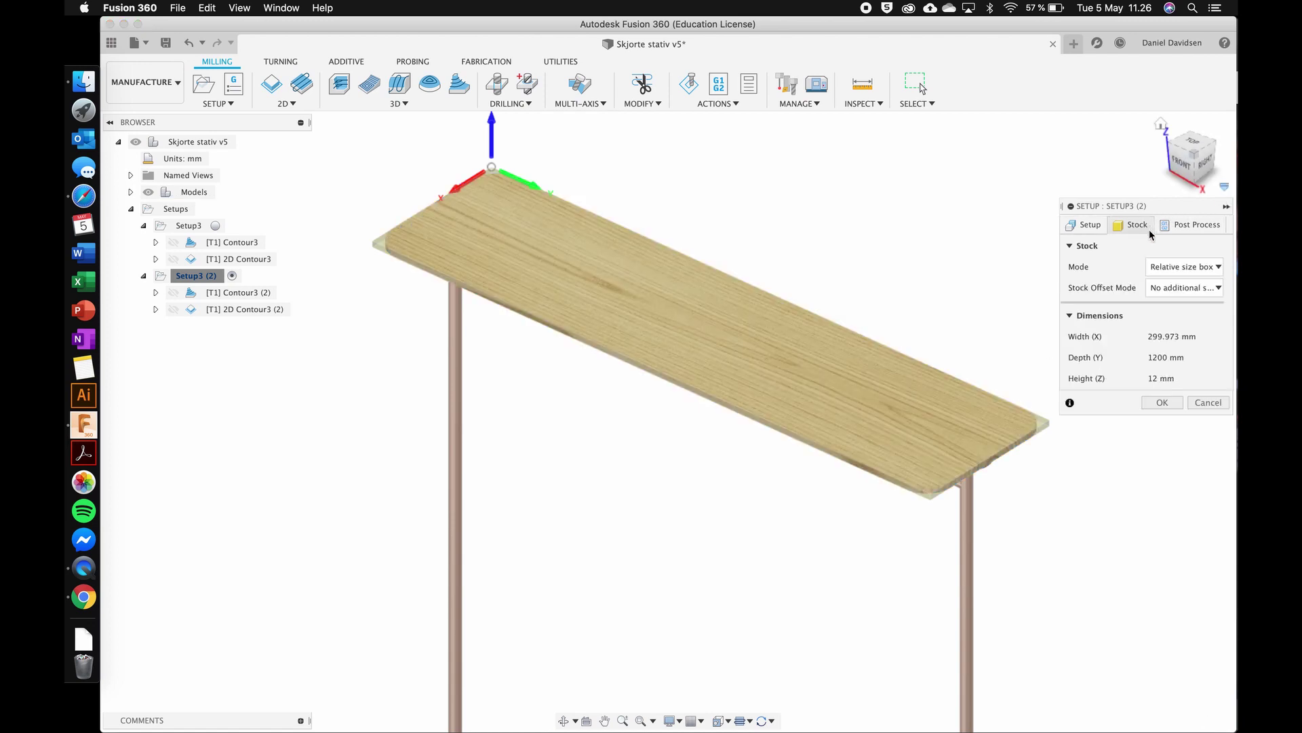
pyautogui.click(1163, 402)
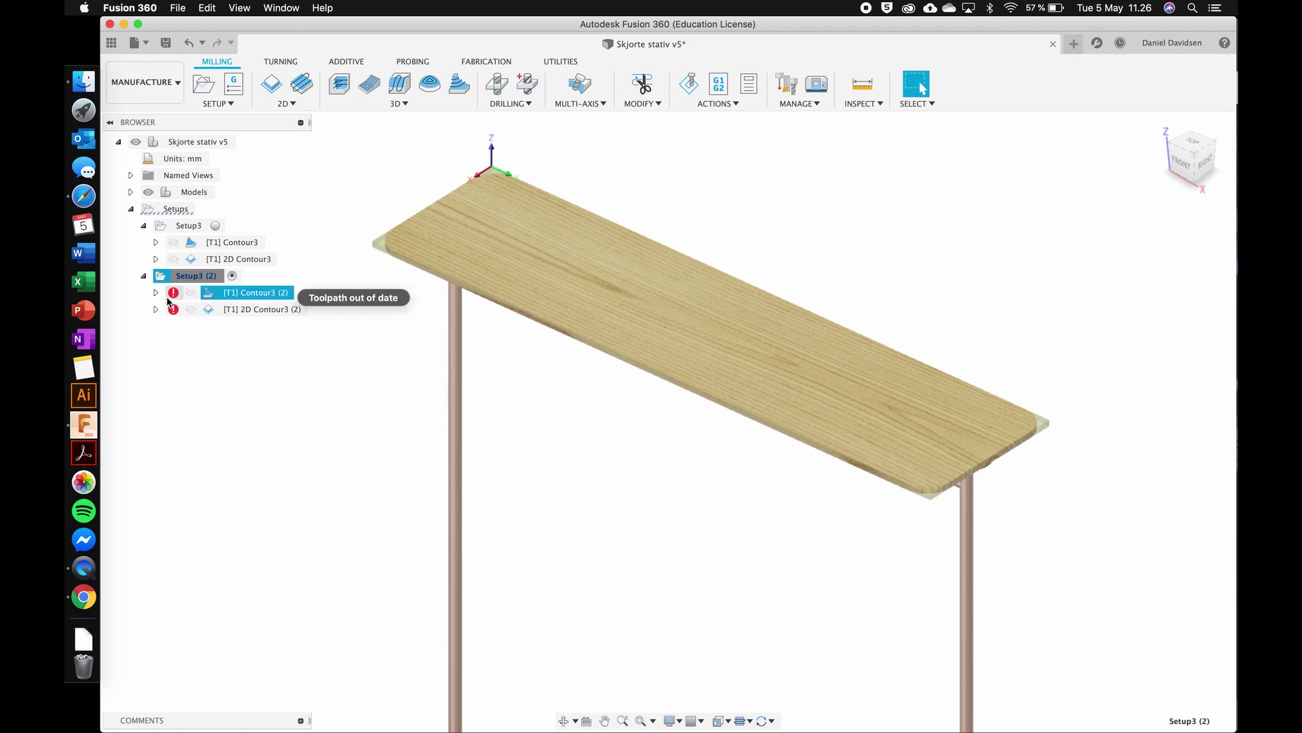
# Step: Delete the Contour operation from the duplicated setup, keeping only the 2D Contour
pyautogui.click(255, 293)
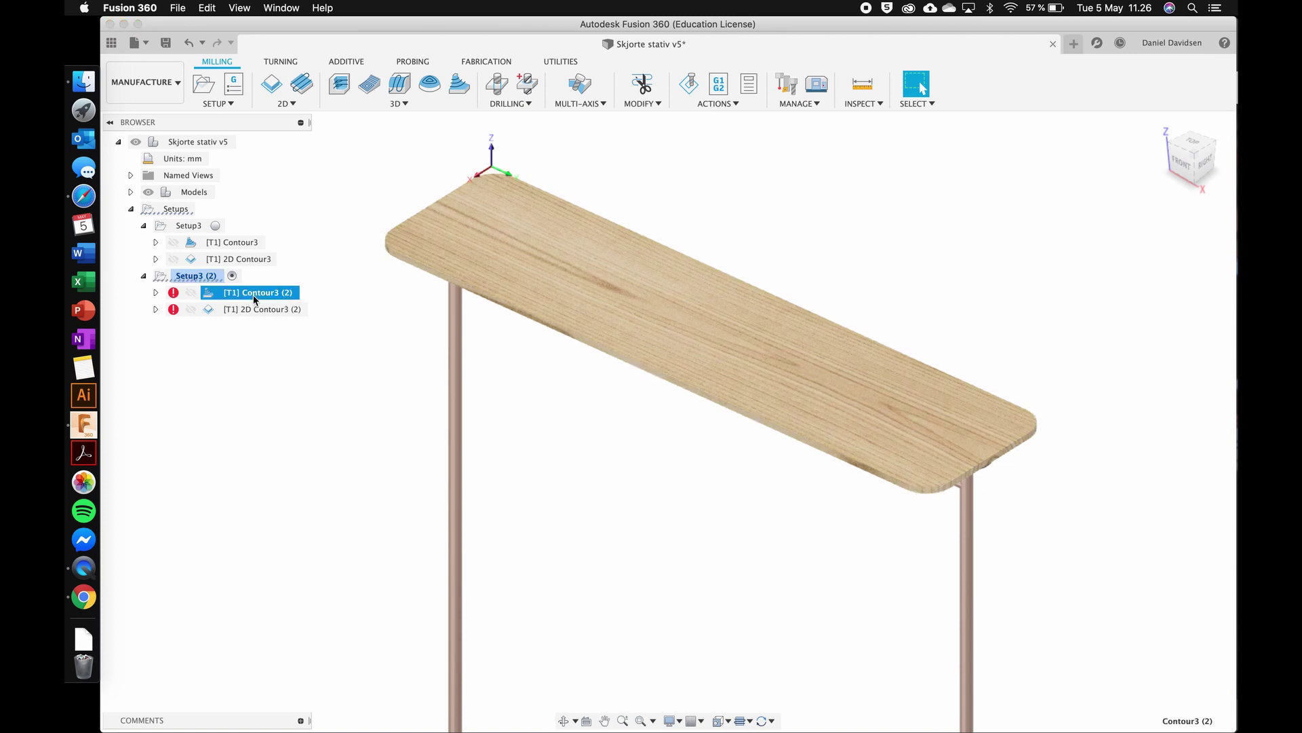
pyautogui.click(297, 269)
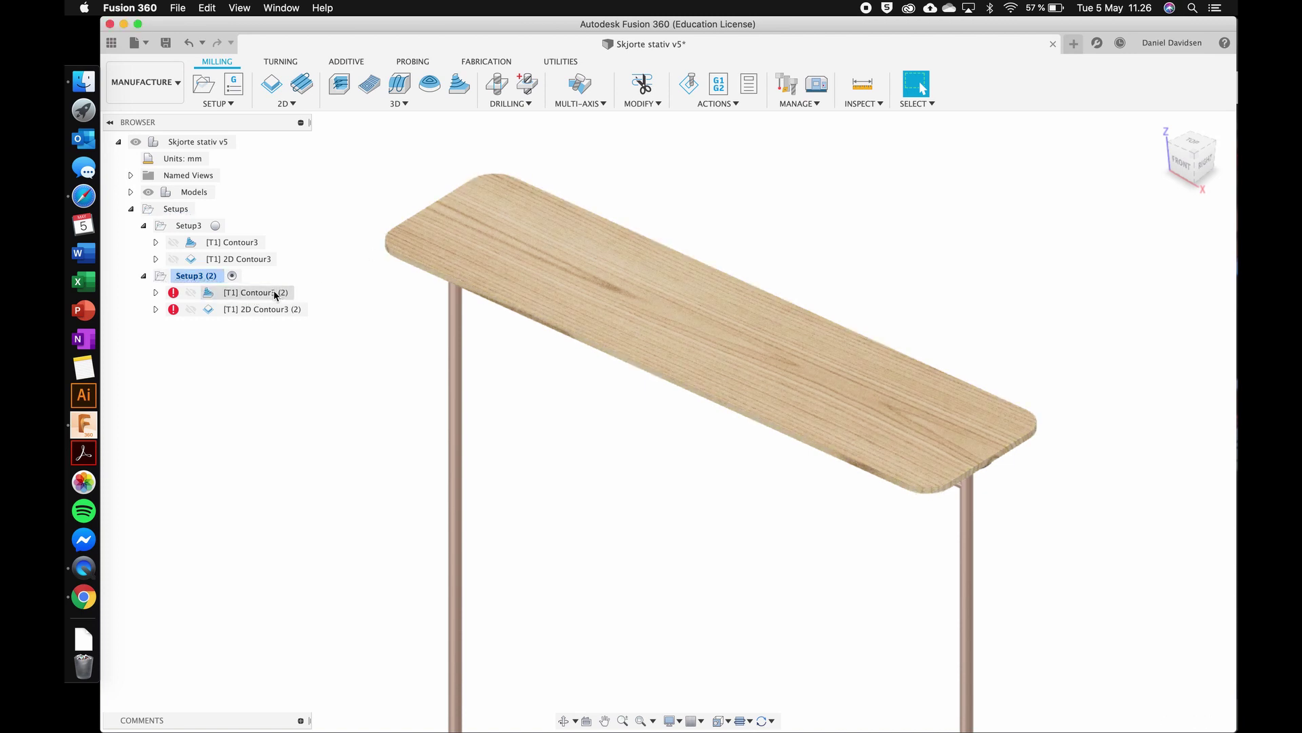
pyautogui.click(274, 292)
pyautogui.press('Delete')
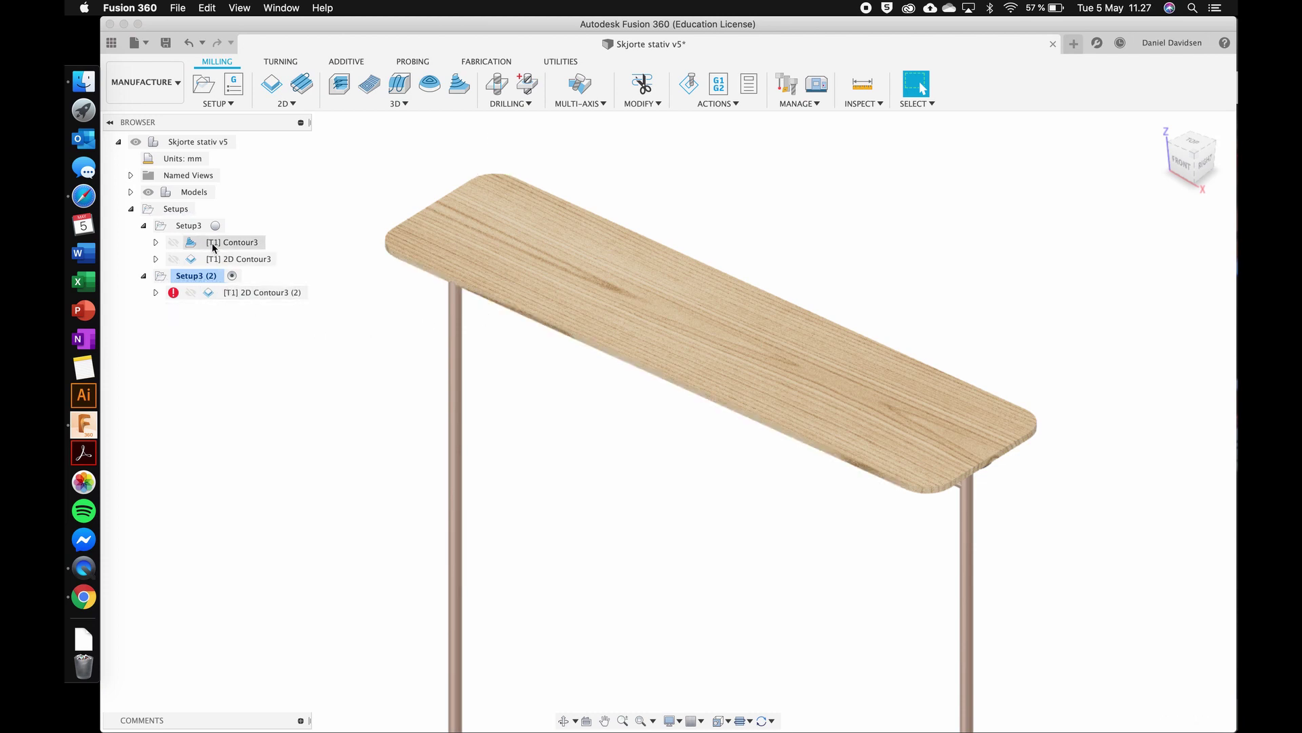
# Step: Edit the duplicated 2D Contour, replacing the bottom shelf's contour with the top shelf's lower outer edge, and inspect the regenerated toolpath
pyautogui.click(263, 292)
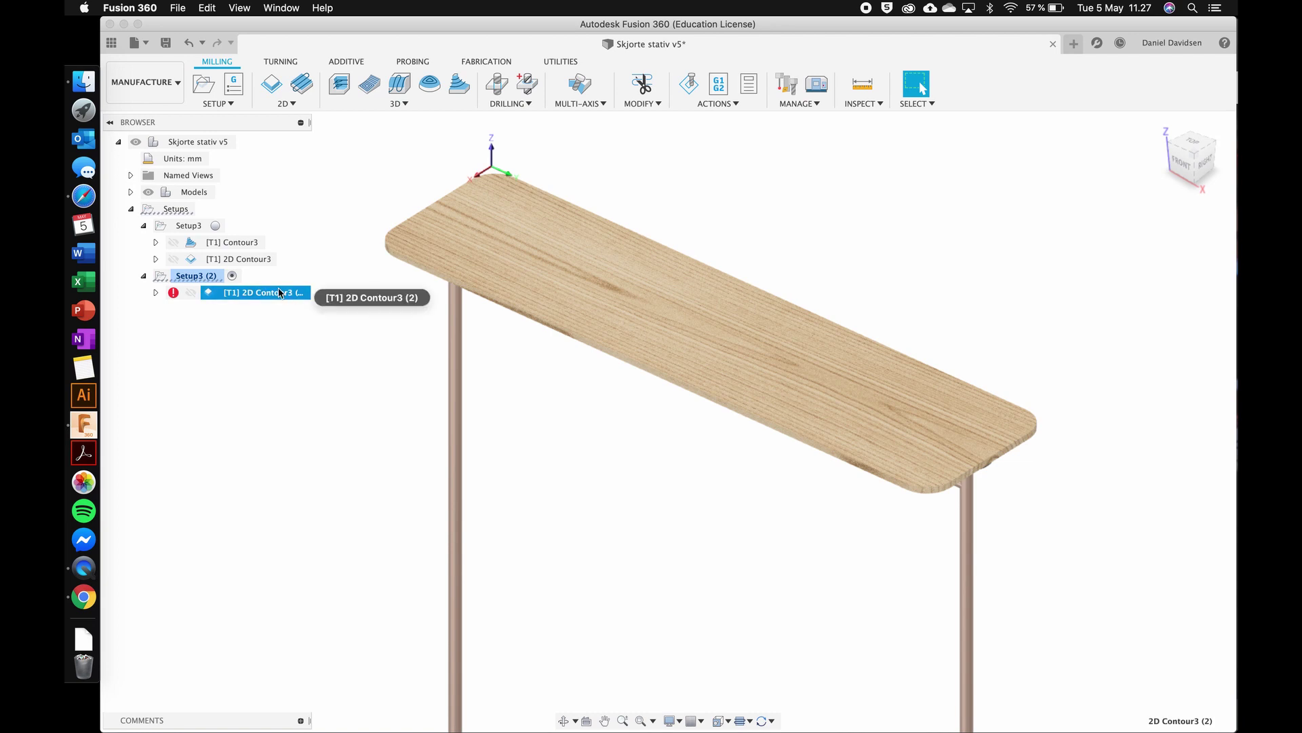
pyautogui.rightClick(264, 299)
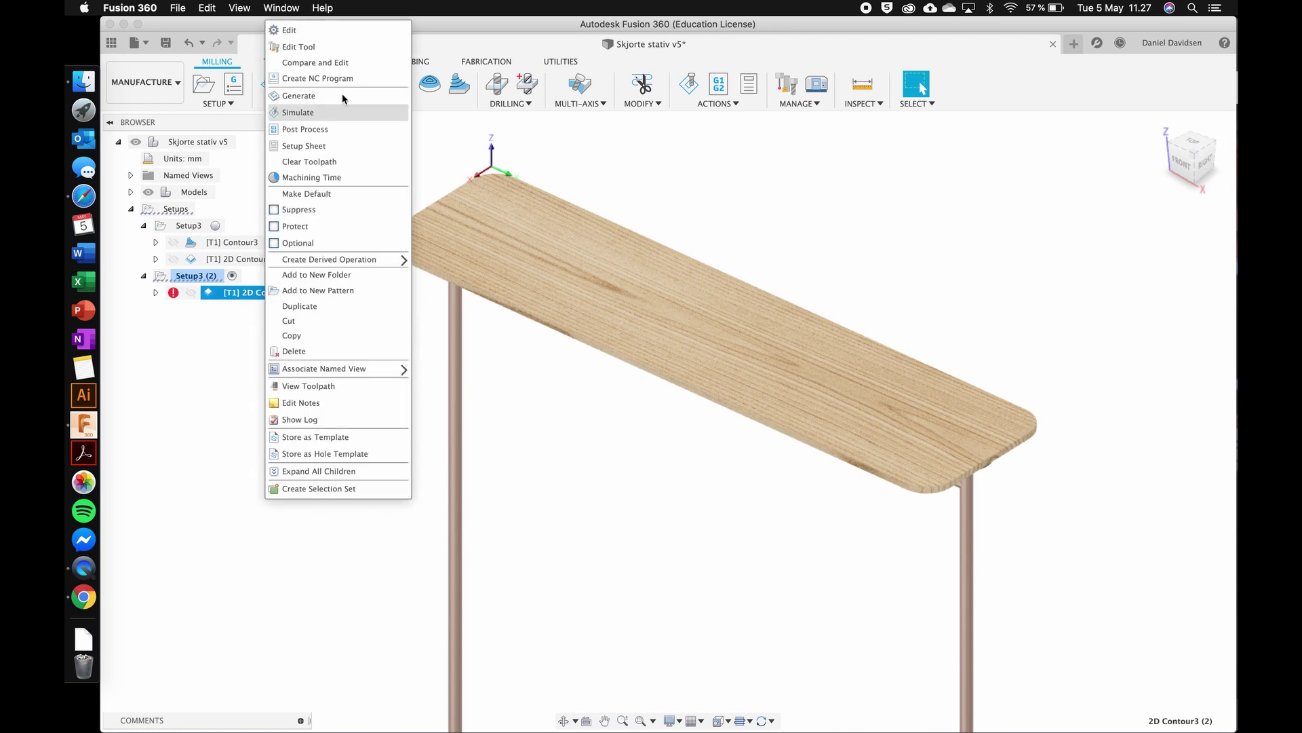
pyautogui.click(320, 33)
pyautogui.click(1091, 226)
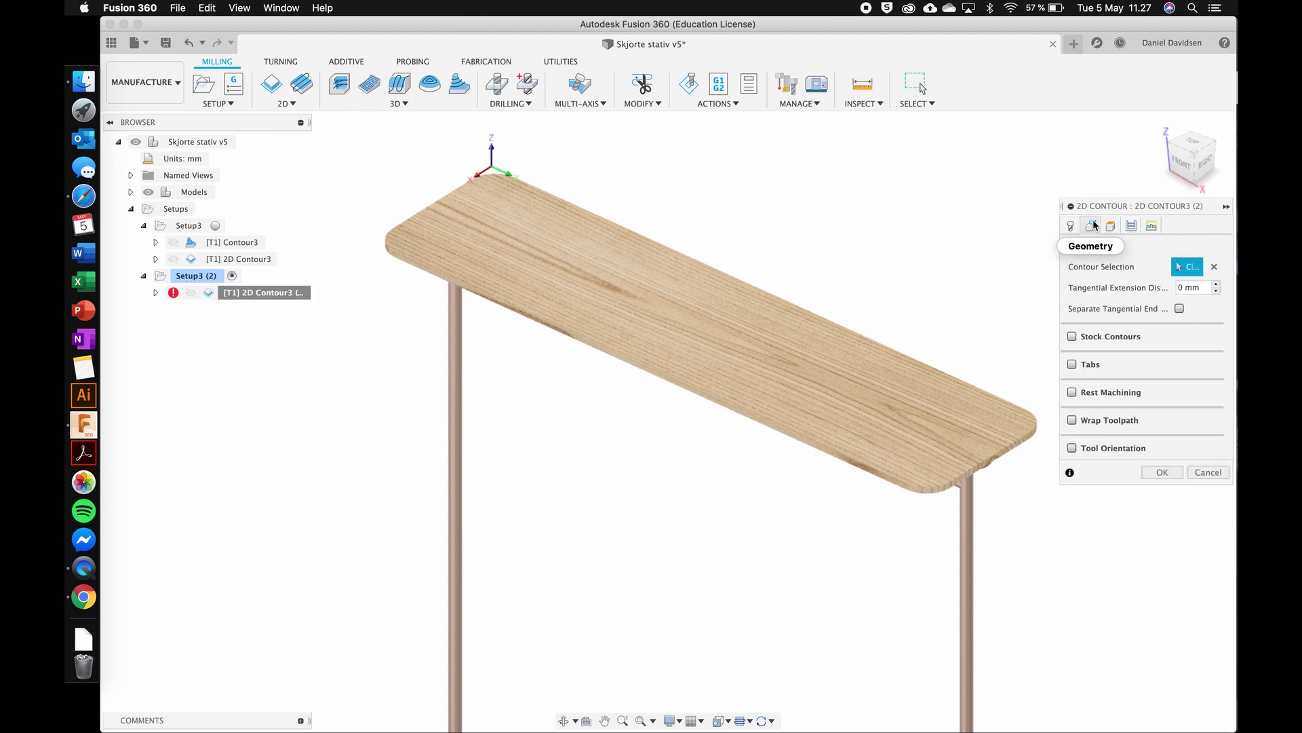
pyautogui.scroll(-10, 1010, 263)
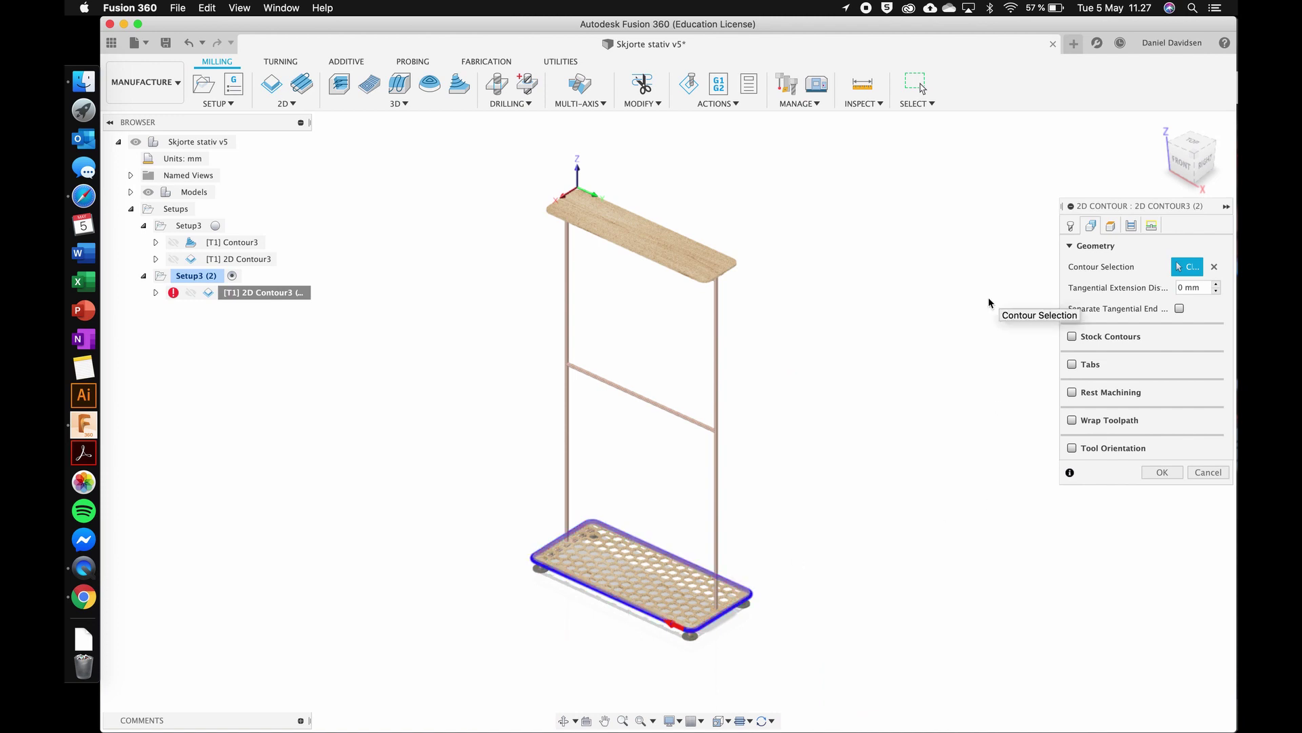
pyautogui.click(1212, 268)
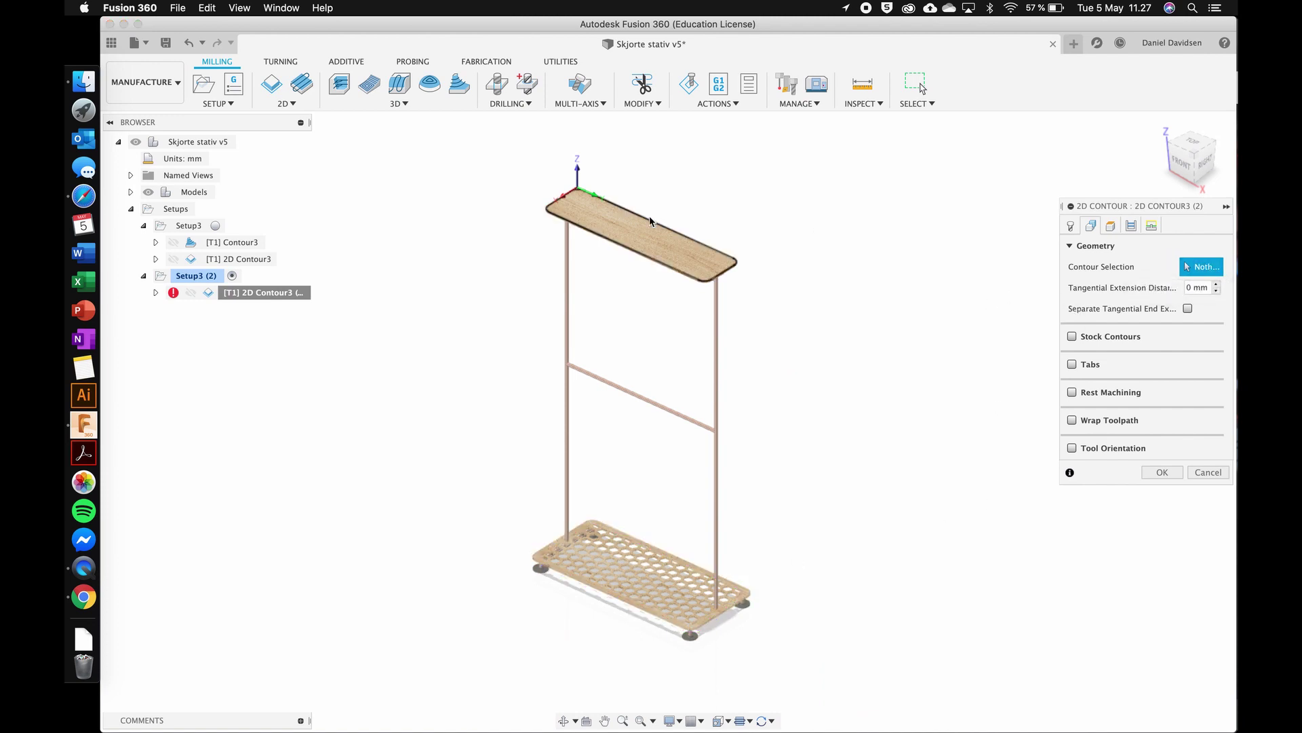
pyautogui.scroll(6, 649, 216)
pyautogui.scroll(5, 649, 216)
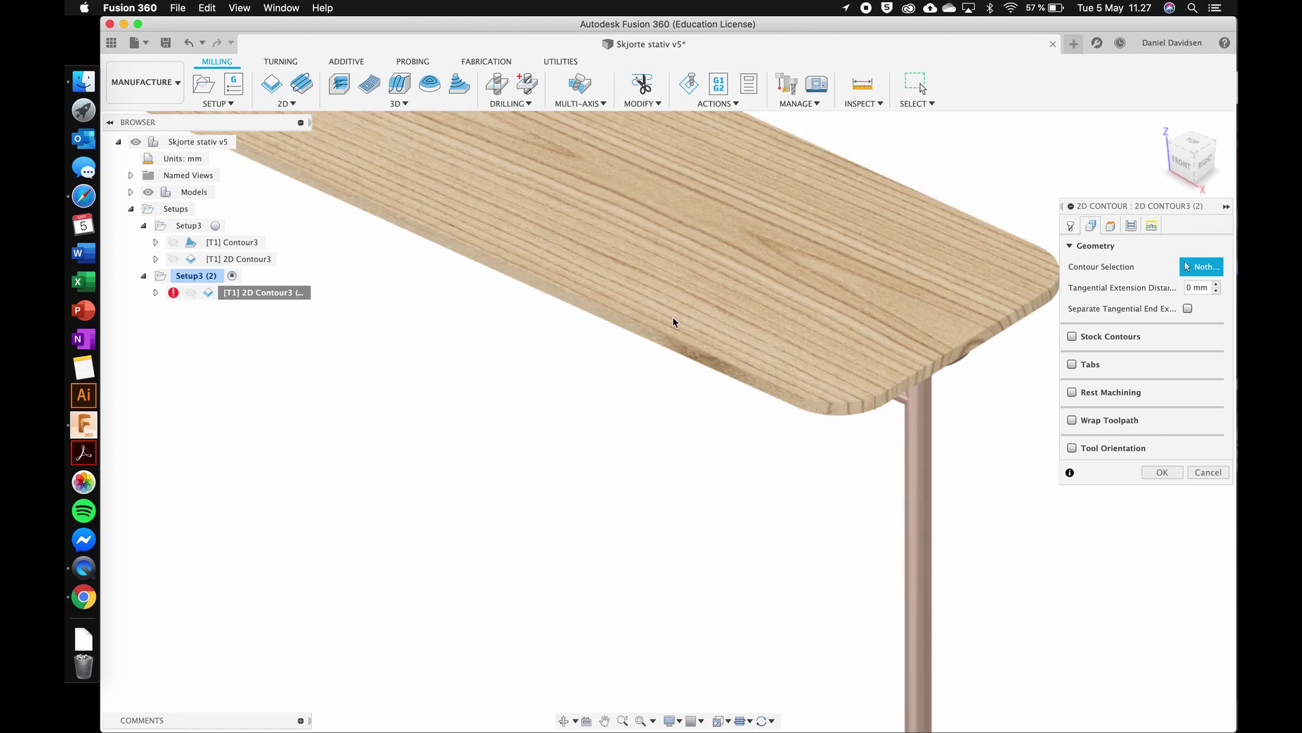
pyautogui.click(667, 351)
pyautogui.scroll(-5, 610, 439)
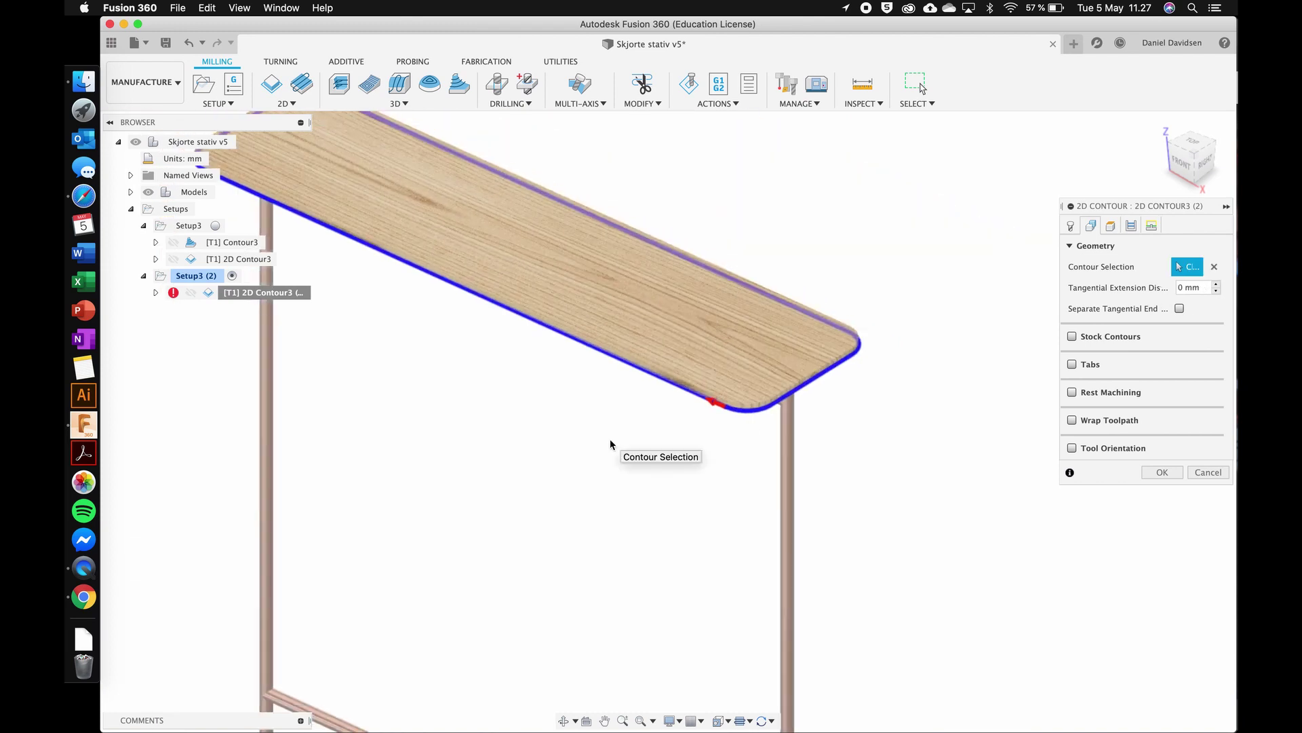
pyautogui.click(1163, 472)
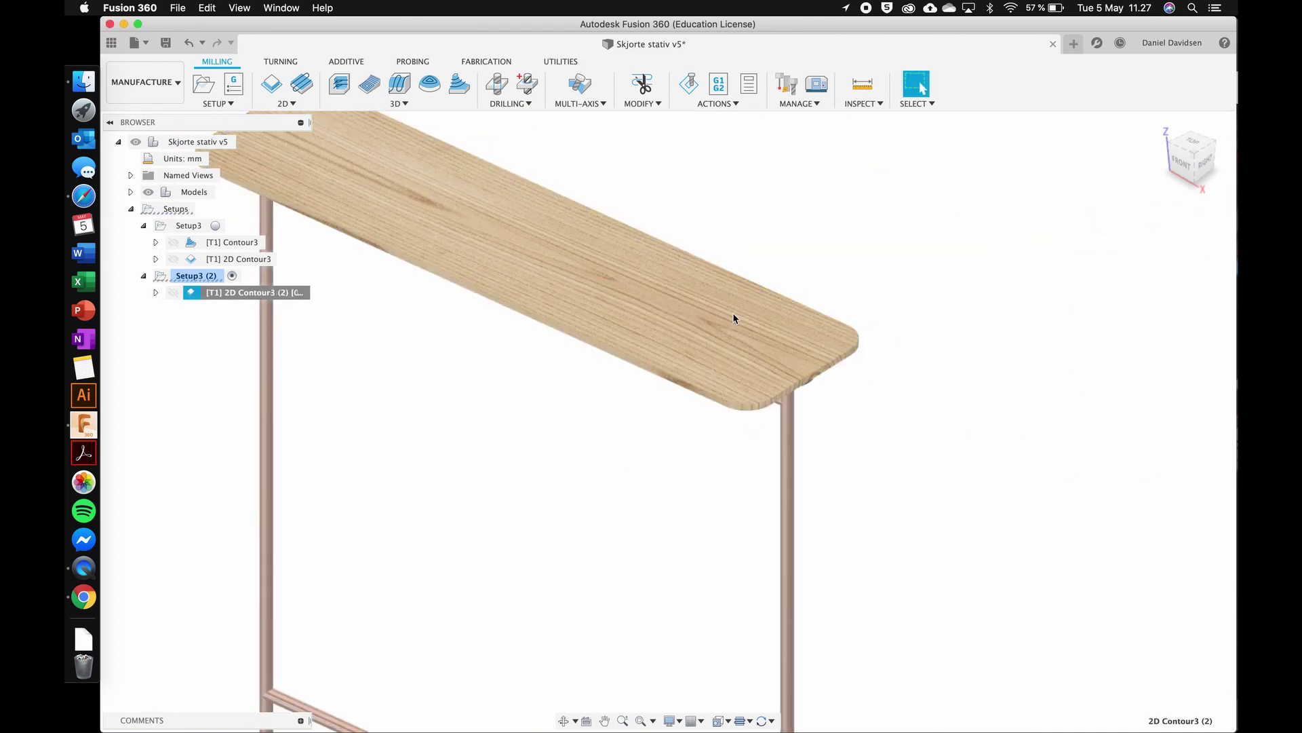
pyautogui.scroll(-5, 735, 319)
pyautogui.scroll(5, 733, 318)
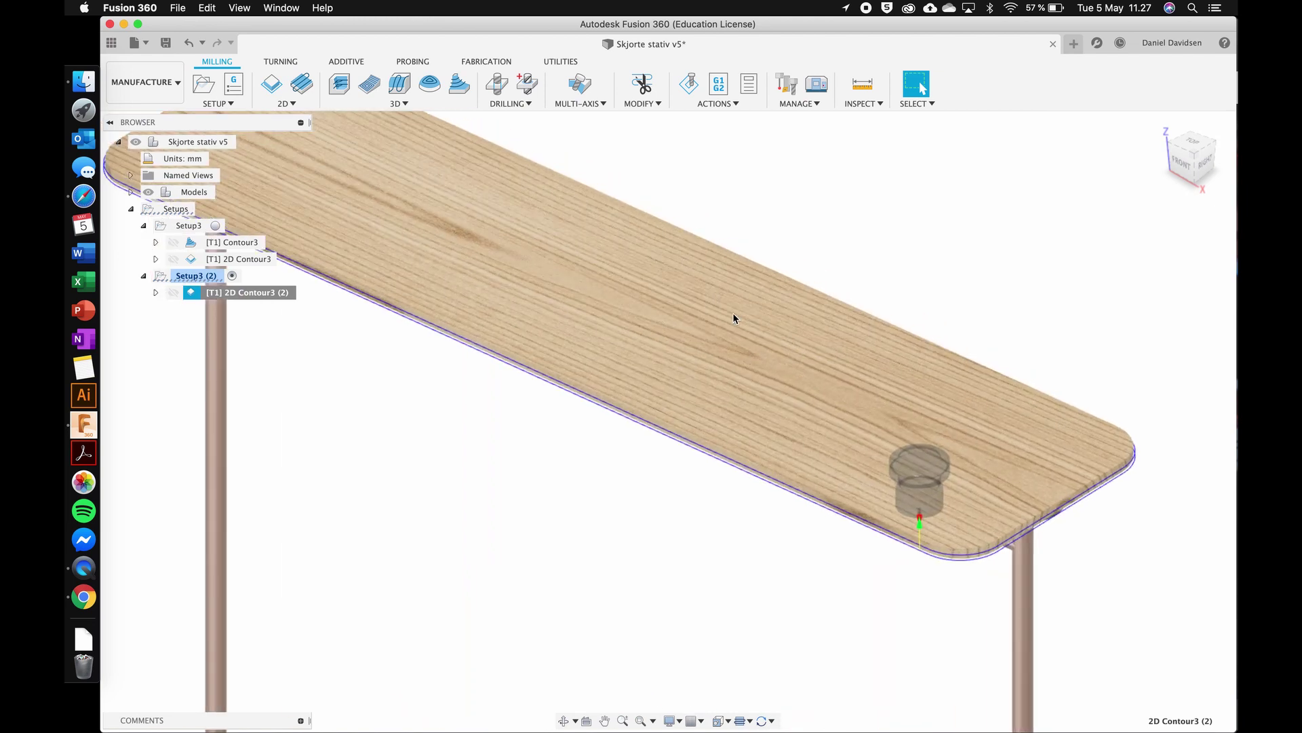
# Step: Simulate the top shelf's setup, play the outline cut, and close the simulation
pyautogui.click(195, 276)
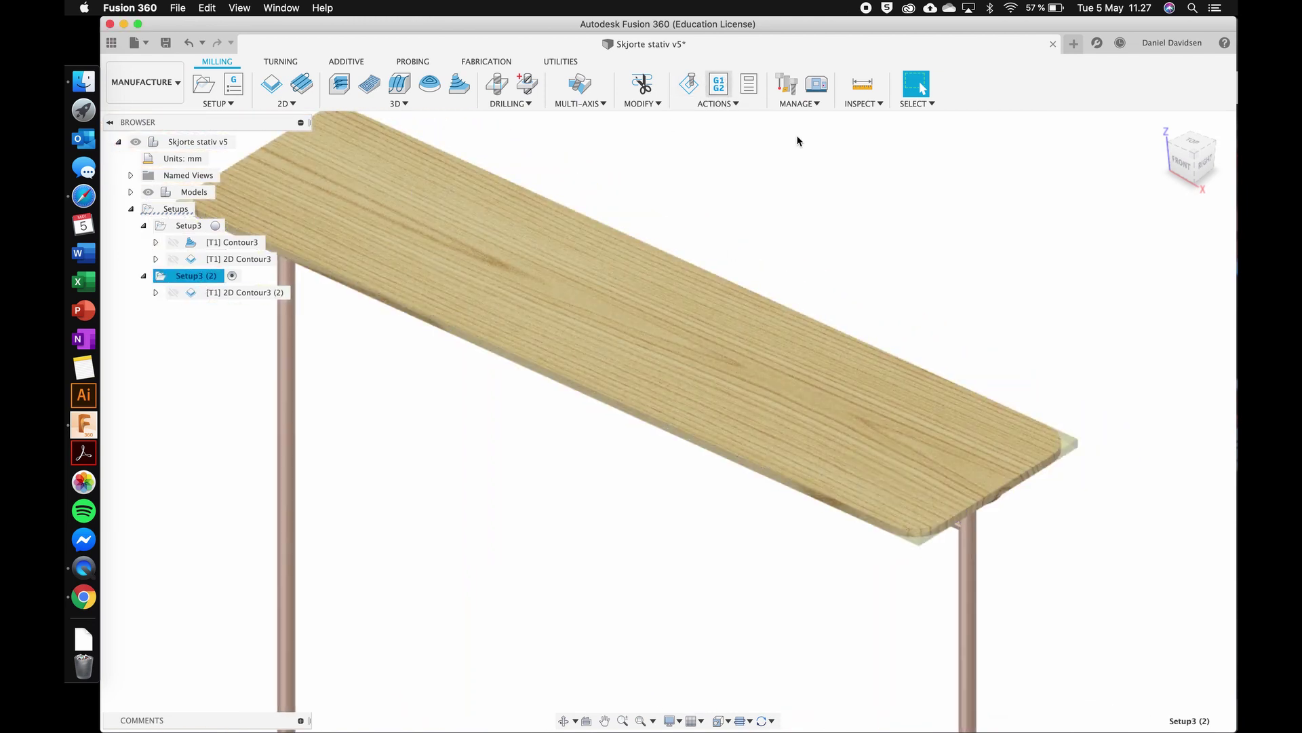
pyautogui.click(690, 86)
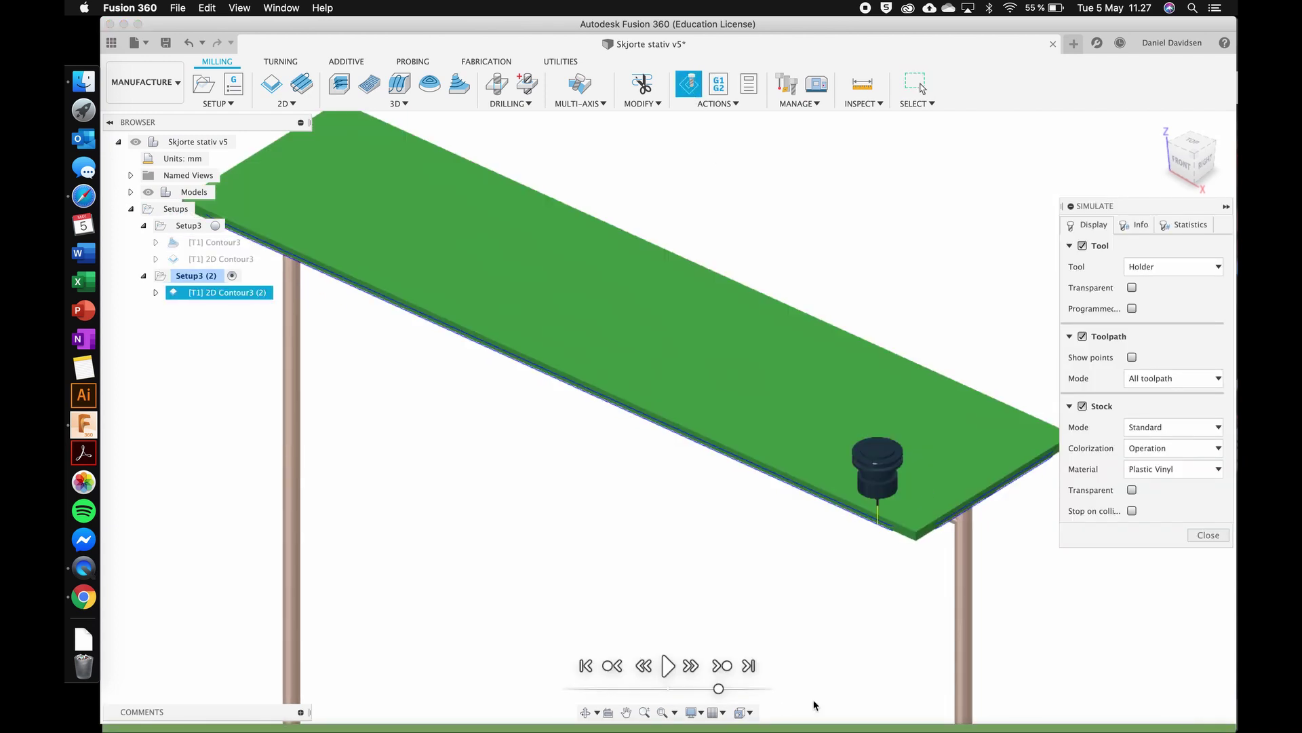
pyautogui.click(668, 666)
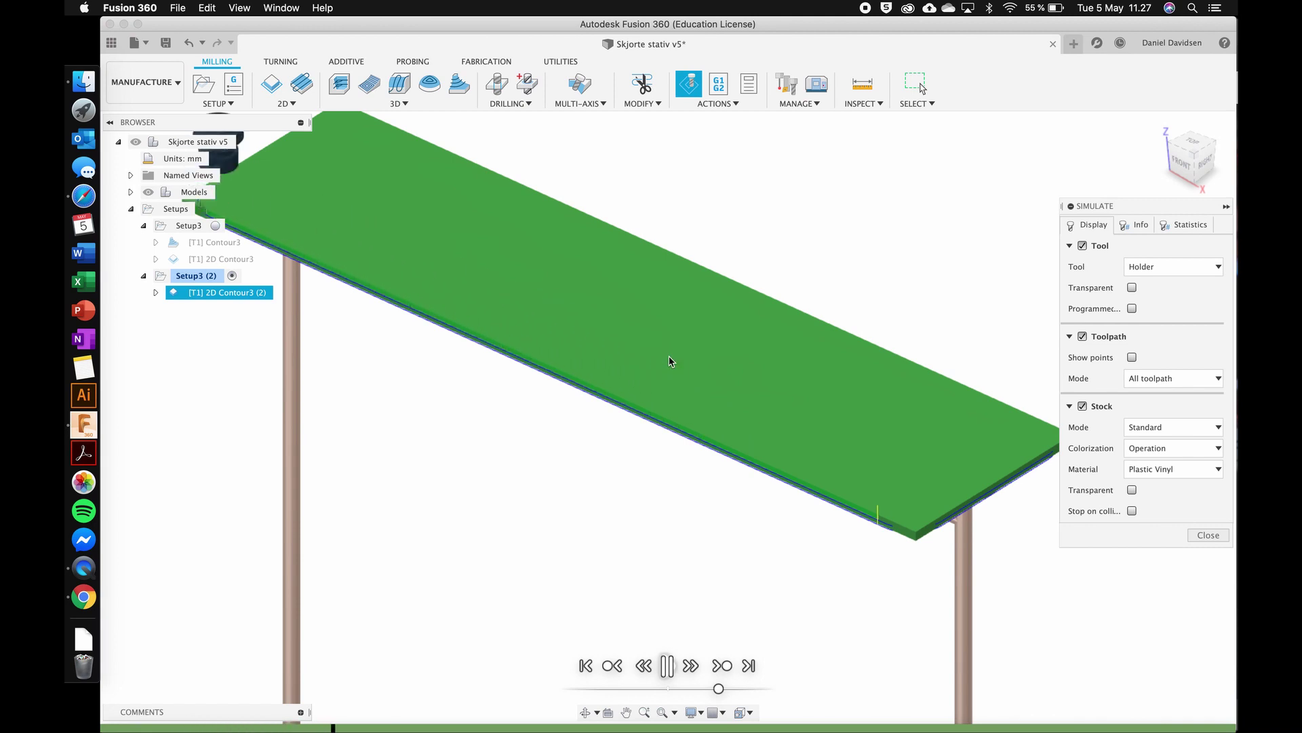
pyautogui.click(1207, 535)
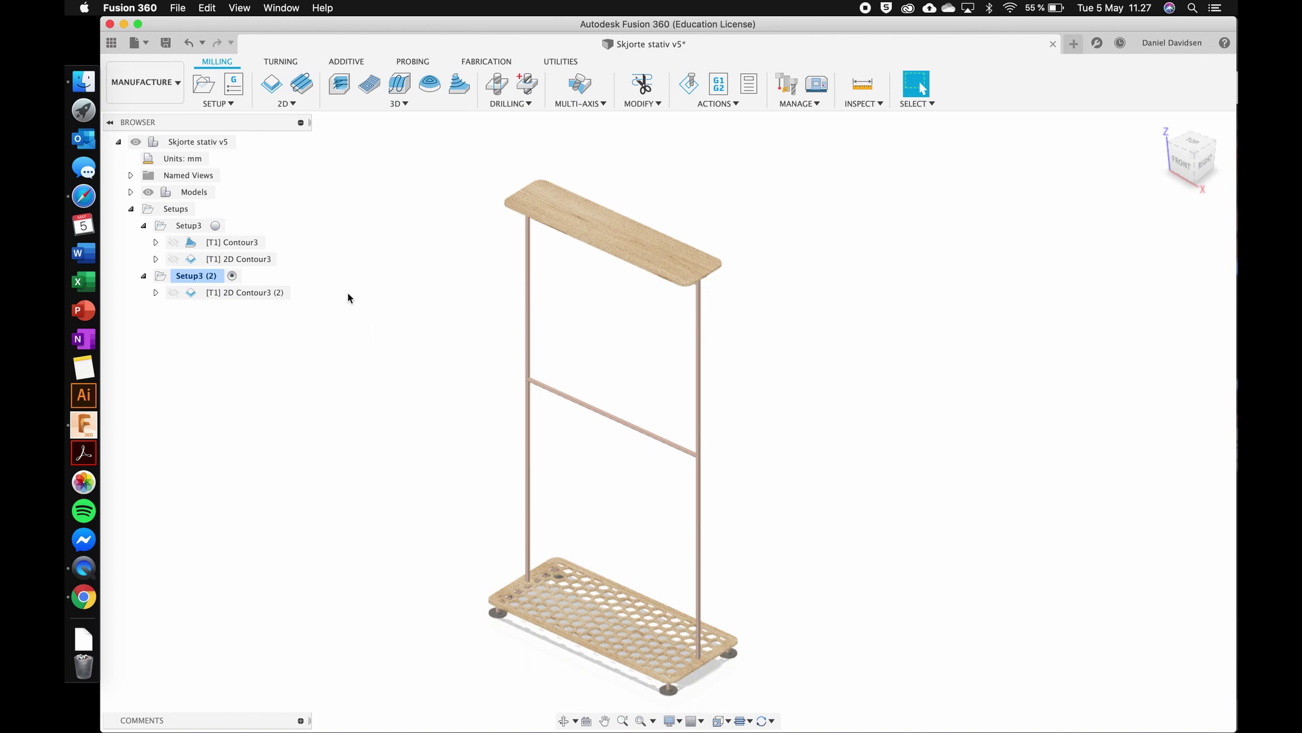
# Step: Start post processing the bottom shelf's setup with the generic Mach3Mill / mach3mill post processor
pyautogui.click(190, 226)
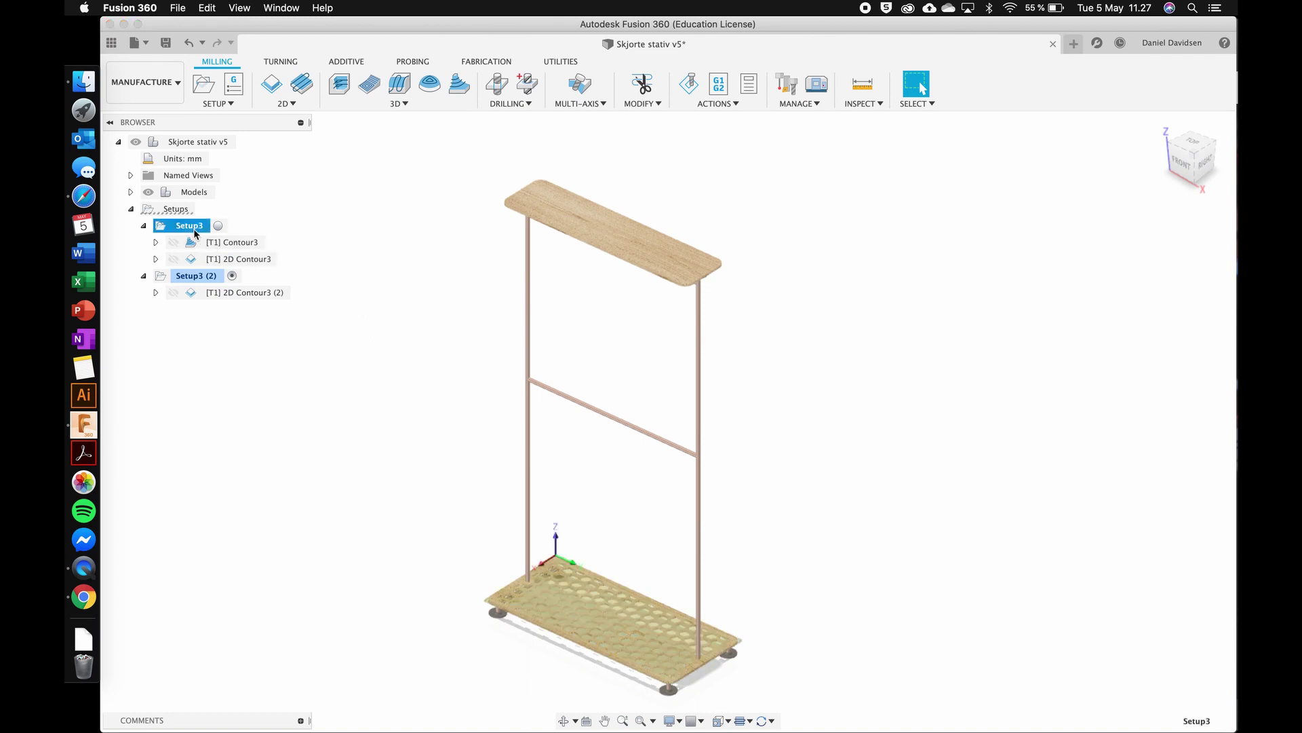
pyautogui.rightClick(183, 231)
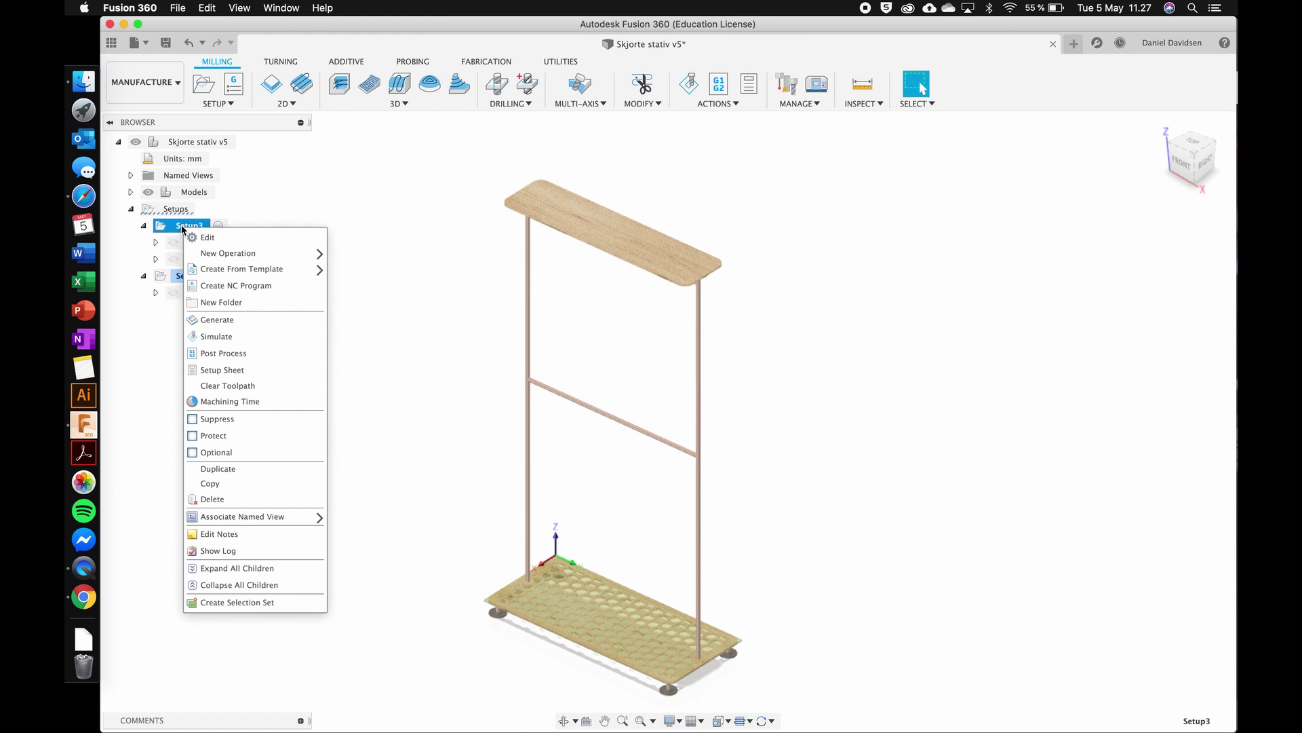
pyautogui.click(225, 357)
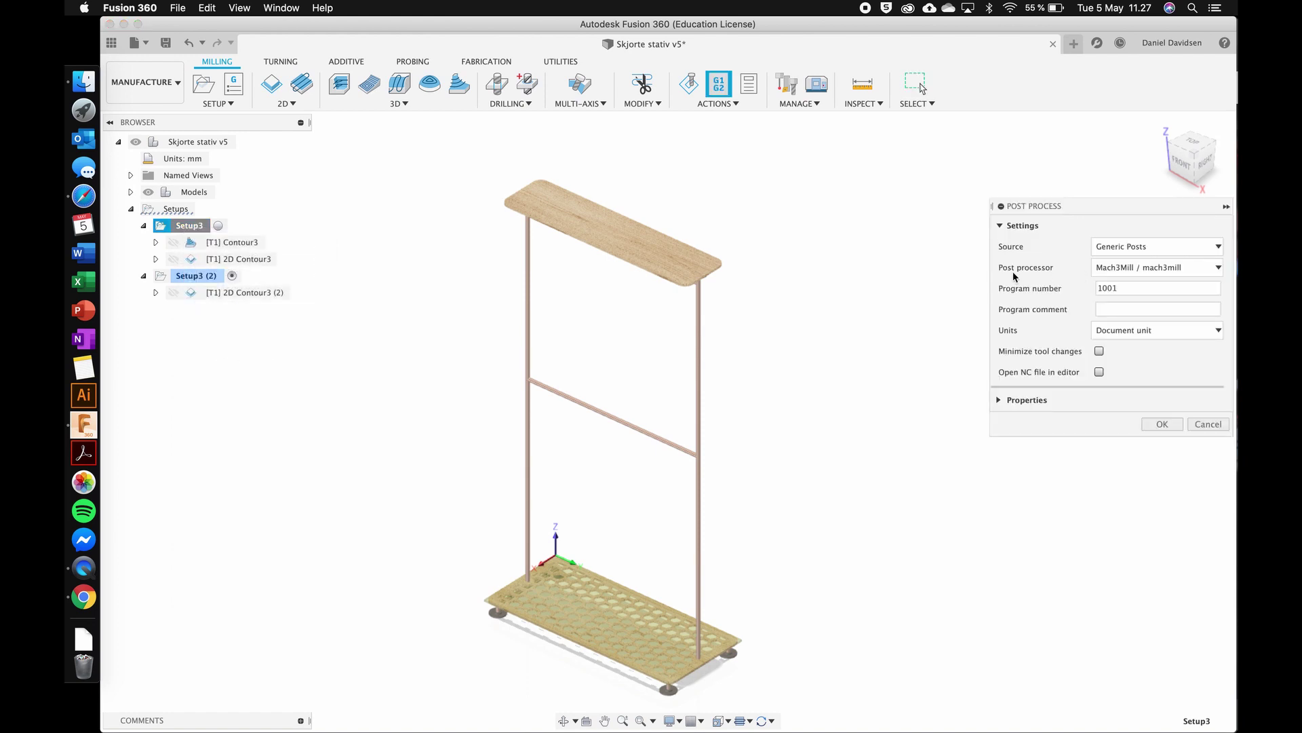
pyautogui.click(1123, 272)
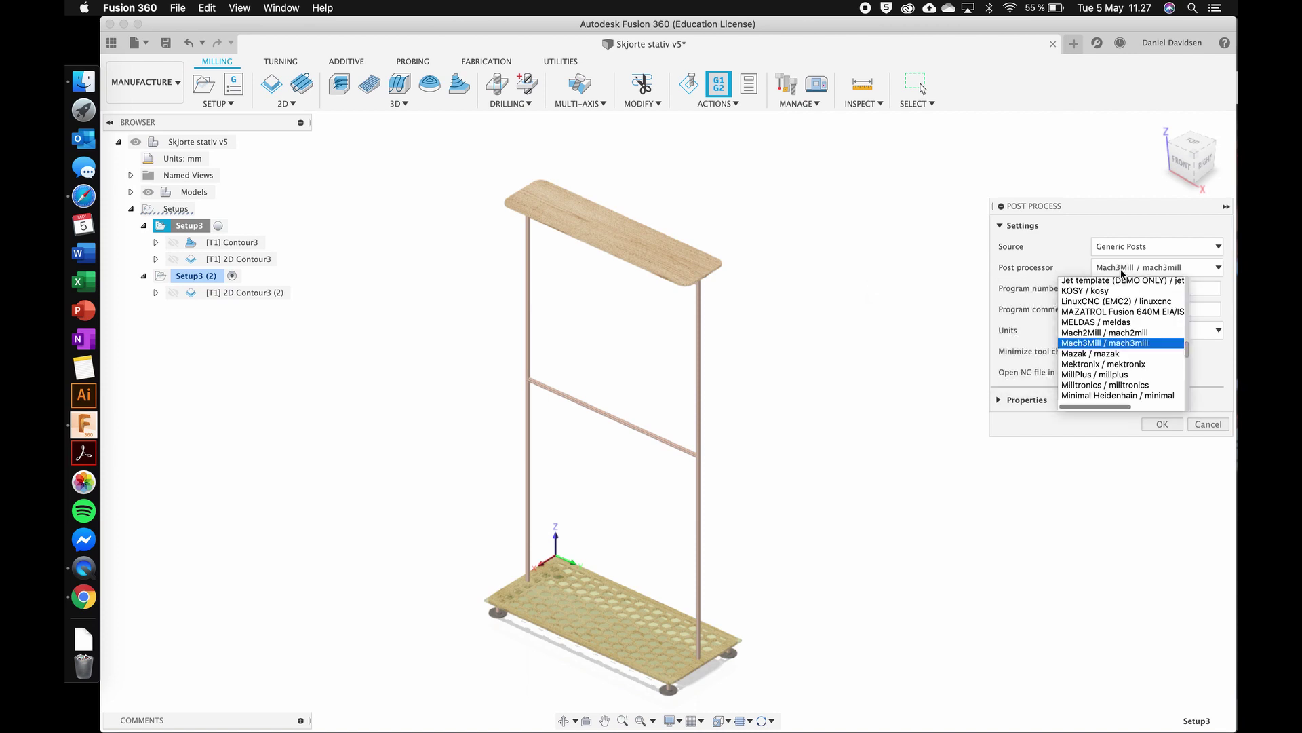
pyautogui.press('Down')
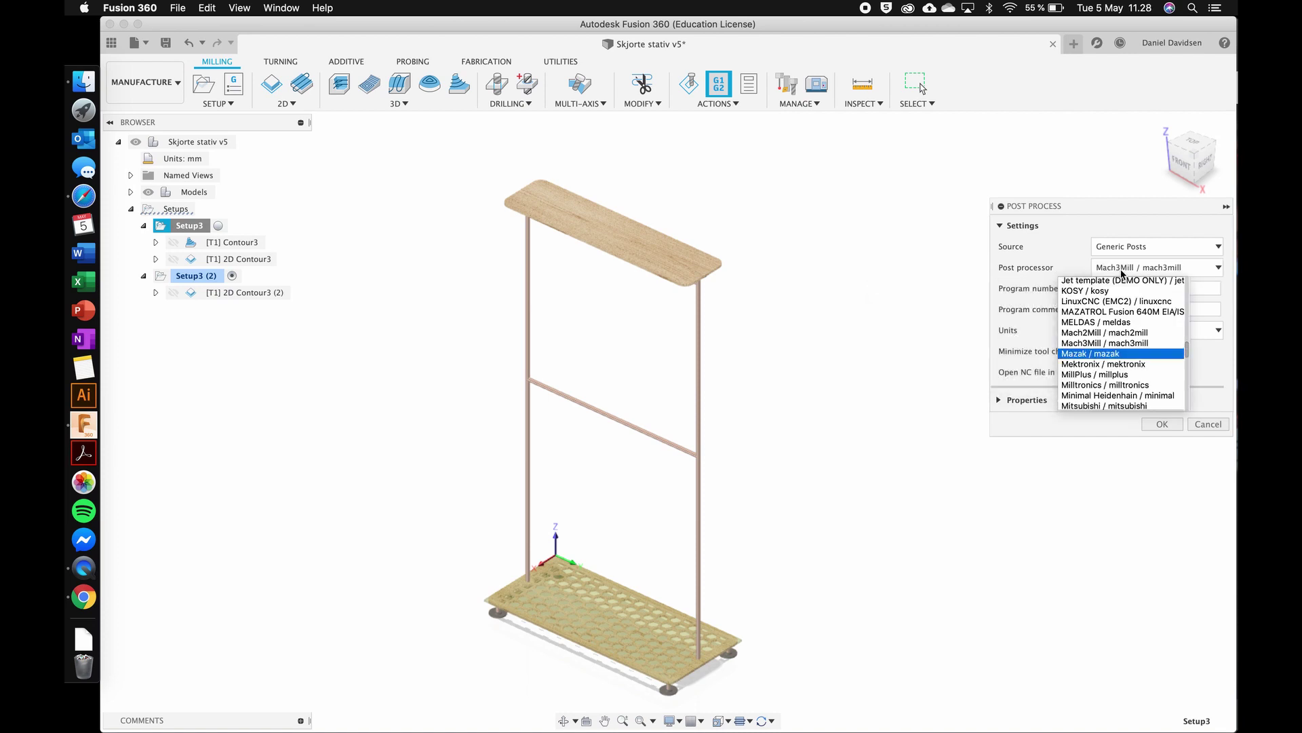
pyautogui.click(1123, 271)
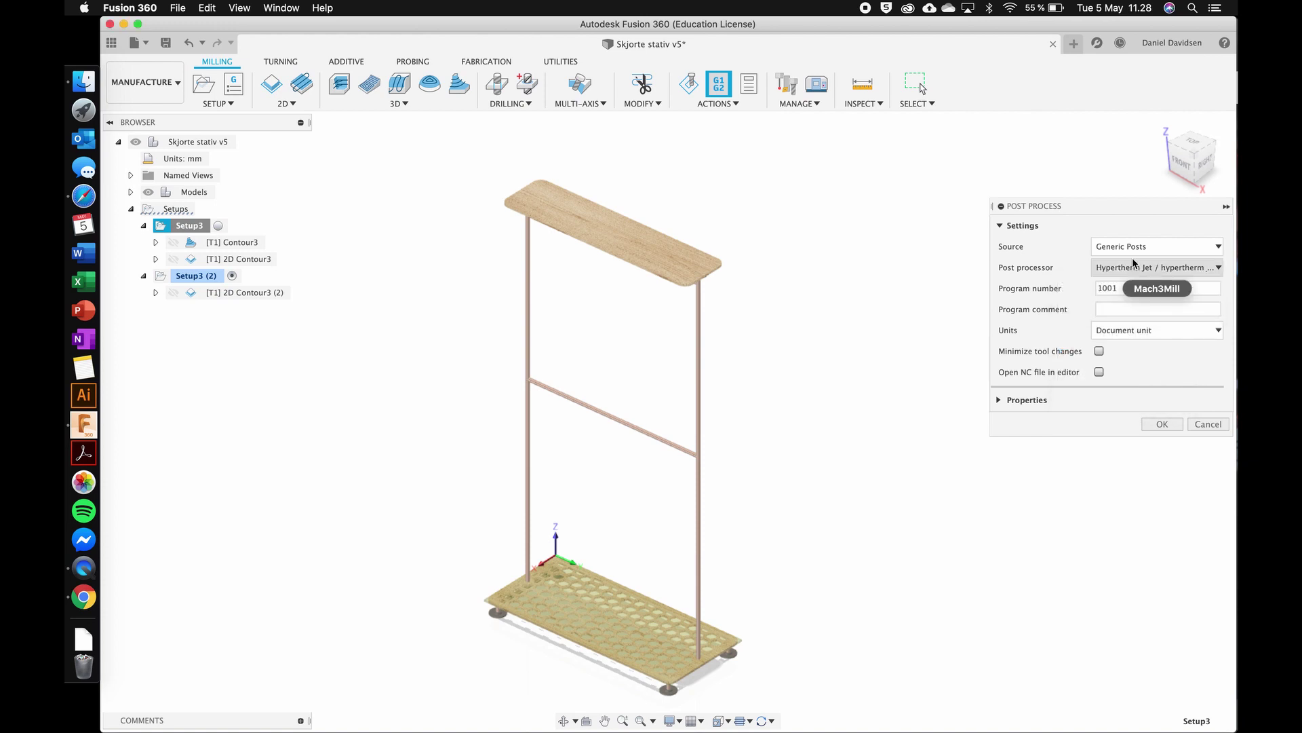
pyautogui.click(1132, 265)
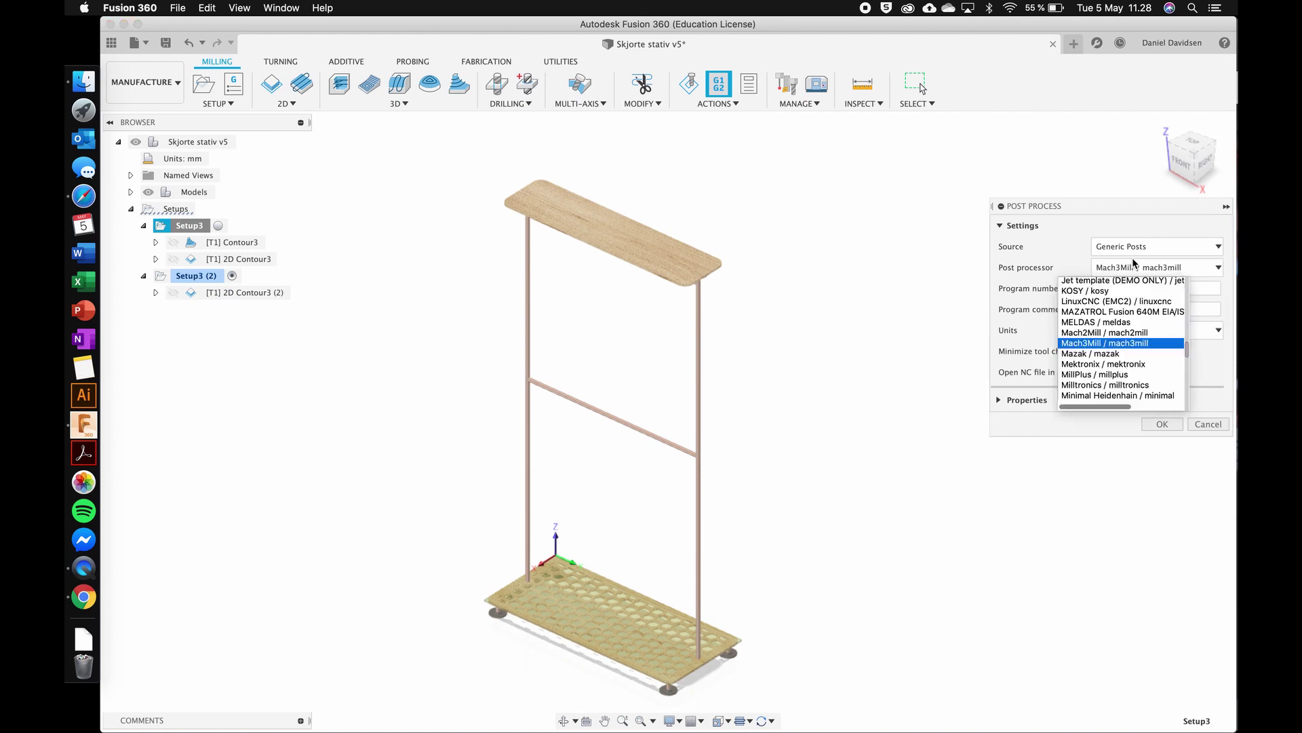
pyautogui.click(1123, 344)
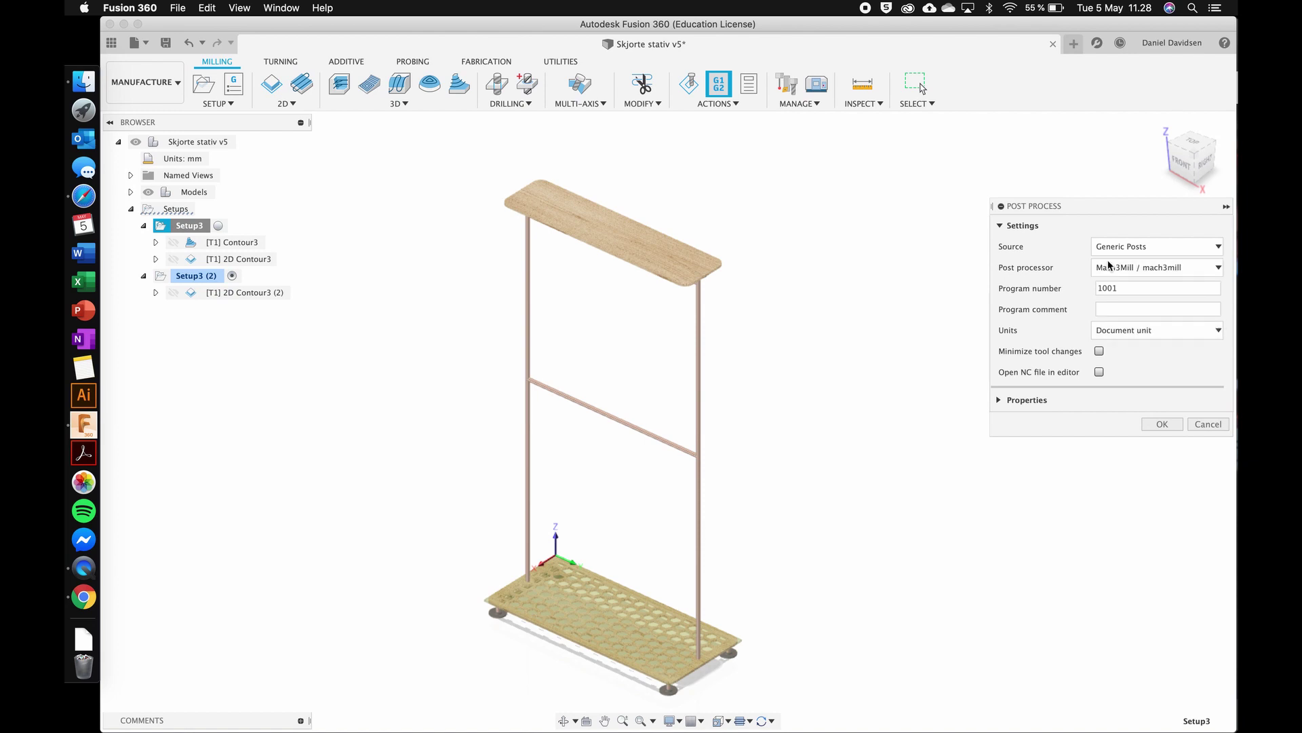
# Step: Post the bottom shelf's NC program and save it on the Desktop as 1001.tap
pyautogui.click(1099, 372)
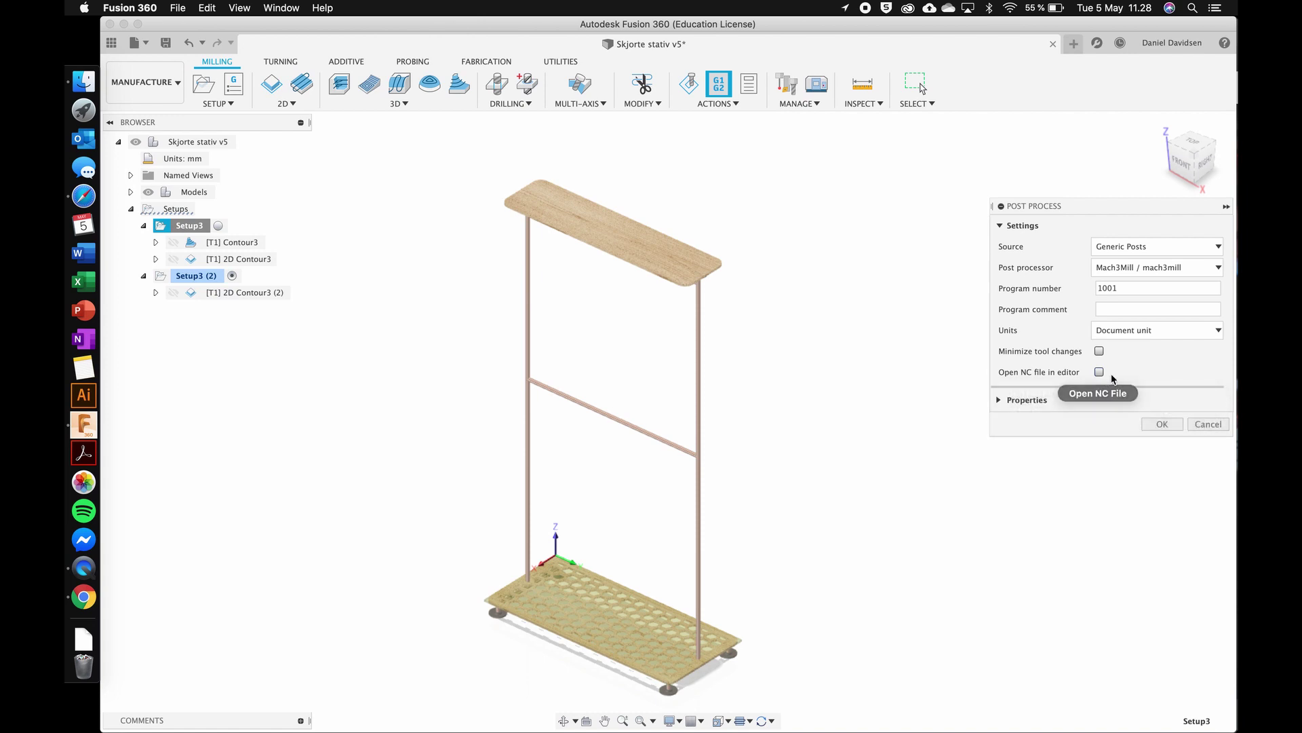
pyautogui.click(1161, 424)
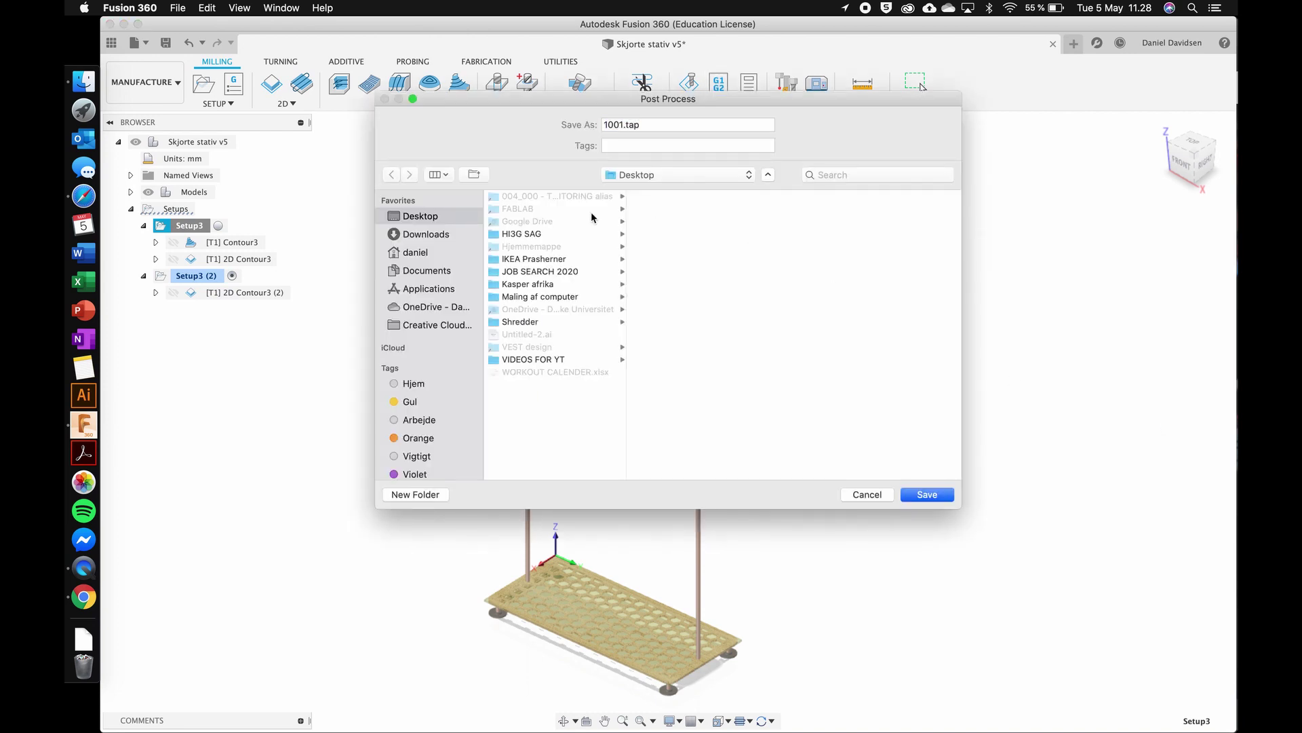
pyautogui.click(626, 125)
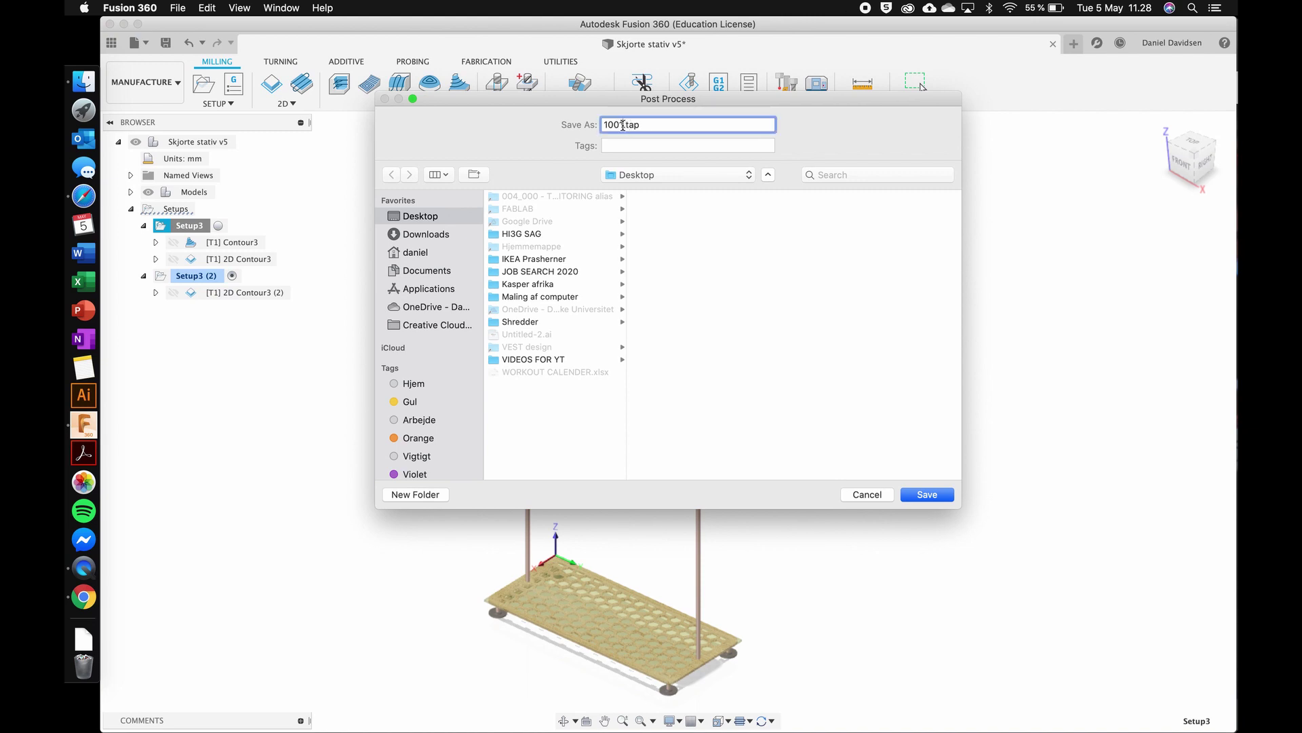
pyautogui.click(558, 413)
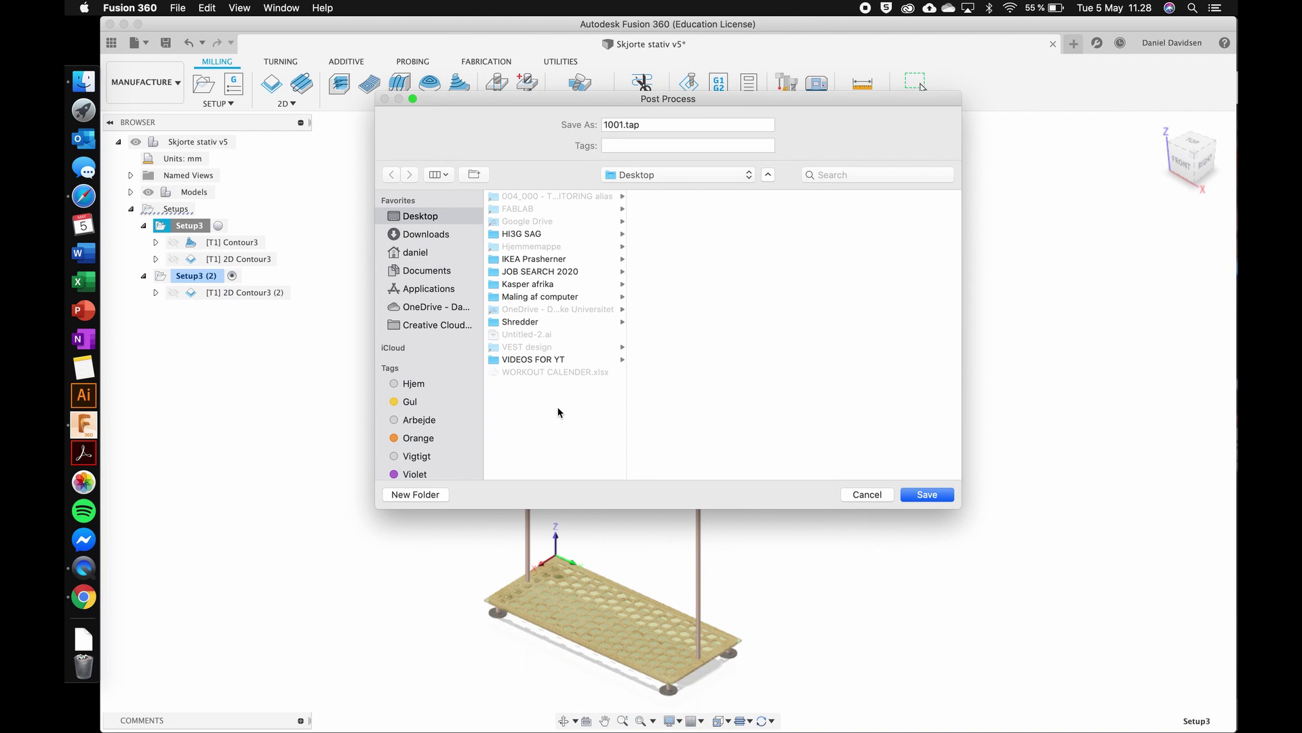
pyautogui.click(927, 494)
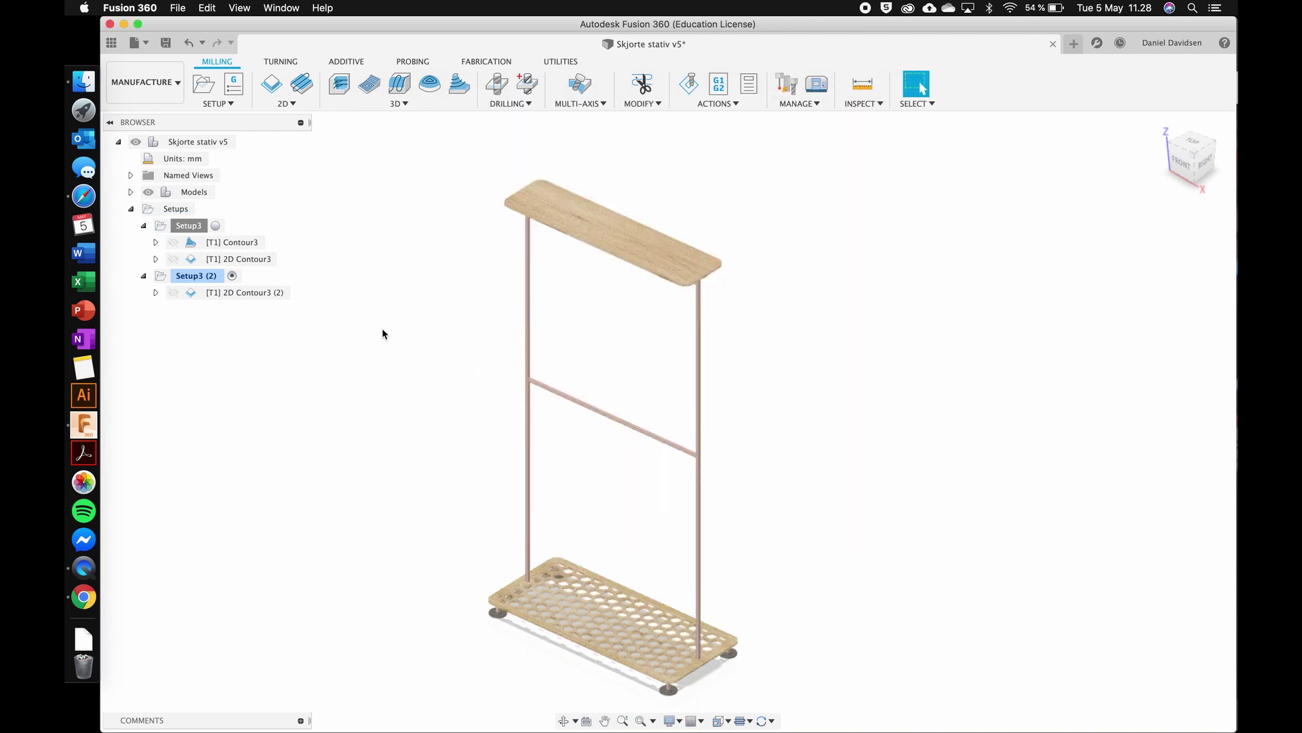
# Step: Post process the top shelf's setup with the Mach3Mill post processor as program number 1002, saving it on the Desktop as 1002.tap
pyautogui.click(193, 275)
pyautogui.rightClick(195, 275)
pyautogui.moveTo(229, 319)
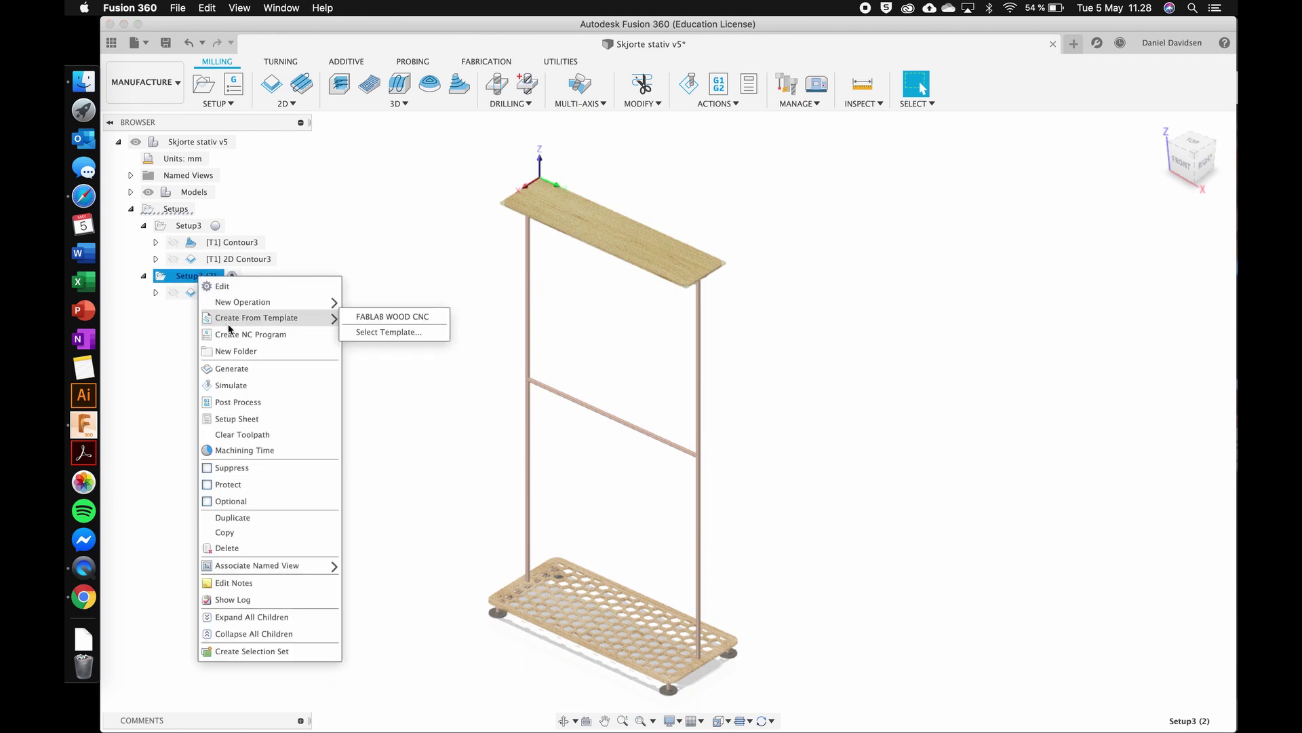
pyautogui.click(244, 405)
pyautogui.click(1119, 290)
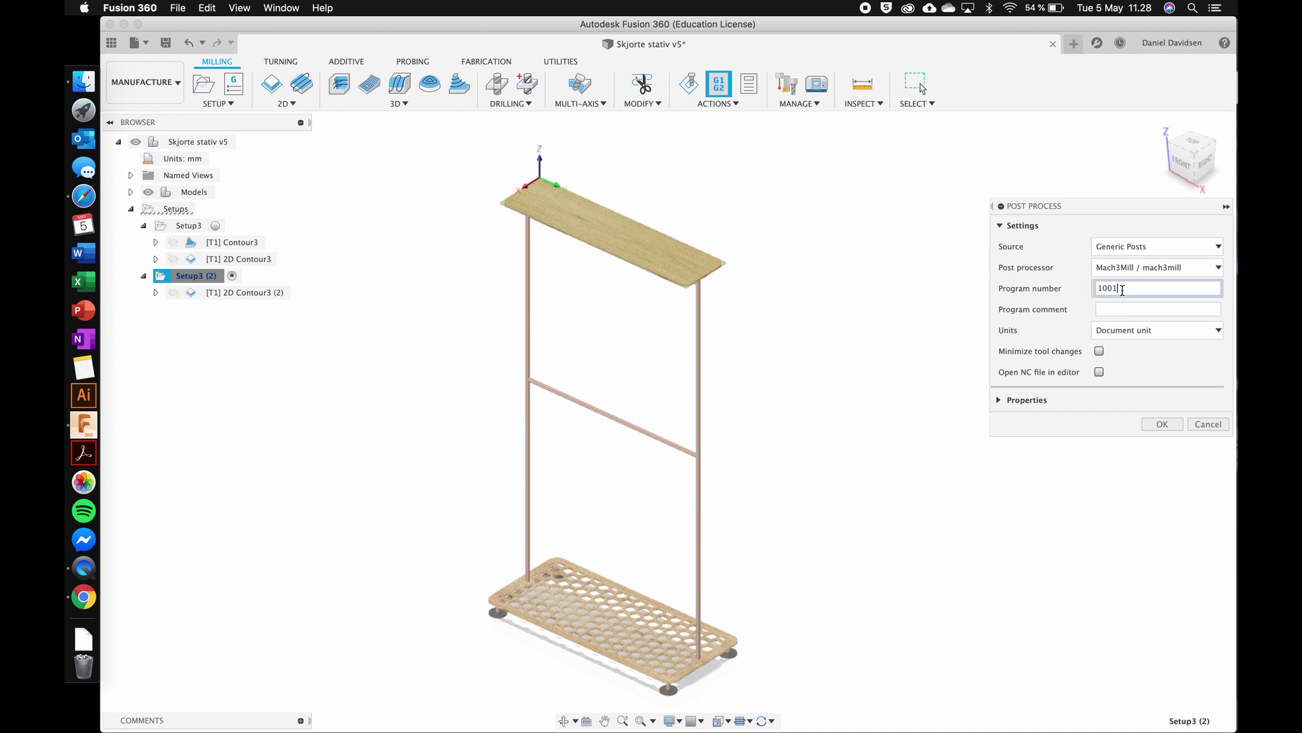
pyautogui.click(1162, 424)
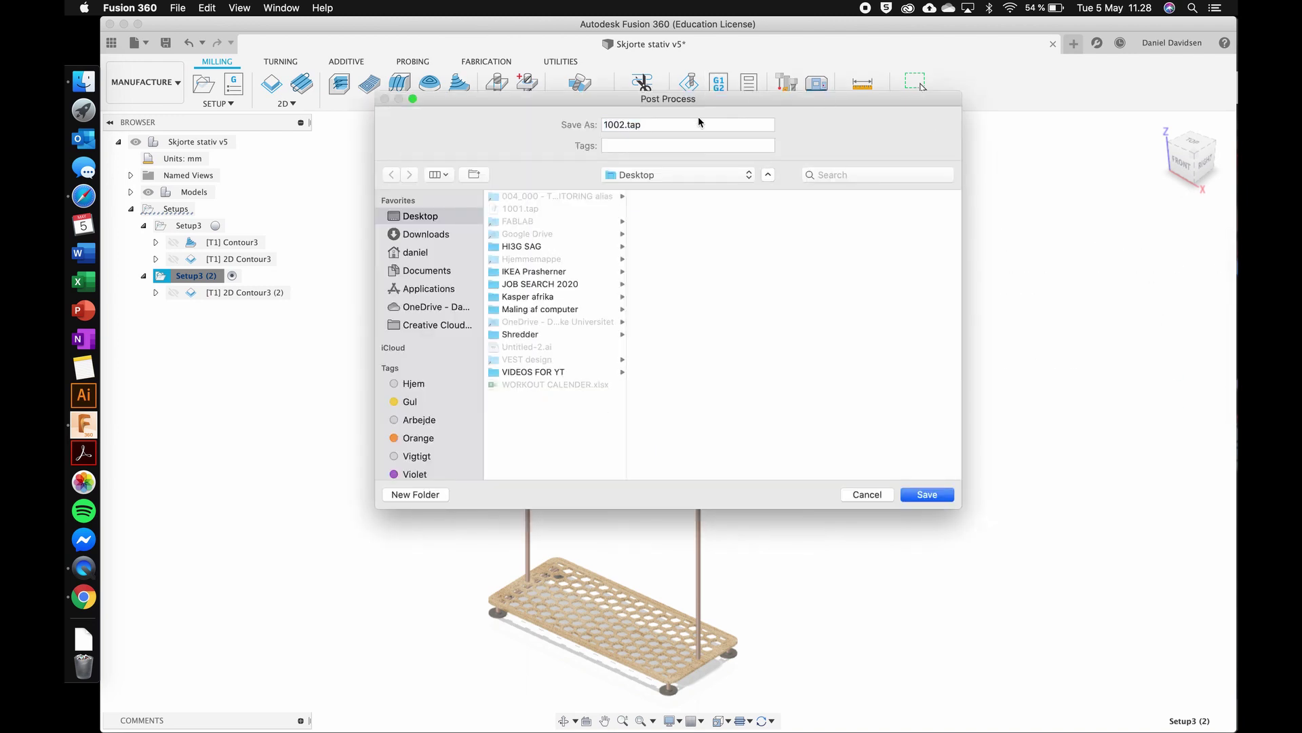
pyautogui.click(624, 126)
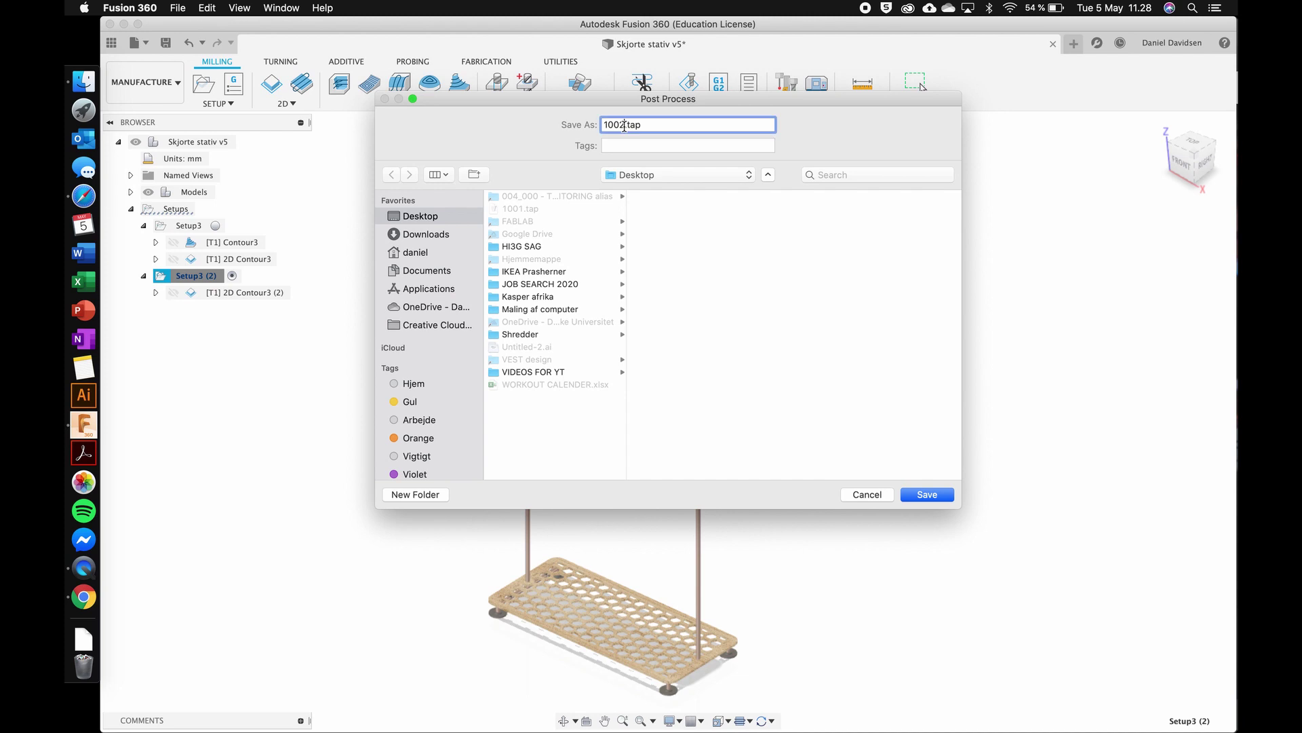
pyautogui.click(934, 500)
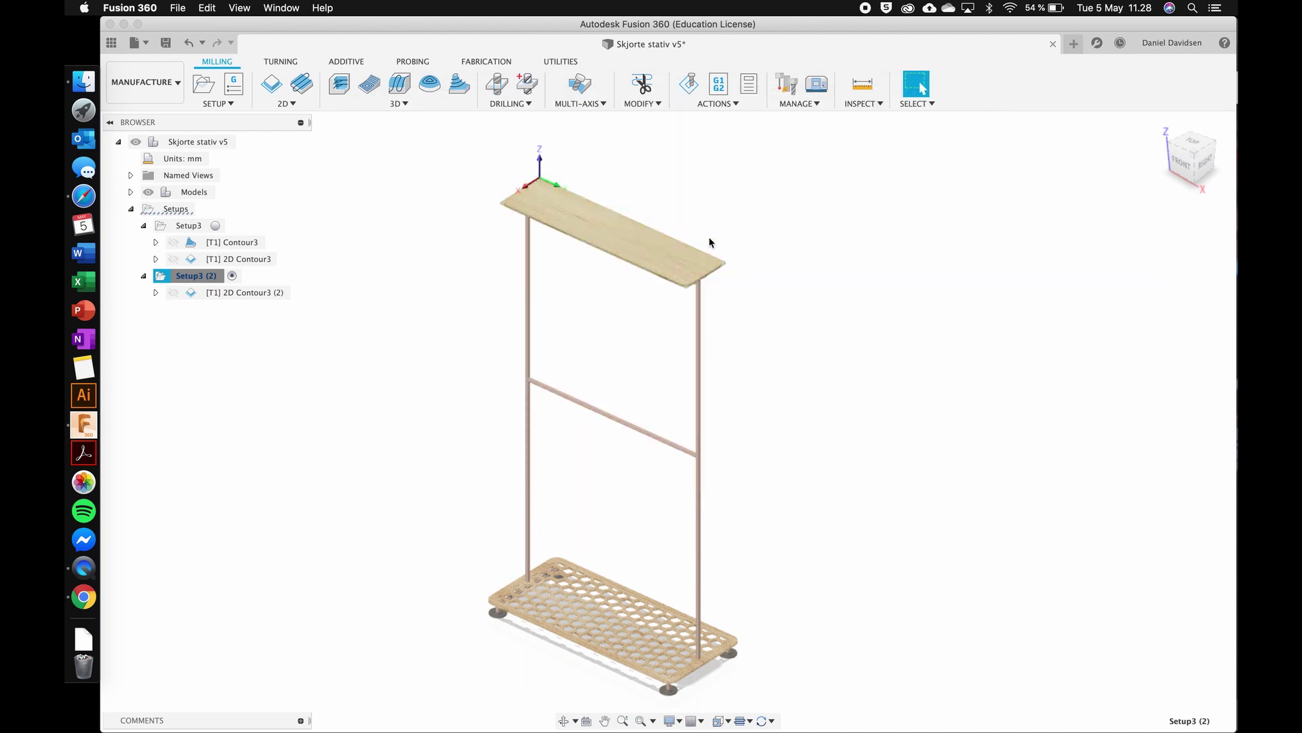
pyautogui.click(732, 224)
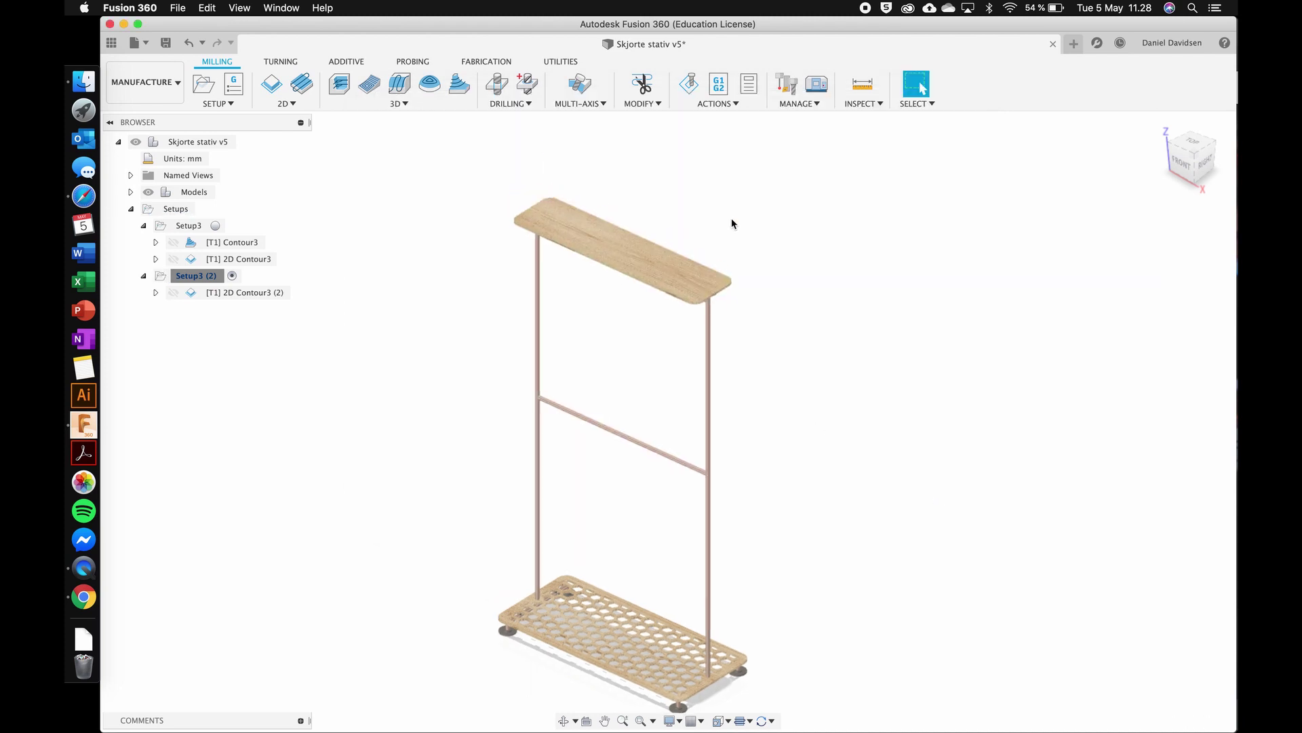